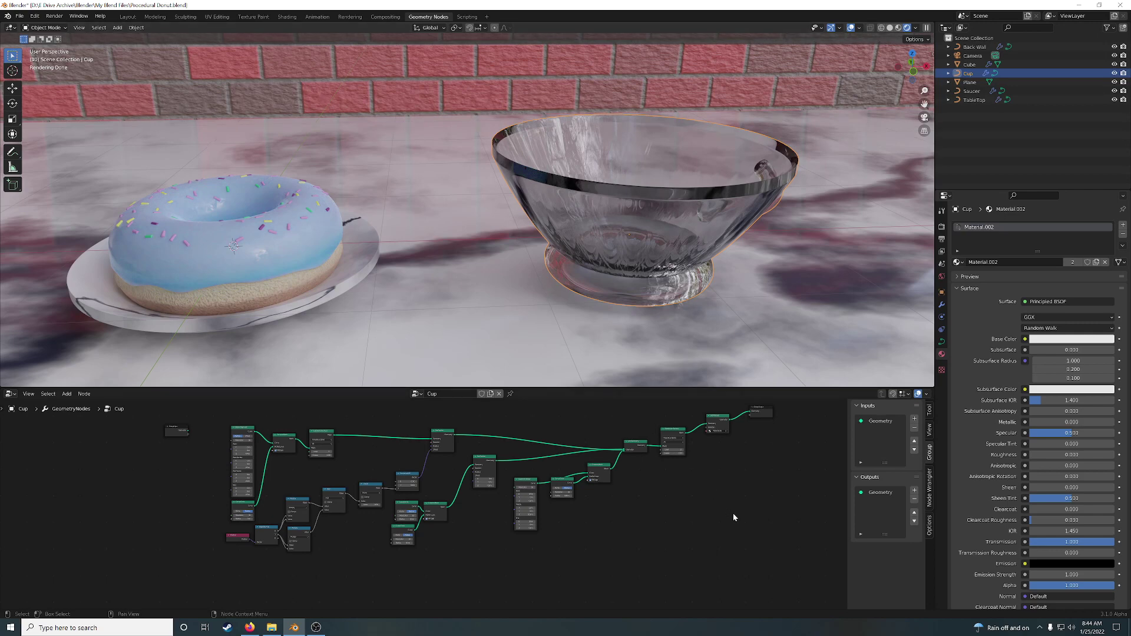
- Search the add-on preferences for "wr" to check whether Node Wrangler is enabled, and close the preferences
middle_drag(733, 514, 669, 516)
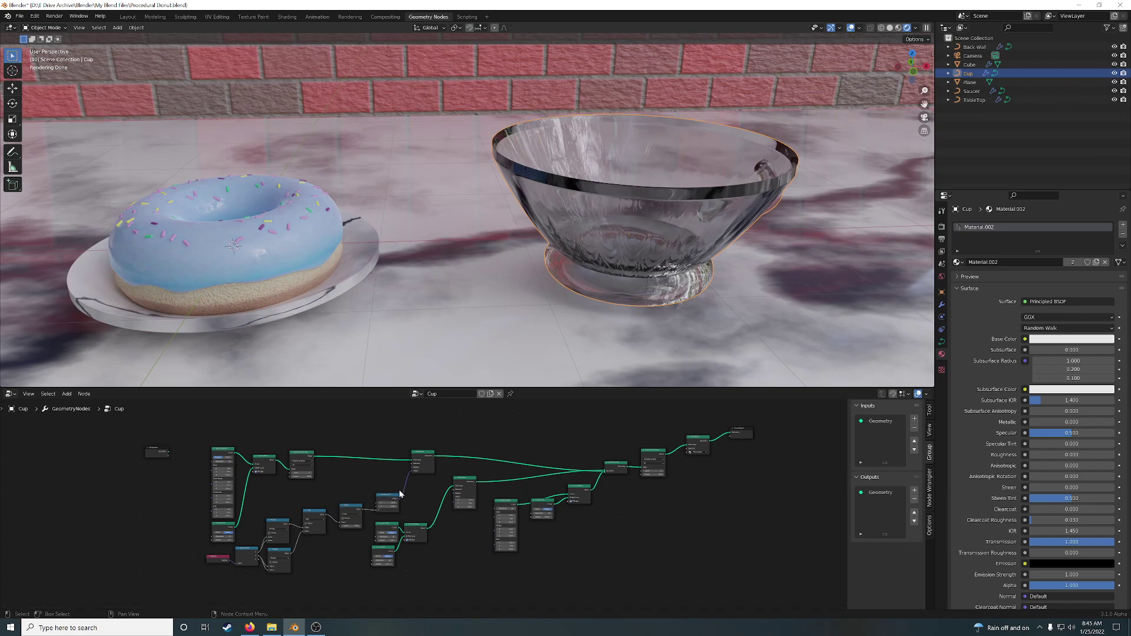
scroll(398, 490, up, 4)
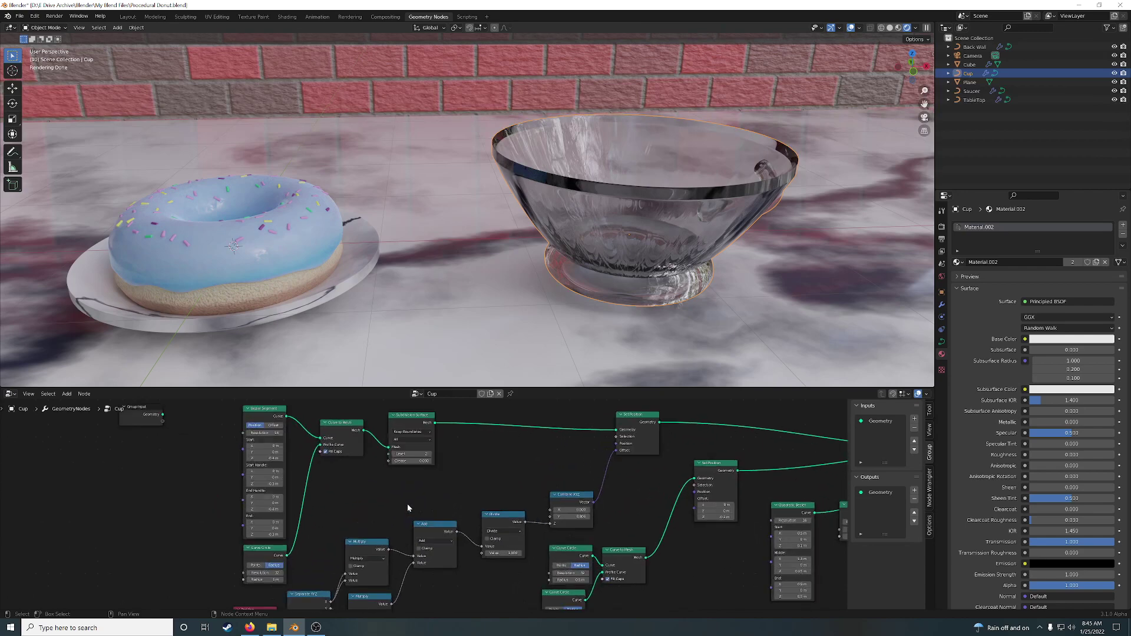
scroll(406, 503, down, 2)
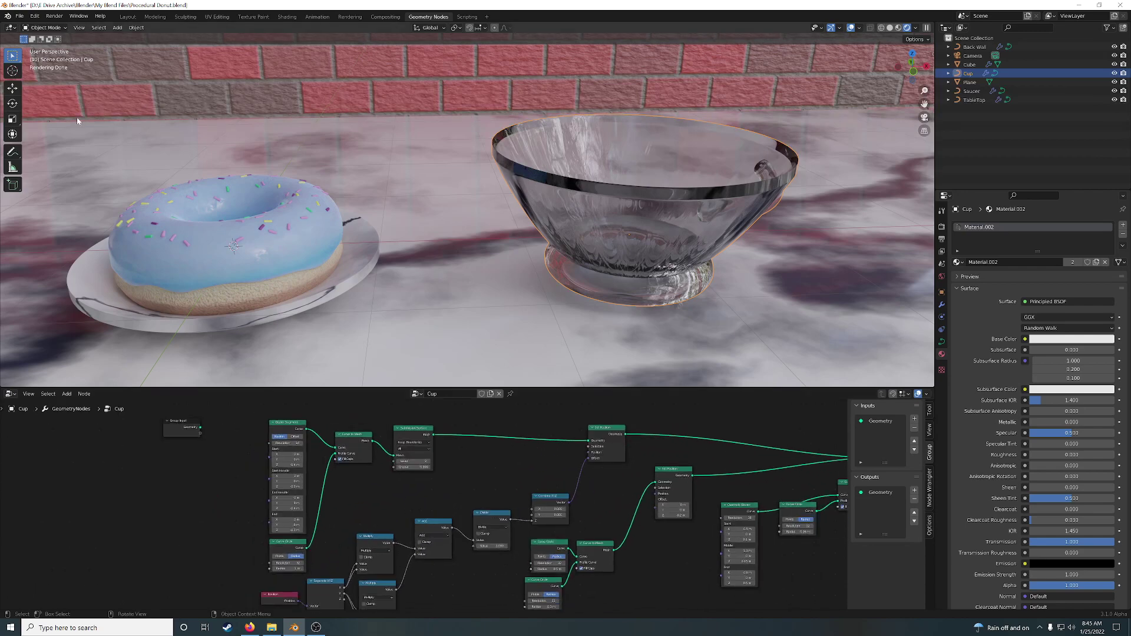
click(35, 17)
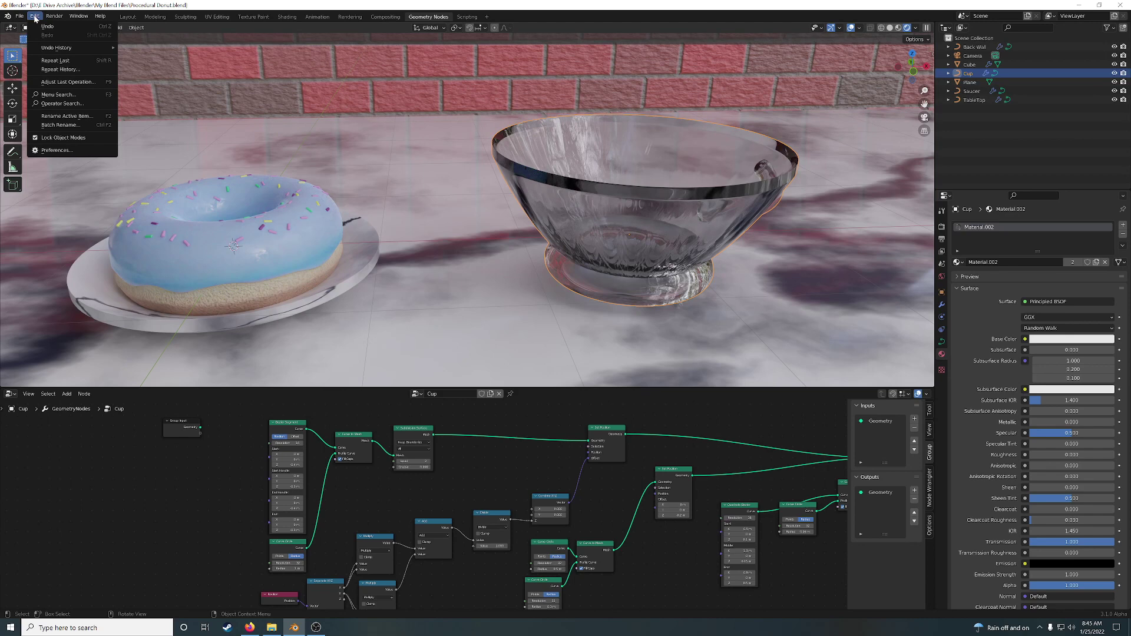
click(60, 152)
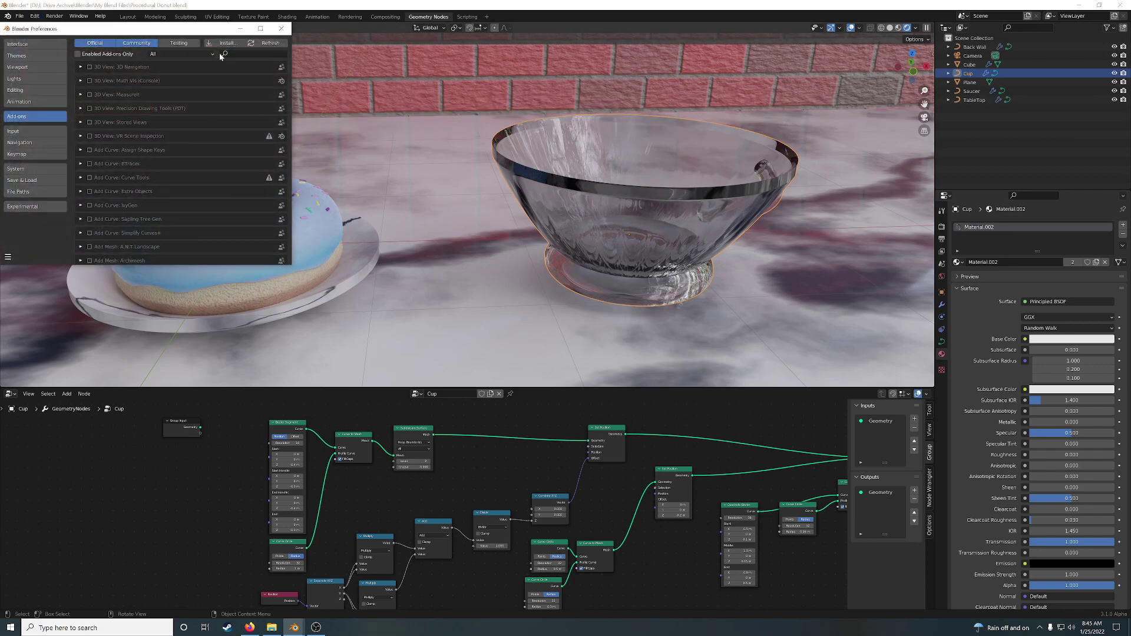
text(wr)
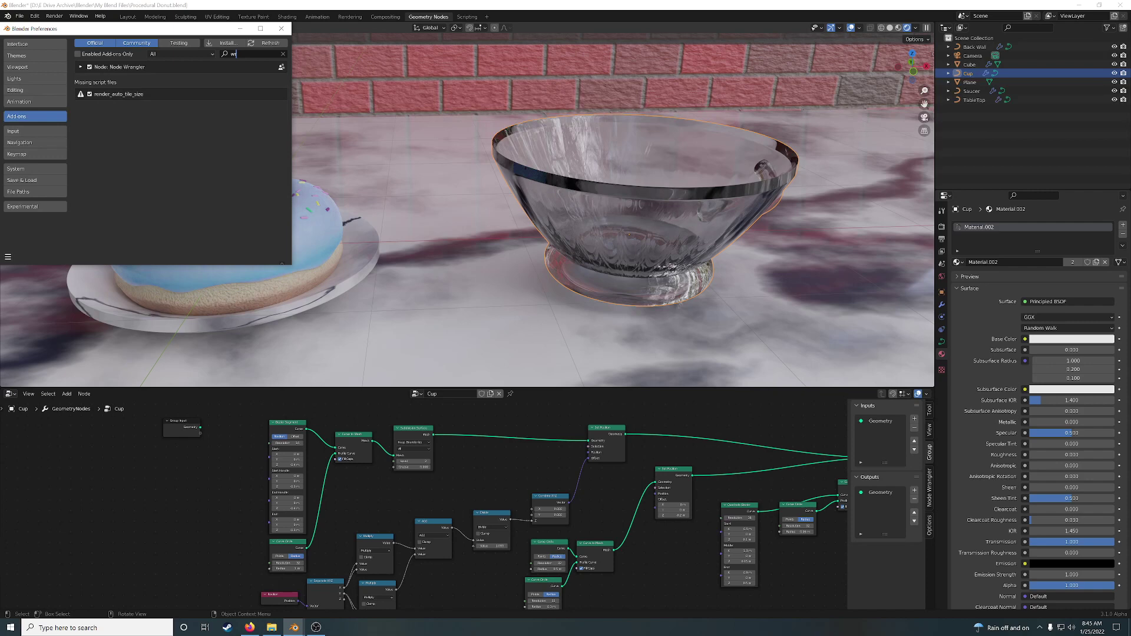
click(281, 28)
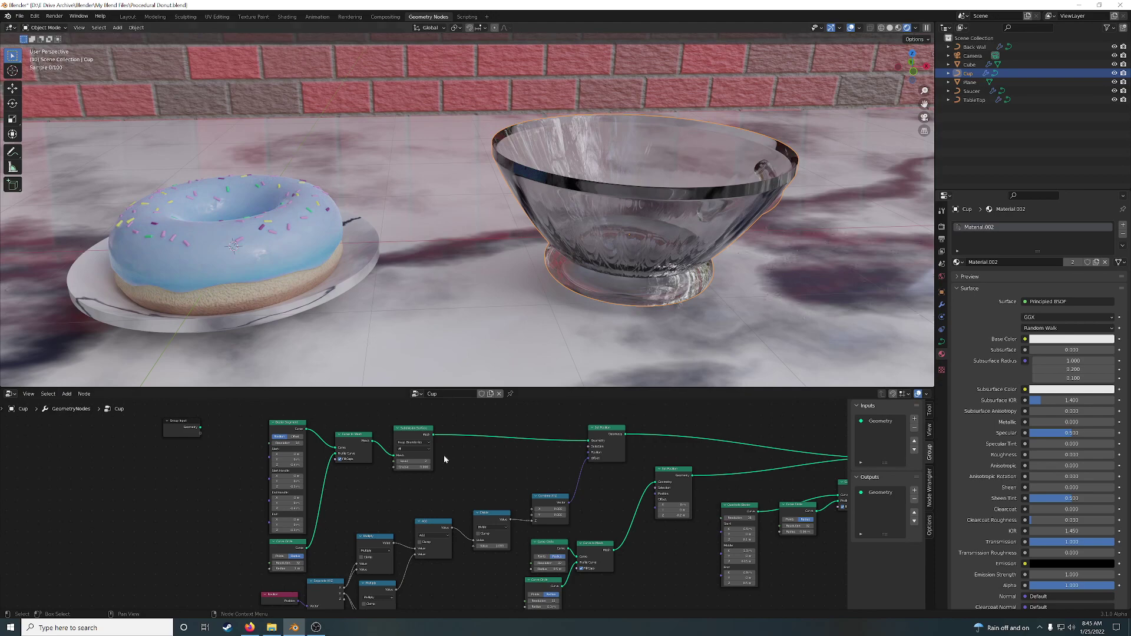
- Try cutting the link from the Subdivision Surface node to the Set Position node, and undo the cut
middle_drag(480, 485, 400, 487)
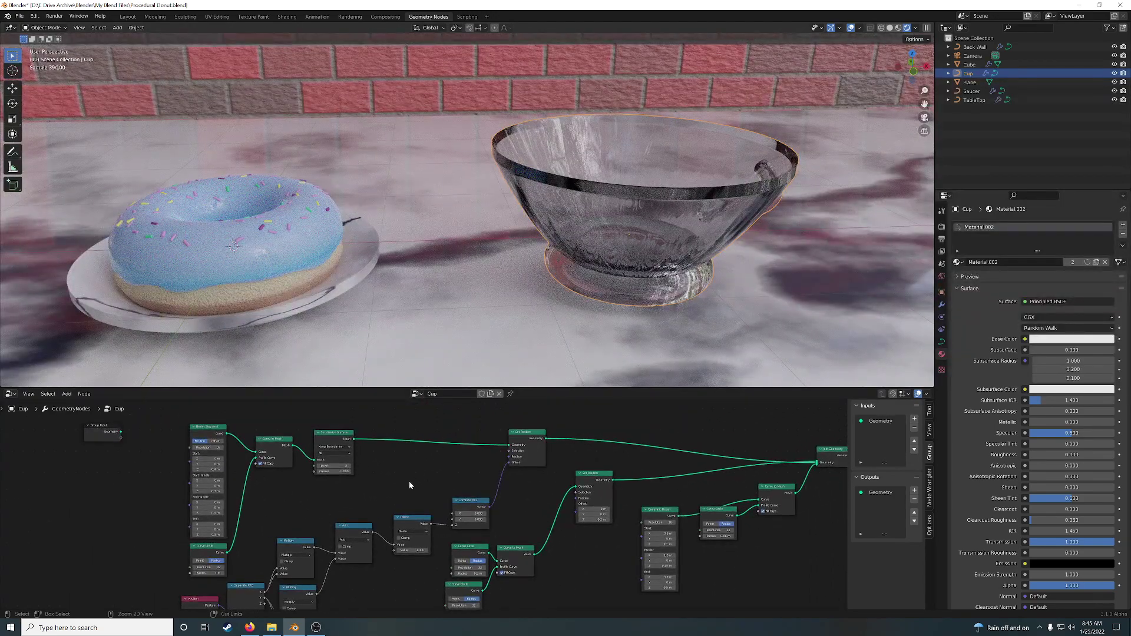
ctrl+right_drag(441, 457, 450, 484)
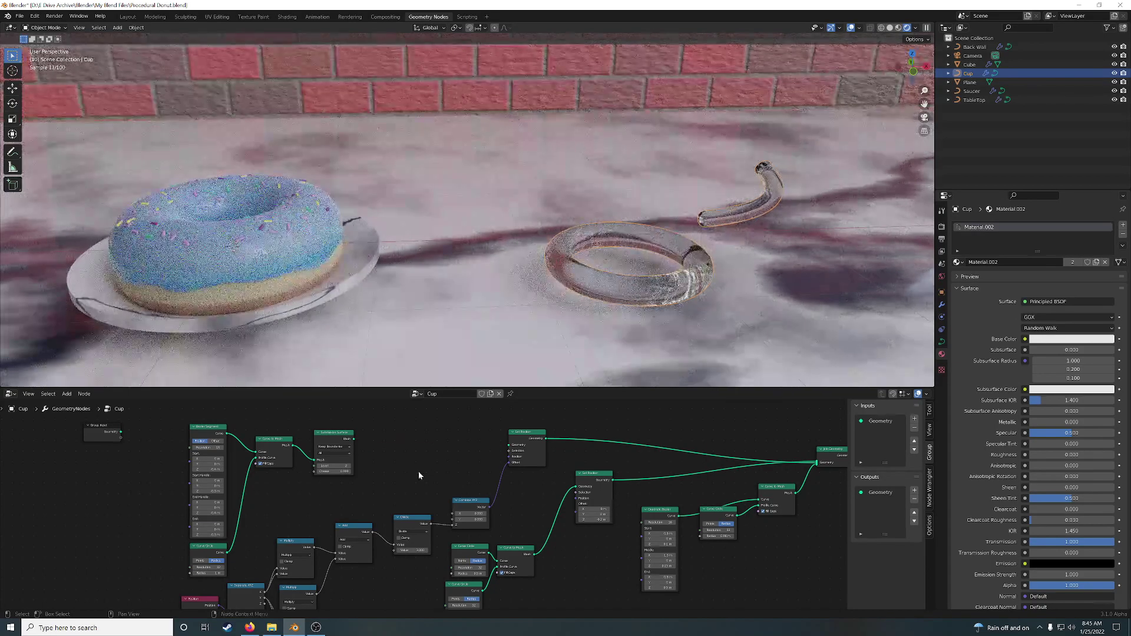
key(ctrl+z)
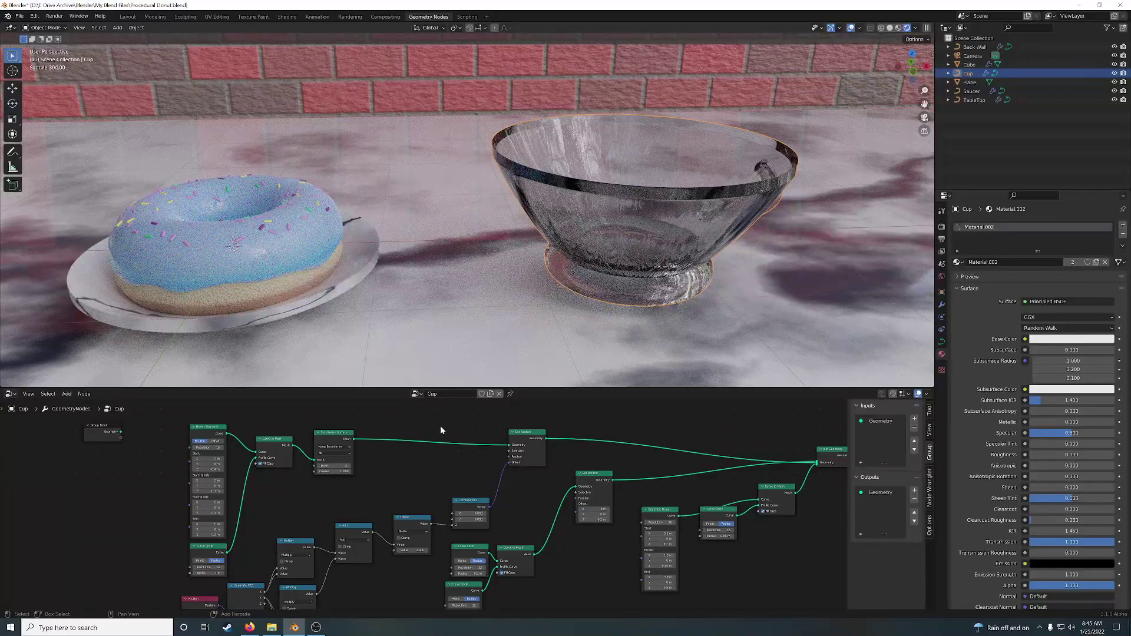
- Try adding and repositioning reroute points on node links, including those between Separate XYZ and Multiply, and undo the Separate XYZ changes
mouse_move(441, 421)
shift+right_down()
mouse_move(416, 481)
mouse_move(423, 473)
shift+right_up()
middle_drag(434, 475, 456, 431)
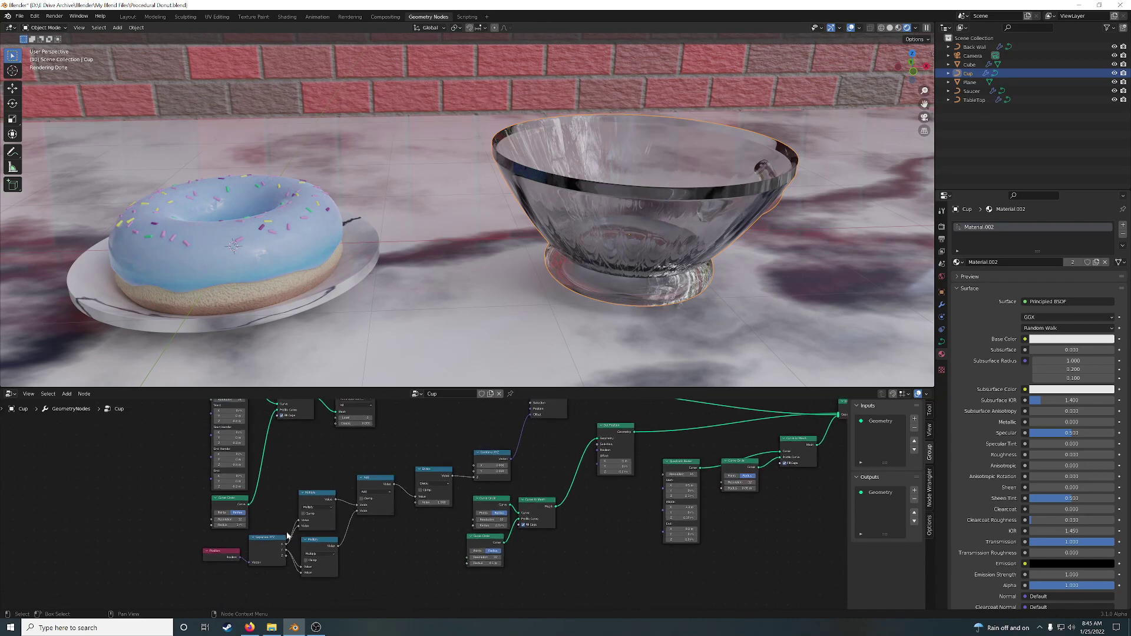
shift+right_drag(285, 524, 293, 536)
drag(275, 553, 235, 559)
click(295, 534)
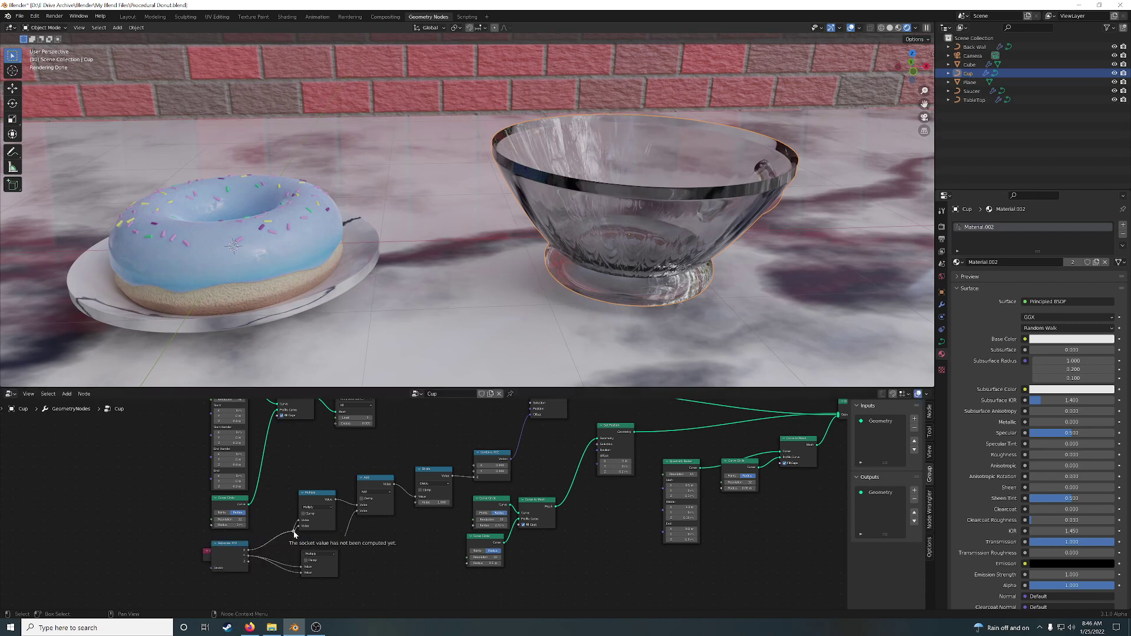
drag(294, 534, 282, 523)
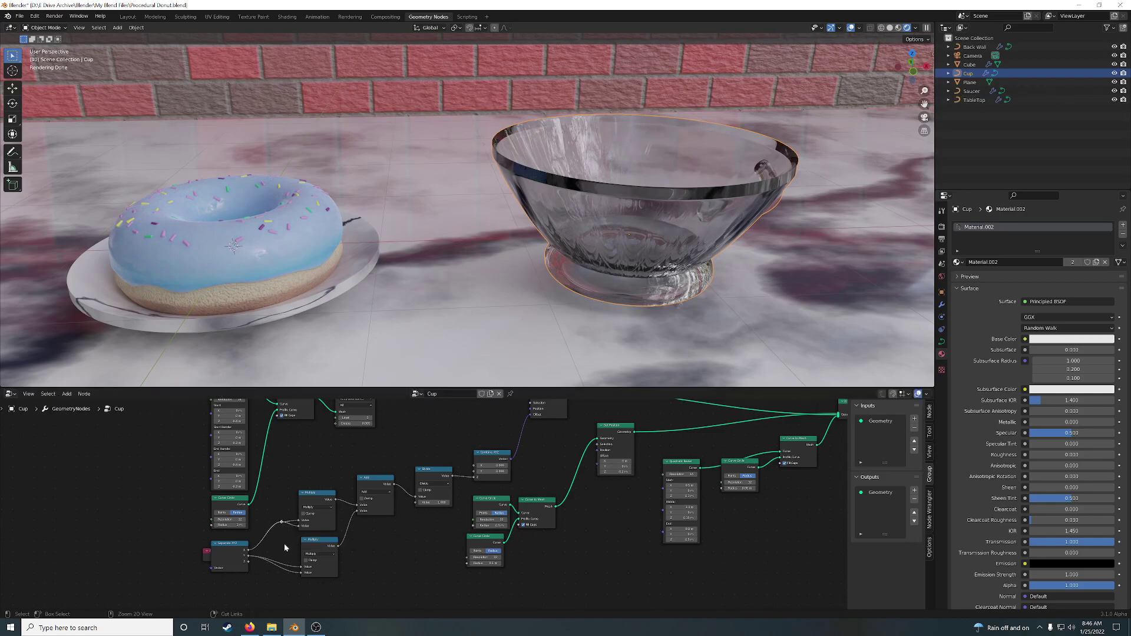
key(ctrl+z)
key(ctrl+z)
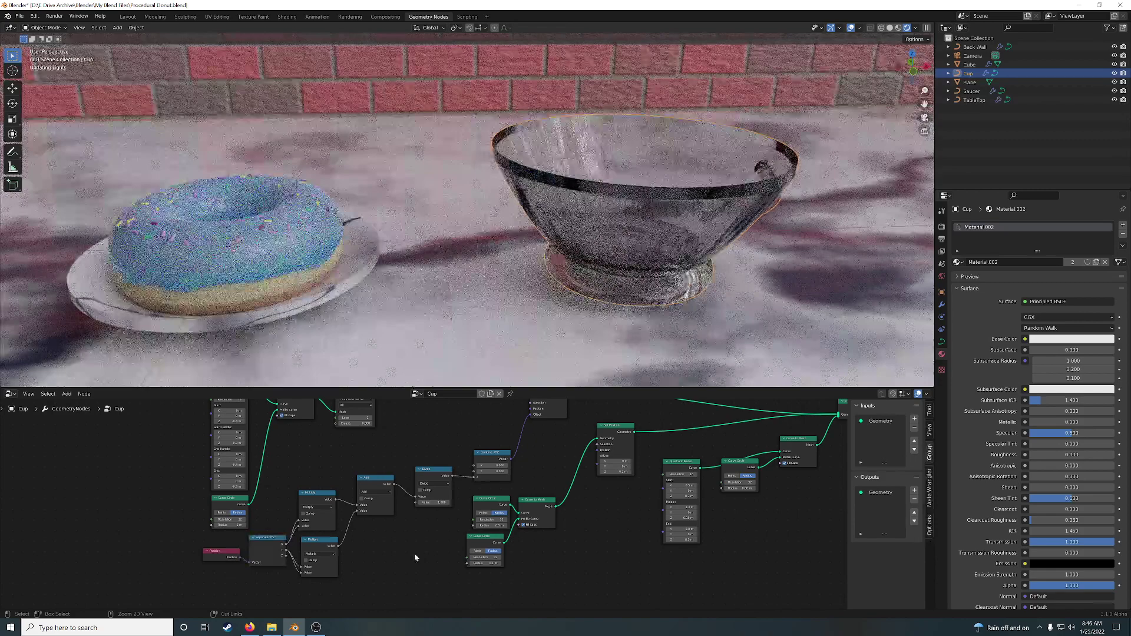
- Preview the Curve to Mesh node by connecting its output directly to the cup's Group Output
shift+scroll(421, 542, up, 5)
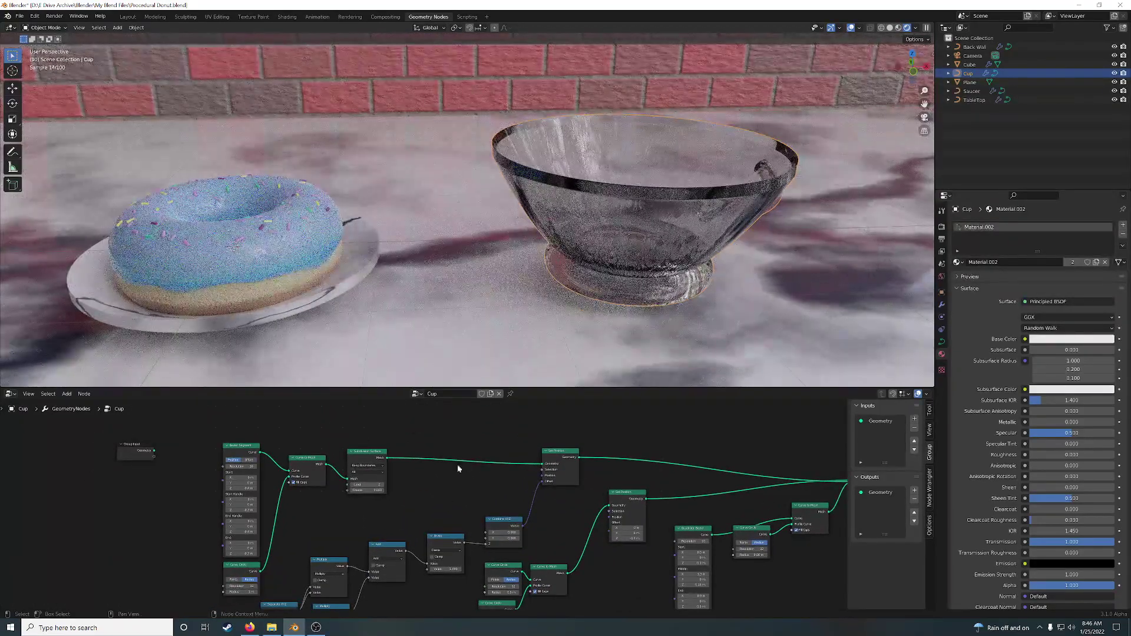
middle_drag(444, 496, 559, 464)
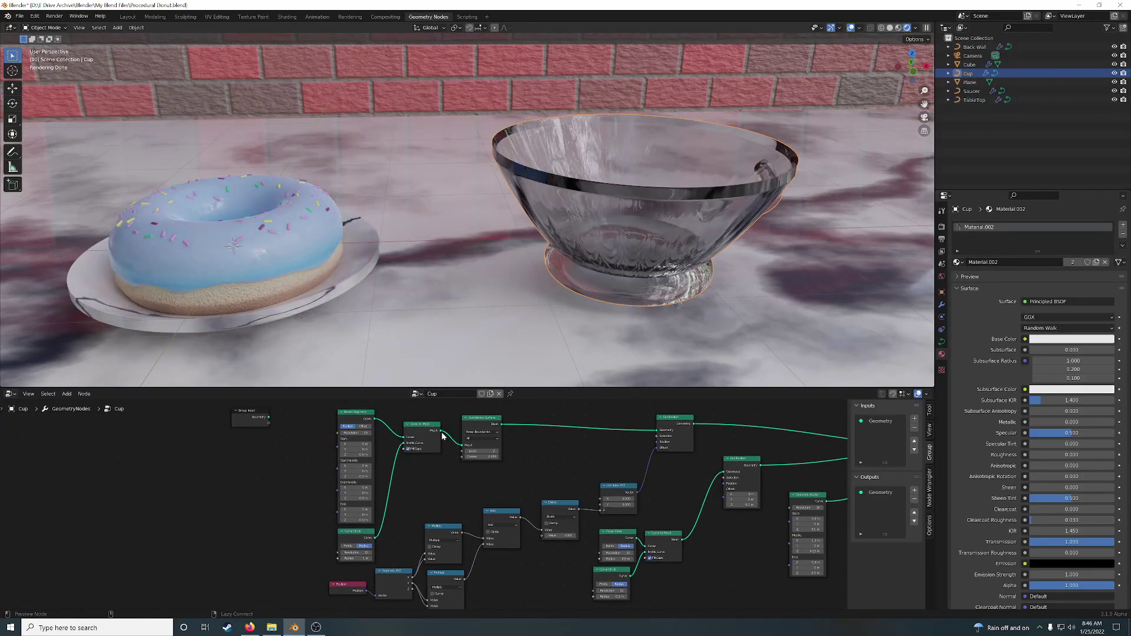
ctrl+shift+click(422, 433)
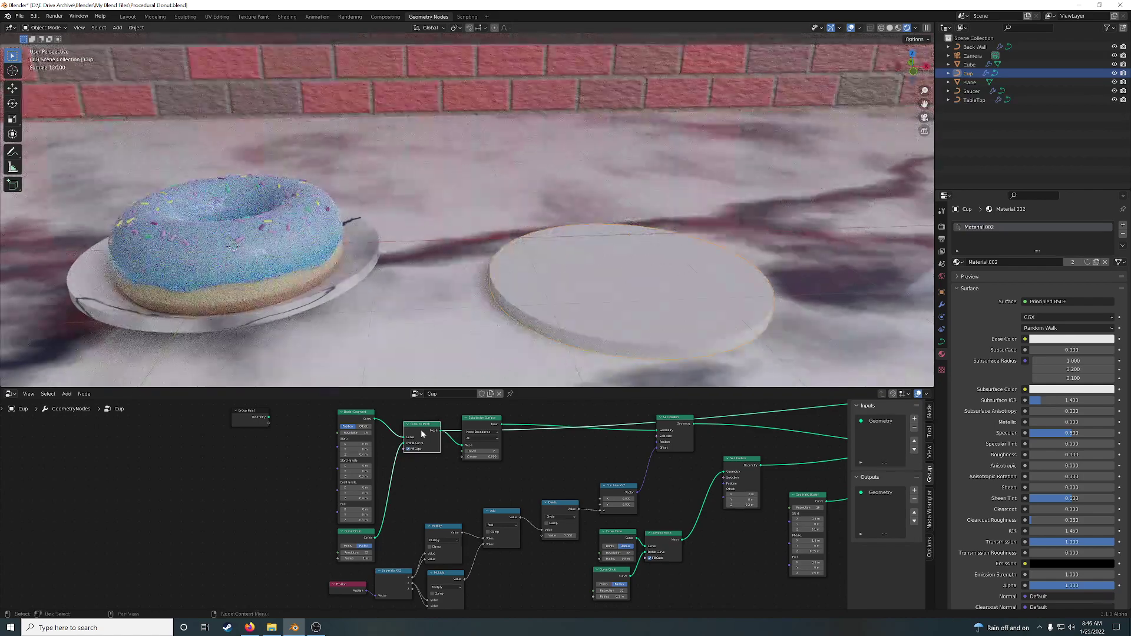
scroll(576, 457, down, 1)
middle_drag(636, 472, 507, 484)
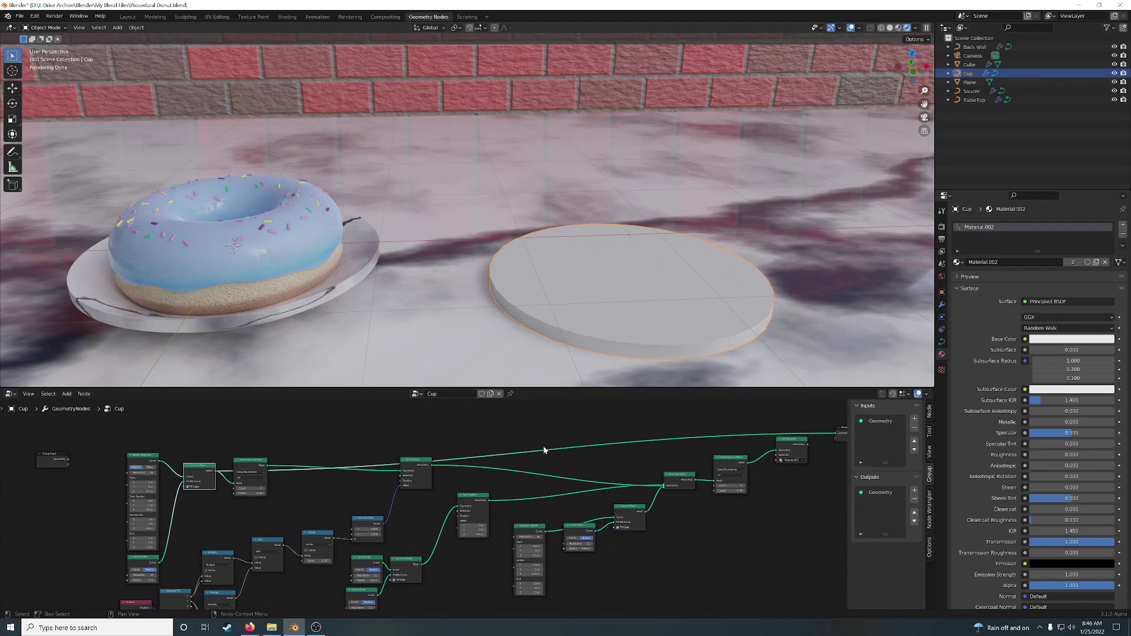
- Try cutting the preview link into the Group Output, and undo back to the cup's original connection
ctrl+right_drag(557, 428, 575, 451)
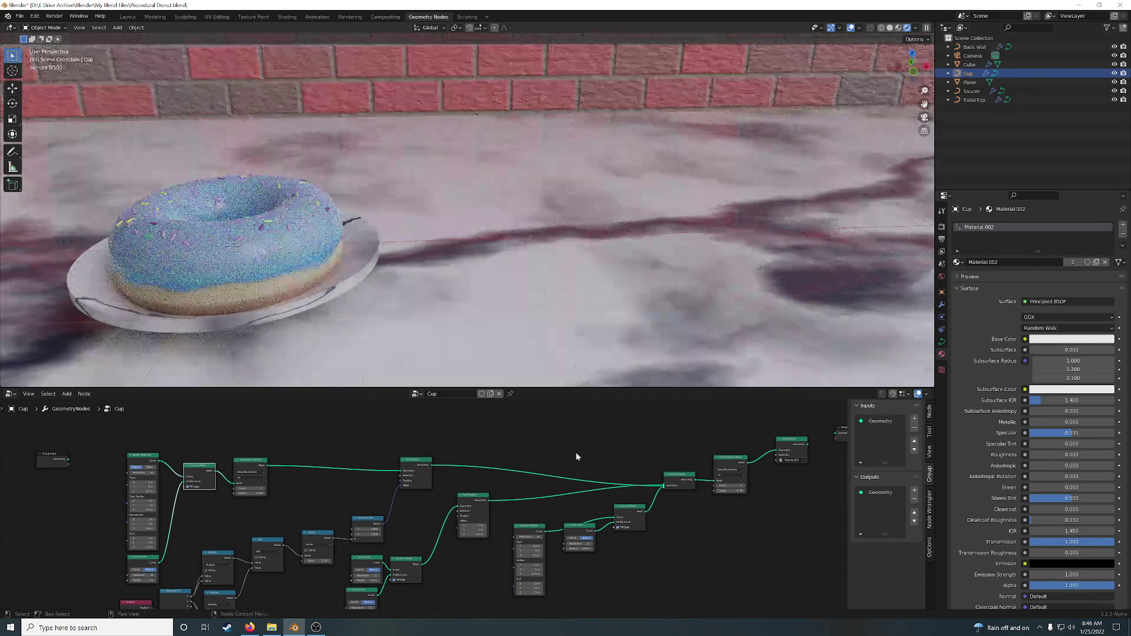
middle_drag(634, 446, 677, 434)
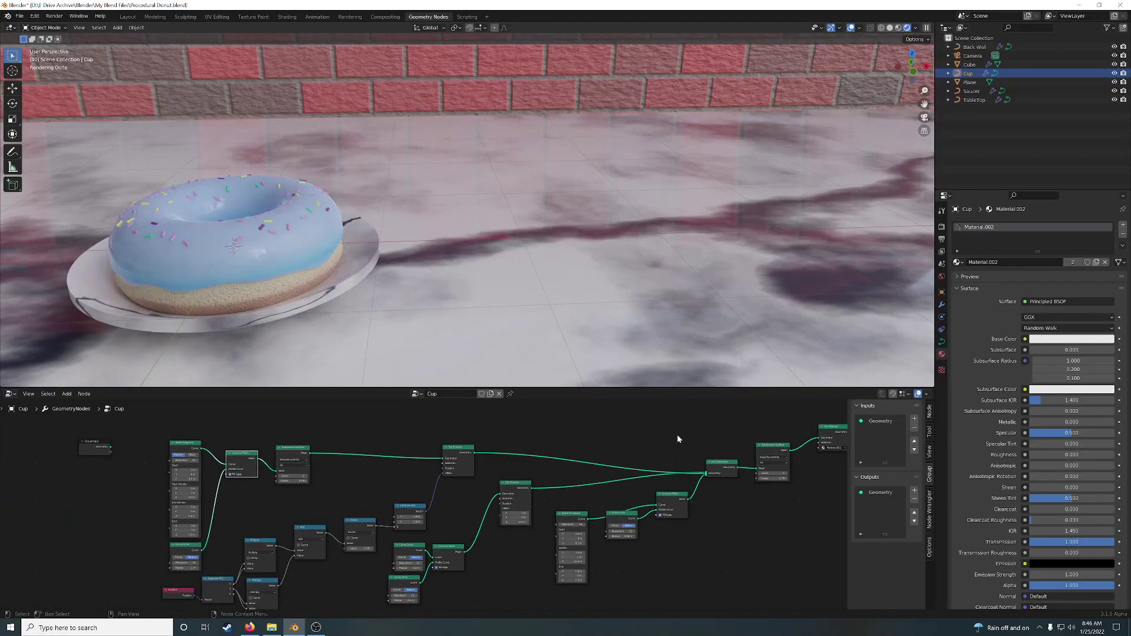
middle_drag(671, 430, 558, 447)
key(ctrl+z)
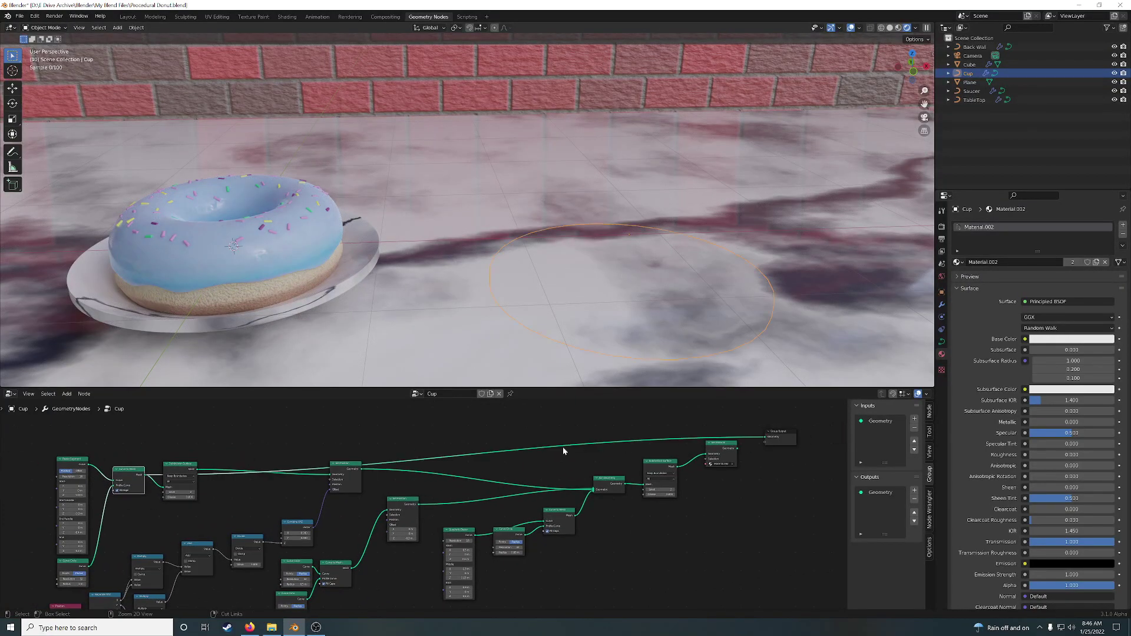
key(ctrl+shift+z)
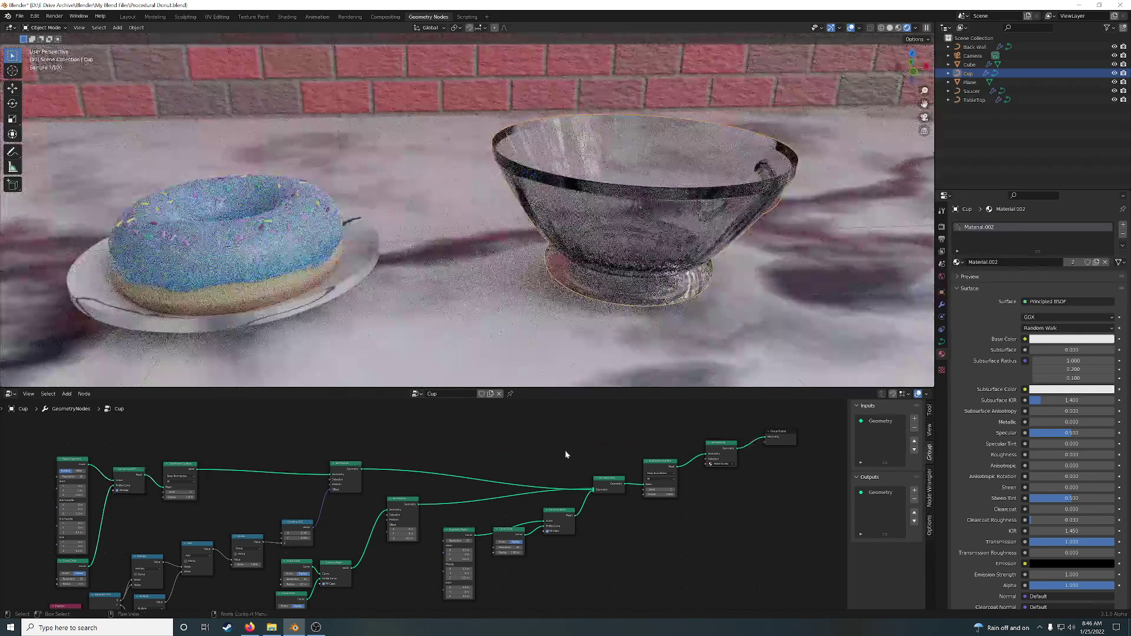
- Examine the Cube object's donut node tree, including the inside of its Donut node group
click(969, 65)
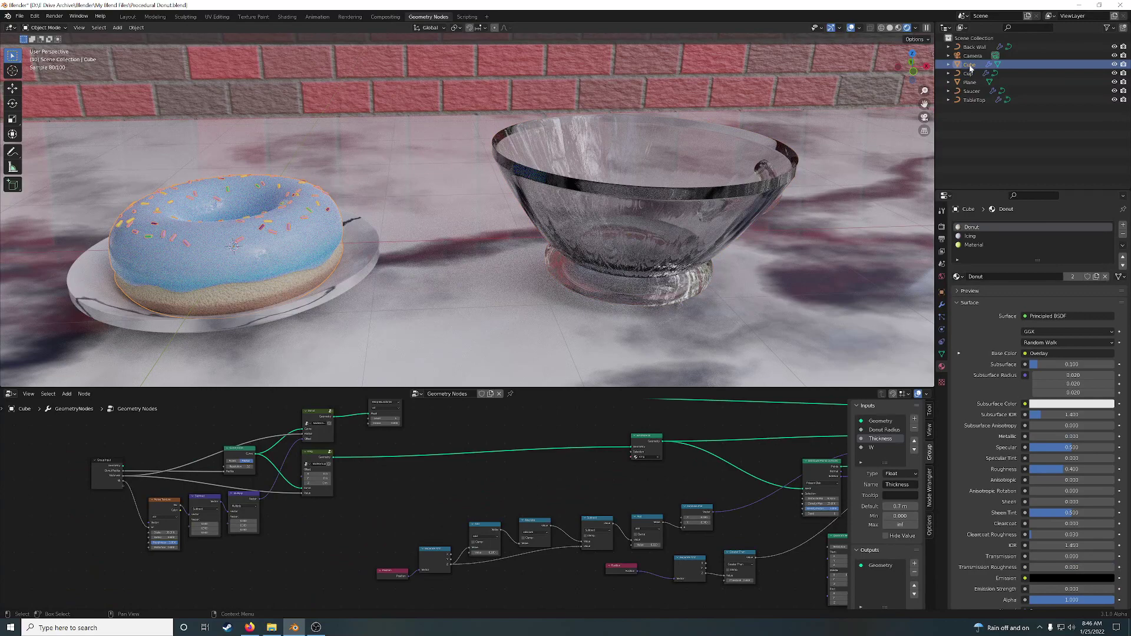
middle_drag(352, 479, 381, 487)
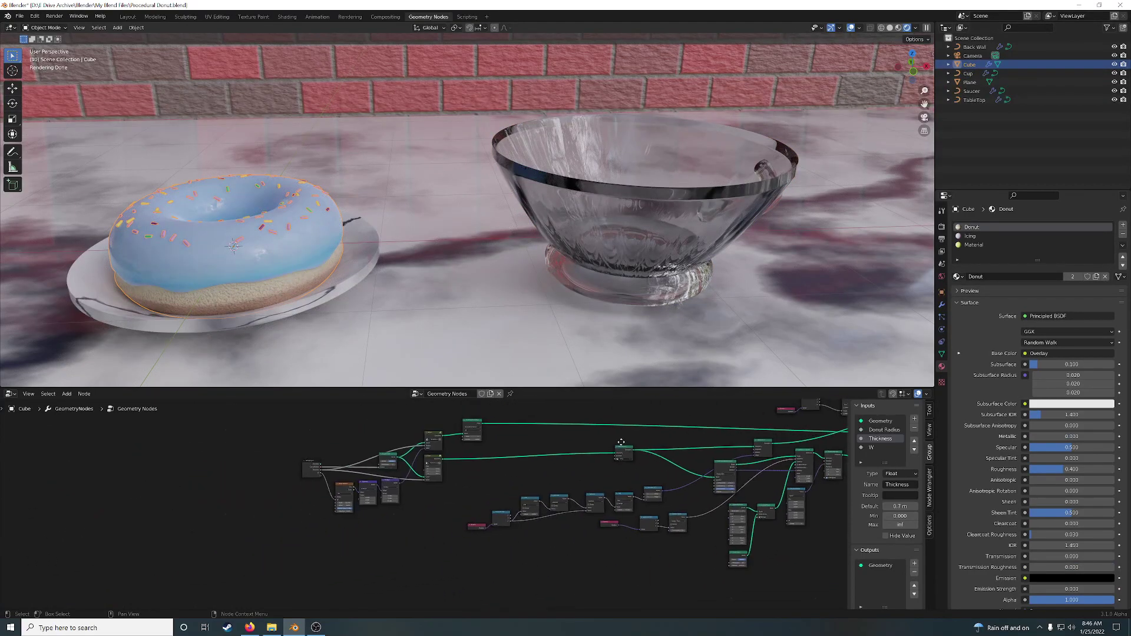
scroll(488, 462, up, 4)
middle_drag(489, 462, 339, 557)
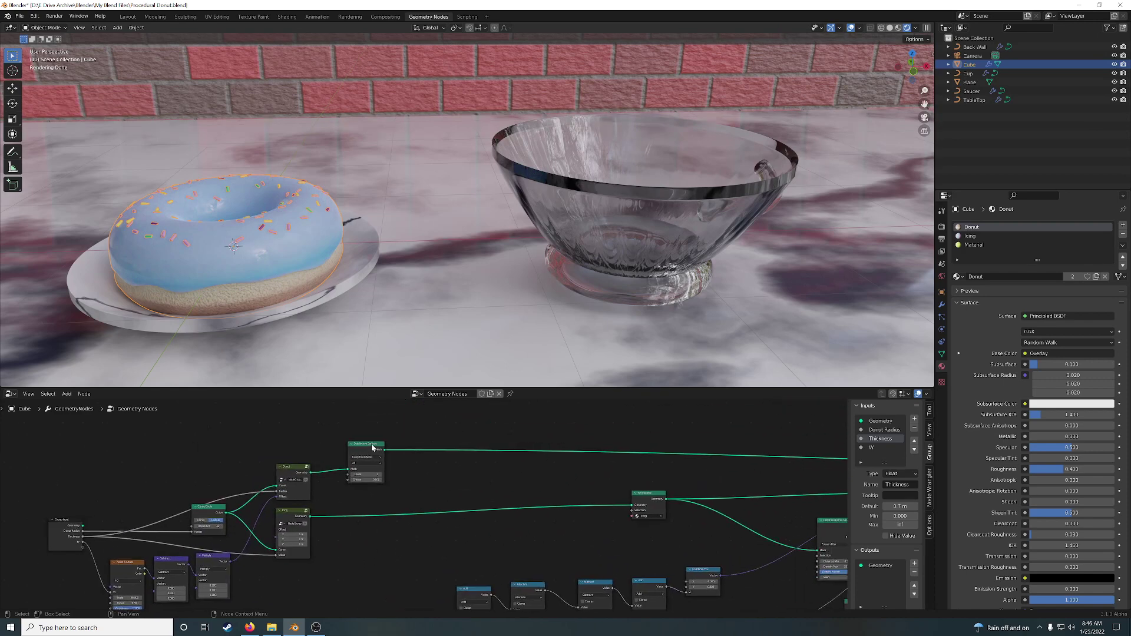
click(306, 466)
middle_drag(322, 470, 396, 414)
scroll(369, 513, up, 2)
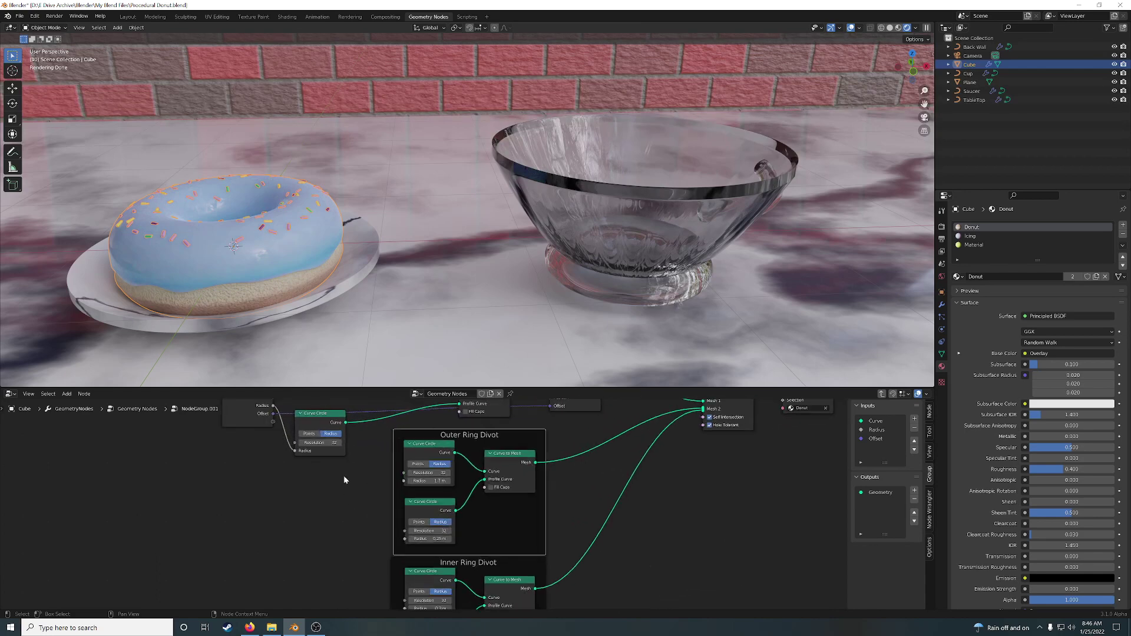
middle_drag(344, 476, 725, 458)
key(Tab)
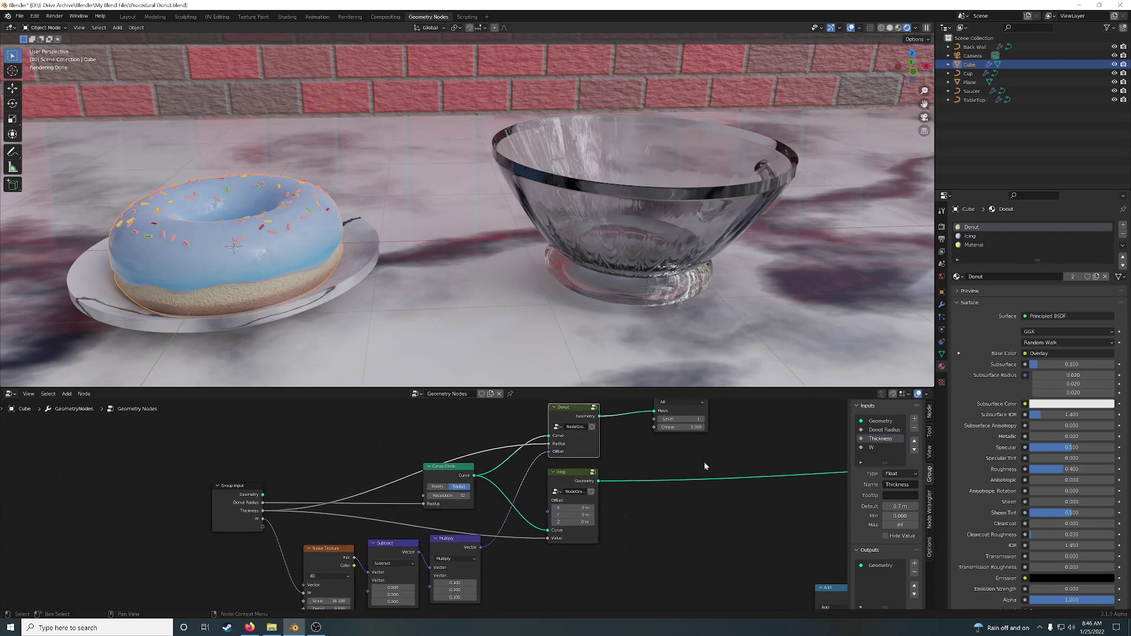
- Preview the Curve Circle node through the donut's output and hide the Saucer, TableTop and Back Wall objects
drag(446, 478, 452, 486)
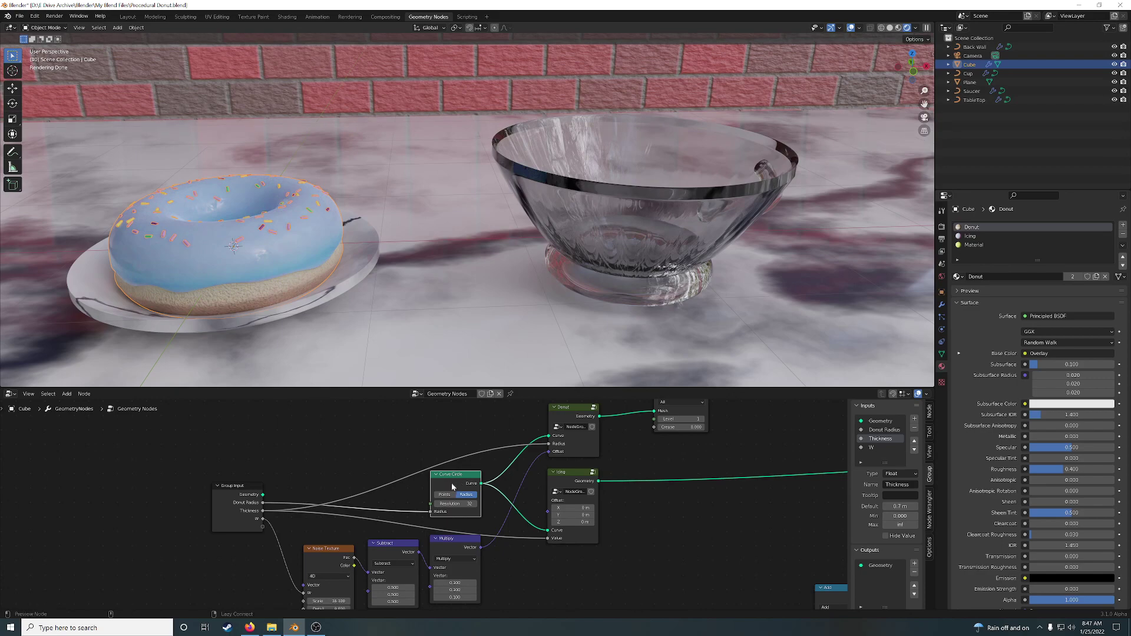
ctrl+shift+click(452, 486)
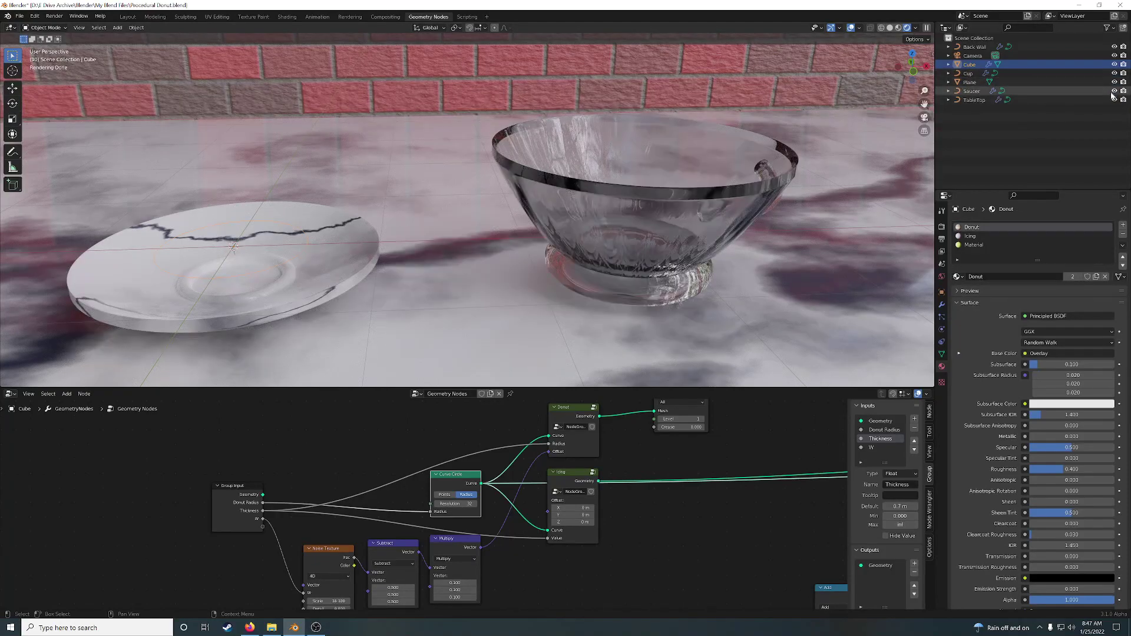
click(1113, 90)
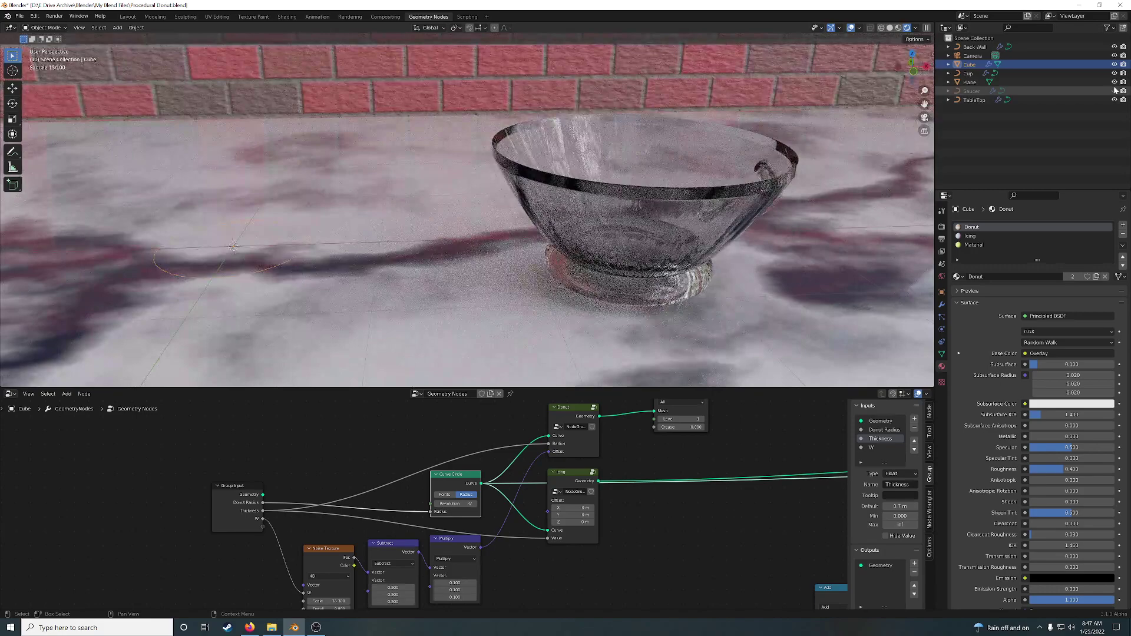
click(1113, 99)
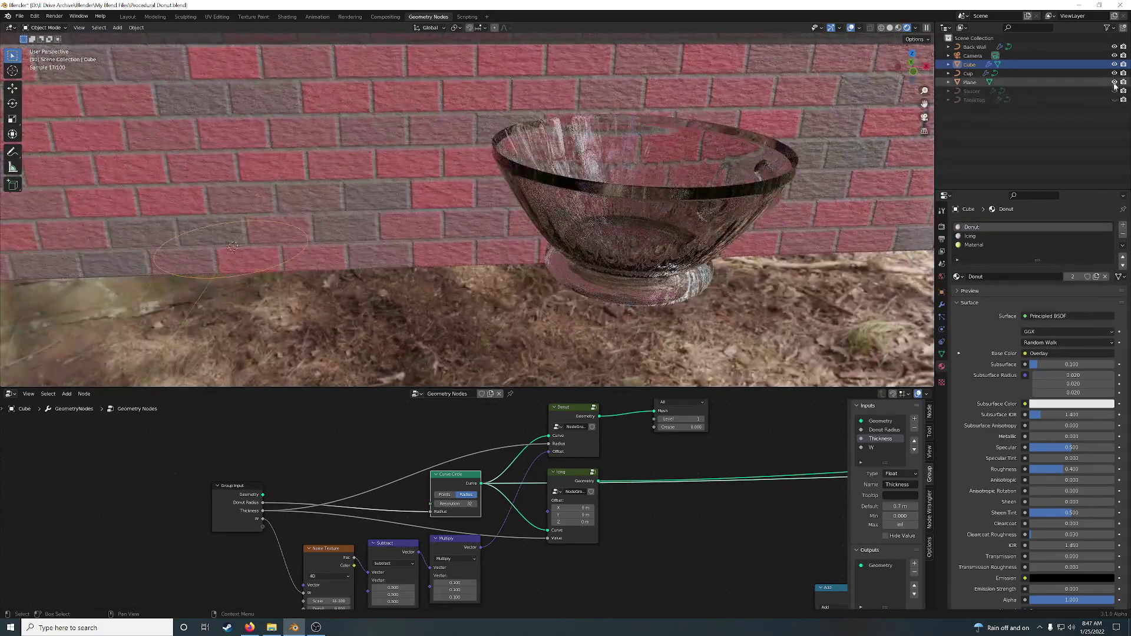
click(1114, 47)
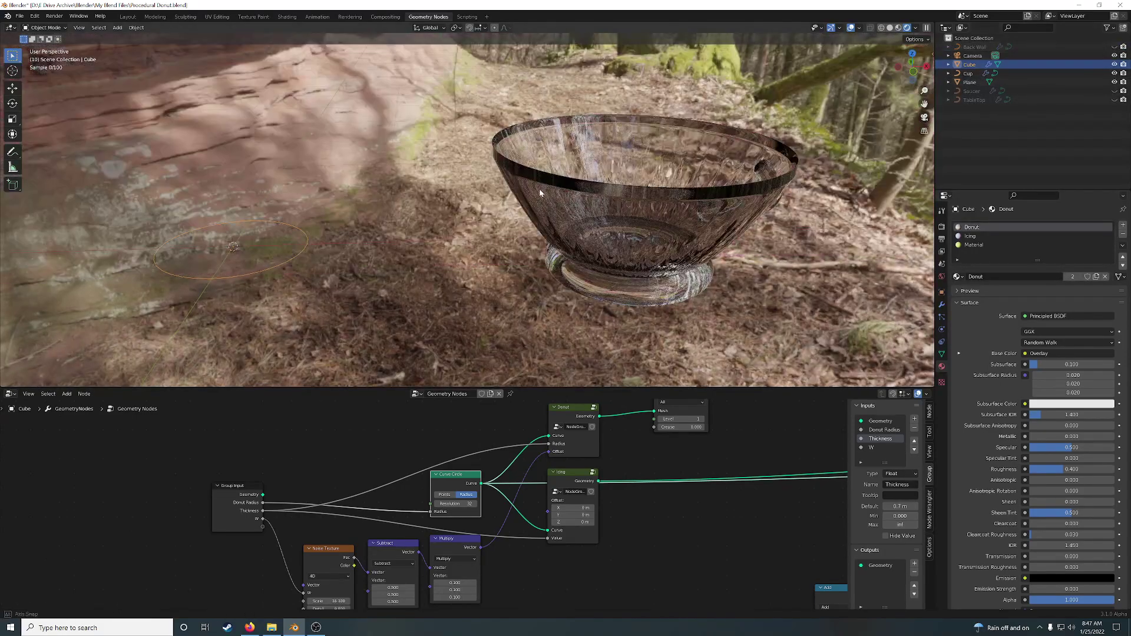
middle_drag(539, 188, 288, 315)
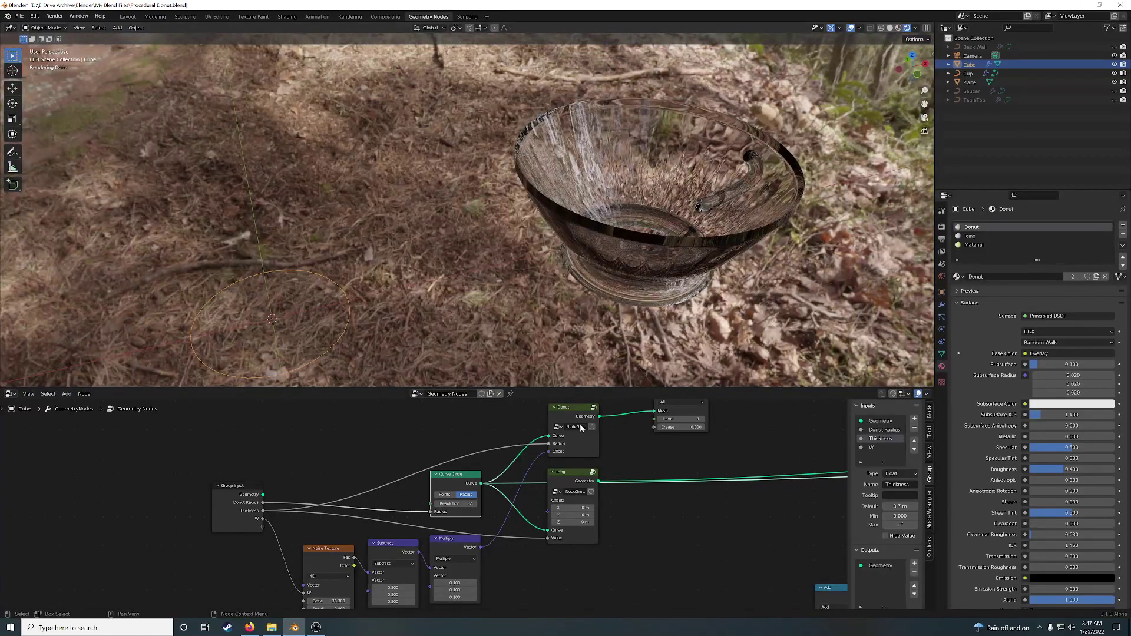
scroll(682, 478, down, 5)
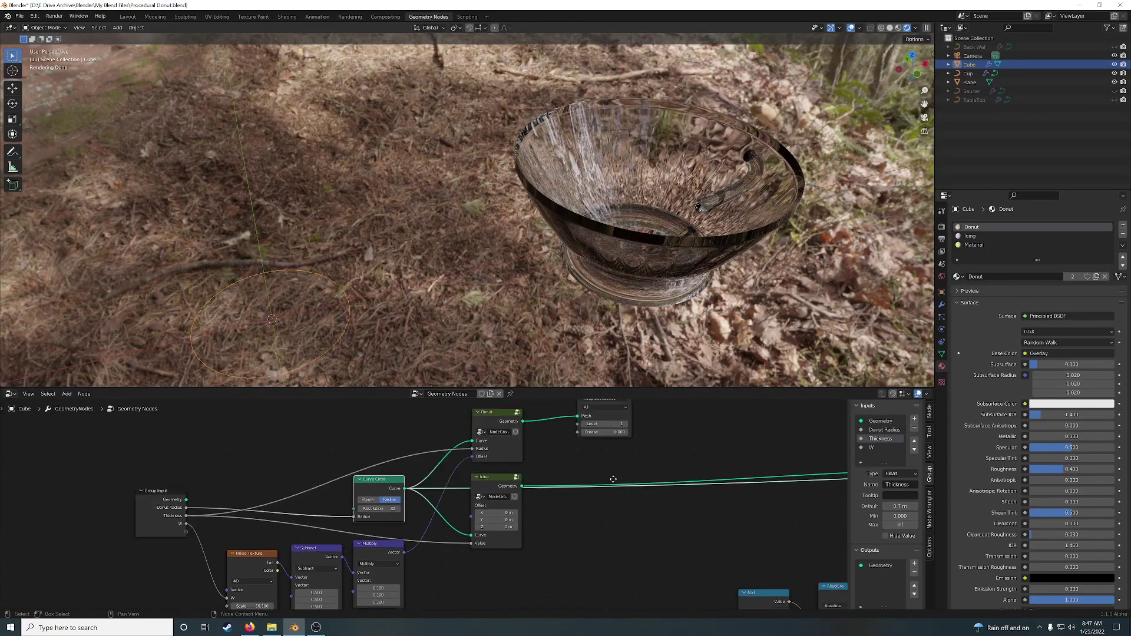
middle_drag(616, 443, 804, 433)
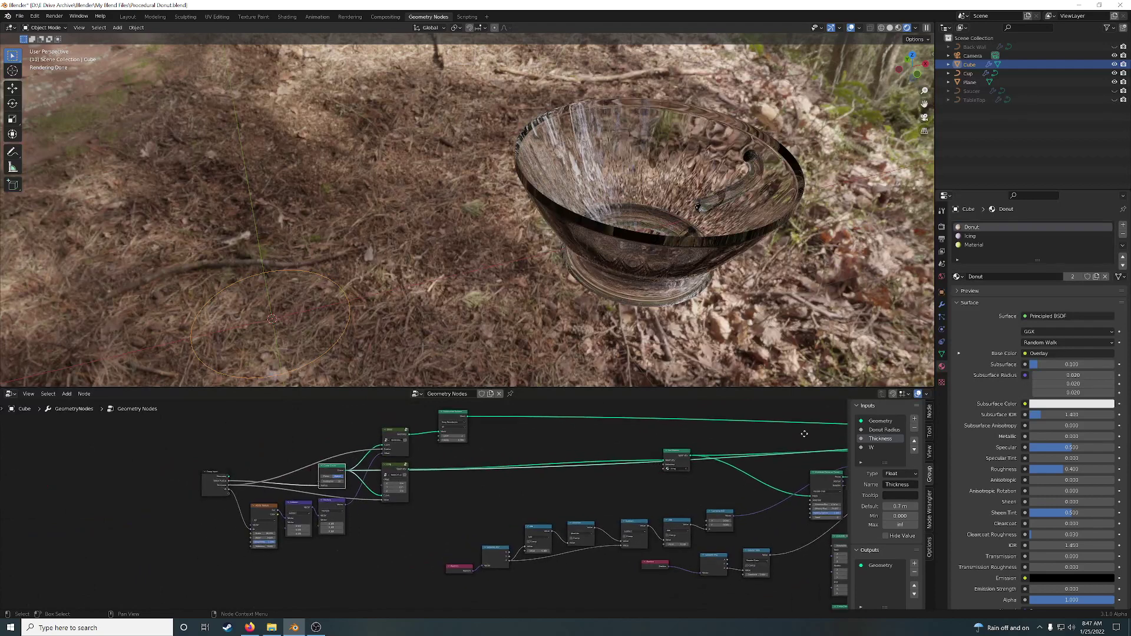
- Look inside the Donut node group, return to the main tree, and preview the Donut group's geometry output
click(405, 444)
key(Tab)
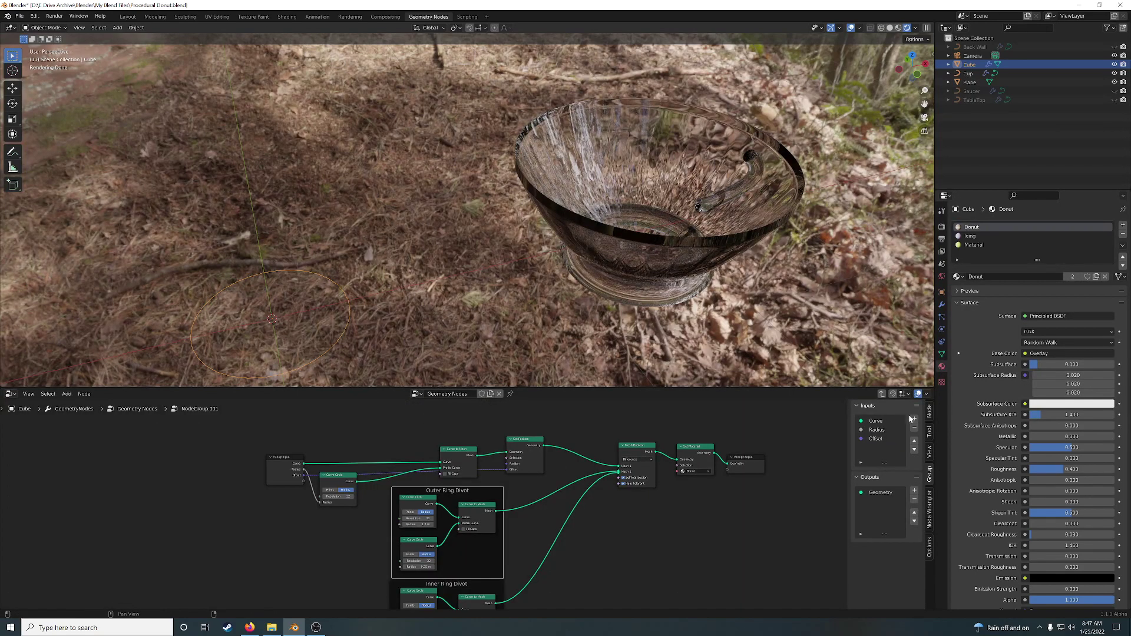
click(883, 394)
middle_drag(463, 434, 473, 482)
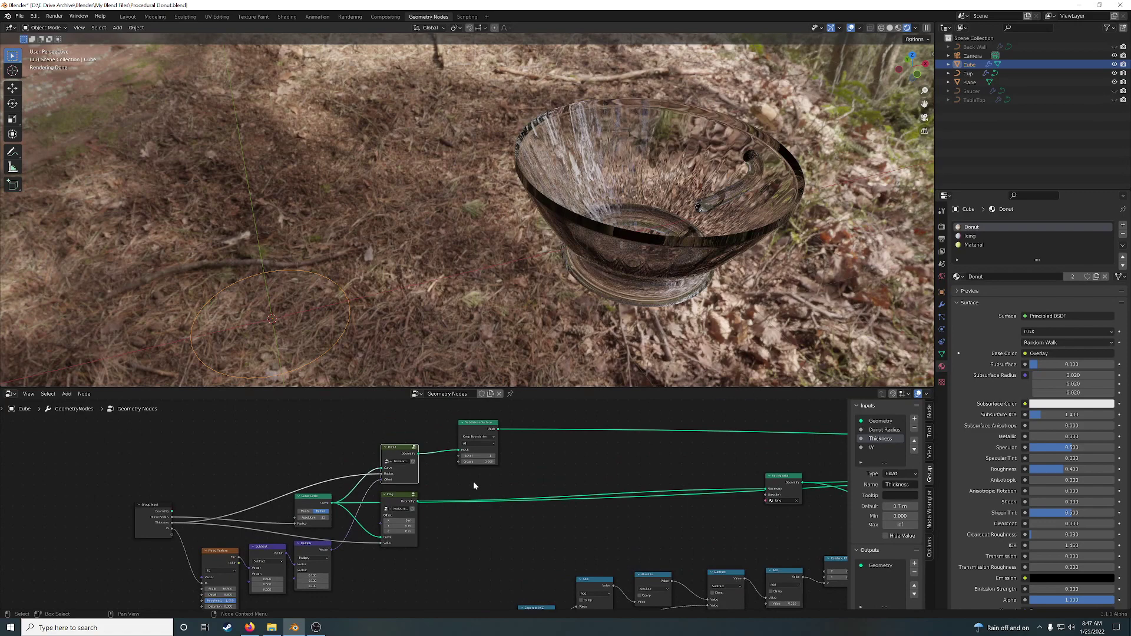
ctrl+shift+click(407, 448)
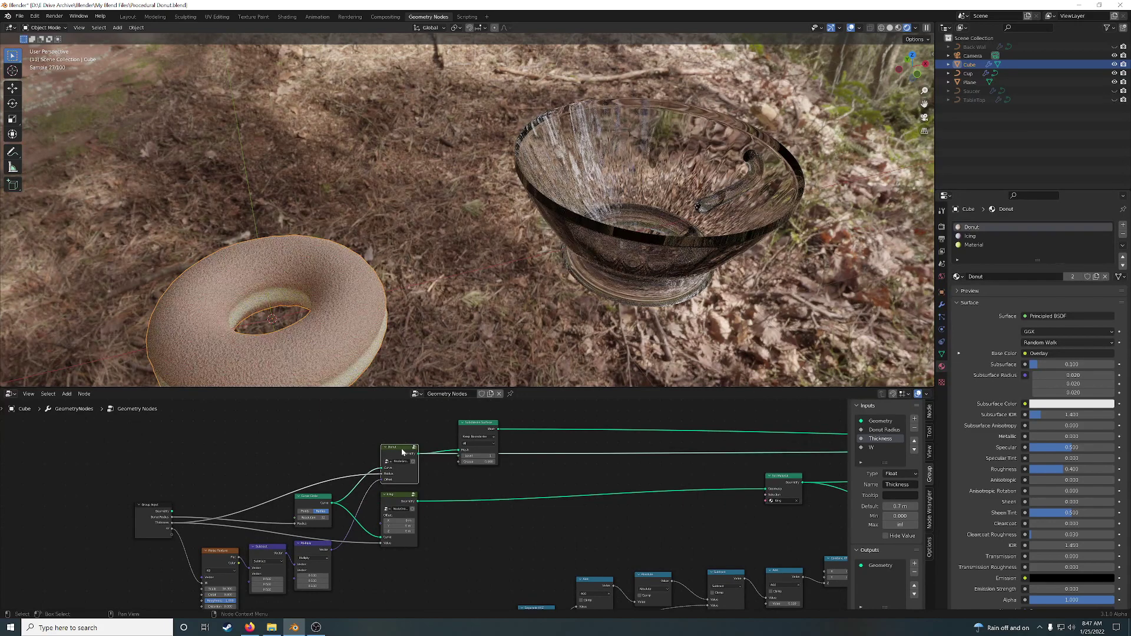
- Inside the Donut group, cut the link from Group Input Radius to the Curve Circle, and return to the main tree
click(414, 448)
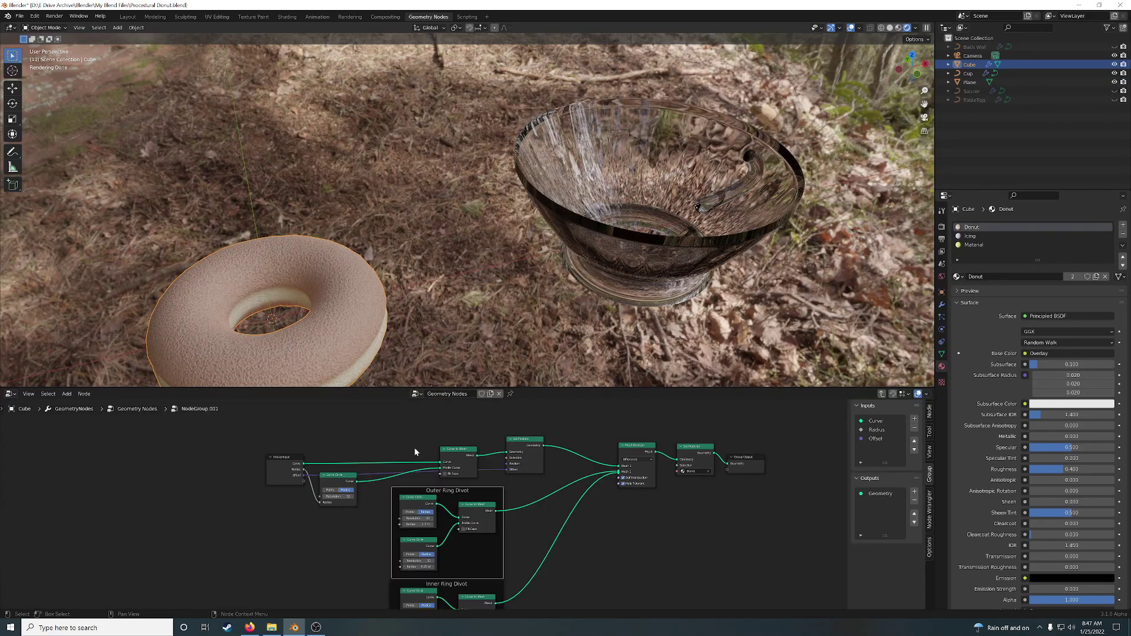
mouse_move(510, 476)
middle_down()
mouse_move(550, 451)
mouse_move(501, 462)
middle_up()
scroll(550, 452, up, 2)
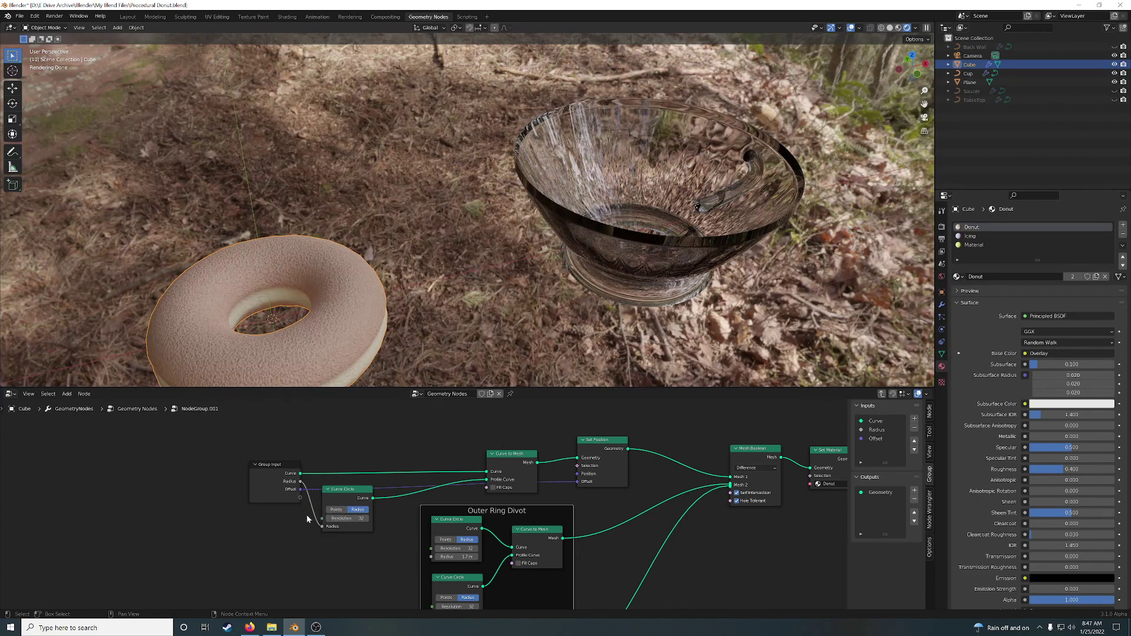
ctrl+right_drag(302, 521, 336, 532)
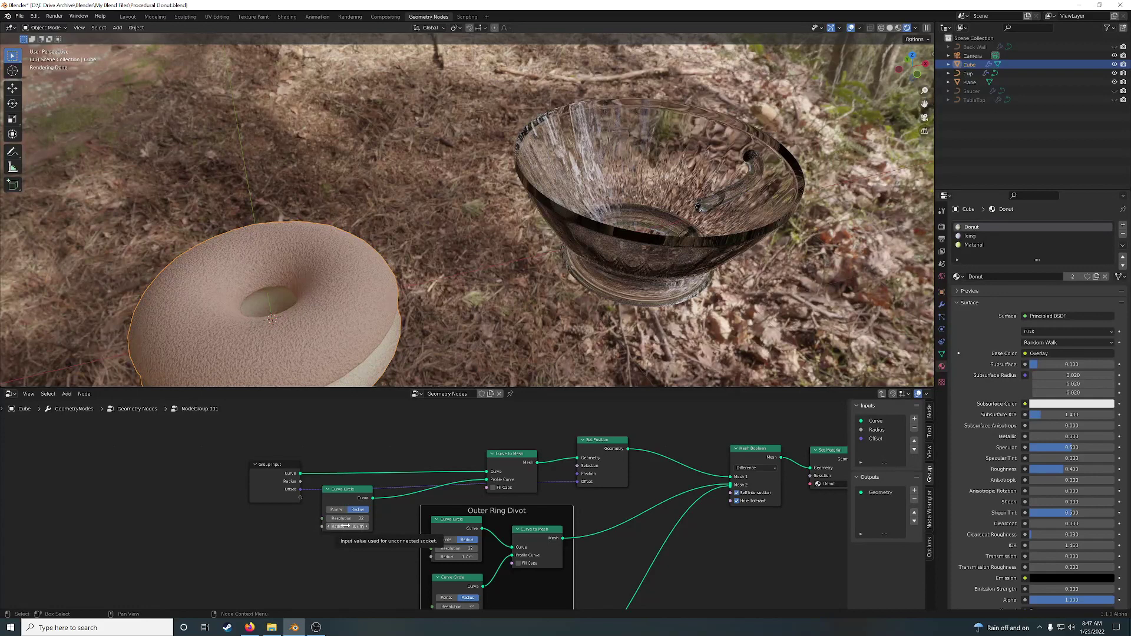
click(881, 393)
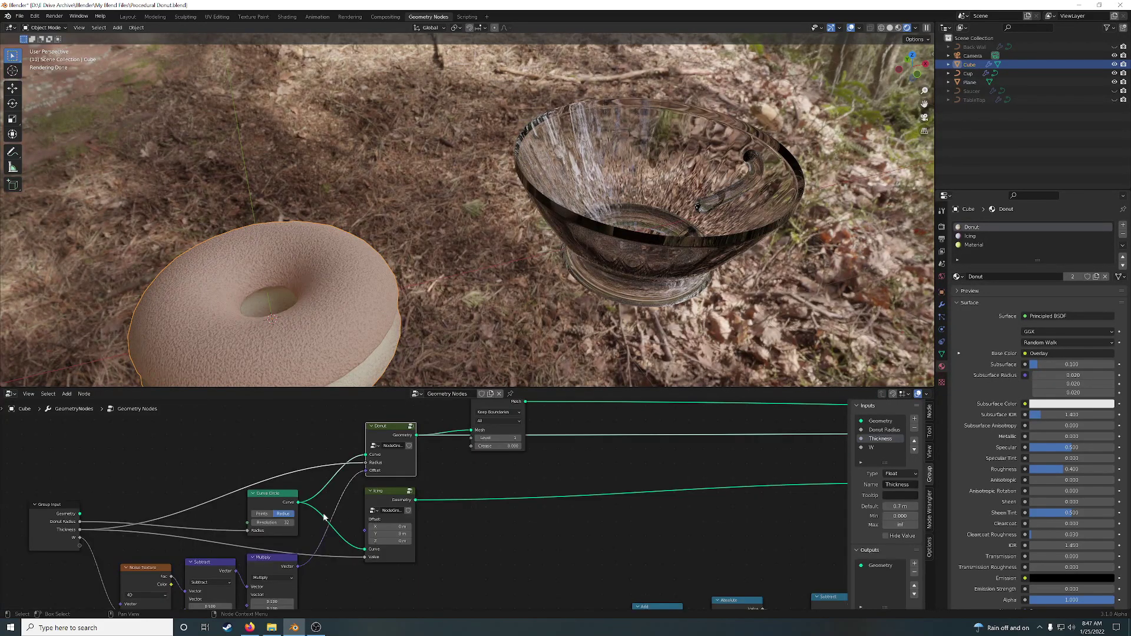
- Preview the main tree's Curve Circle node, and switch the preview back to the Donut group node
ctrl+shift+click(272, 499)
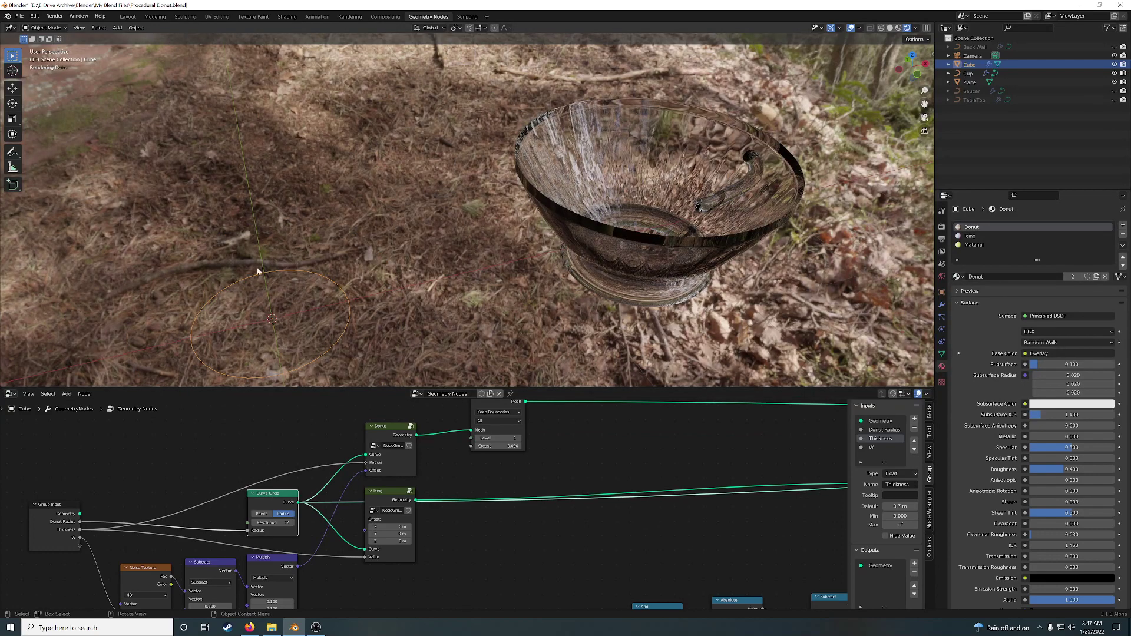
ctrl+shift+click(410, 430)
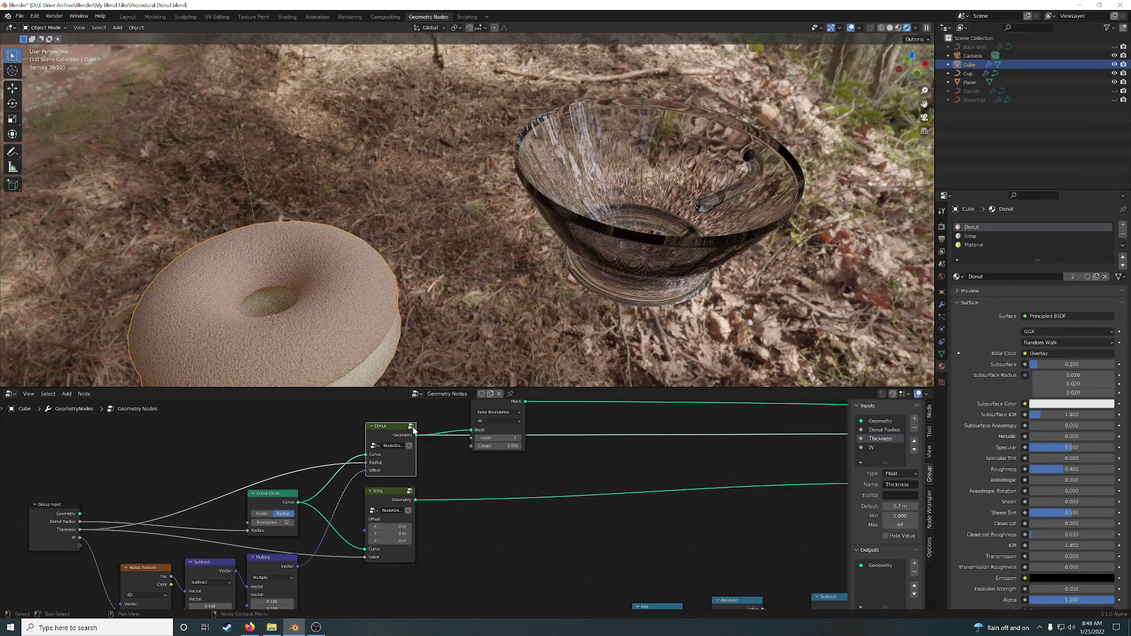
- Show the Cube's modifier settings and set the unlinked Curve Circle's radius to 1 m inside the Donut group
click(410, 426)
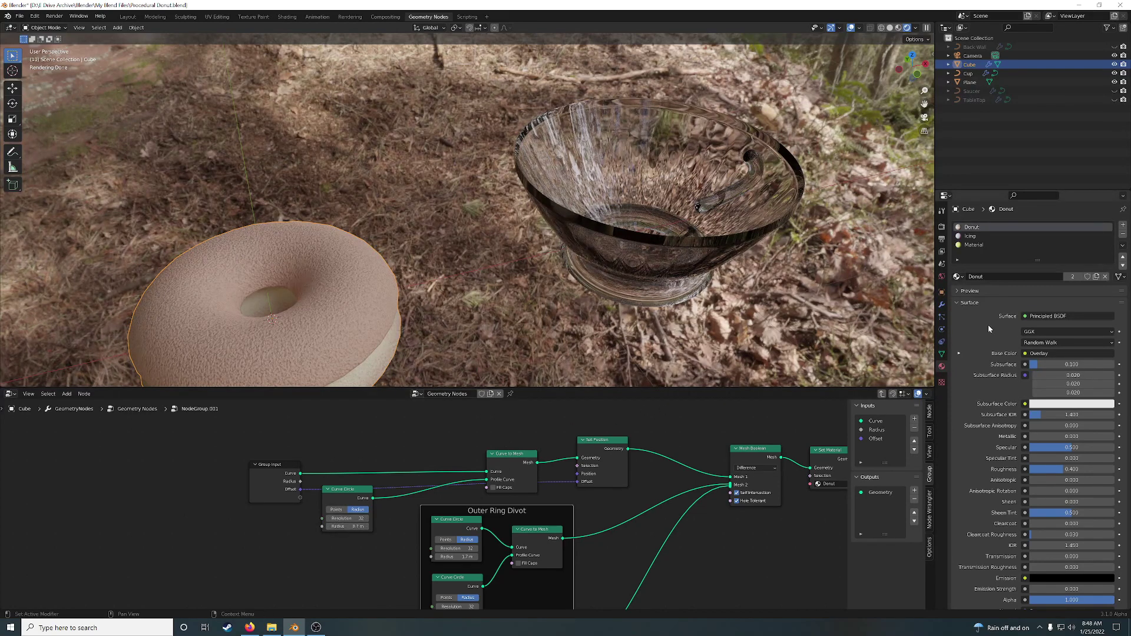
click(941, 304)
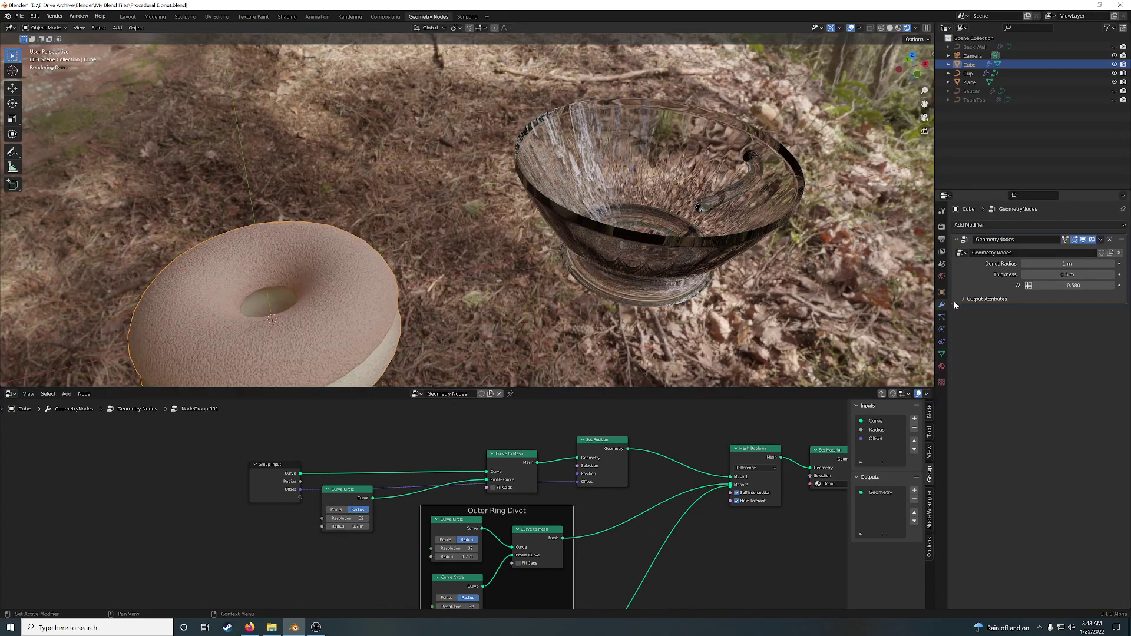
click(962, 299)
click(963, 300)
click(347, 526)
text(1)
key(Return)
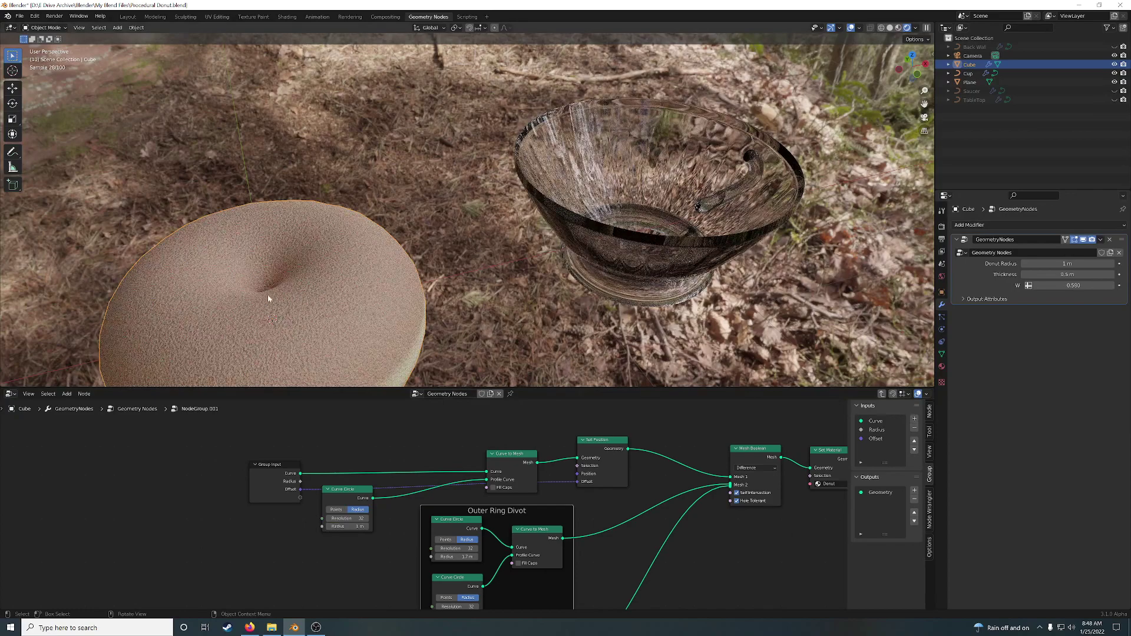
- Reconnect Group Input Radius to the Curve Circle's Radius inside the Donut group, and return to the main tree
mouse_move(267, 294)
middle_down()
mouse_move(366, 316)
mouse_move(278, 291)
middle_up()
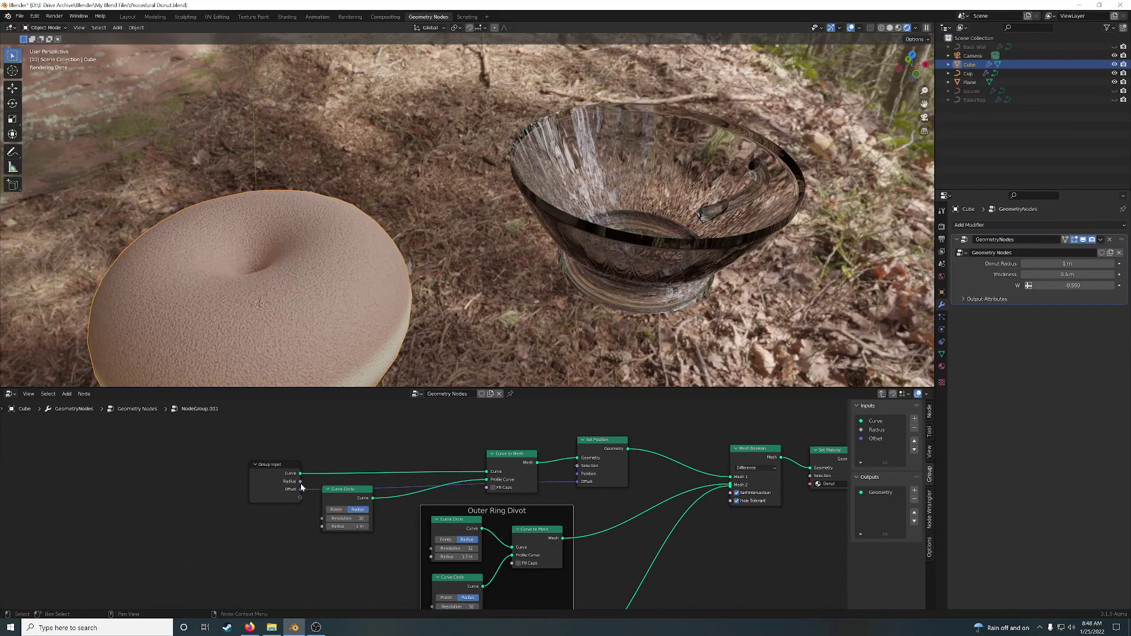
drag(300, 481, 321, 526)
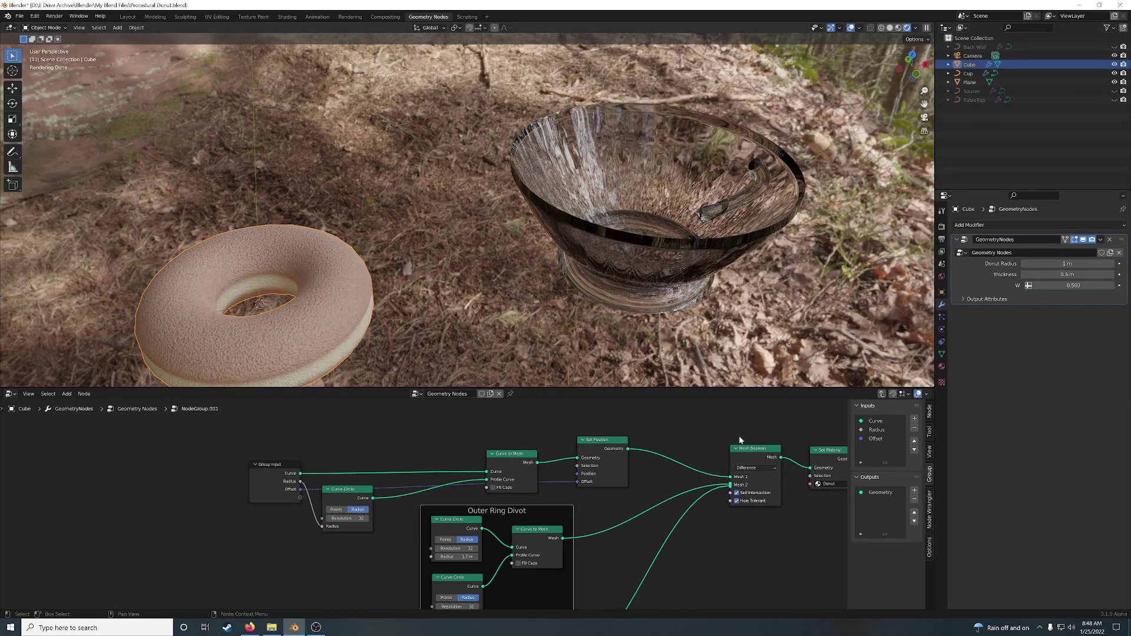
click(882, 395)
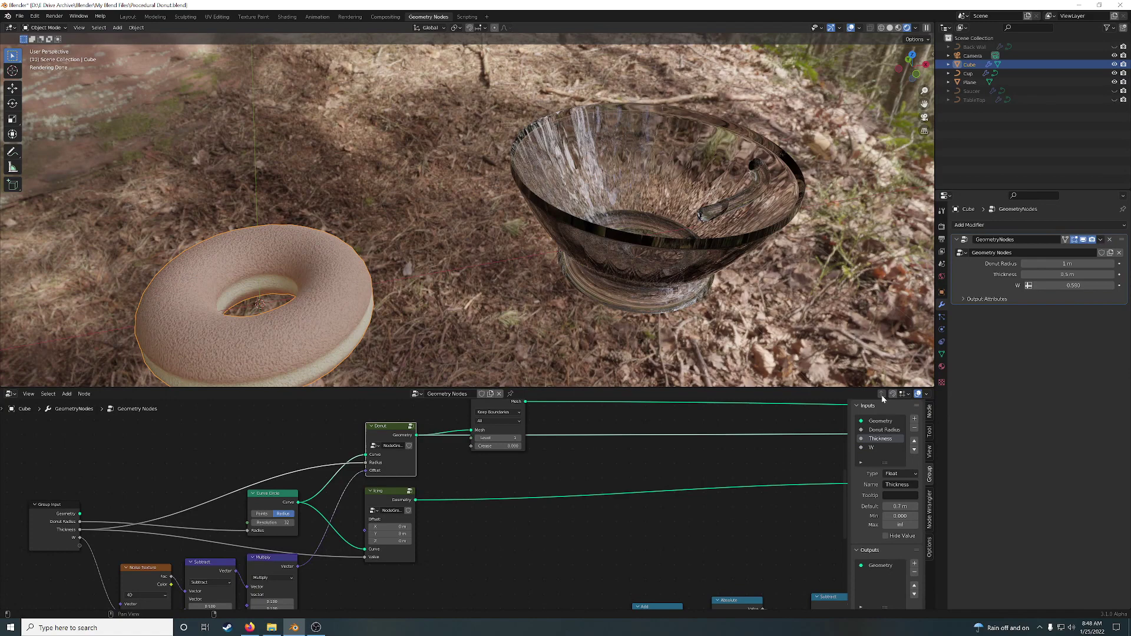
middle_drag(520, 520, 603, 539)
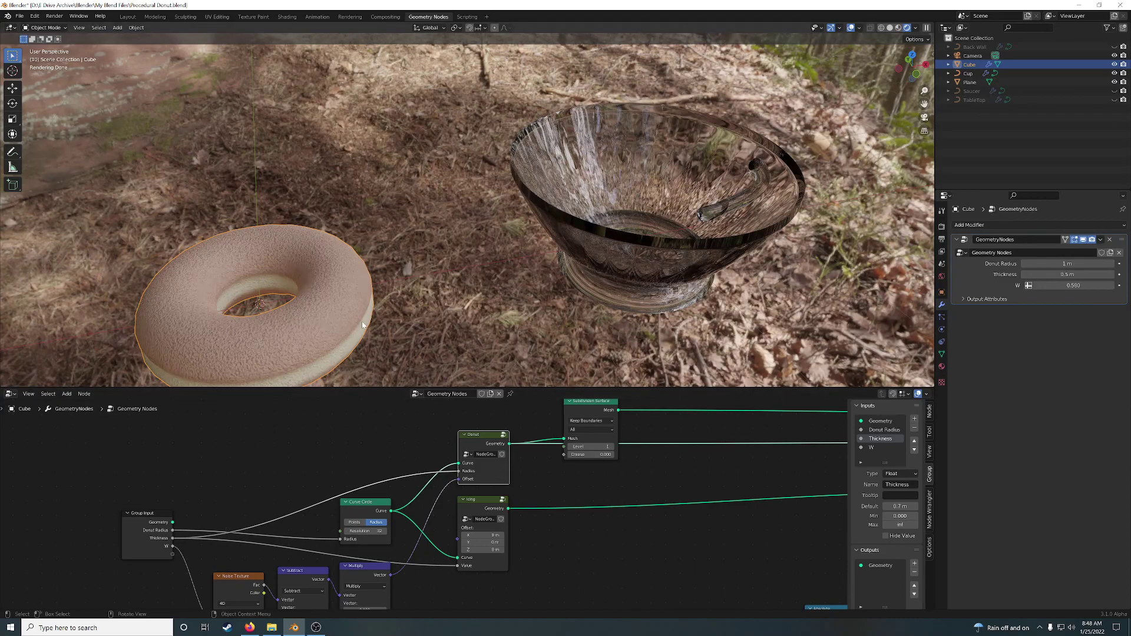
- Inspect the donut up close from several angles and switch the viewport to solid shading
mouse_move(353, 330)
middle_down()
mouse_move(363, 342)
mouse_move(330, 336)
mouse_move(447, 297)
mouse_move(374, 323)
middle_up()
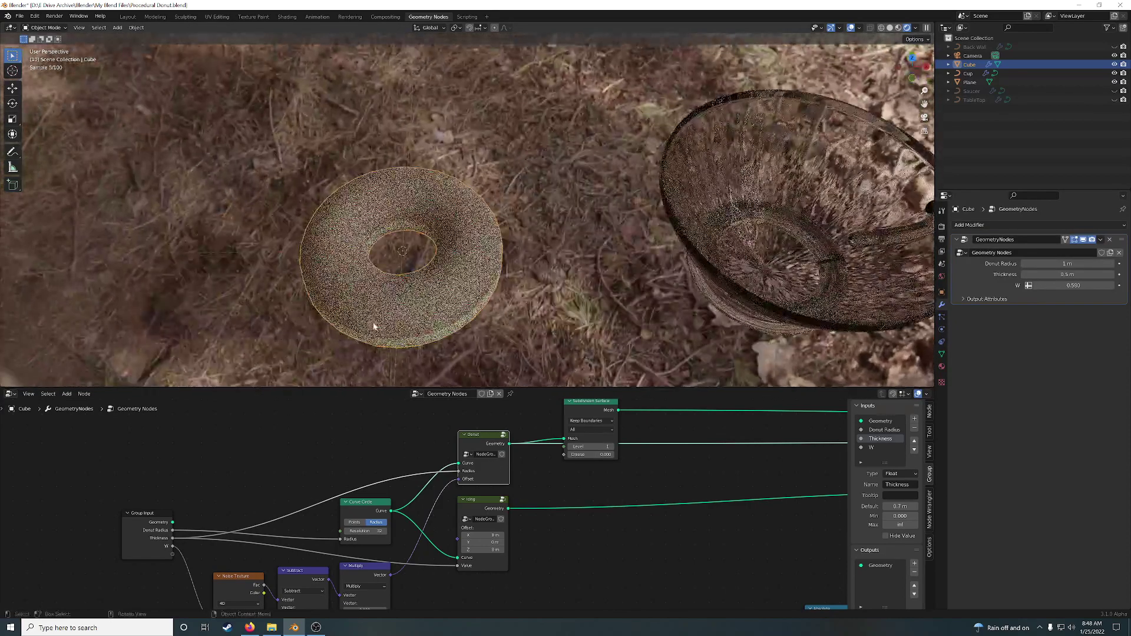
scroll(373, 325, up, 2)
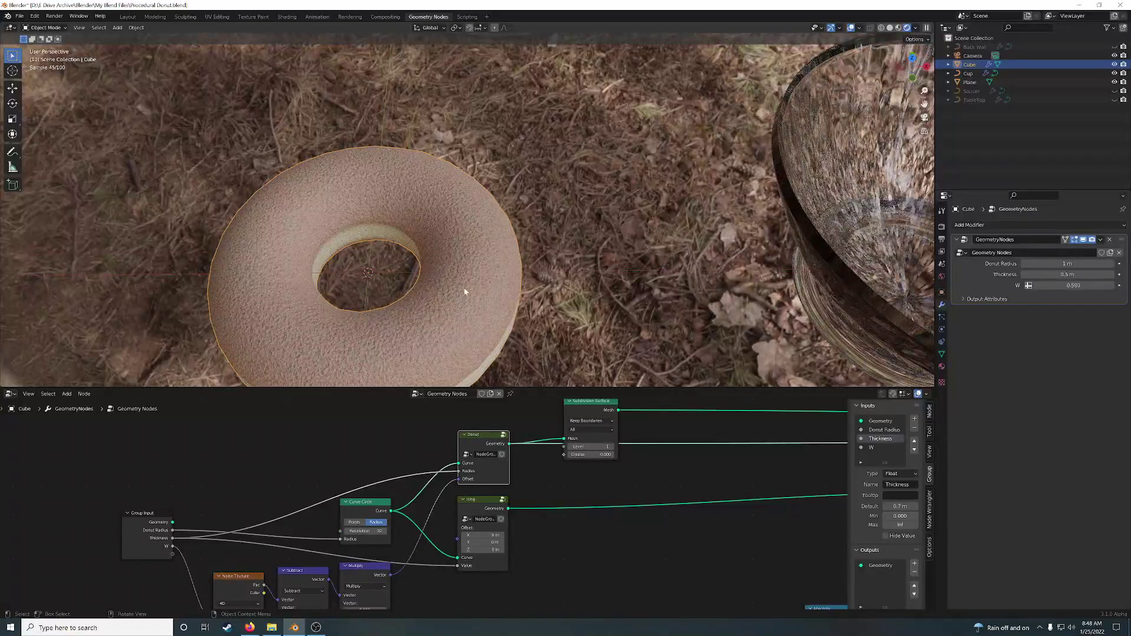
middle_drag(463, 290, 457, 277)
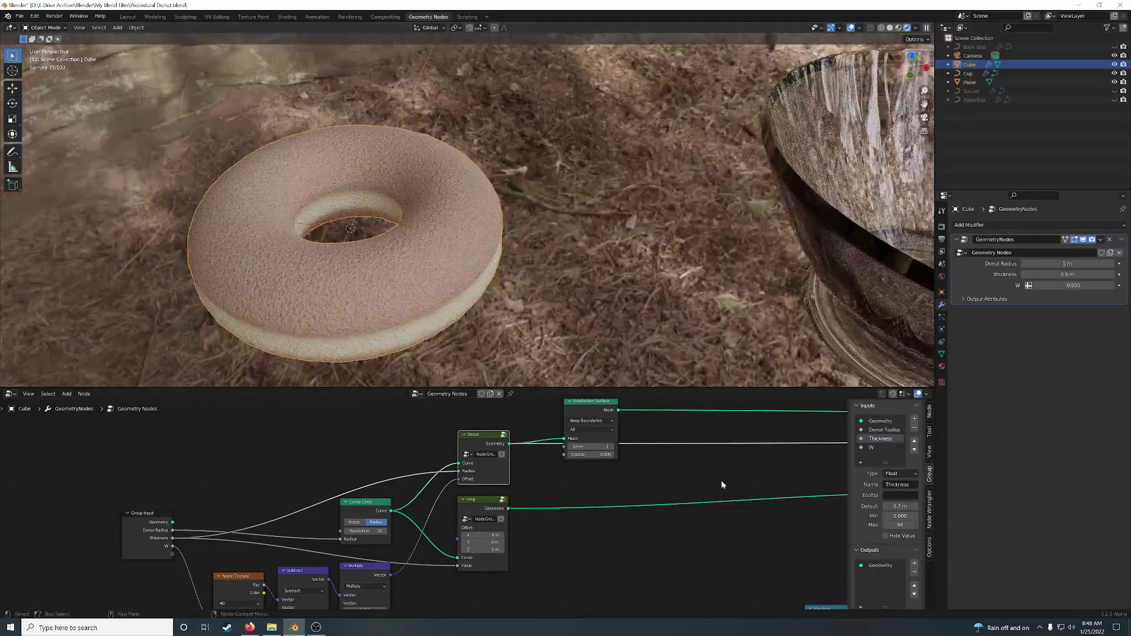
scroll(721, 479, down, 3)
scroll(502, 514, down, 2)
middle_drag(753, 462, 652, 472)
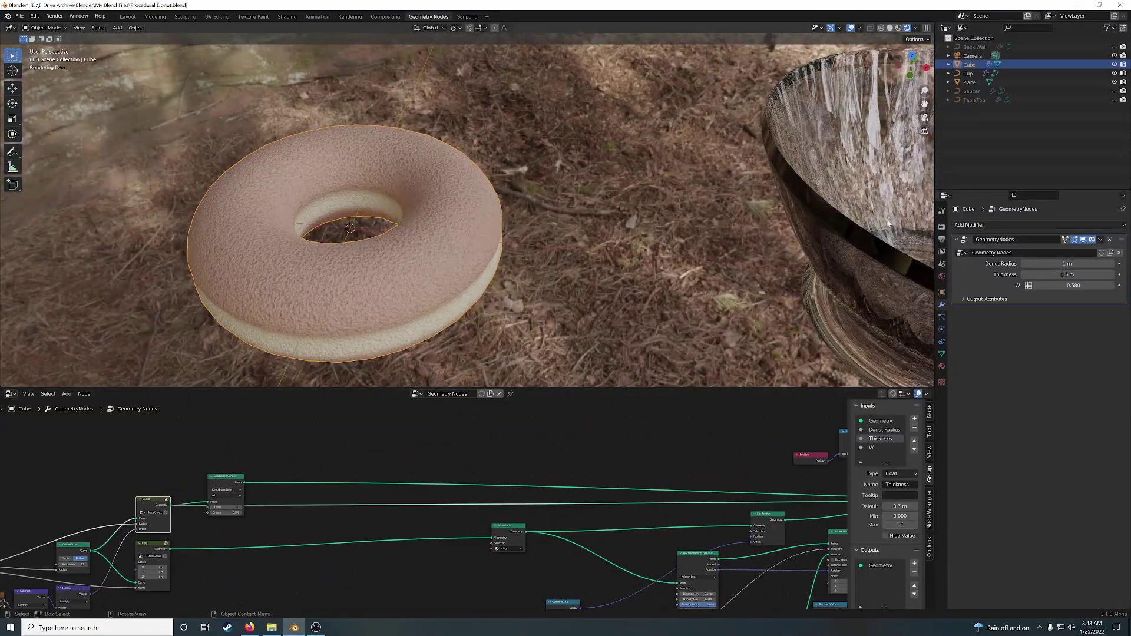
click(889, 28)
mouse_move(635, 302)
middle_down()
mouse_move(436, 245)
mouse_move(454, 234)
middle_up()
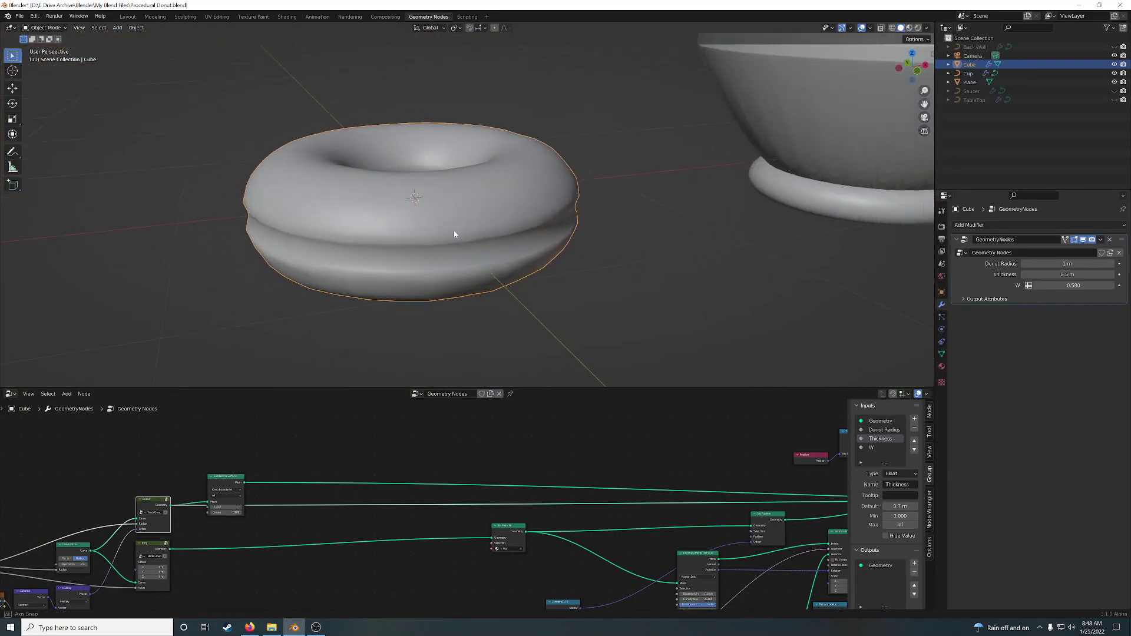
- Preview the Curve to Mesh node that feeds Set Position inside the Donut group
middle_drag(751, 457, 445, 457)
scroll(677, 436, up, 3)
scroll(617, 492, up, 2)
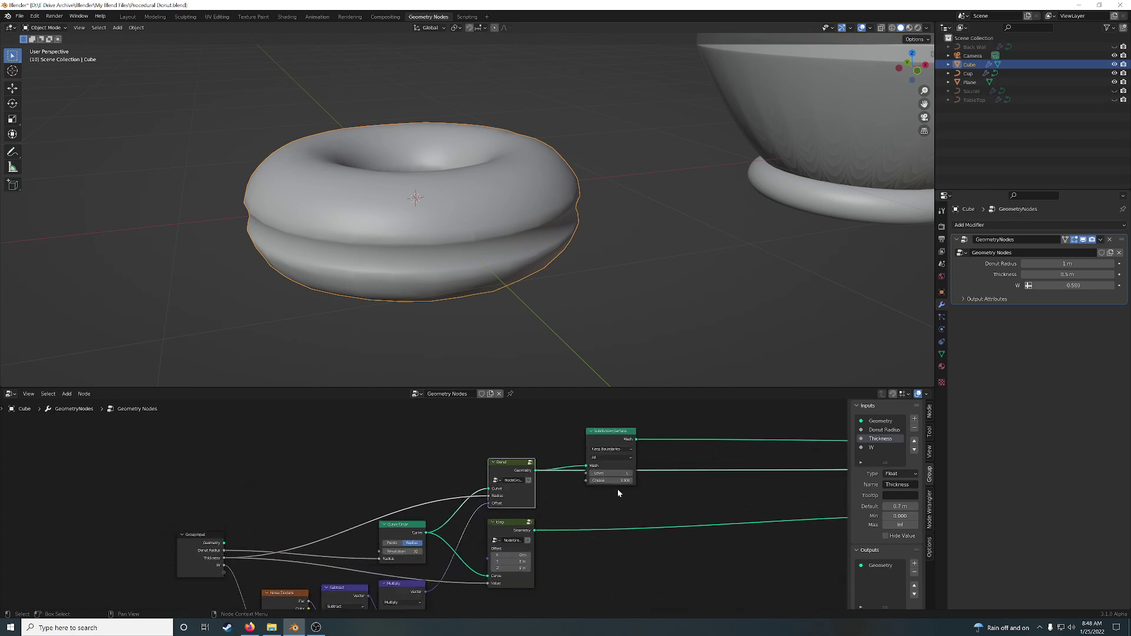
key(Tab)
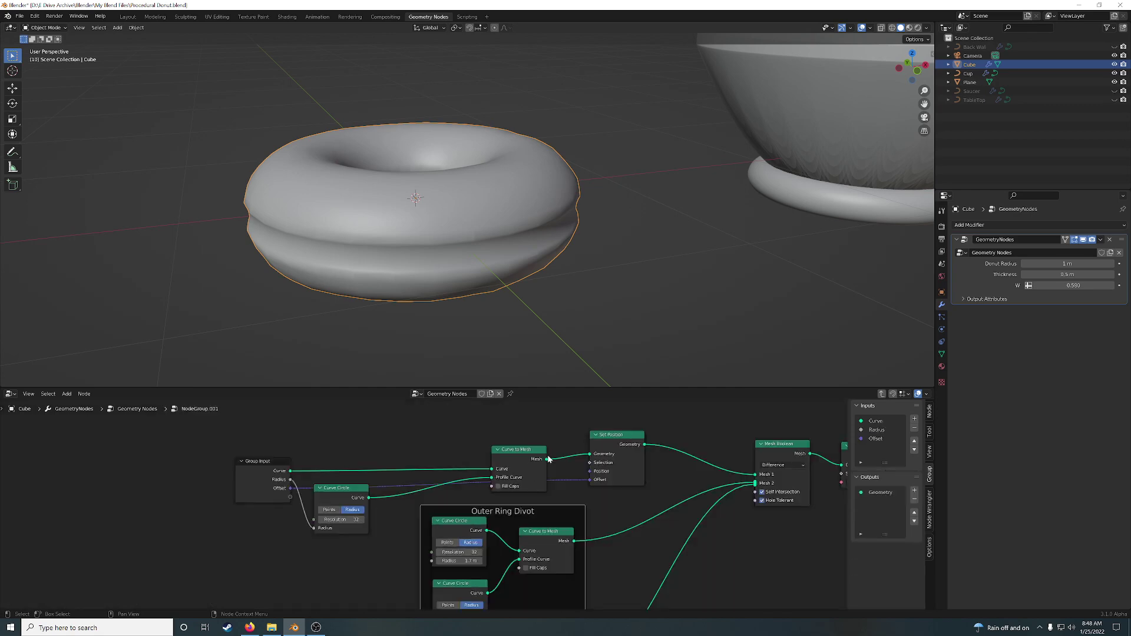
middle_drag(653, 516, 450, 443)
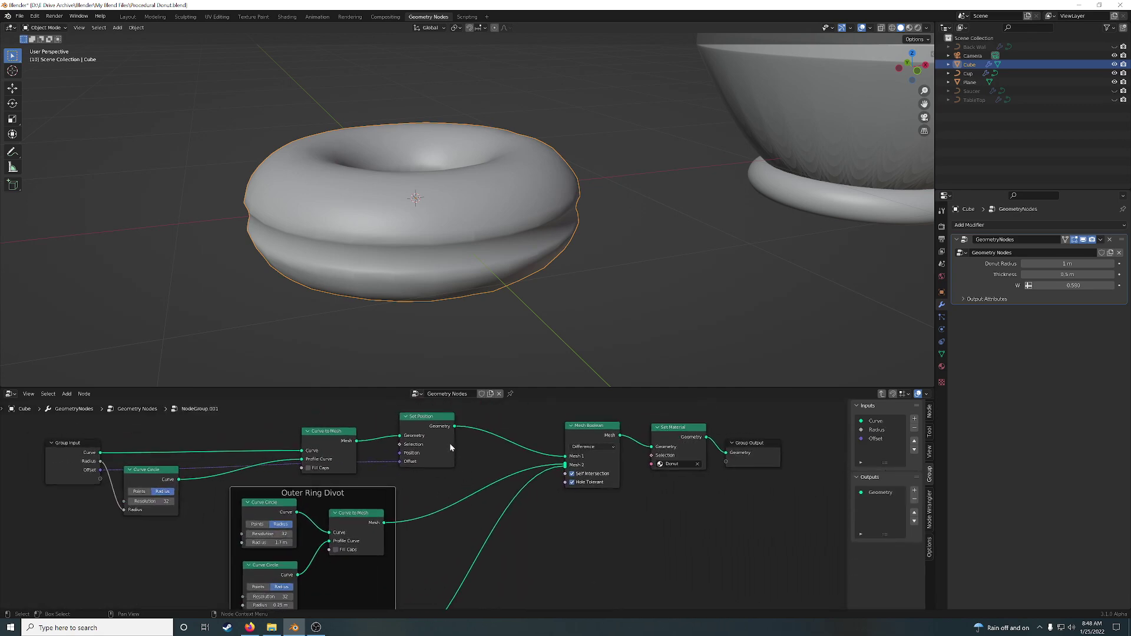
ctrl+shift+click(340, 440)
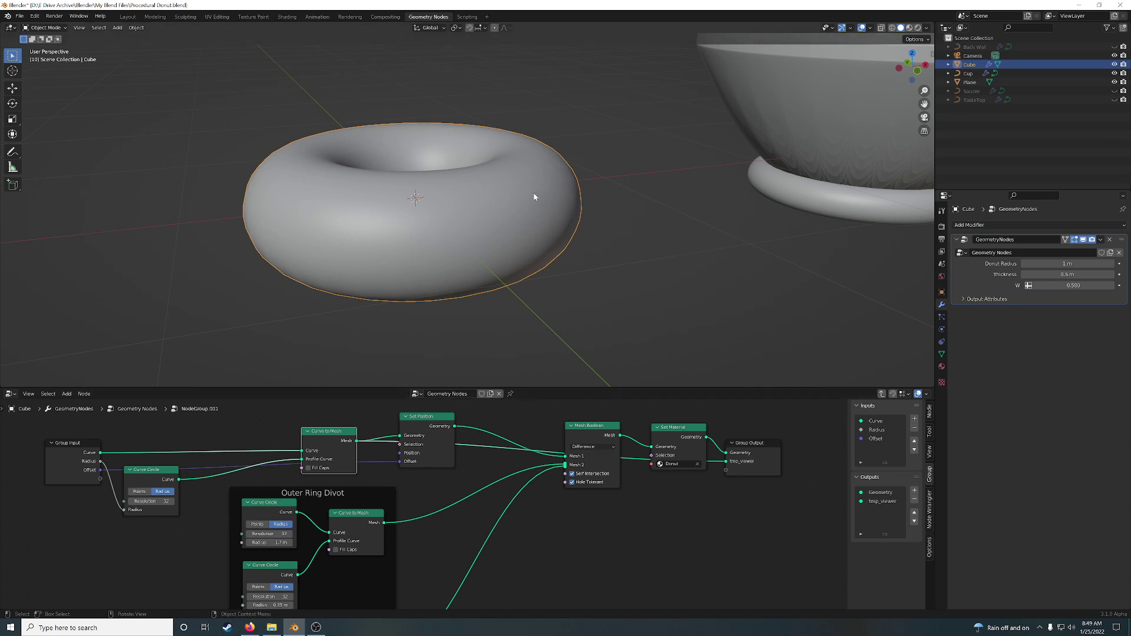
- Preview the Mesh Boolean node that subtracts the ring divots from the donut
middle_drag(489, 498, 523, 431)
scroll(557, 497, down, 3)
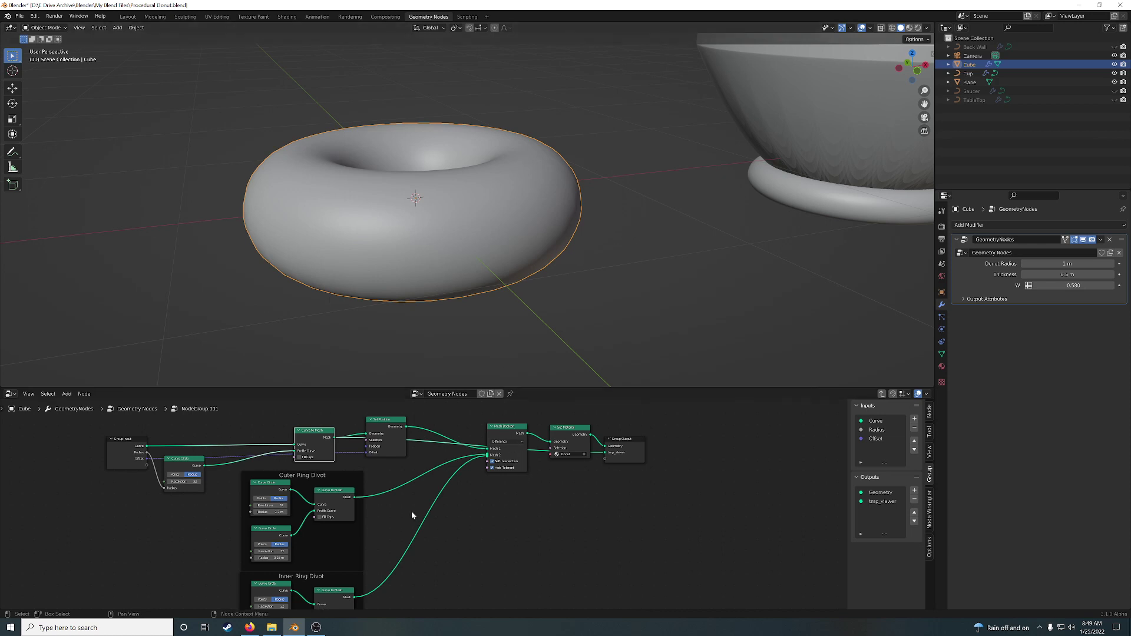
middle_drag(385, 518, 497, 471)
click(524, 437)
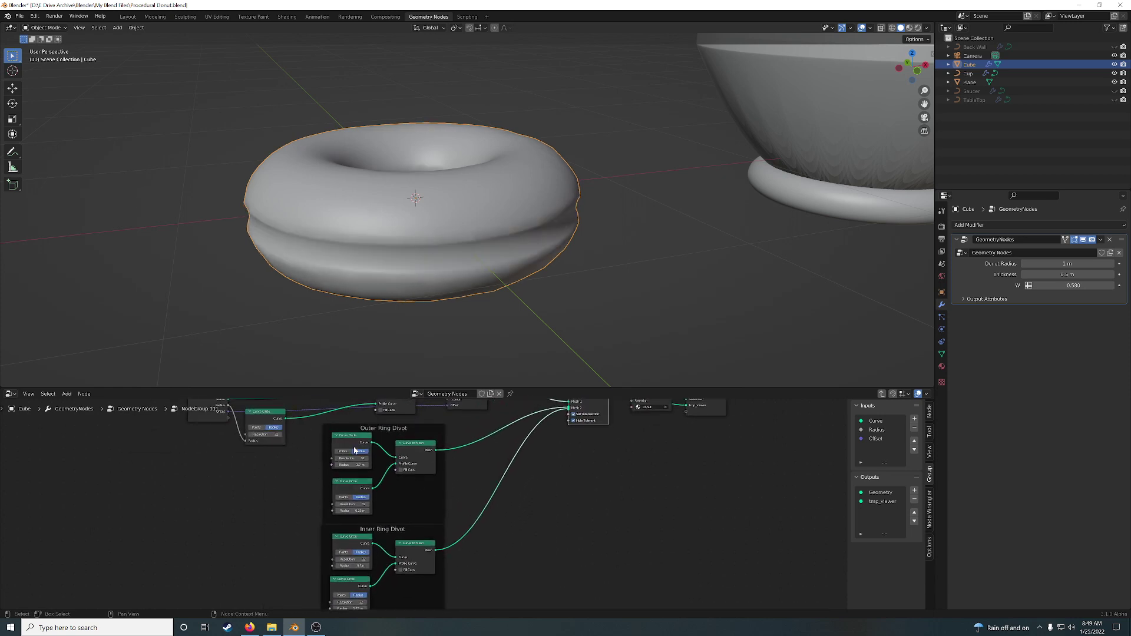
- Preview the Outer Ring Divot's Curve to Mesh node, followed by the Inner Ring Divot's
scroll(352, 451, up, 2)
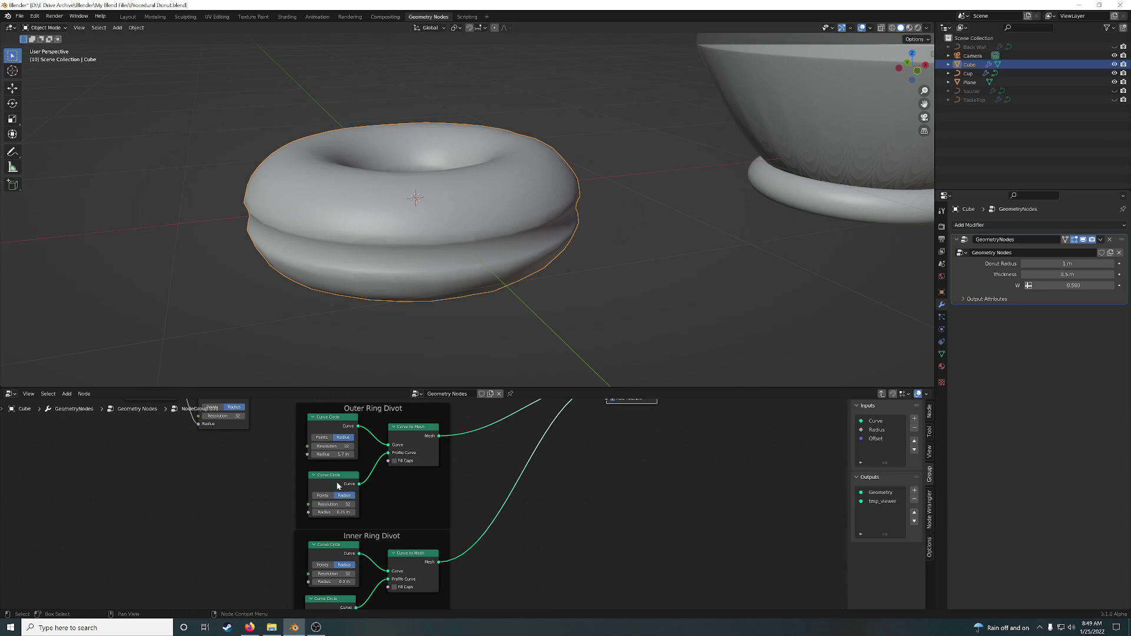
ctrl+shift+click(416, 433)
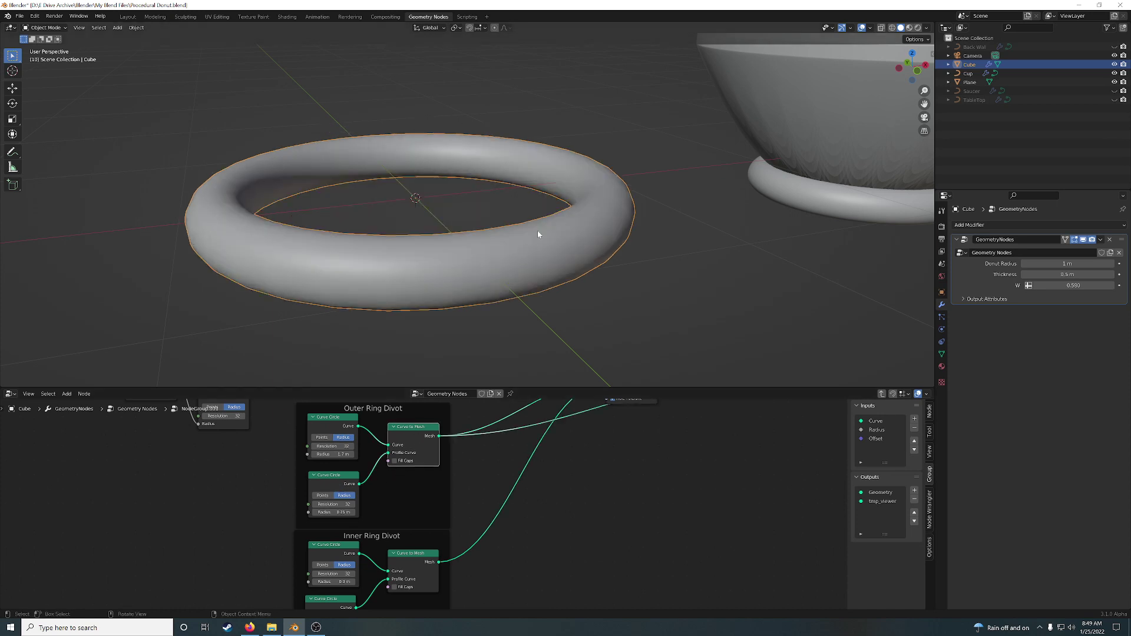
ctrl+shift+click(408, 557)
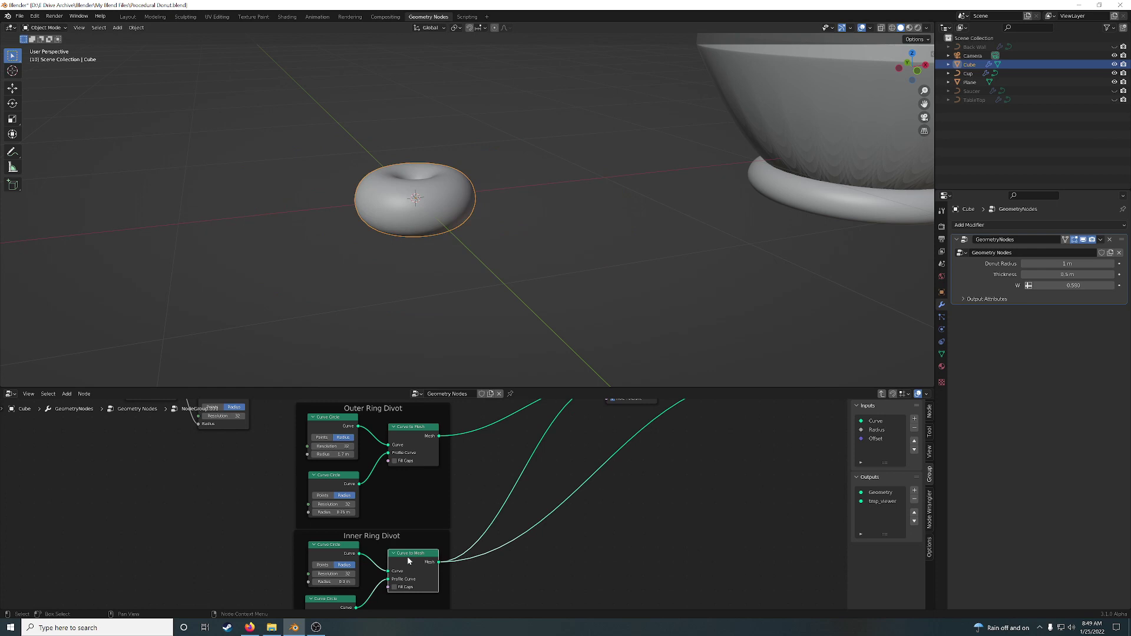
- Compare the two divot meshes by alternating the preview between the Outer and Inner Ring Divot, ending on the inner one
shift+scroll(407, 557, up, 5)
ctrl+scroll(404, 557, right, 5)
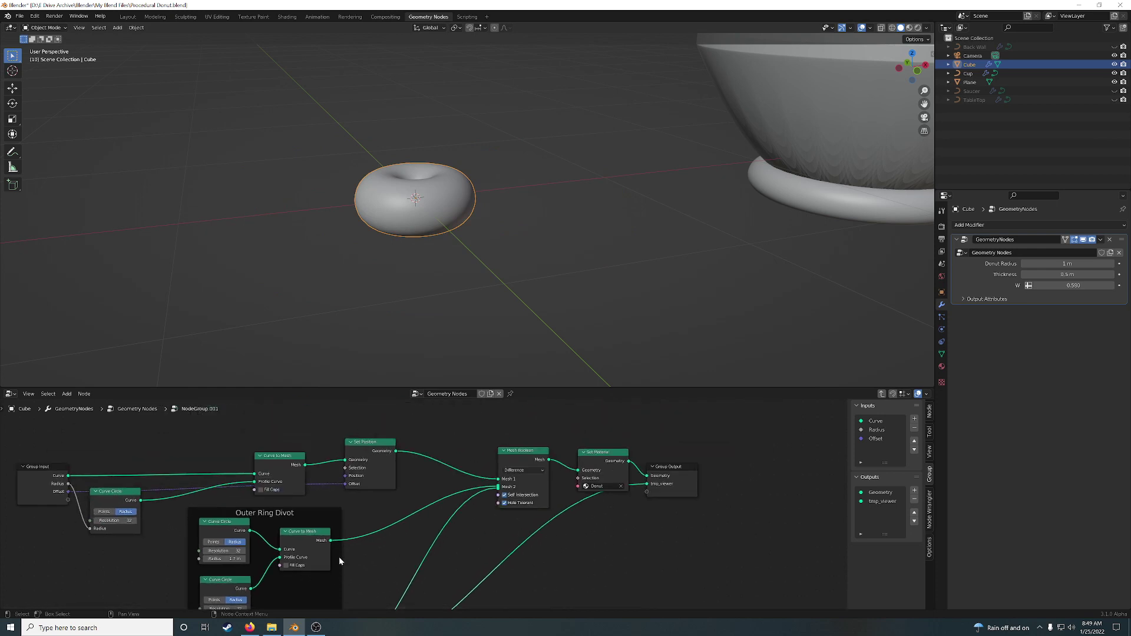
middle_drag(350, 562, 412, 464)
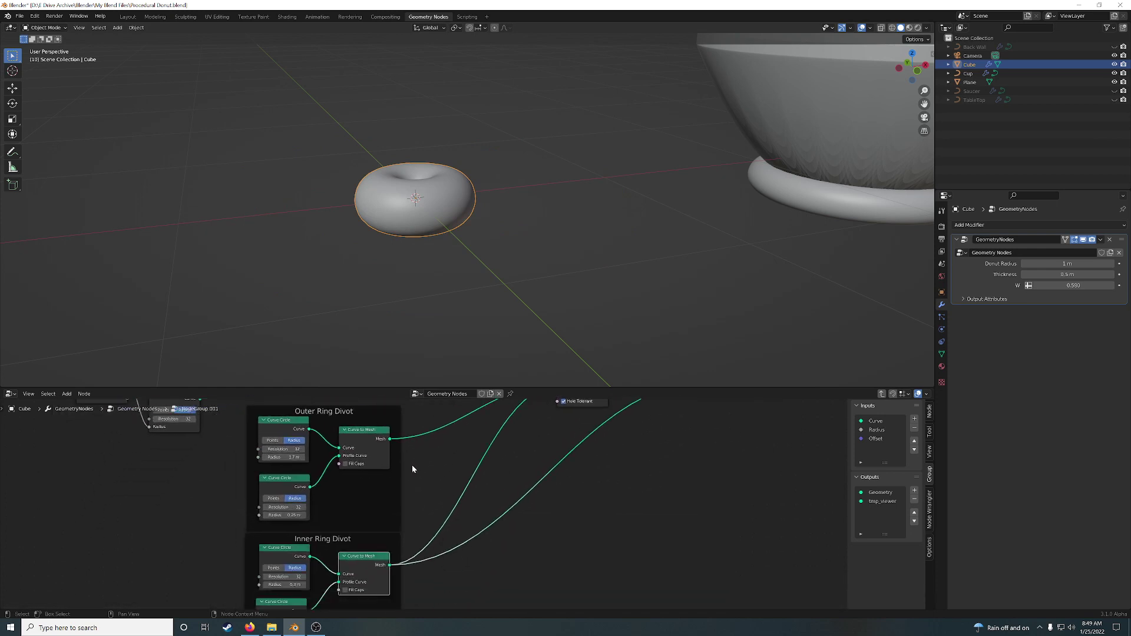
click(366, 447)
ctrl+shift+click(368, 446)
ctrl+shift+click(368, 566)
ctrl+shift+click(370, 451)
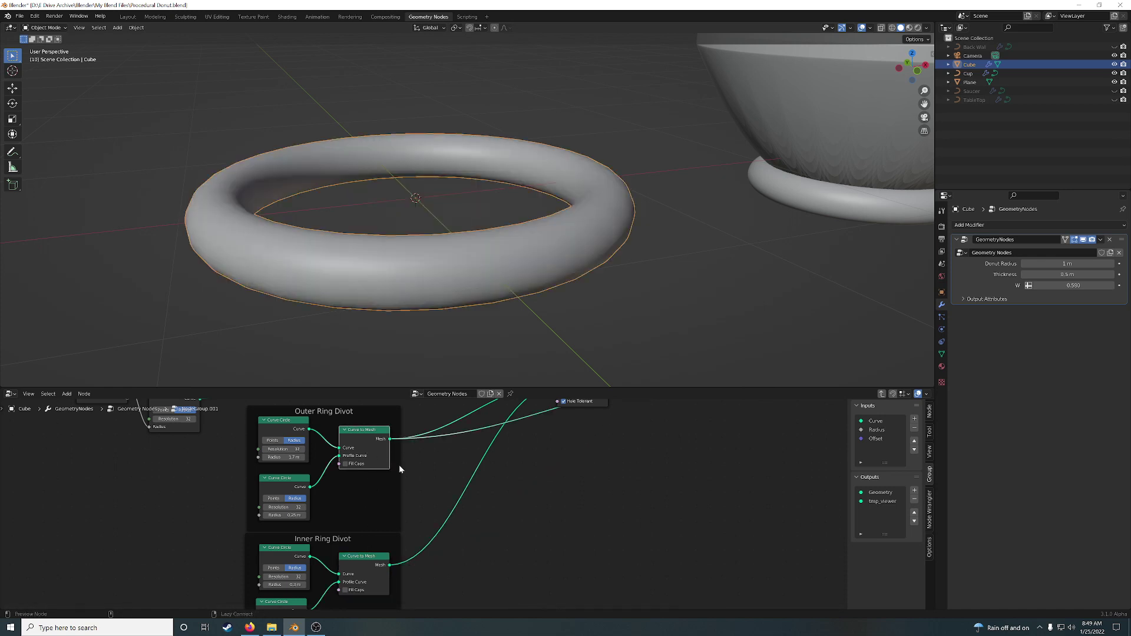
ctrl+shift+click(366, 562)
- Switch the preview to the Mesh Boolean result and examine the donut's inner divot from above
middle_drag(366, 562, 514, 488)
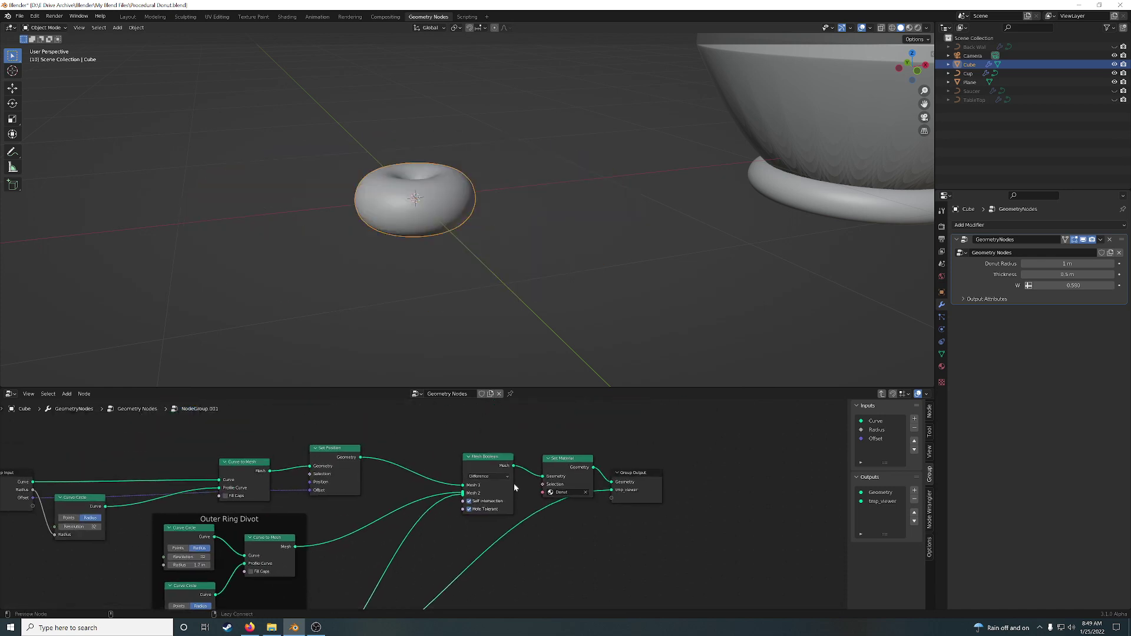
ctrl+shift+click(480, 458)
middle_drag(505, 232, 449, 257)
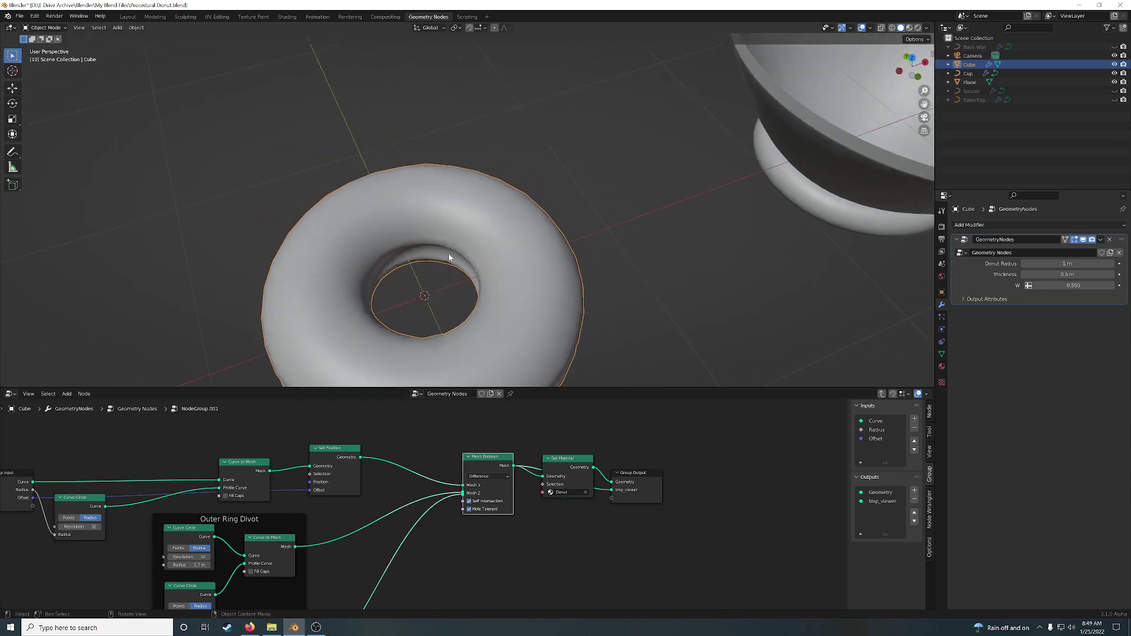
- Preview the Set Material node inside the donut group, cut its extra viewer link, and return to the main node tree
middle_drag(442, 308, 456, 269)
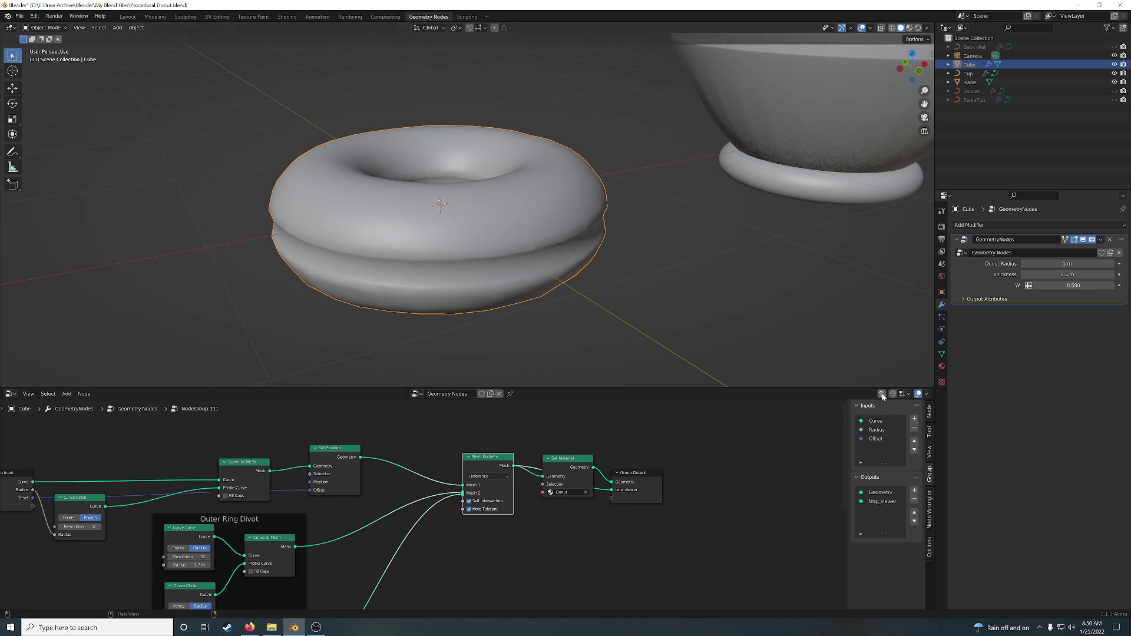
click(573, 468)
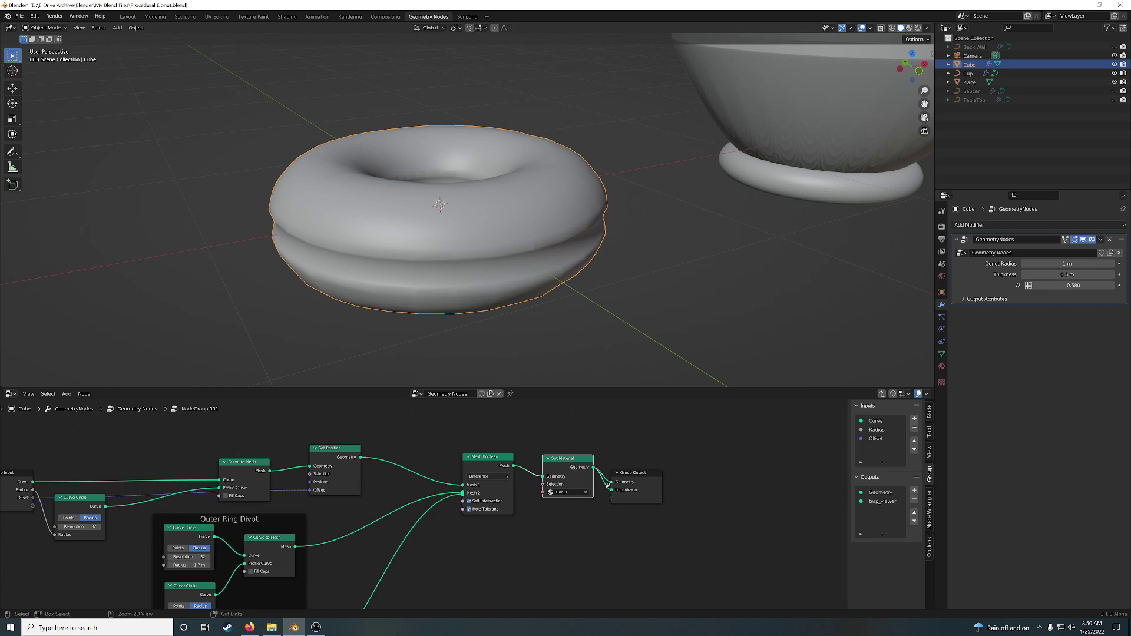
ctrl+right_drag(600, 471, 607, 492)
click(881, 394)
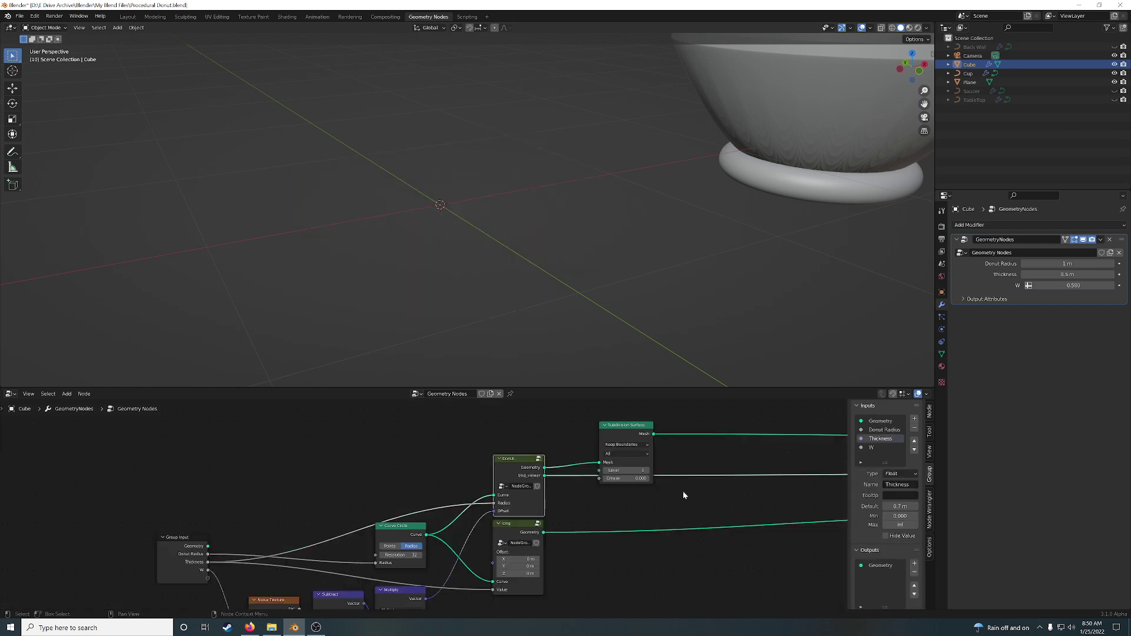
- Cut the Donut group's leftover tmp_viewer link and preview the Subdivision Surface node that follows it
middle_drag(683, 495, 453, 523)
ctrl+right_drag(412, 489, 419, 508)
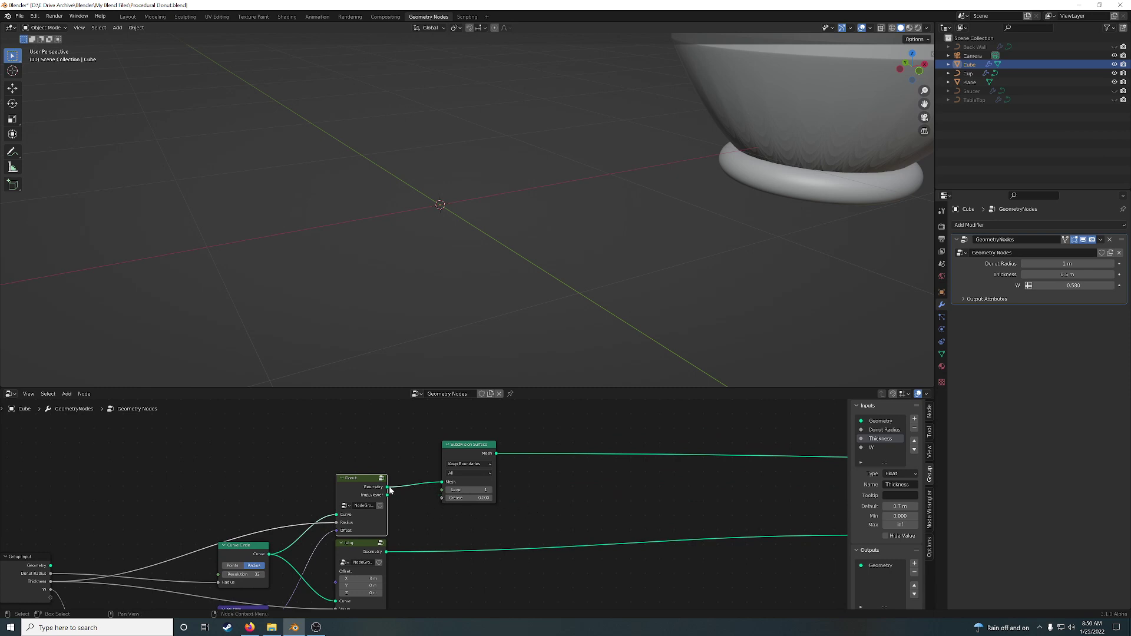
ctrl+shift+click(464, 447)
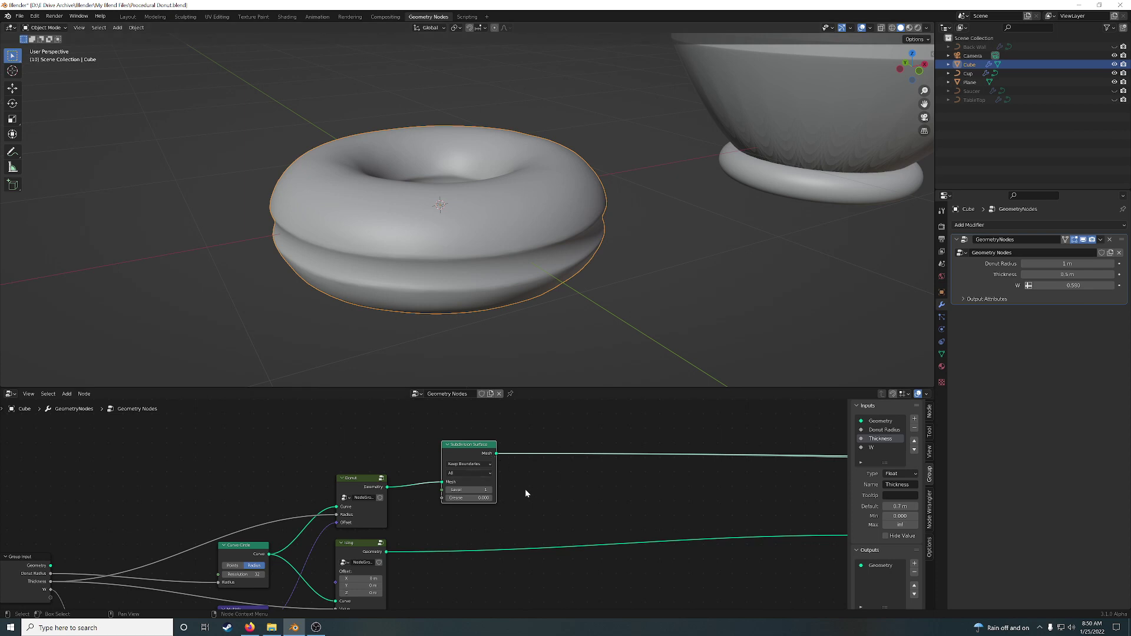
- Preview the icing node group, followed by the Donut group above it
scroll(593, 505, down, 2)
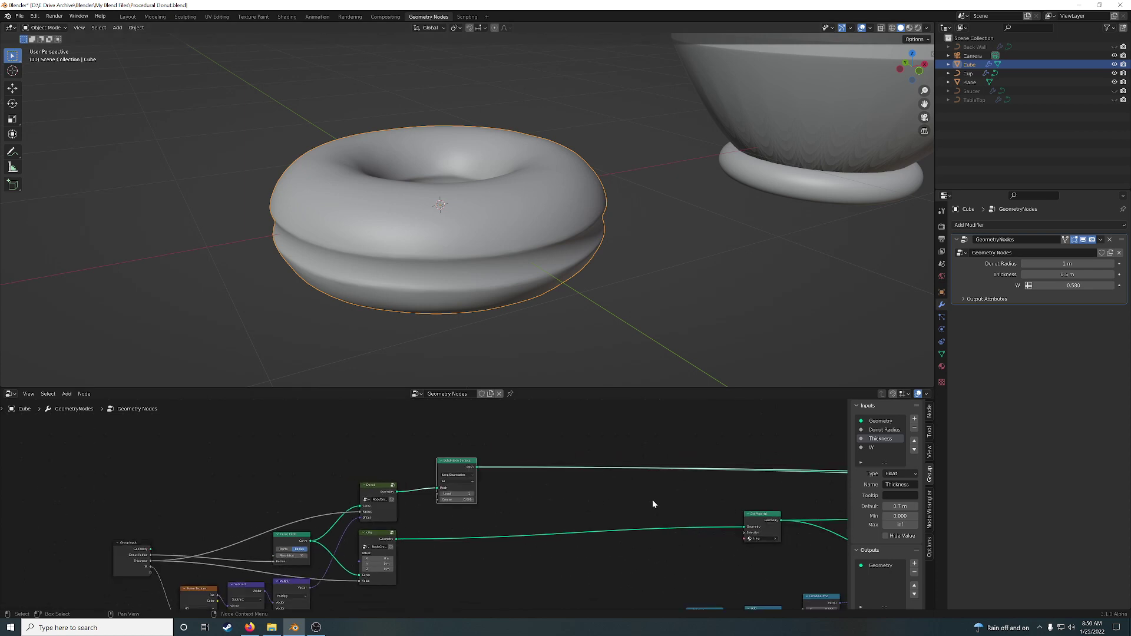
middle_drag(565, 512, 638, 486)
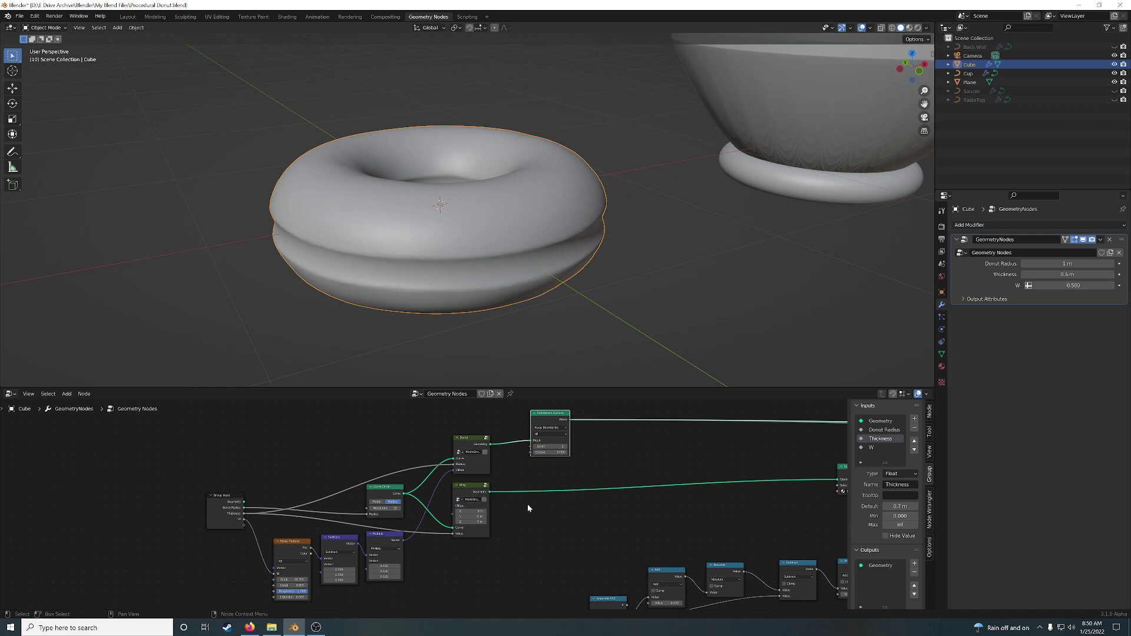
middle_drag(528, 508, 401, 510)
ctrl+shift+click(336, 490)
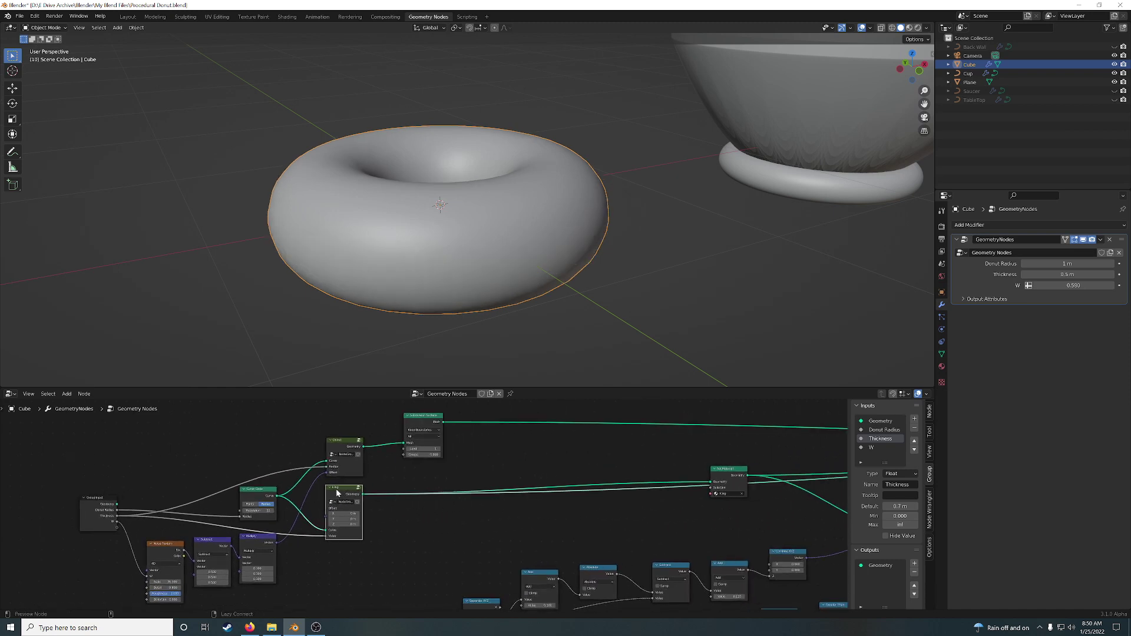
ctrl+shift+click(341, 448)
- Switch the preview from the Donut group to its Subdivision Surface node
middle_drag(420, 458, 55, 509)
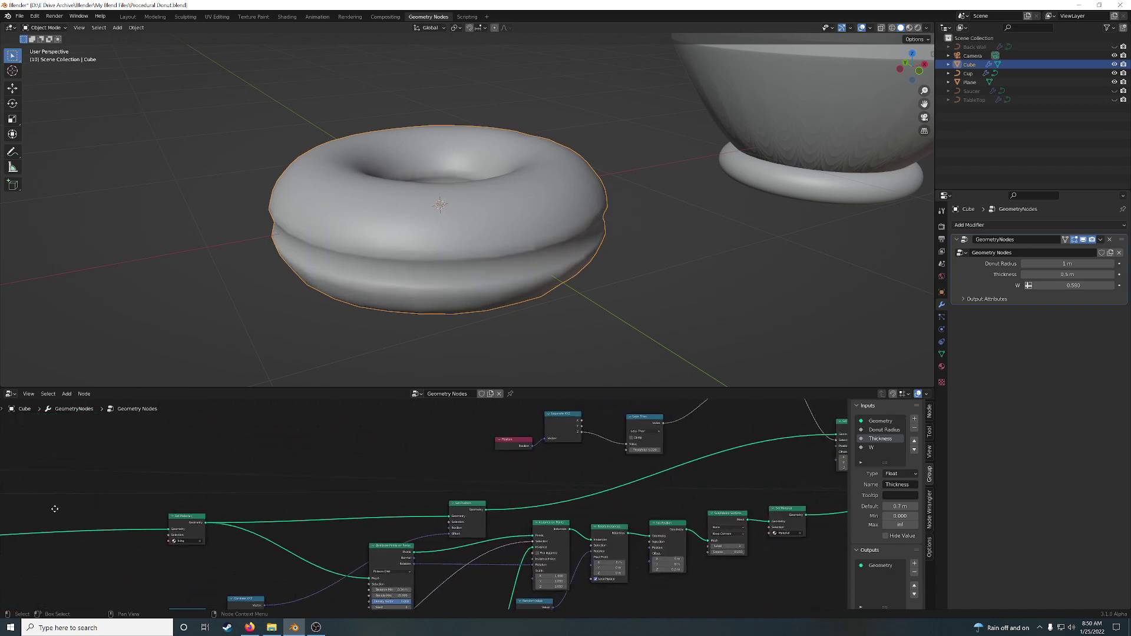
middle_drag(435, 429, 443, 499)
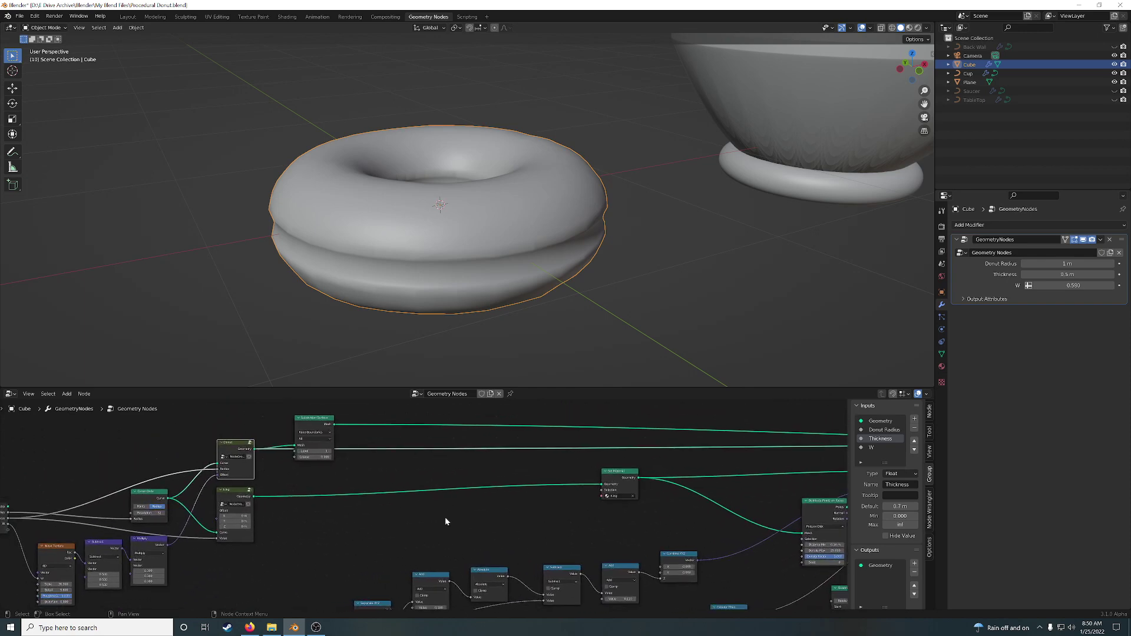
ctrl+shift+click(314, 424)
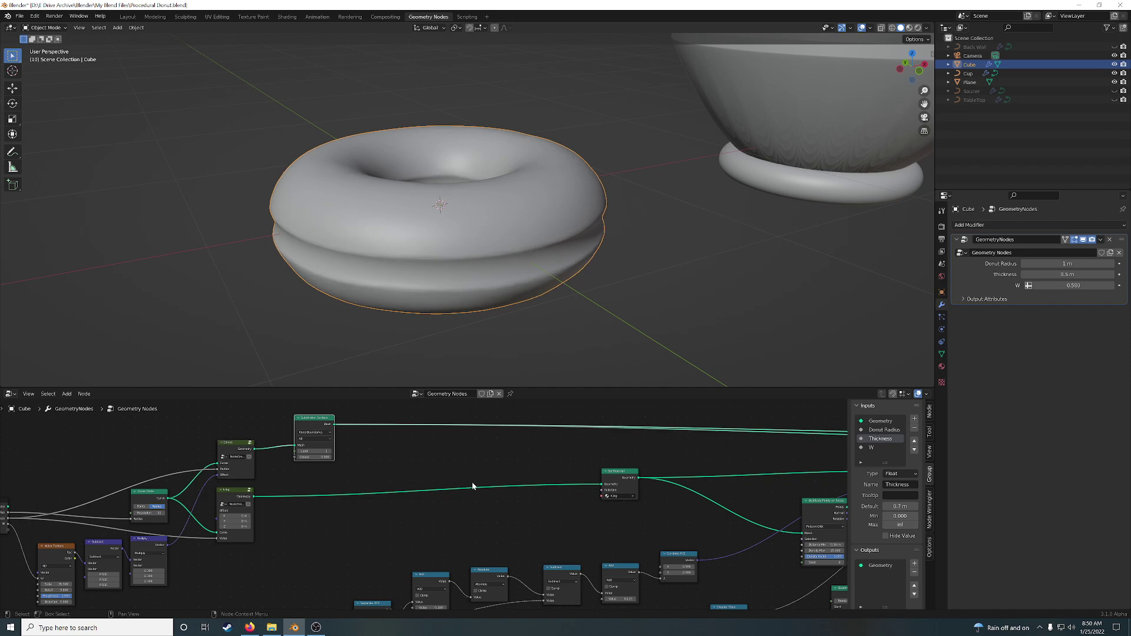
- Switch the preview from the donut's Subdivision Surface node to the icing node group
middle_drag(527, 503, 439, 494)
scroll(464, 498, up, 1)
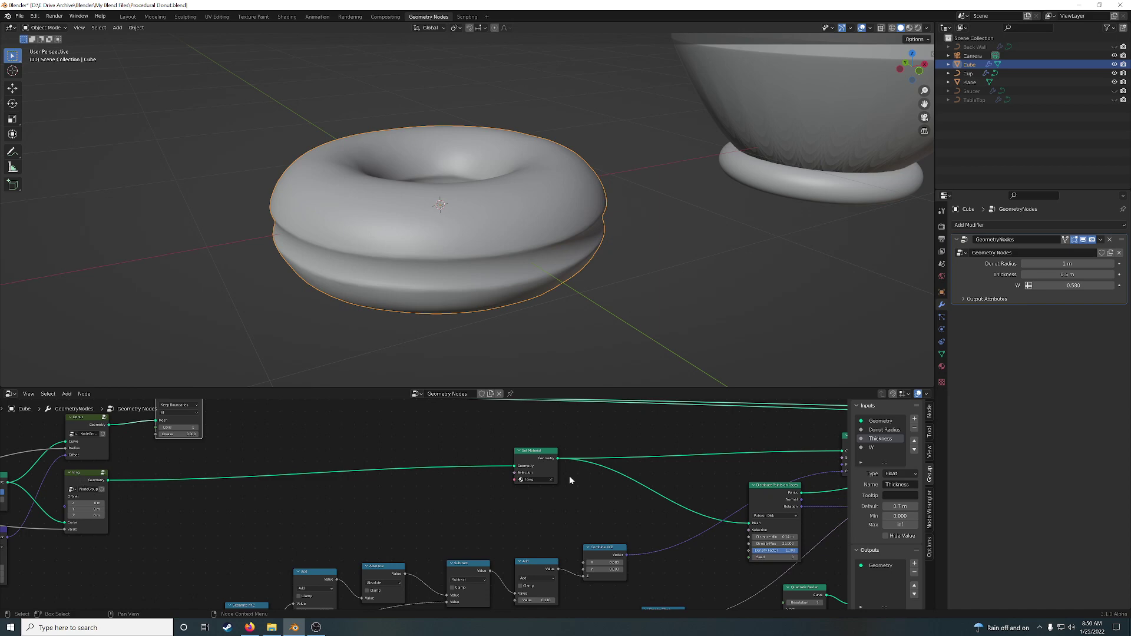
middle_drag(569, 475, 439, 524)
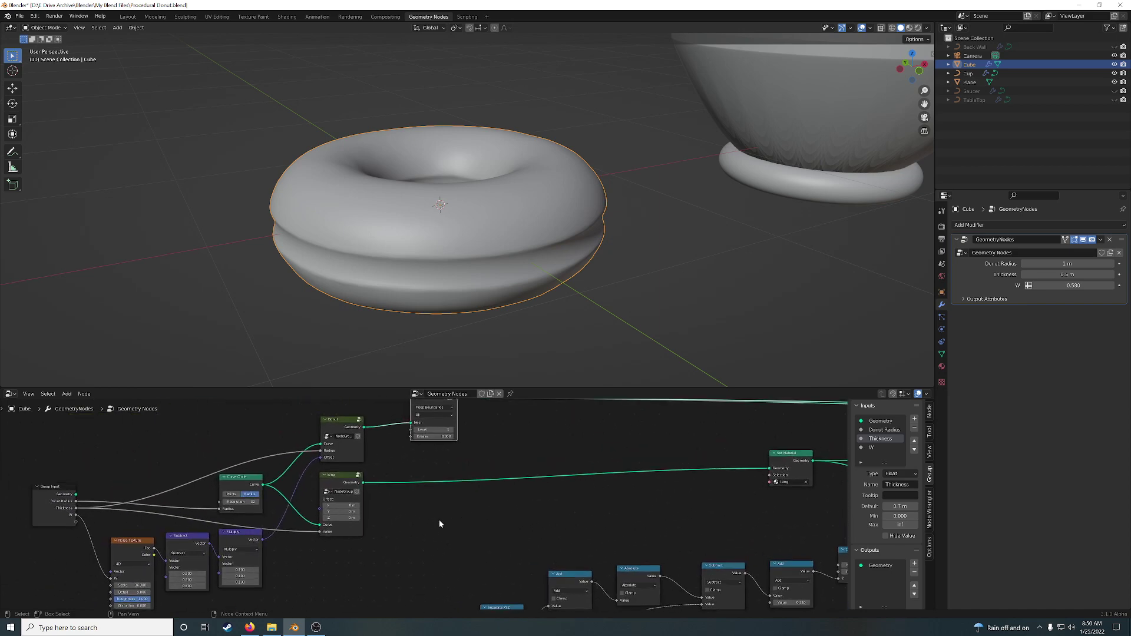
ctrl+shift+click(340, 478)
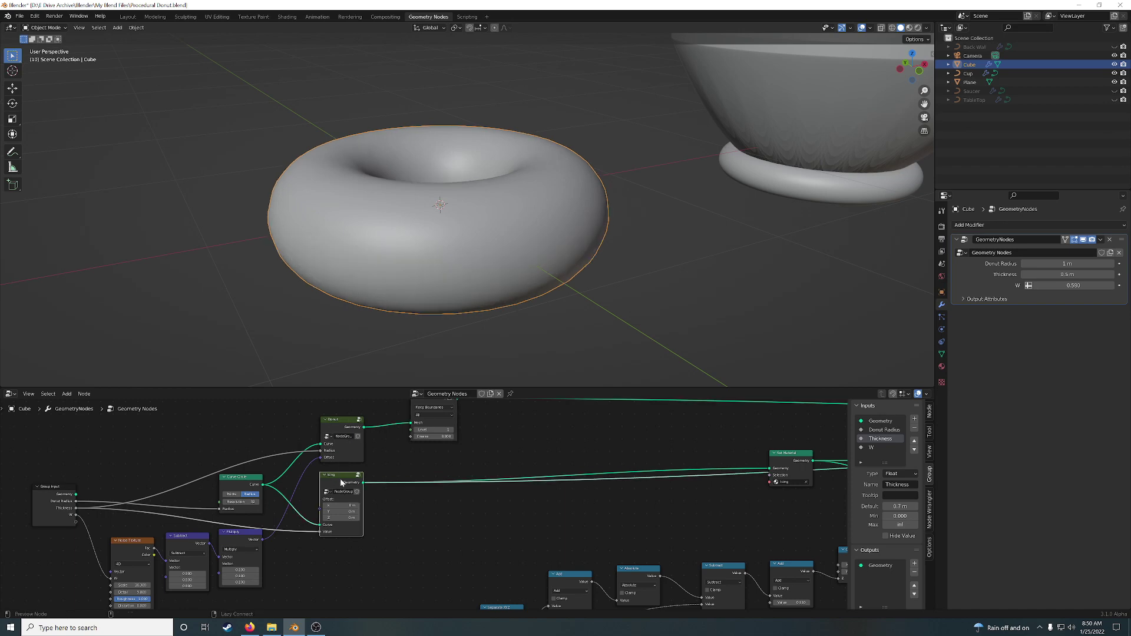
- Preview the Set Position node after the icing's Set Material and examine the icing mesh from below and the side
middle_drag(646, 501, 135, 534)
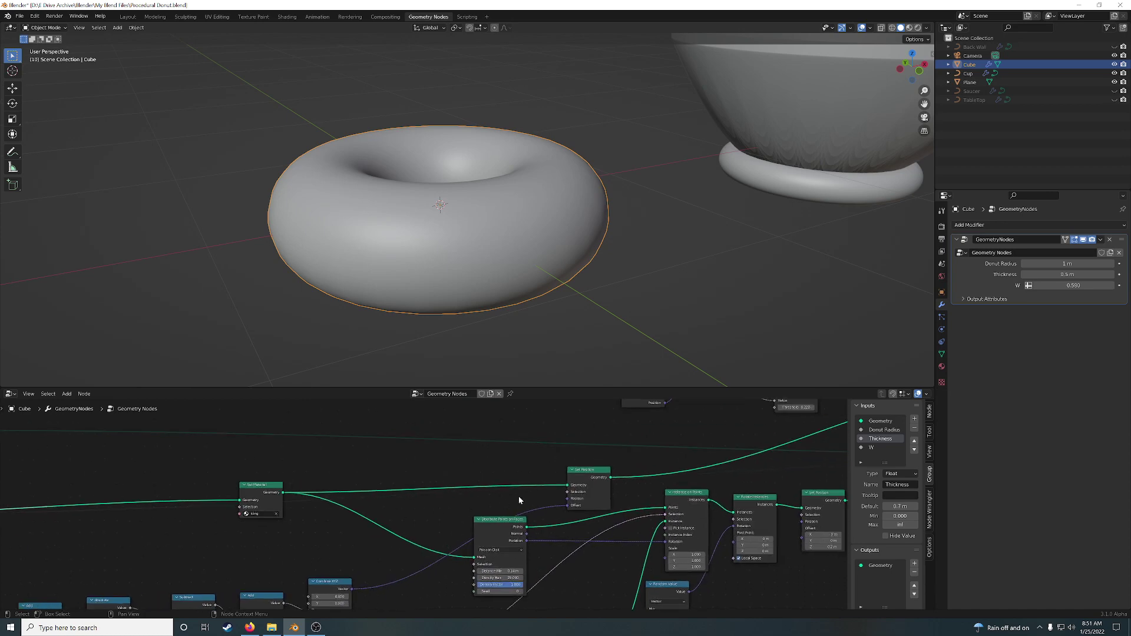
ctrl+shift+click(588, 483)
middle_drag(417, 522, 480, 480)
middle_drag(485, 305, 479, 273)
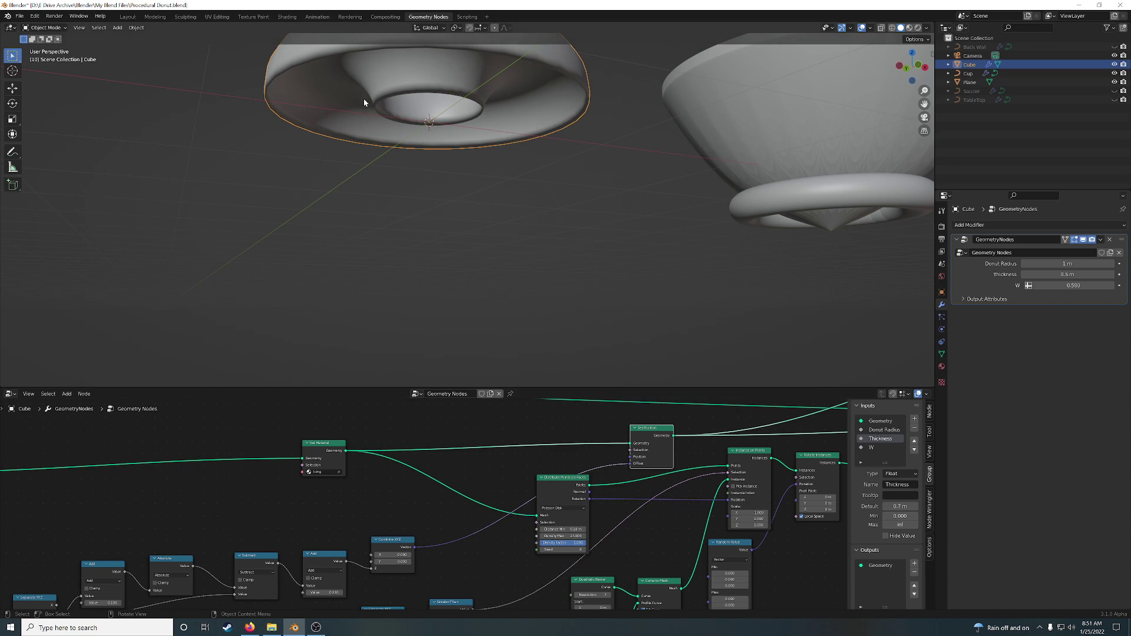
middle_drag(505, 99, 510, 227)
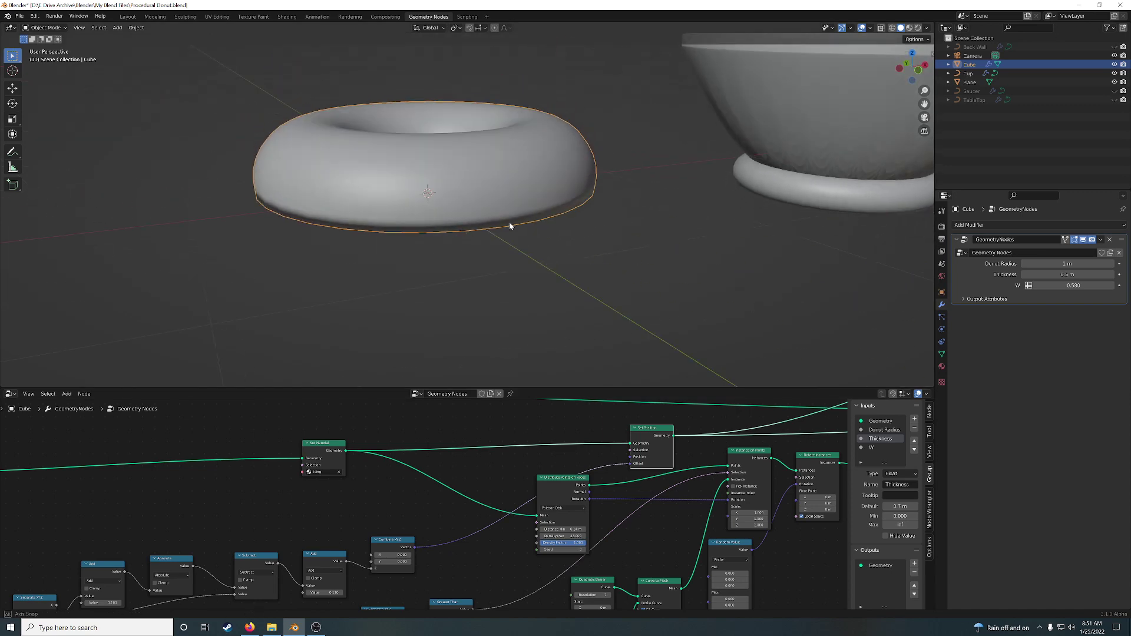
- Examine the Position, Separate XYZ and math nodes feeding the icing's Set Position offset, and check the icing's hollow underside
middle_drag(371, 502, 522, 436)
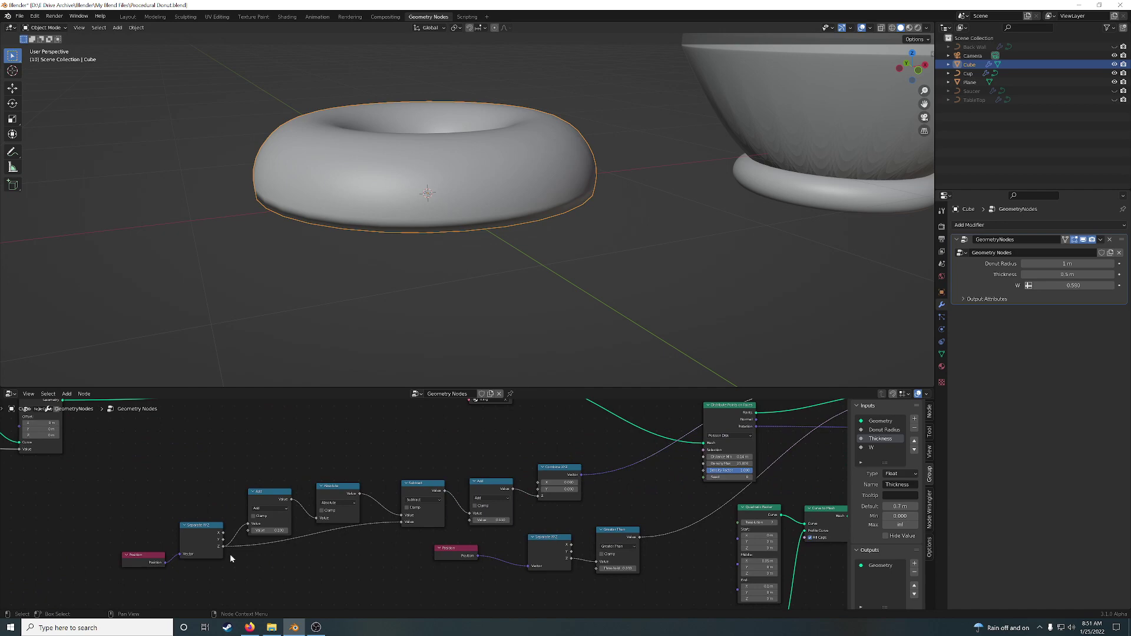
mouse_move(574, 473)
middle_down()
mouse_move(458, 483)
mouse_move(663, 491)
mouse_move(566, 488)
middle_up()
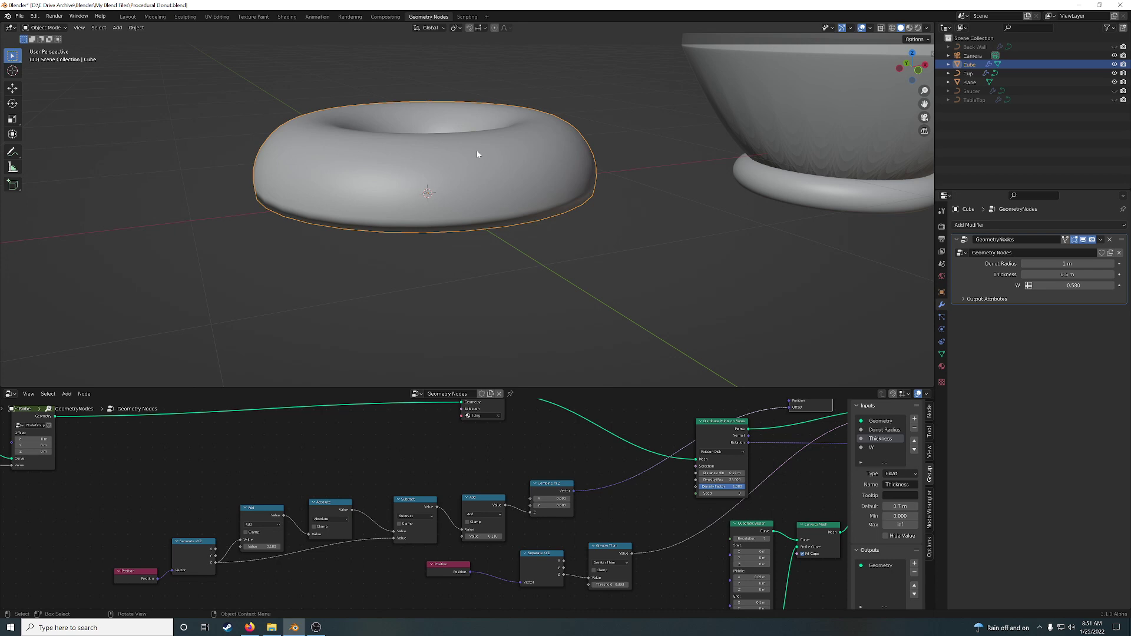
middle_drag(450, 157, 515, 152)
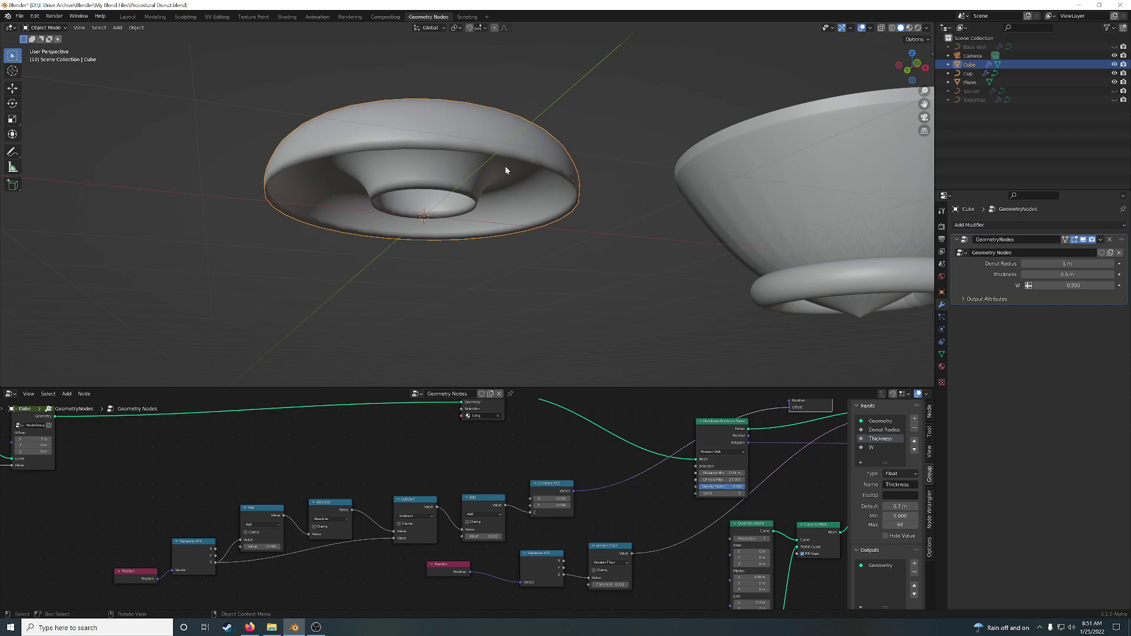
- Preview the second Set Position node, whose selection comes from the noise and And nodes, and examine the icing's lower edge
ctrl+scroll(537, 470, right, 10)
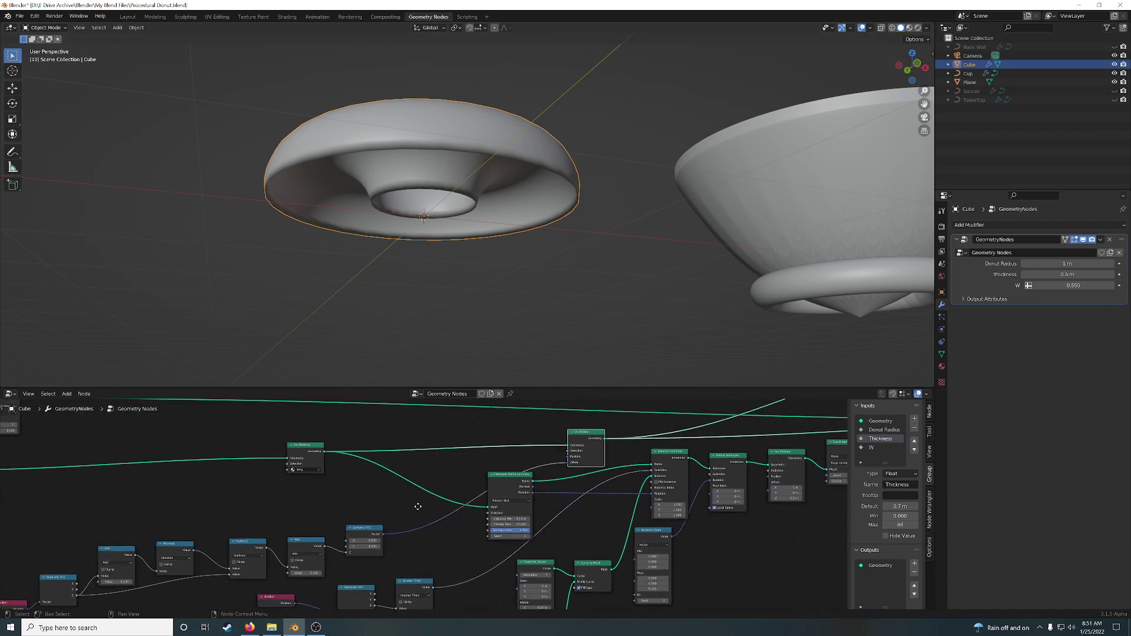
ctrl+scroll(439, 459, right, 5)
shift+scroll(433, 488, up, 2)
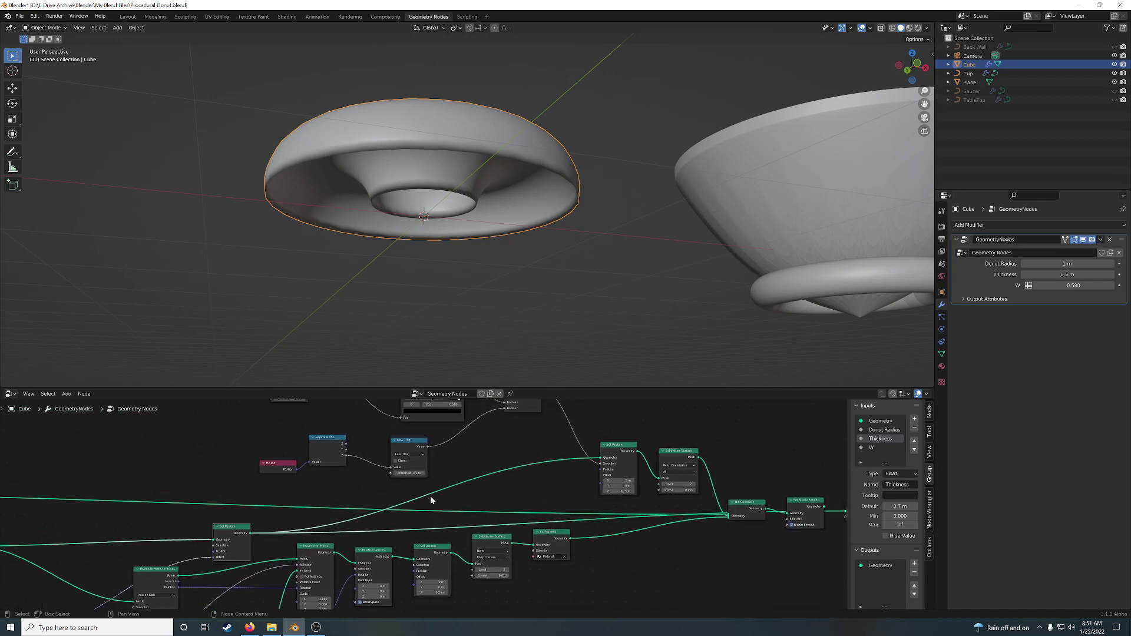
shift+scroll(613, 447, up, 2)
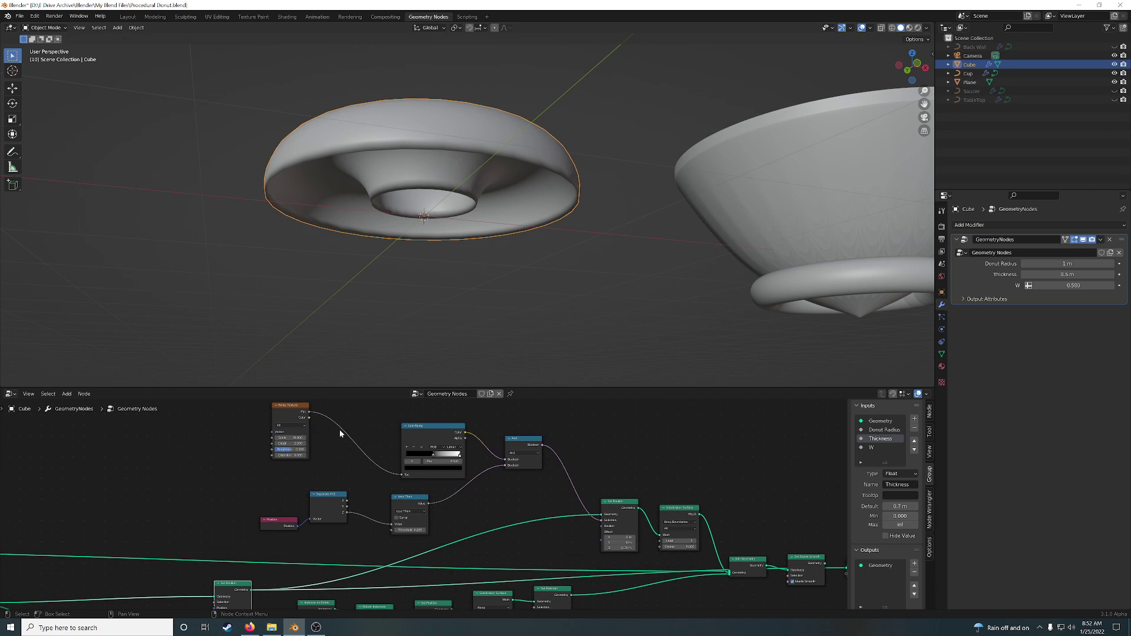
ctrl+shift+click(616, 505)
mouse_move(551, 270)
middle_down()
mouse_move(548, 285)
mouse_move(550, 274)
middle_up()
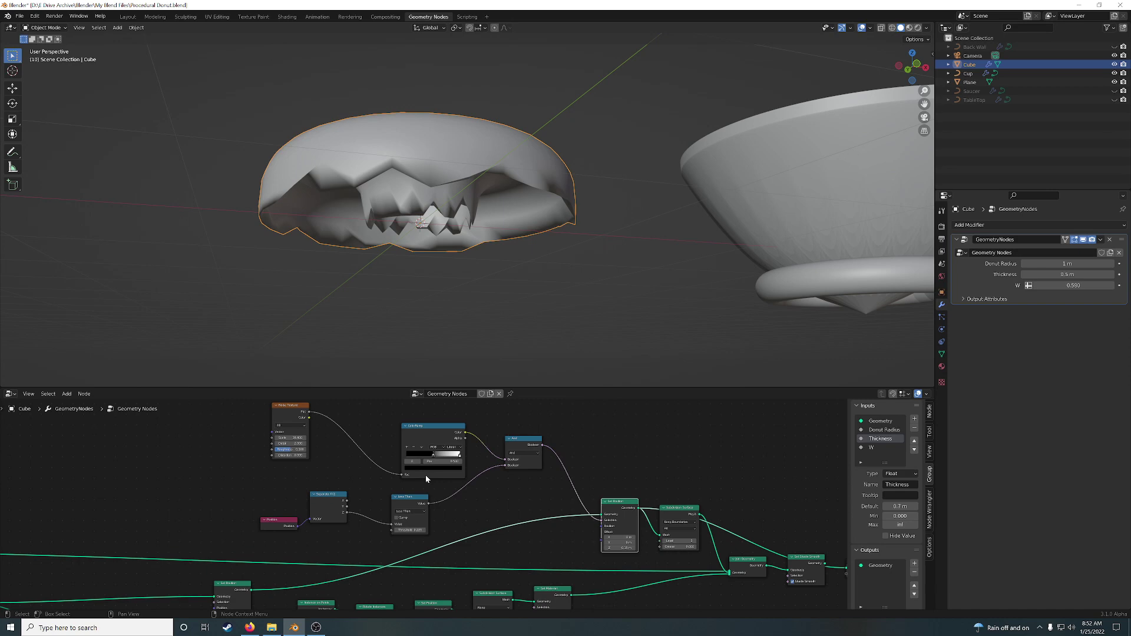
- Disconnect the ColorRamp from the And node and toggle the freed Boolean input on and off to compare the icing
scroll(454, 492, up, 1)
middle_drag(464, 498, 497, 547)
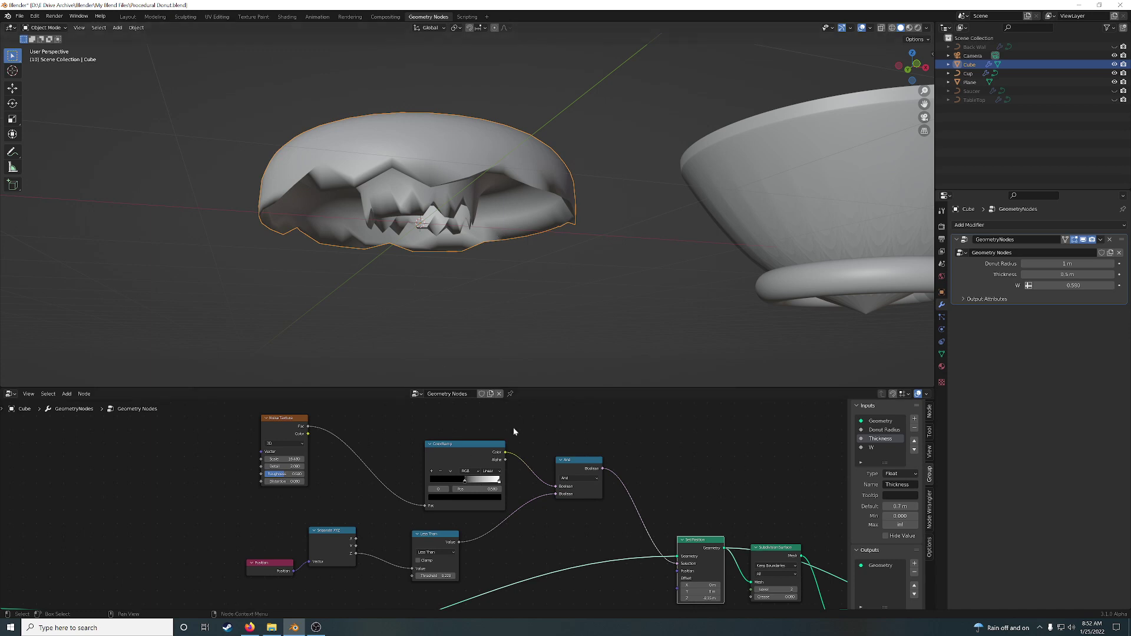
drag(556, 486, 536, 485)
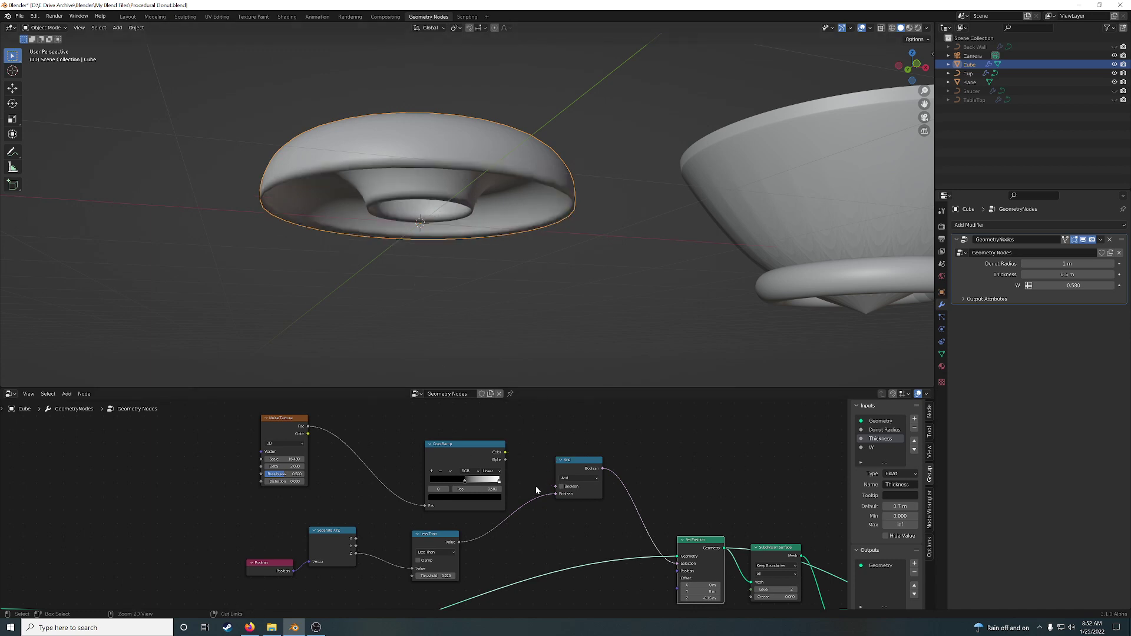
click(561, 486)
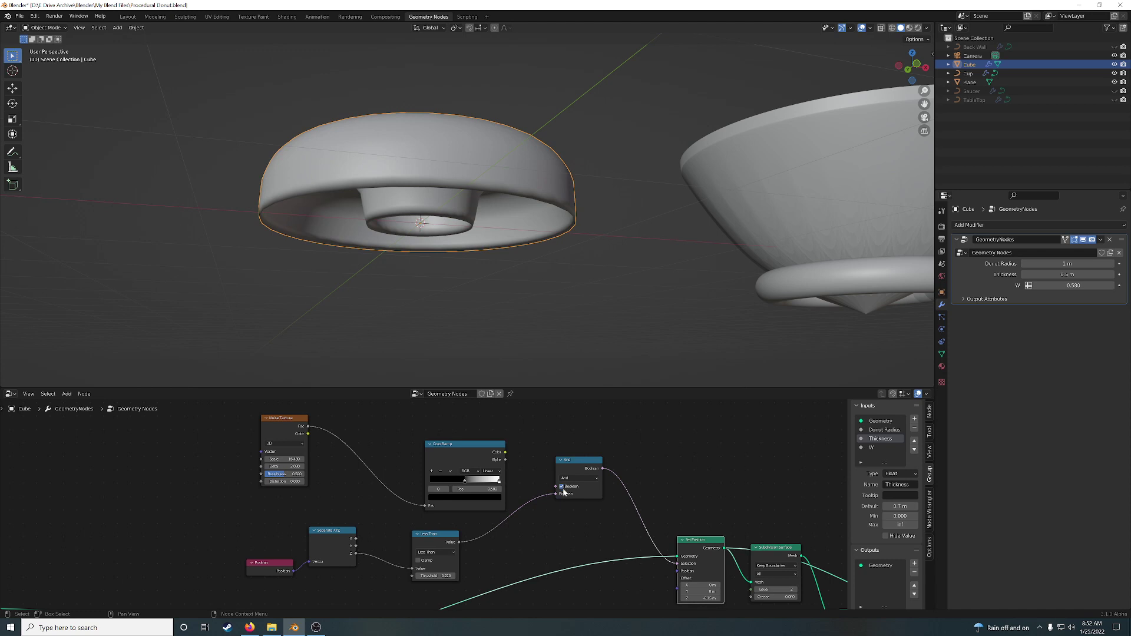
click(561, 486)
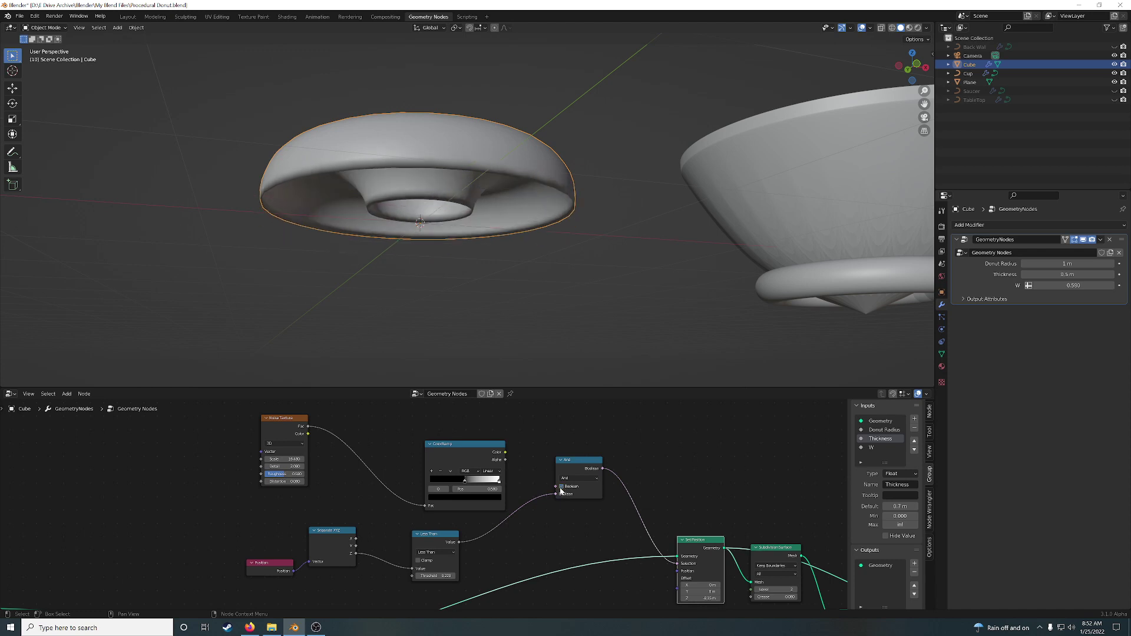
- Undo the Boolean toggles and the ColorRamp disconnection, and view the icing's edge from the side
key(ctrl+z)
key(ctrl+z)
key(ctrl+z)
key(ctrl+z)
key(ctrl+z)
middle_drag(451, 239, 455, 248)
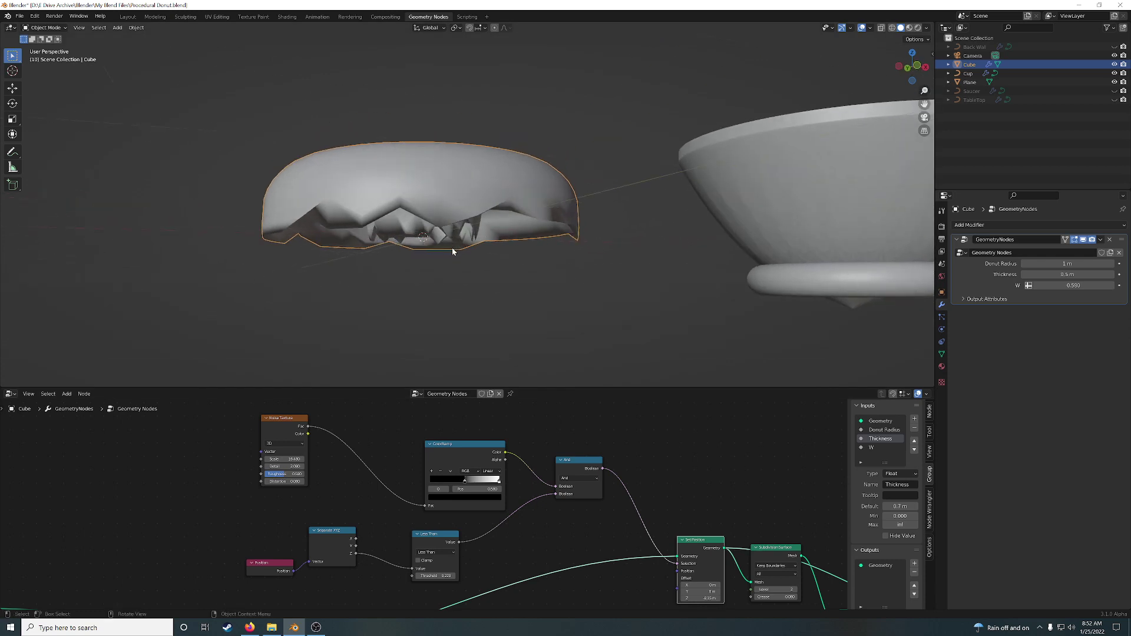
- Preview the Subdivision Surface node after the icing's second Set Position and inspect the smoothed edge
middle_drag(712, 500, 537, 465)
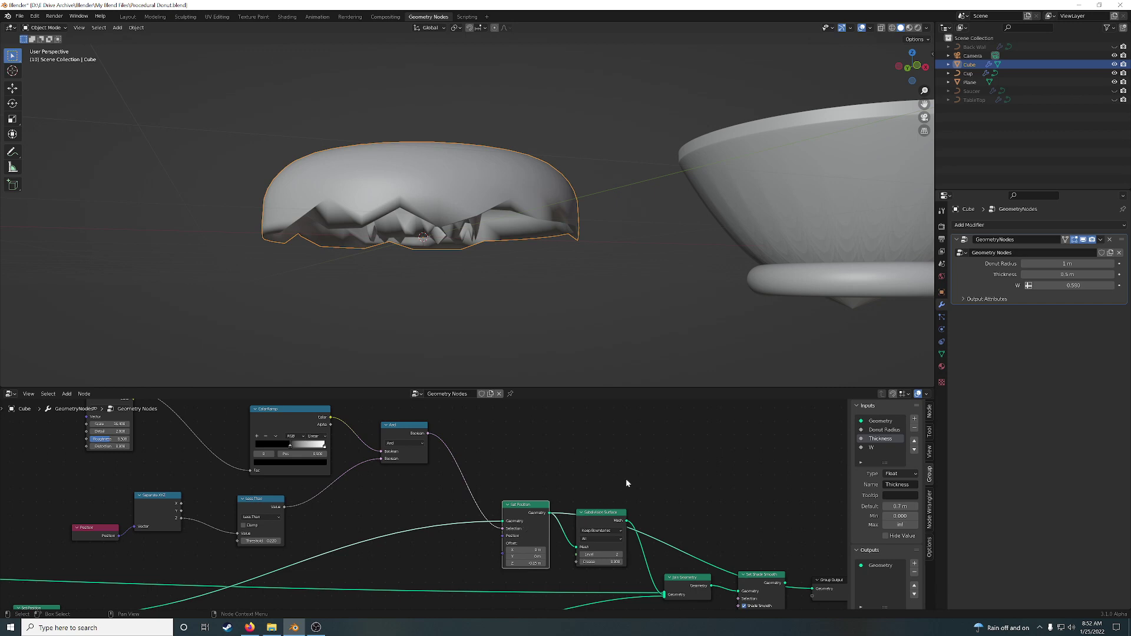
click(599, 518)
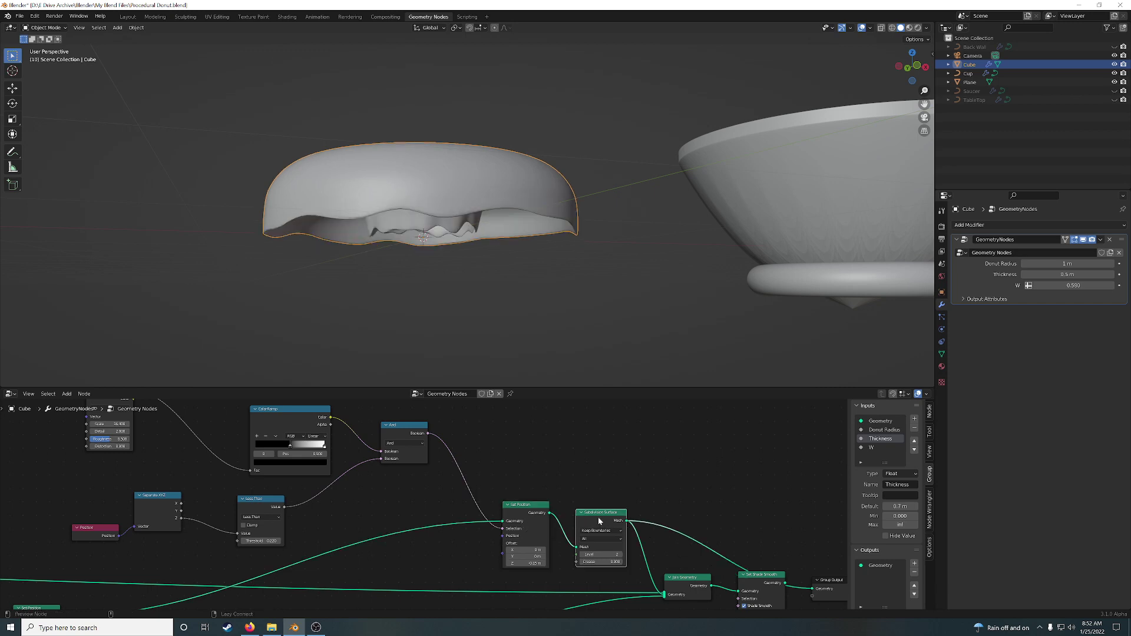
middle_drag(578, 300, 542, 221)
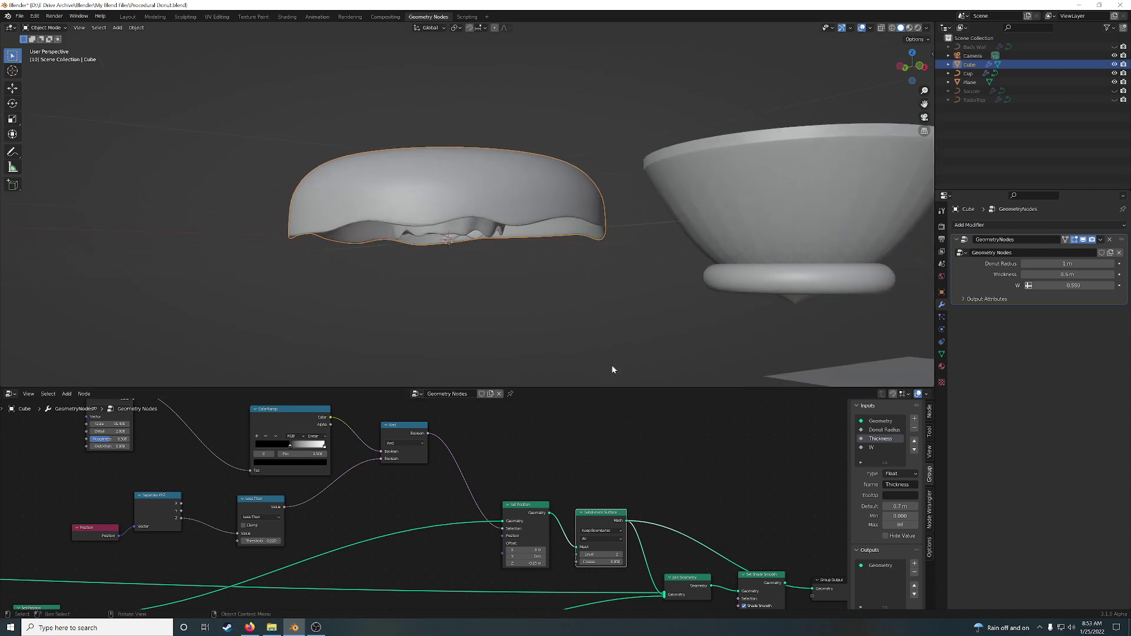
- Switch the viewport to rendered shading and preview the complete donut from the Set Shade Smooth node
click(918, 27)
middle_drag(611, 293, 553, 303)
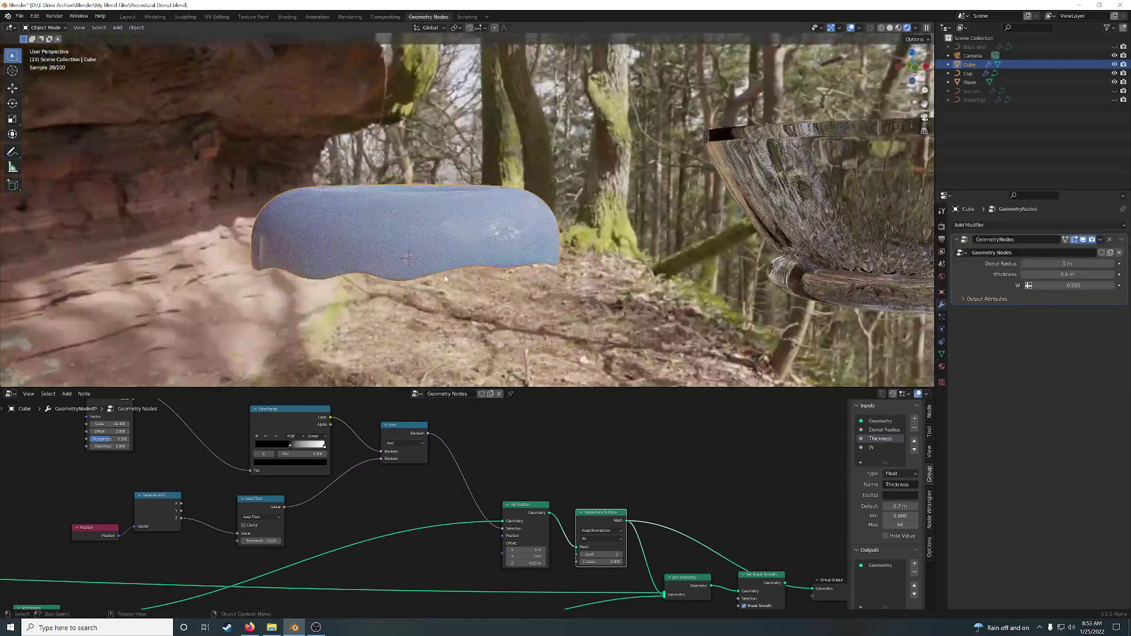
middle_drag(703, 492, 623, 431)
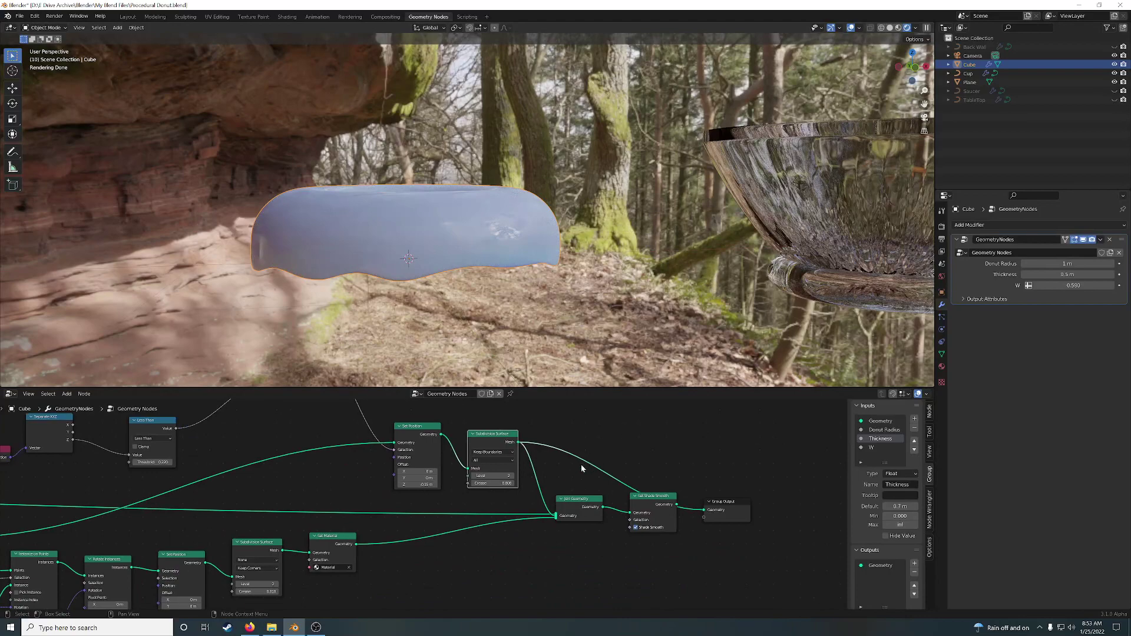
drag(645, 500, 649, 501)
middle_drag(478, 563, 732, 474)
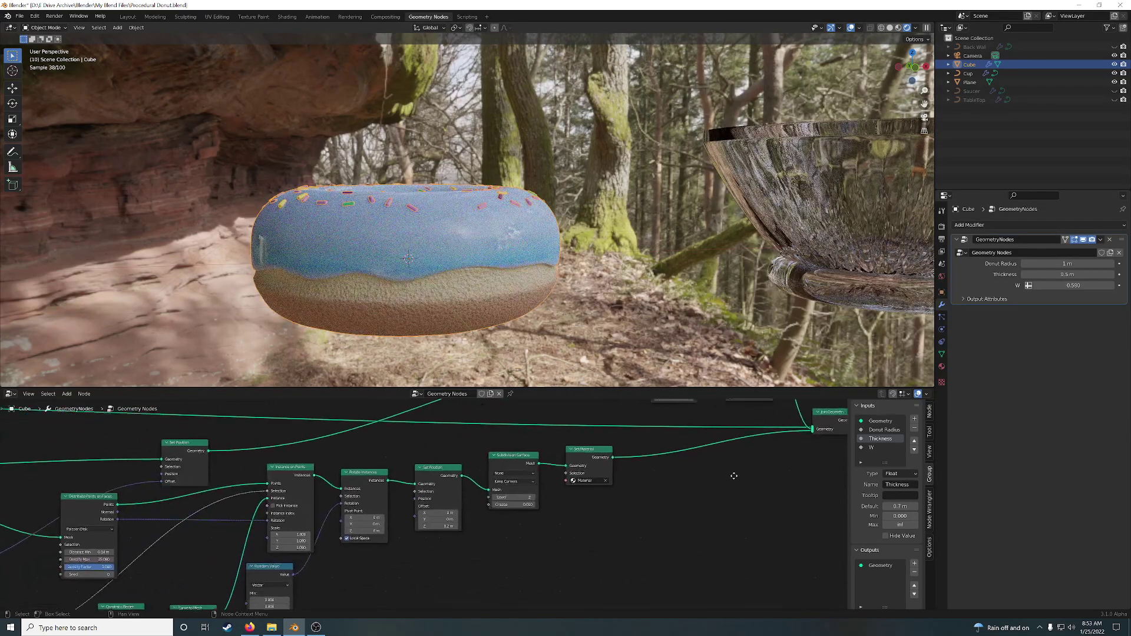
- Trace the node tree from the donut base nodes to the output, and examine the sprinkle branch around Distribute Points on Faces
scroll(533, 535, down, 3)
middle_drag(231, 445, 492, 489)
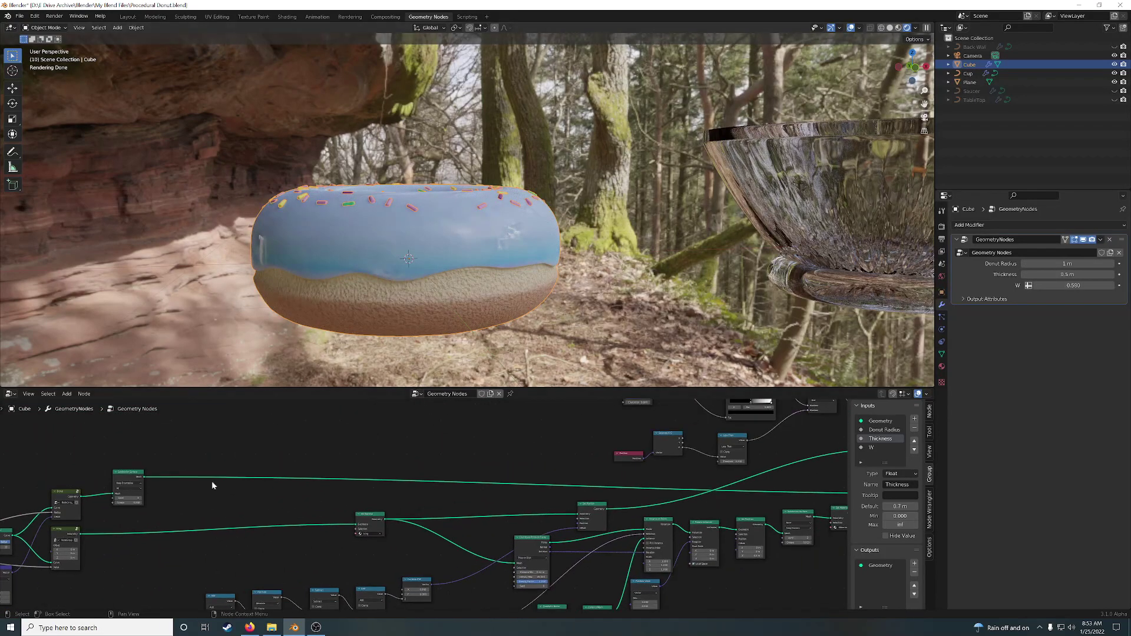
middle_drag(211, 480, 484, 471)
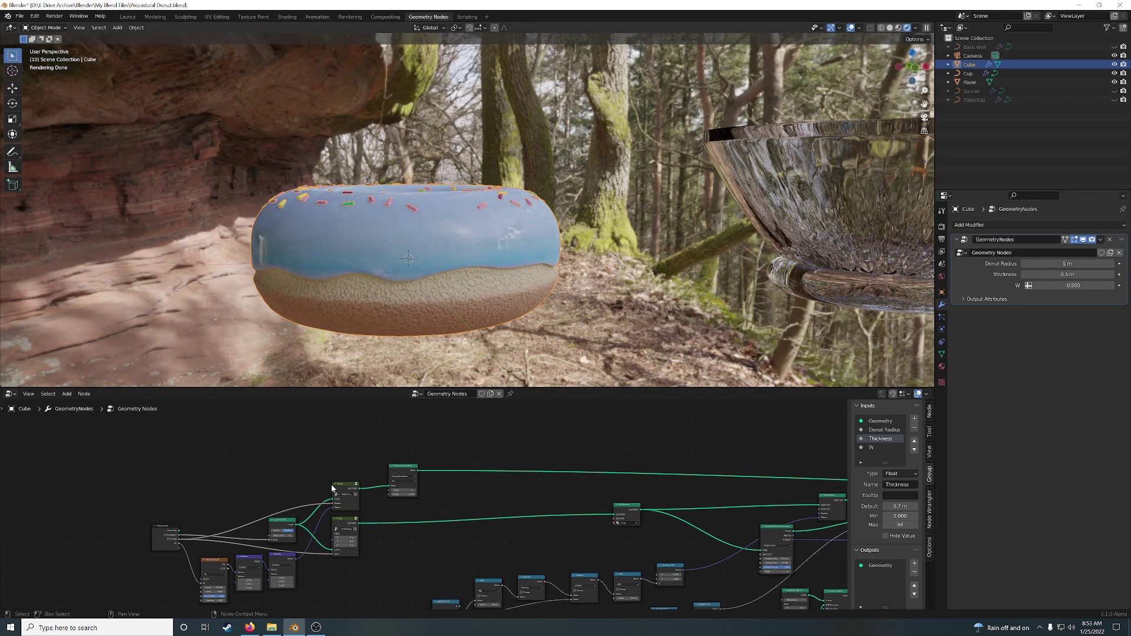
scroll(472, 474, right, 10)
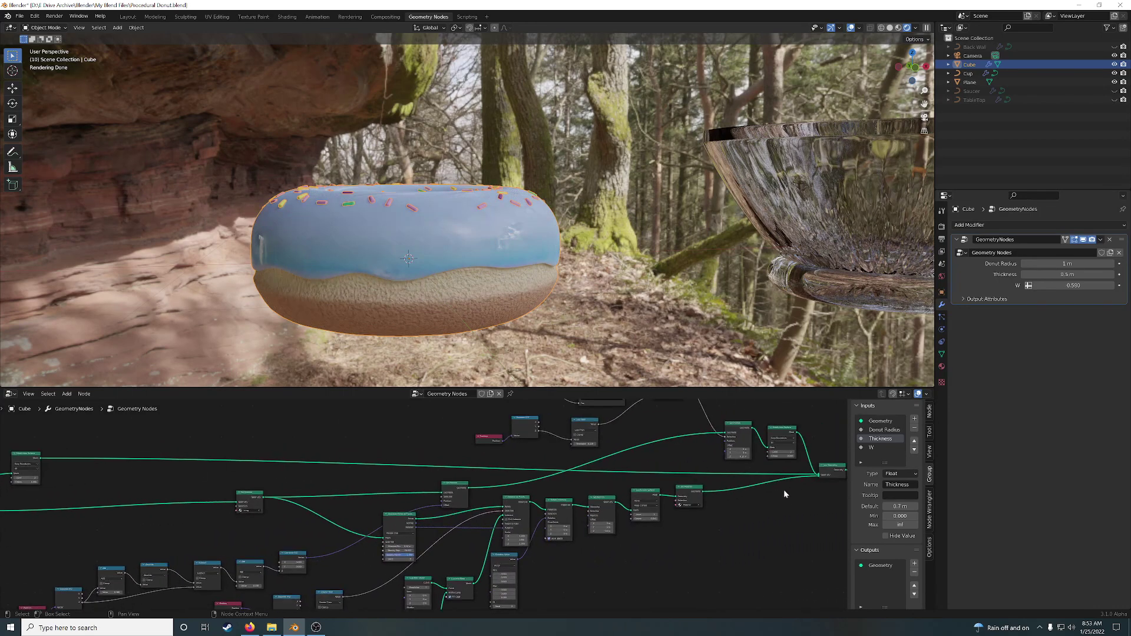
middle_drag(783, 489, 579, 492)
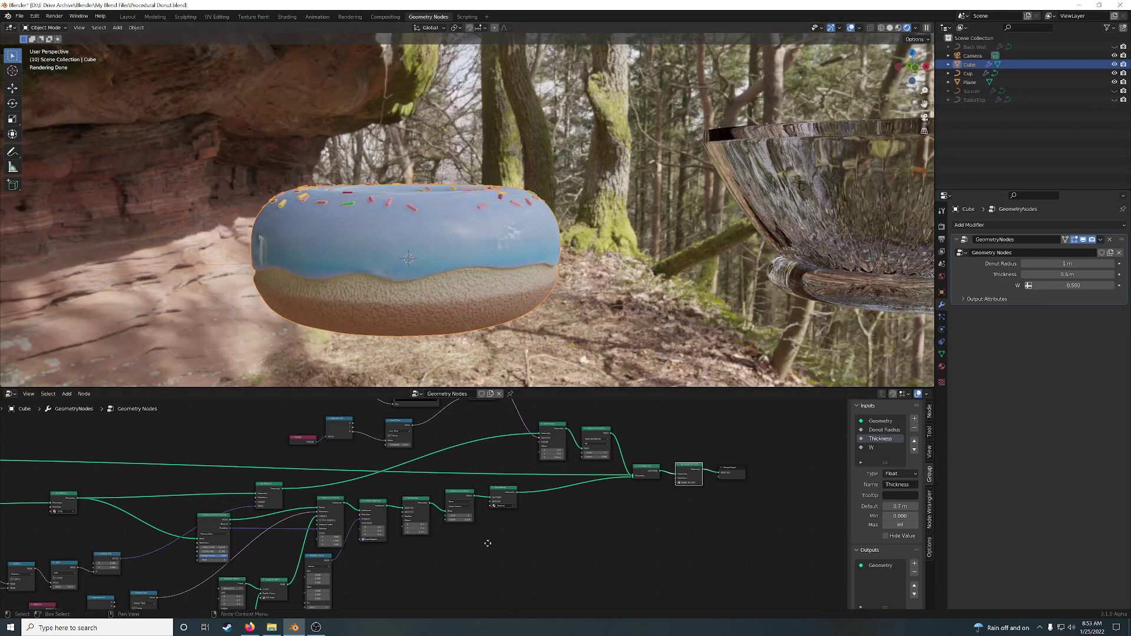
middle_drag(487, 543, 601, 494)
scroll(634, 487, up, 4)
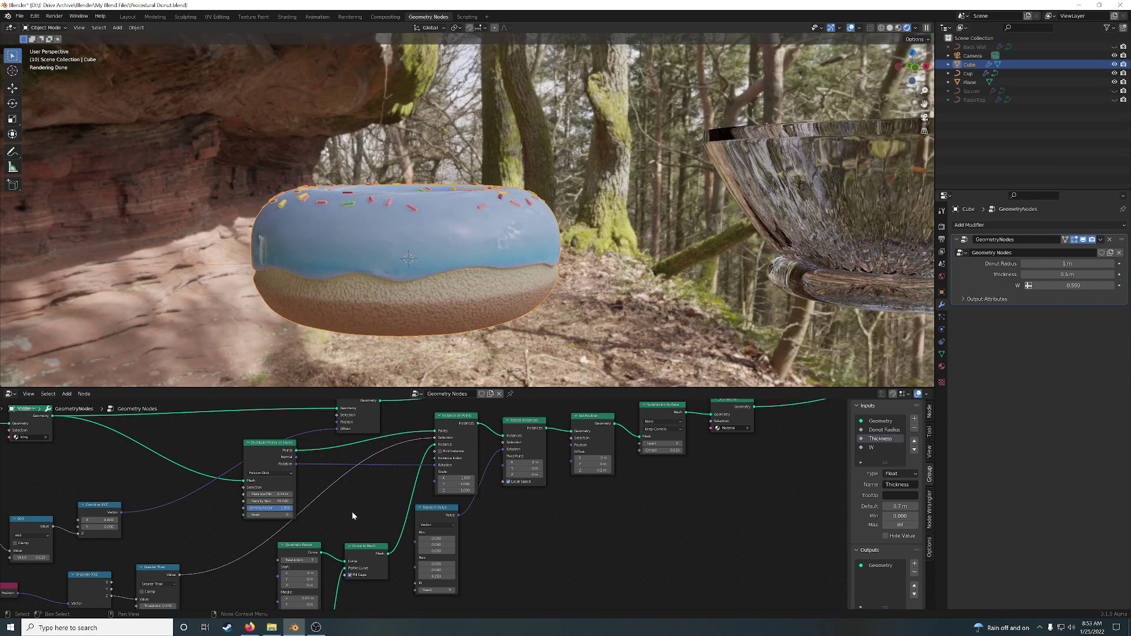
middle_drag(352, 515, 550, 519)
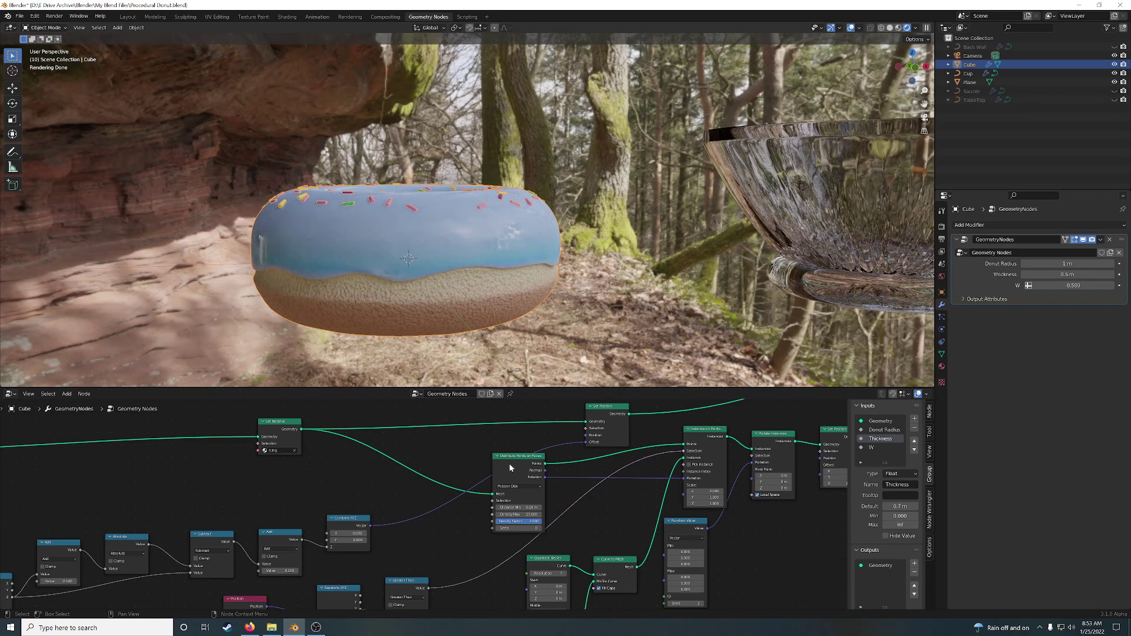
middle_drag(599, 507, 489, 479)
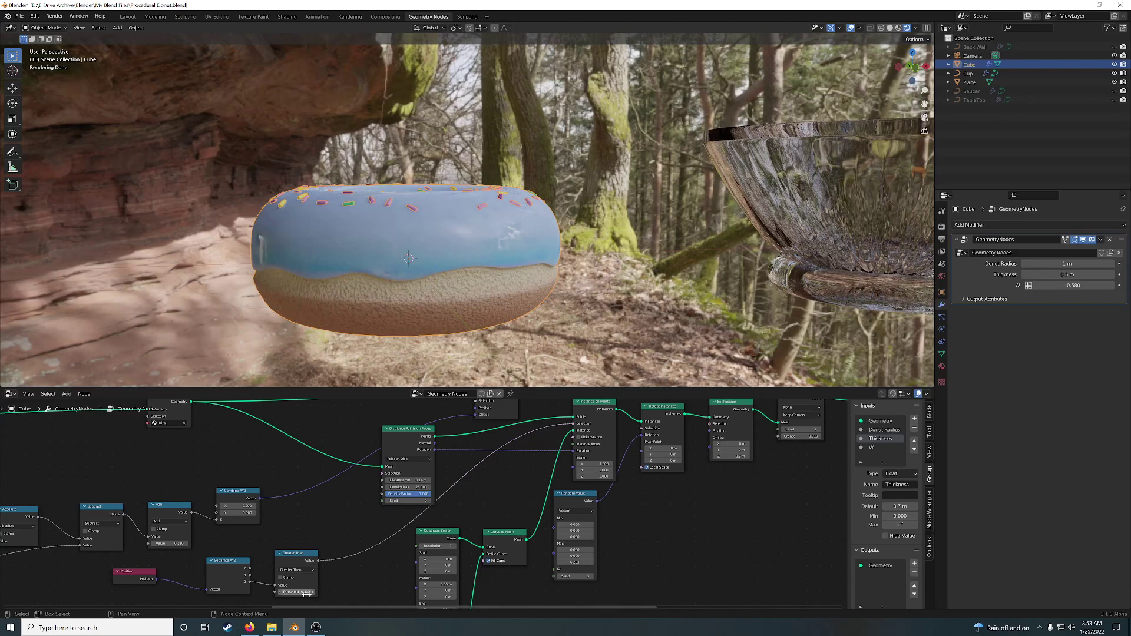
- Move the Greater Than link from the Instance on Points Selection to the Distribute Points on Faces Selection, and enable the Timings overlay
drag(306, 594, 309, 592)
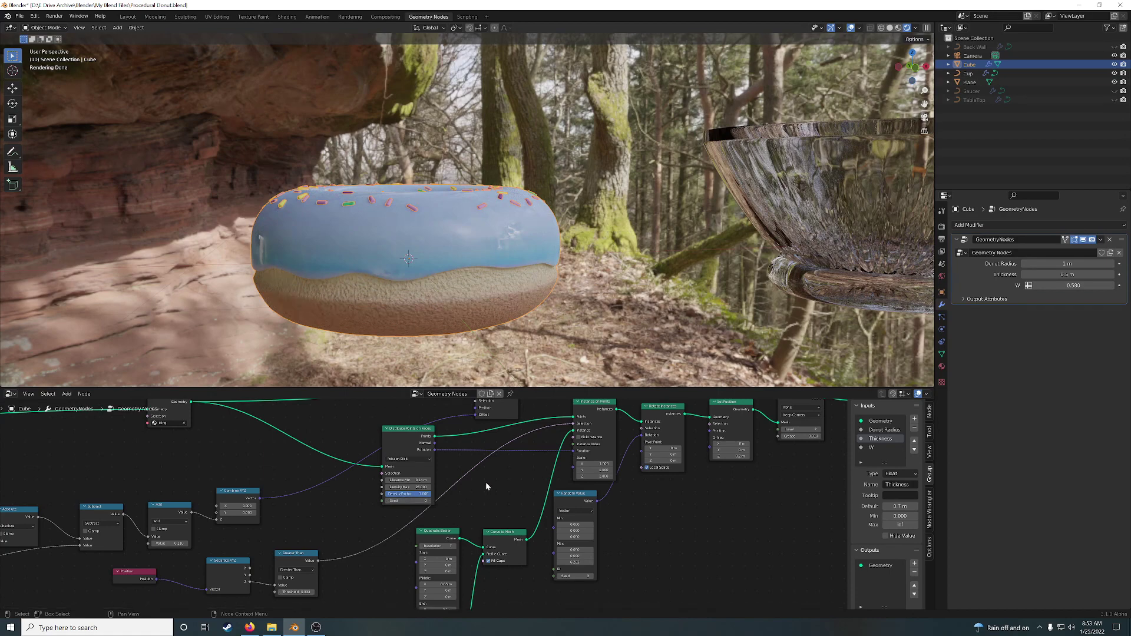
drag(572, 424, 384, 473)
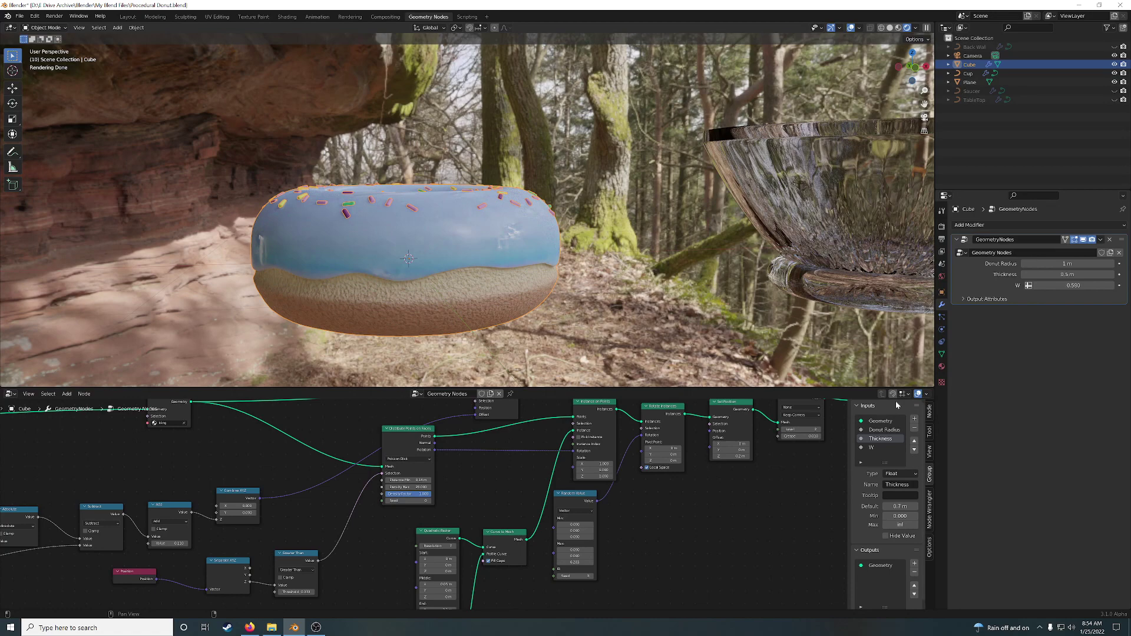
click(926, 393)
click(898, 458)
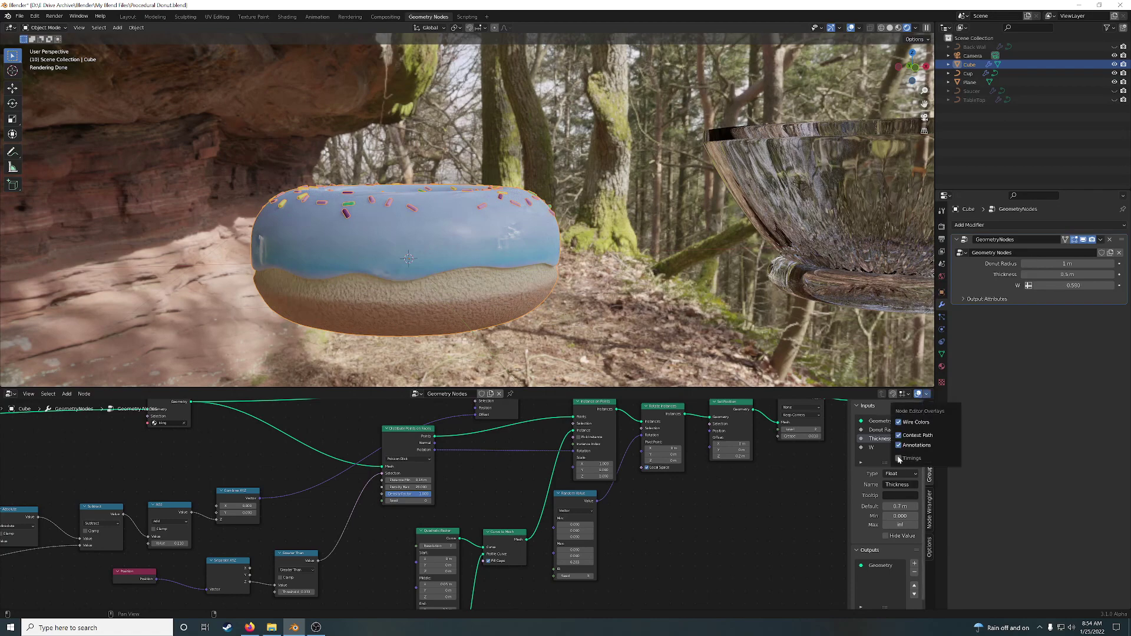
- Switch the Greater Than link to the Instance on Points Selection and back to Distribute Points on Faces to compare the node timings
middle_drag(509, 475, 521, 504)
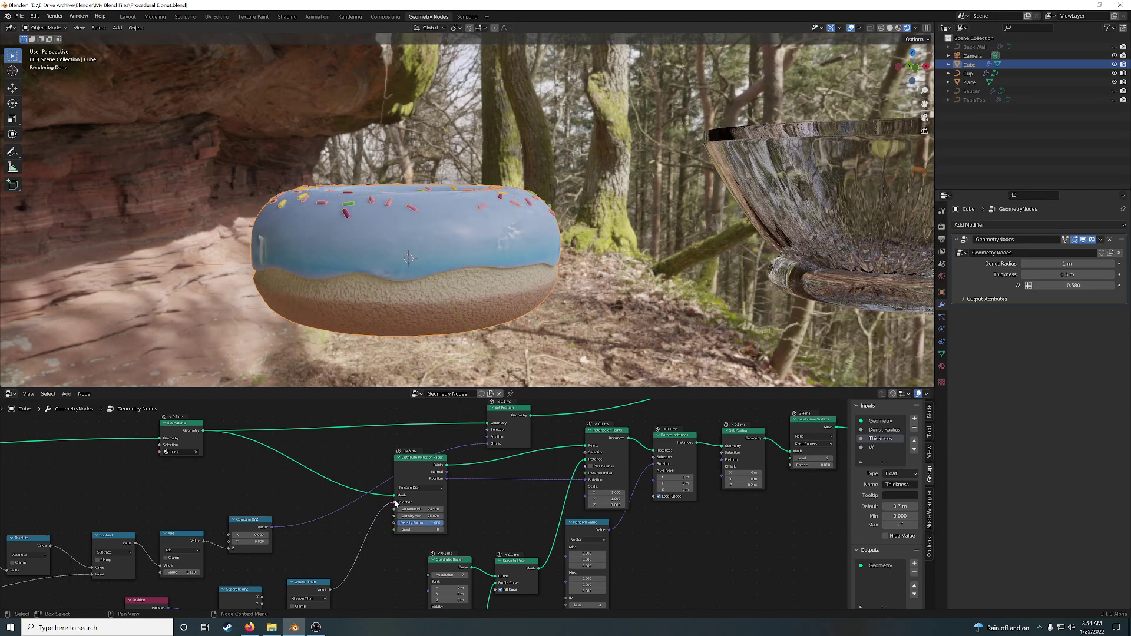
drag(395, 503, 592, 459)
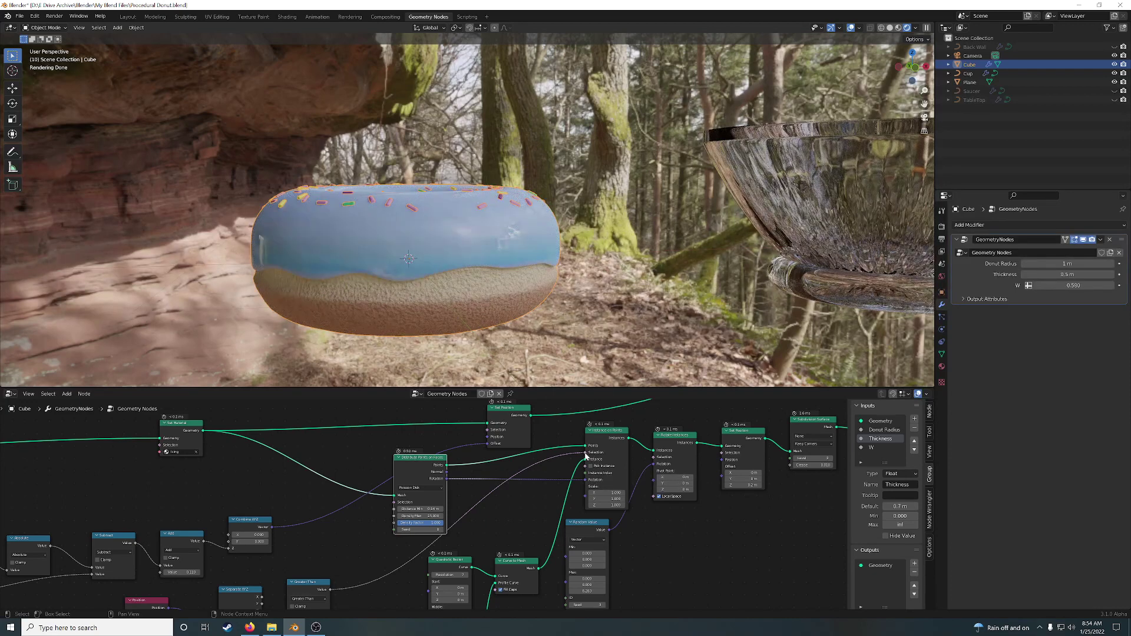
drag(586, 452, 394, 503)
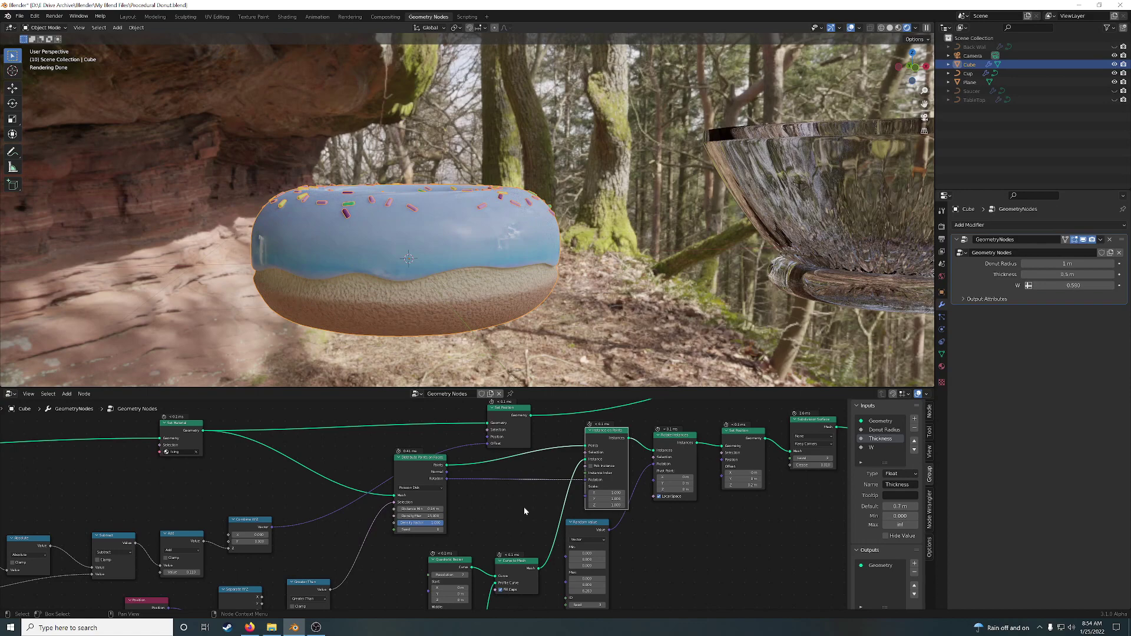
- Examine the Quadratic Bezier, Curve Circle and Curve to Mesh nodes that build the sprinkle shape and feed Instance on Points
middle_drag(520, 508, 387, 496)
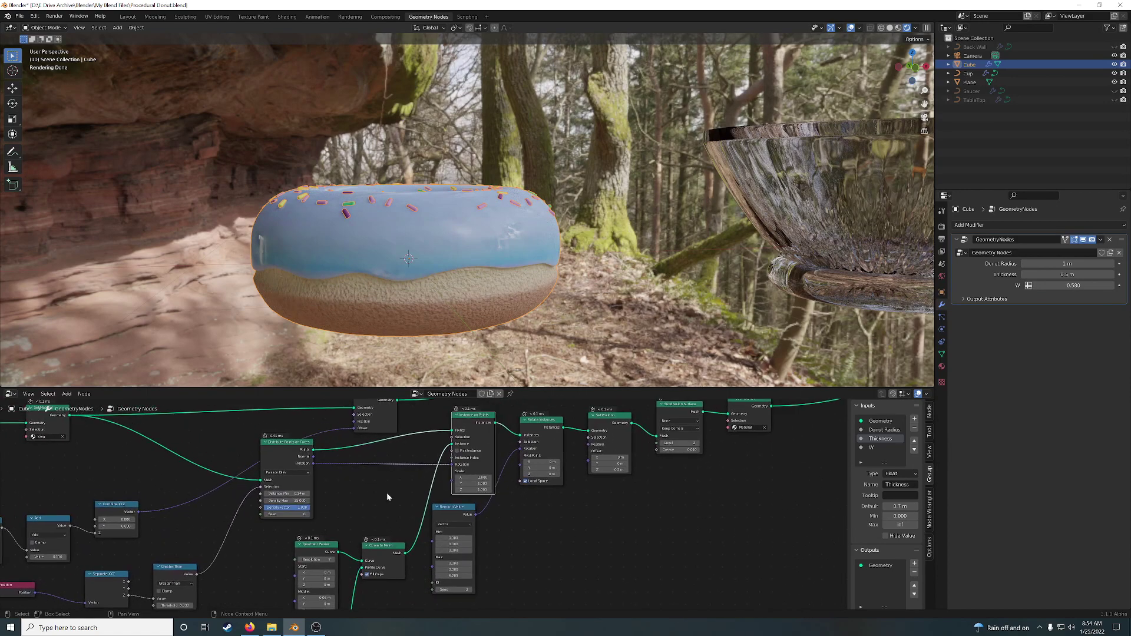
scroll(388, 497, down, 1)
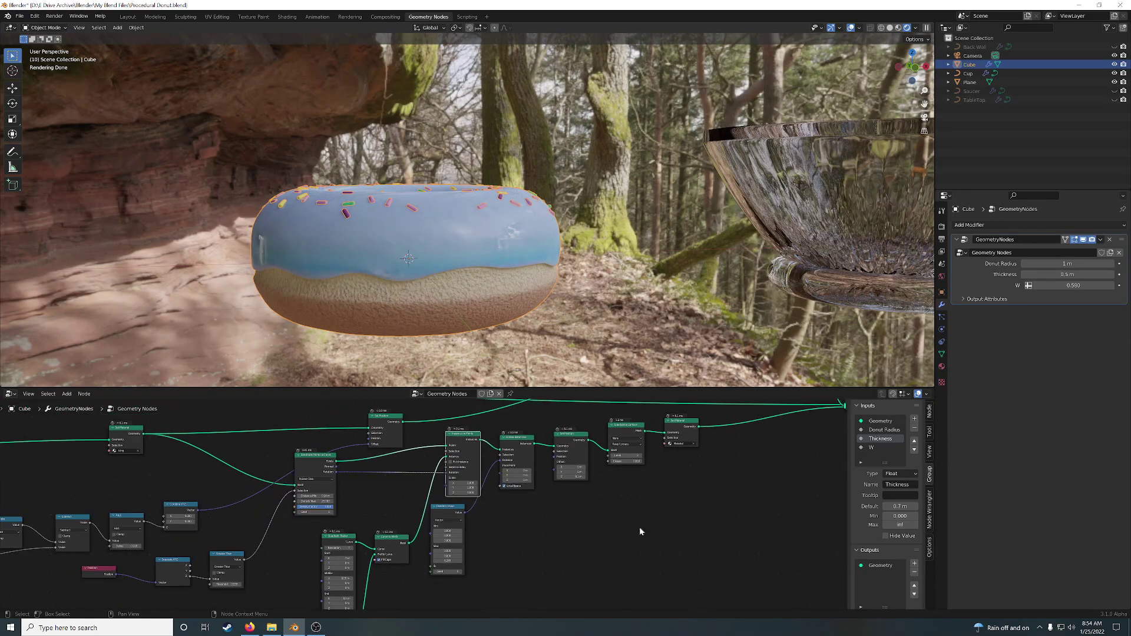
middle_drag(649, 535, 621, 459)
scroll(599, 516, up, 2)
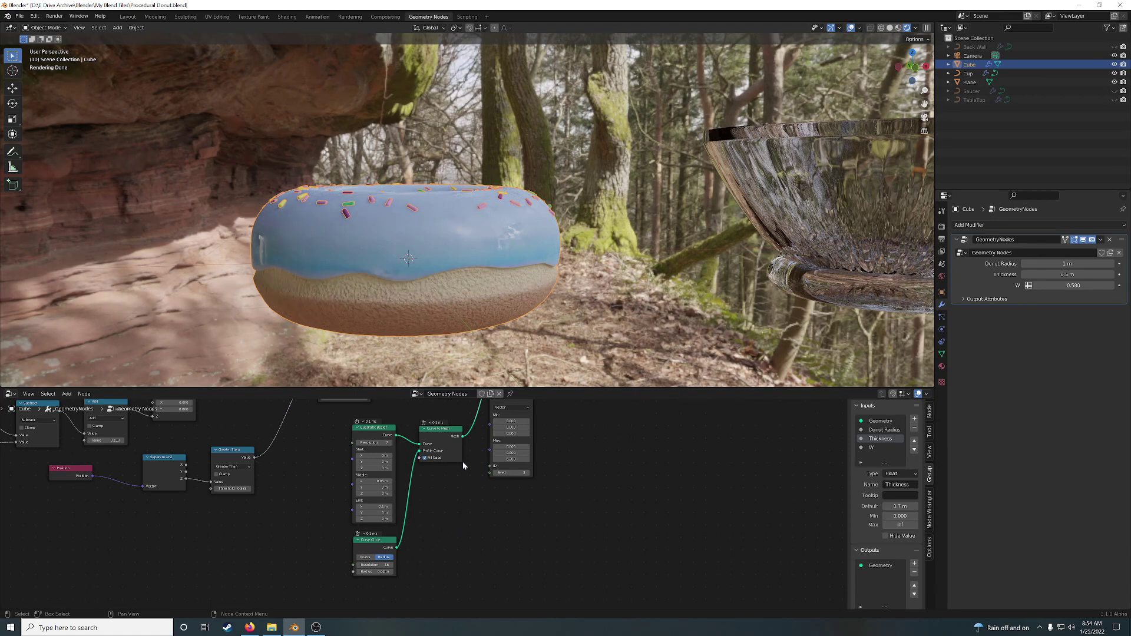
middle_drag(462, 465, 428, 573)
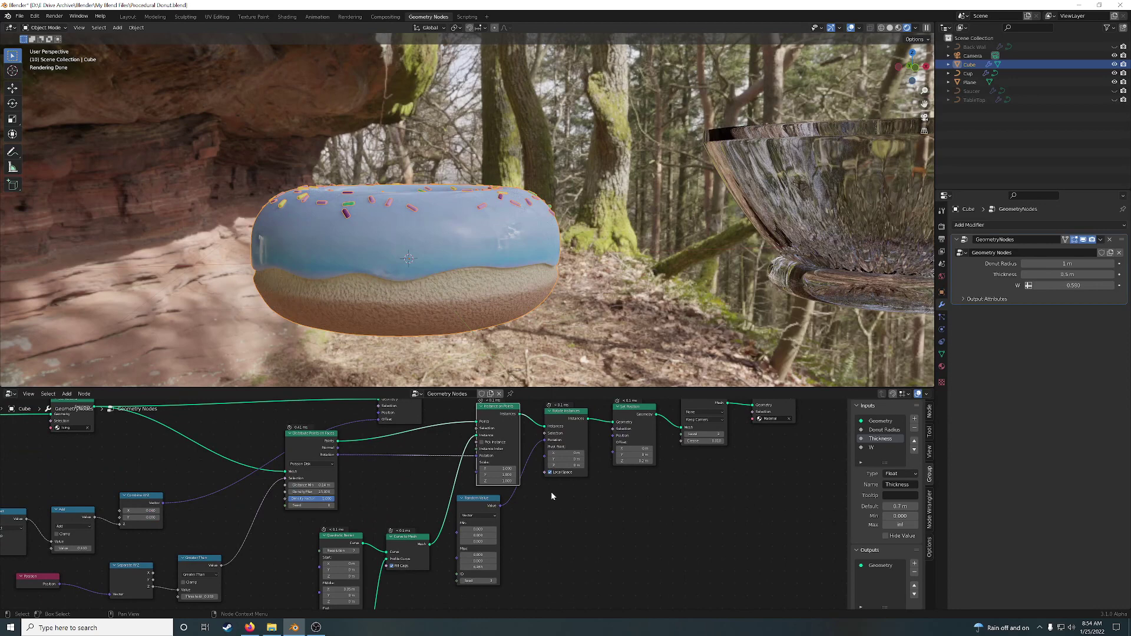
middle_drag(551, 497, 670, 471)
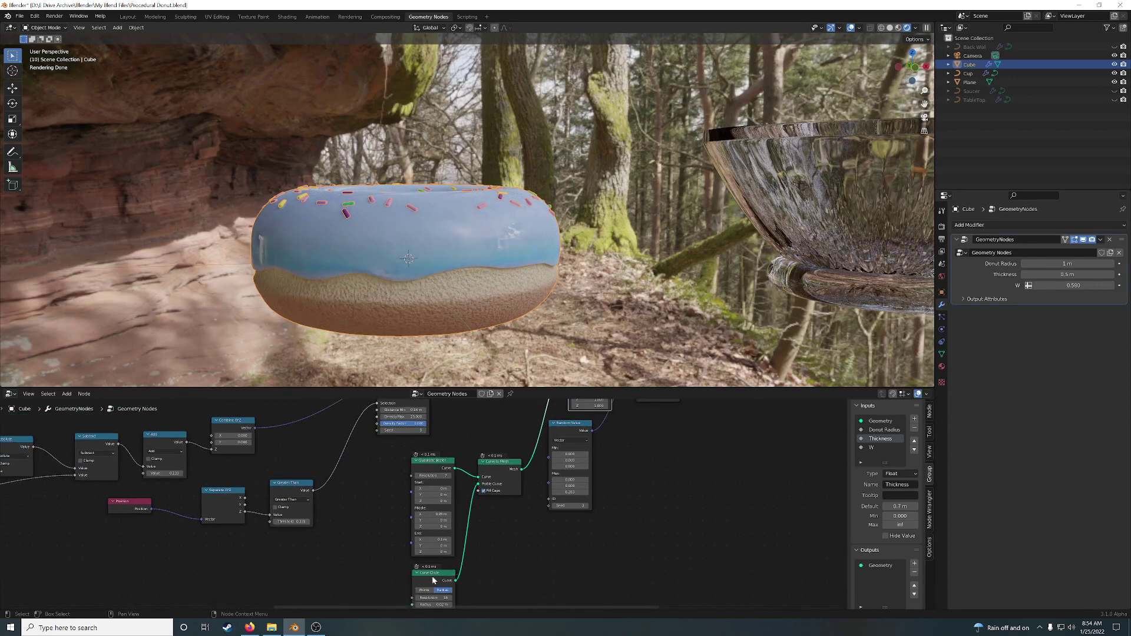
middle_drag(504, 533, 493, 507)
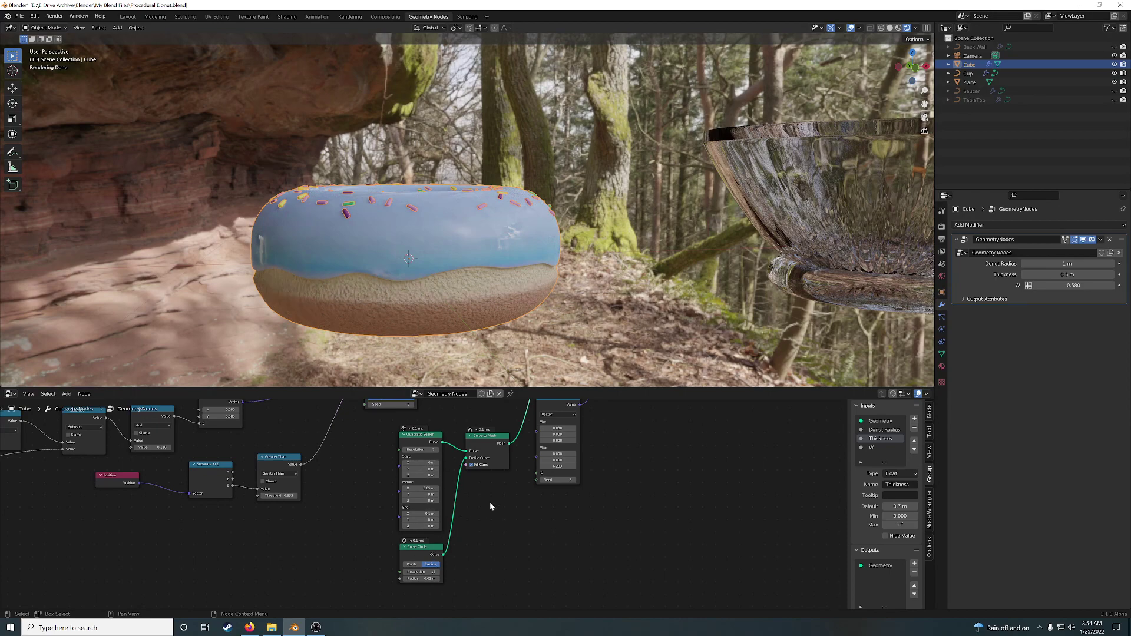
middle_drag(489, 502, 450, 540)
- Preview the Curve to Mesh node and inspect the single sprinkle cylinder up close in the viewport
ctrl+shift+click(438, 489)
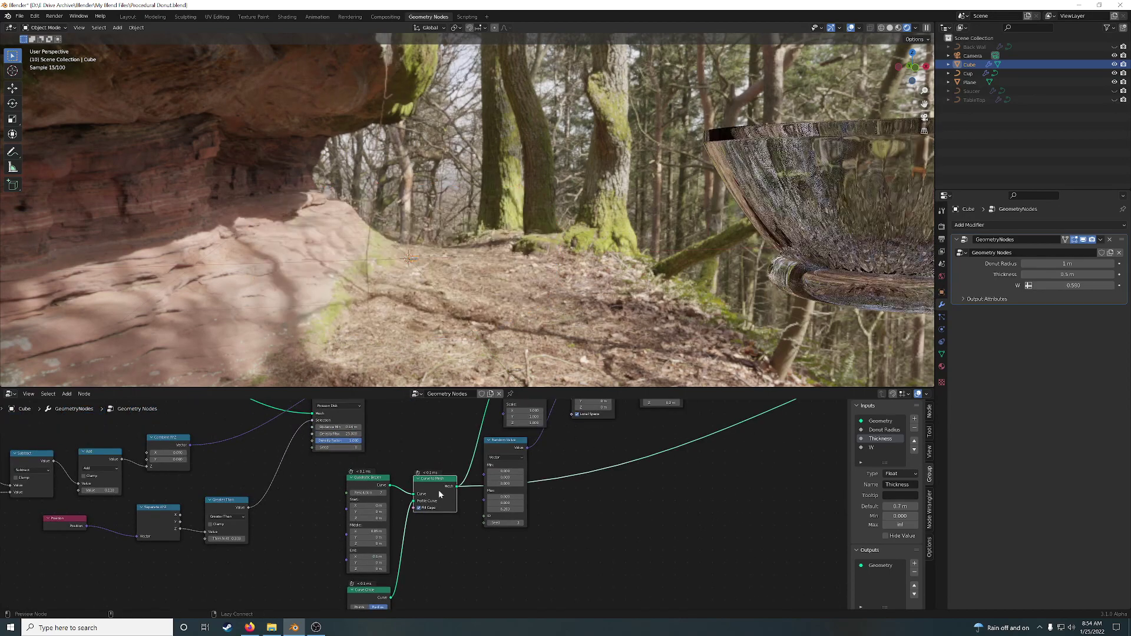
scroll(388, 333, up, 8)
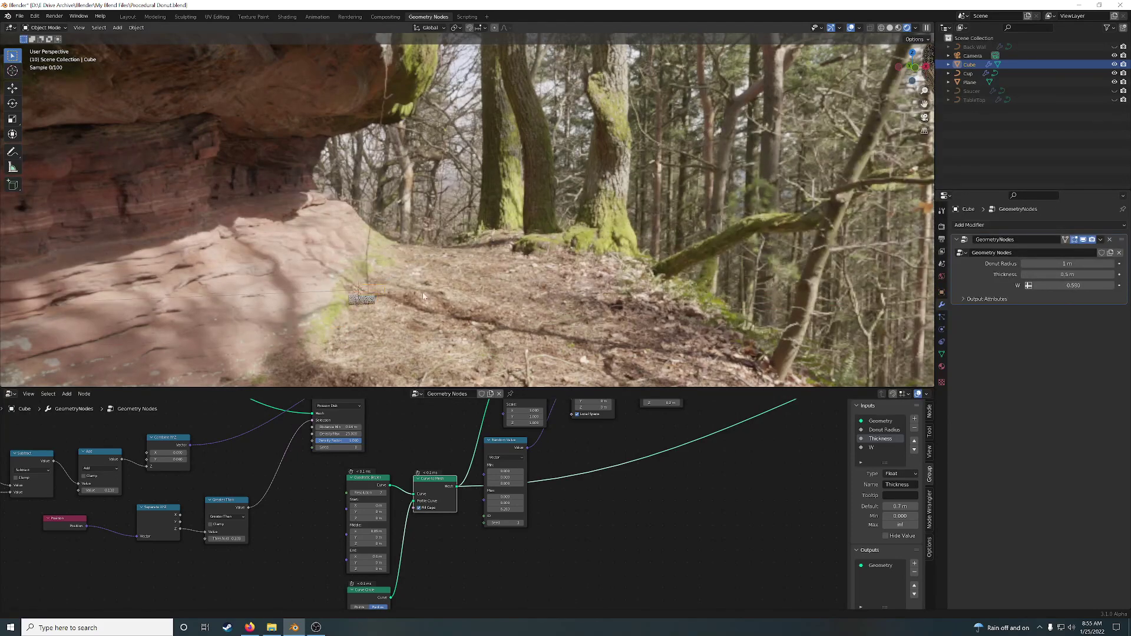
middle_drag(403, 267, 545, 330)
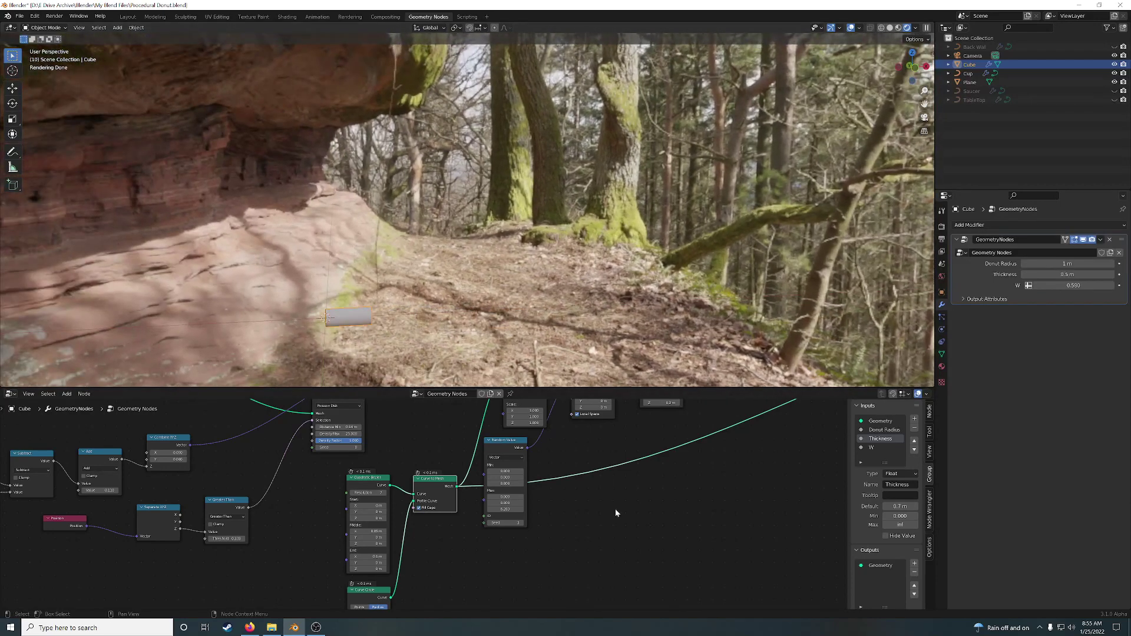
- Preview the Instance on Points node and the Rotate Instances node to compare the sprinkles before and after rotation
key(Home)
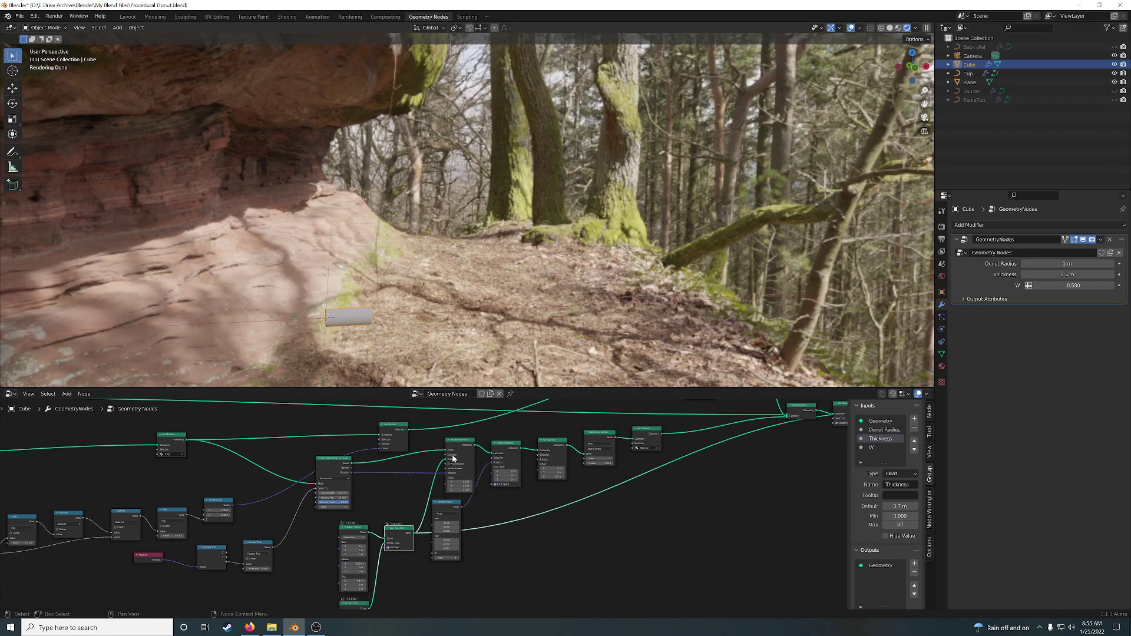
scroll(359, 503, up, 2)
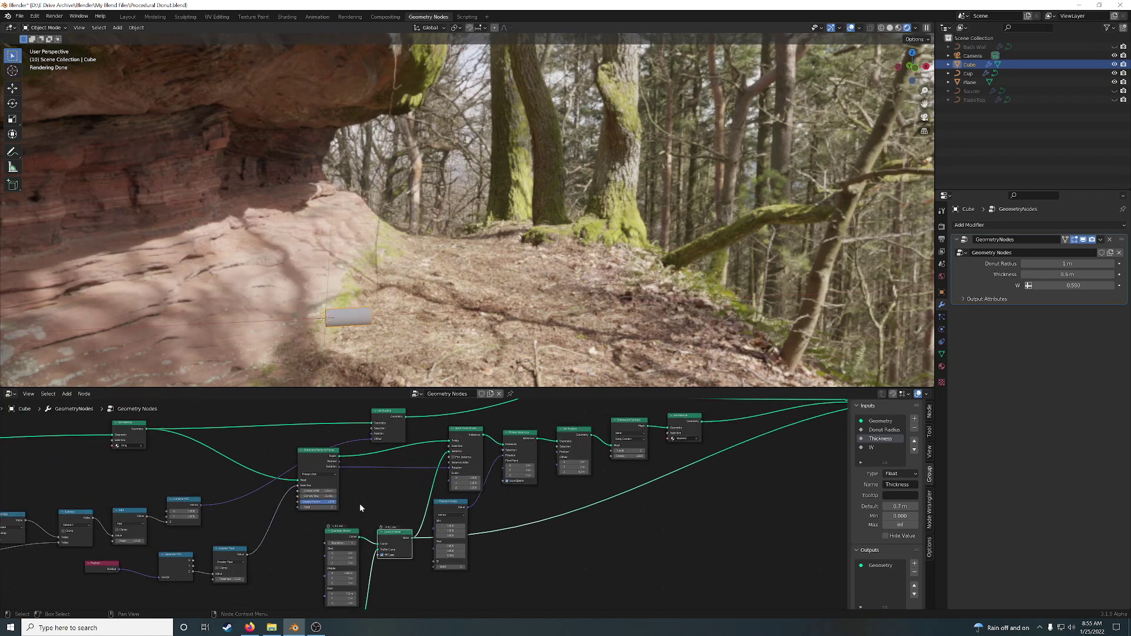
scroll(359, 503, up, 1)
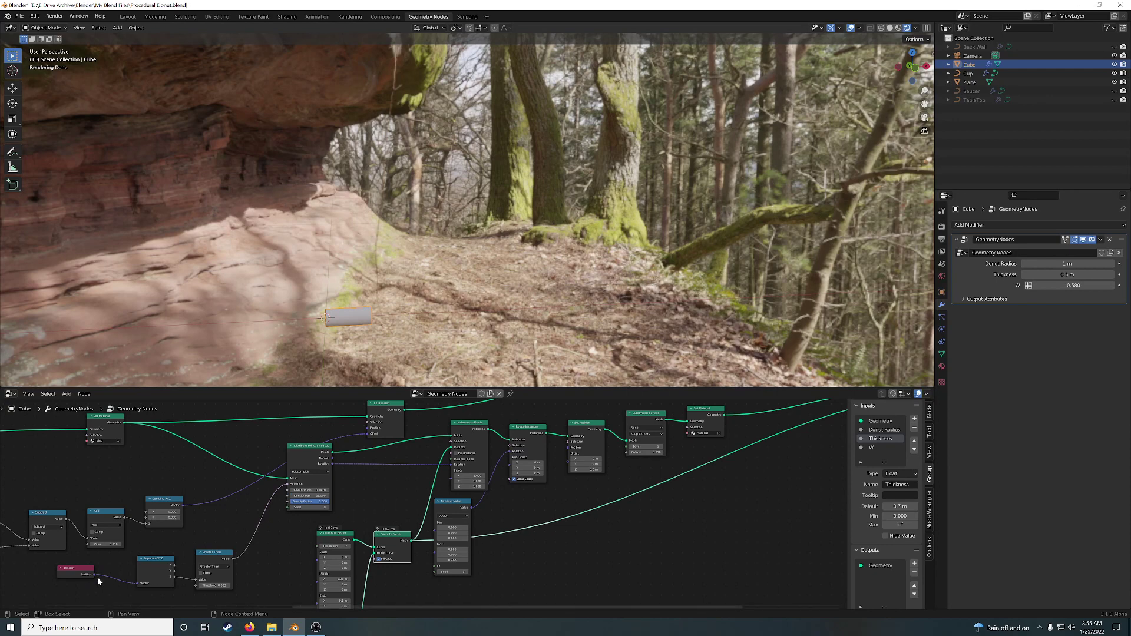
middle_drag(576, 479, 449, 493)
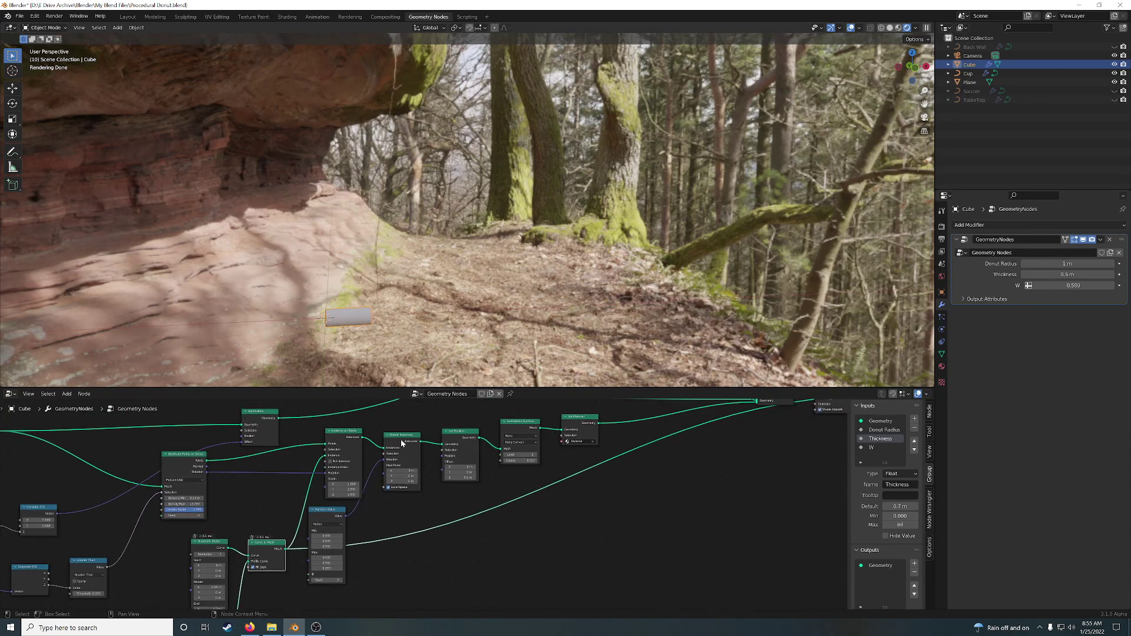
ctrl+shift+click(351, 439)
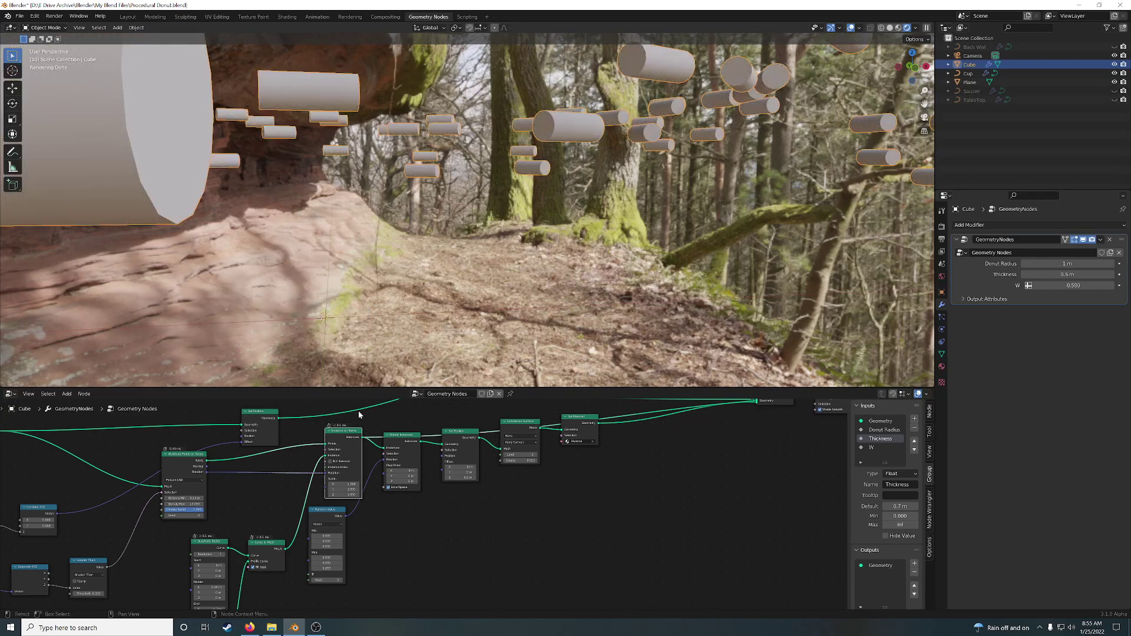
ctrl+shift+click(403, 446)
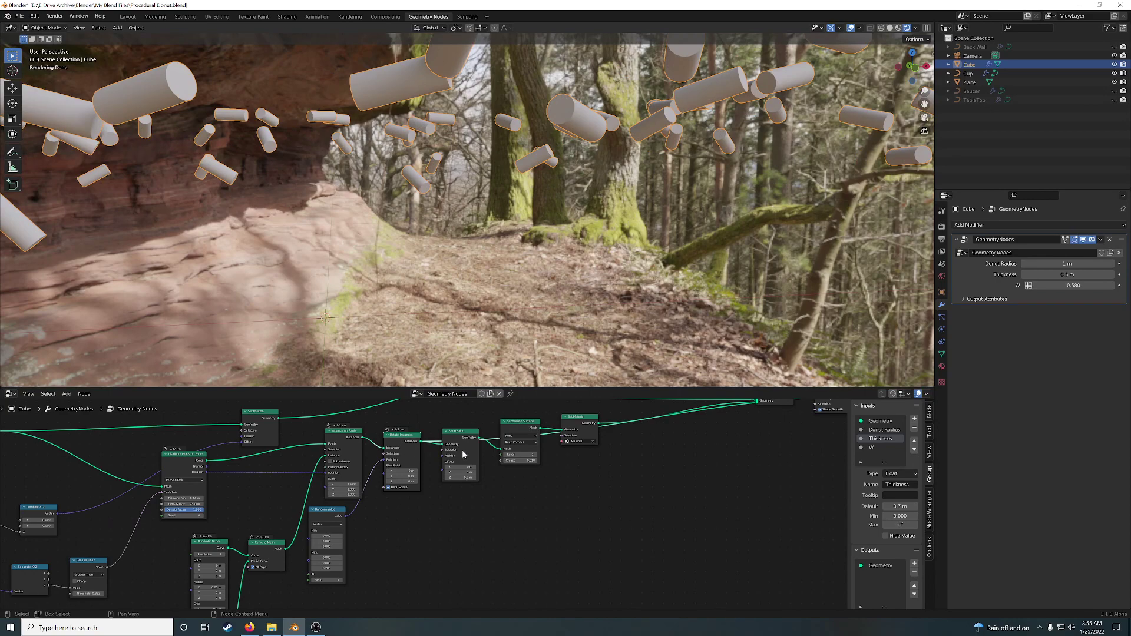
- Set the maximum Z value of the Random Value node driving the sprinkle rotation to tau
middle_drag(406, 519, 448, 476)
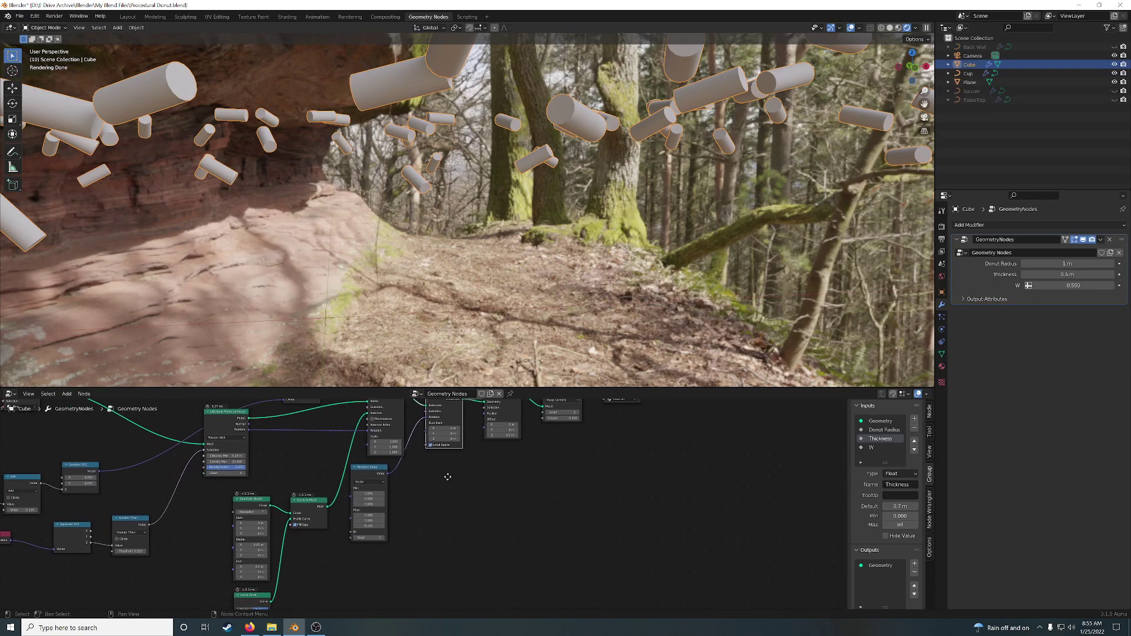
scroll(447, 475, up, 1)
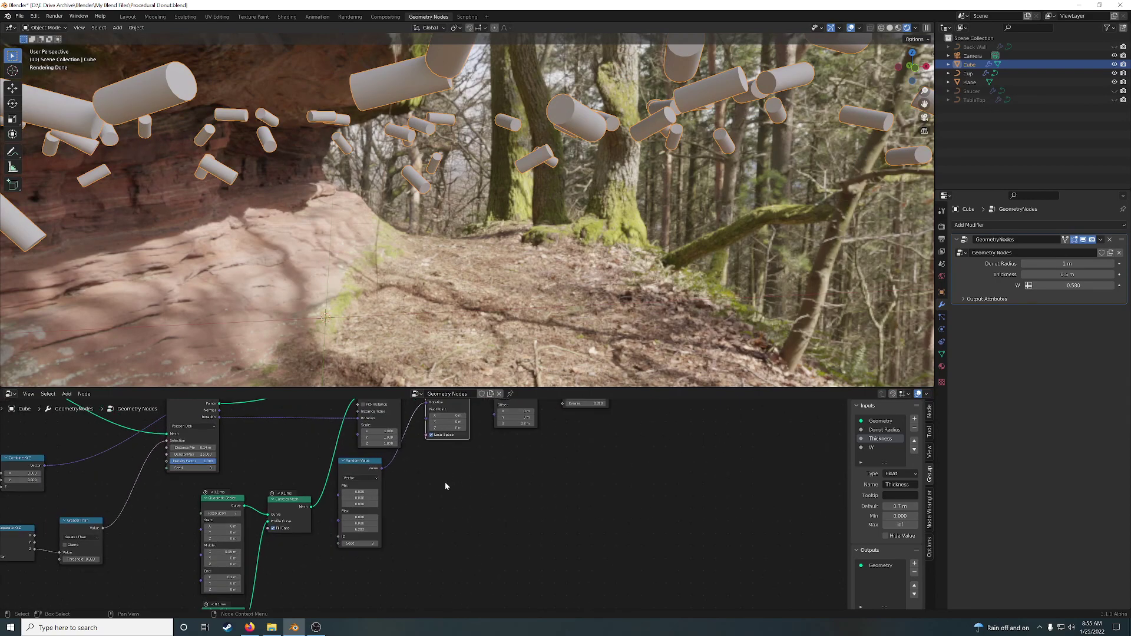
click(365, 529)
text(tau)
key(Return)
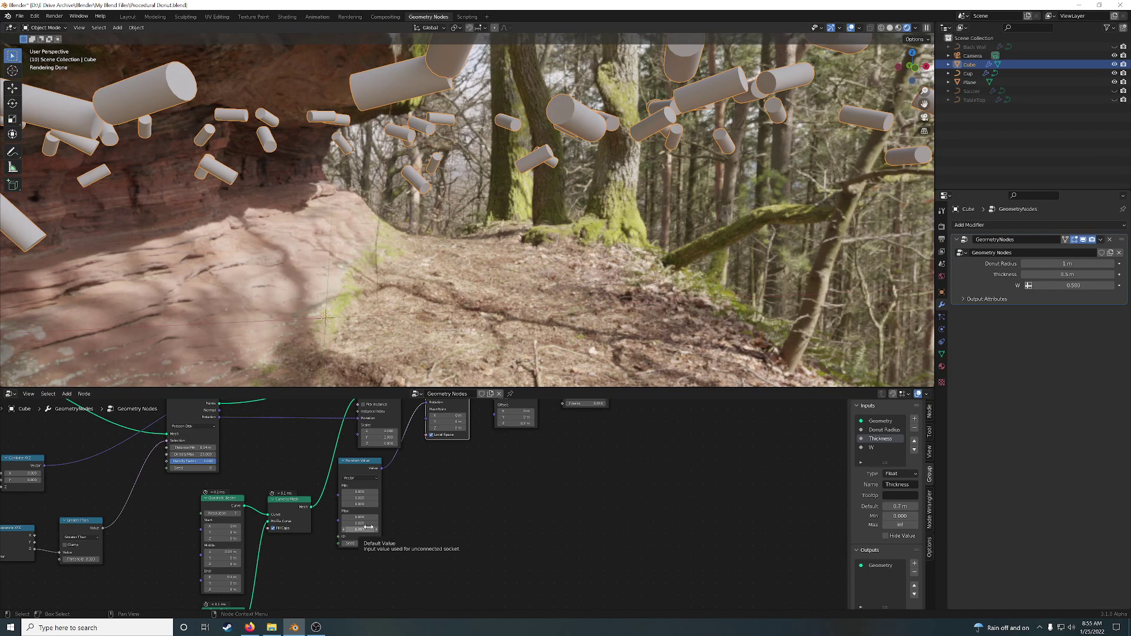
middle_drag(447, 492, 461, 497)
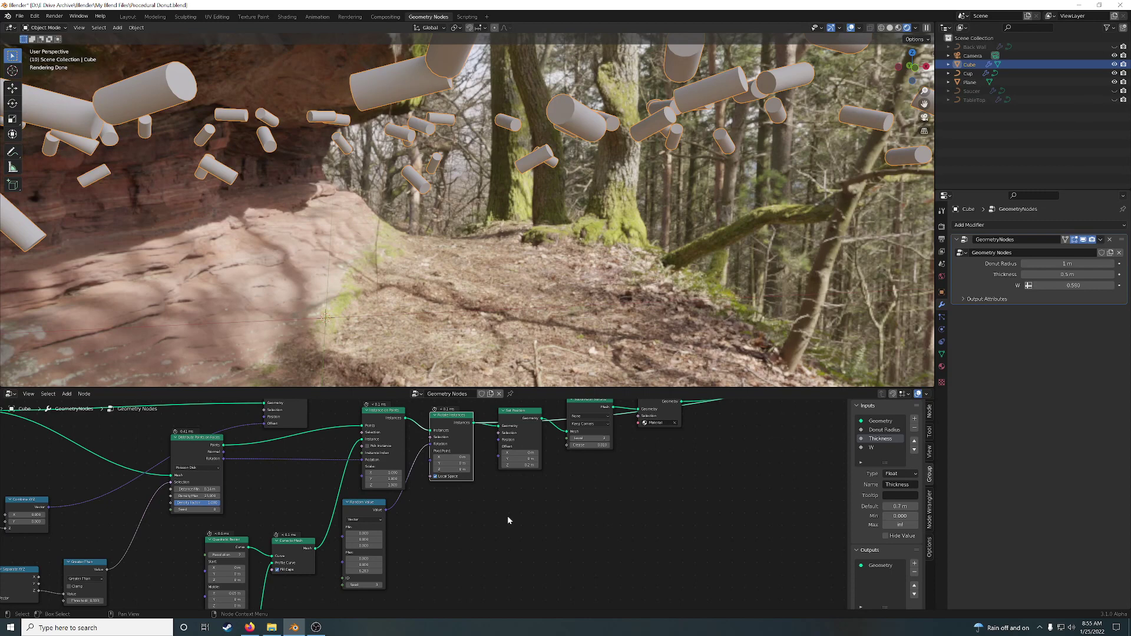
- Preview the sprinkles' Set Position node, shifting it slightly in the tree, and preview the complete donut from the Join Geometry node
drag(518, 413, 519, 440)
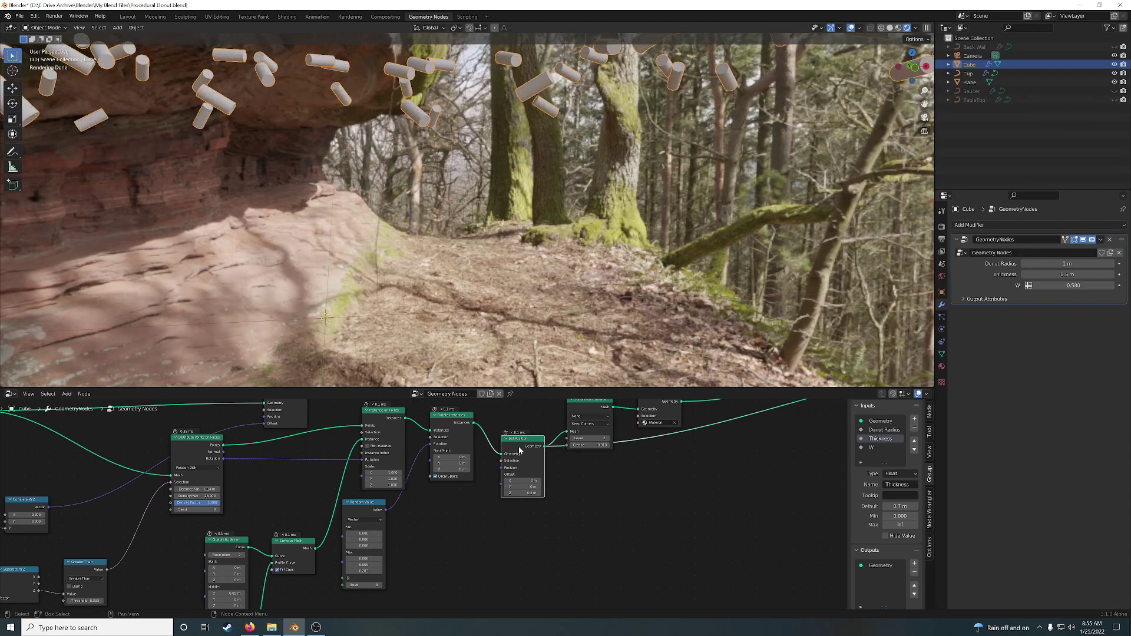
scroll(584, 506, down, 4)
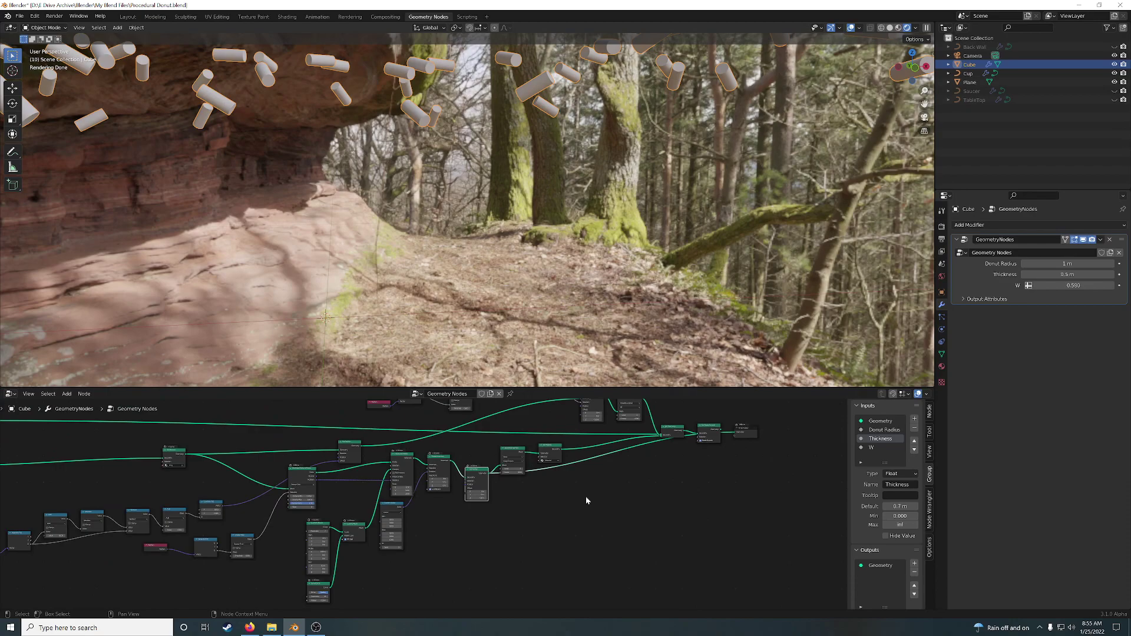
ctrl+shift+click(677, 431)
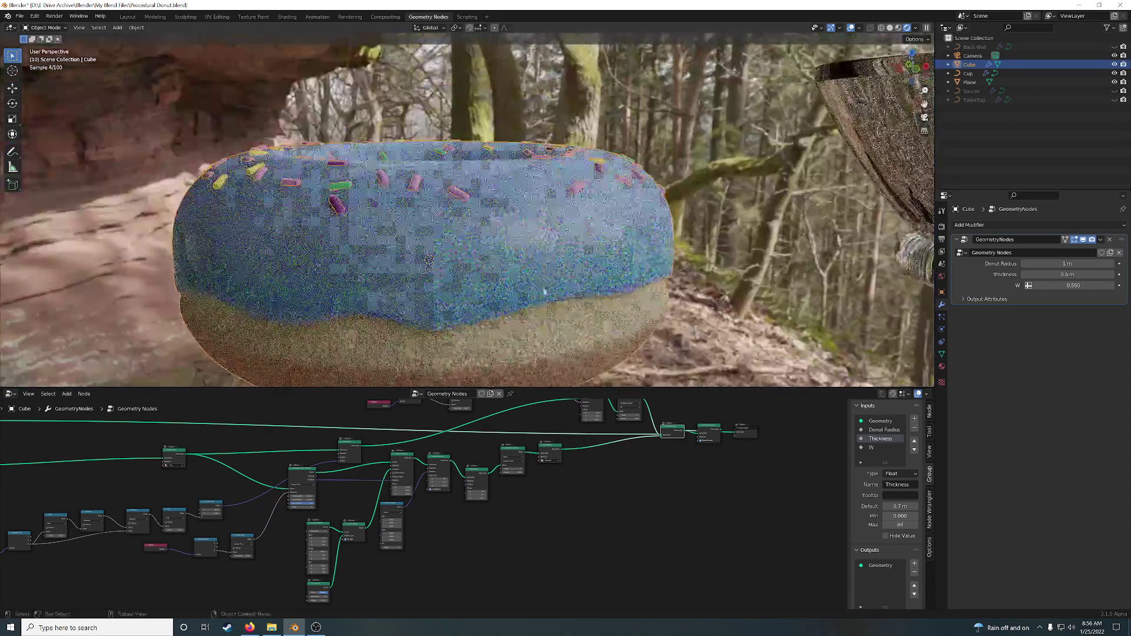
- Mute the sprinkles' Set Position node and unmute it again to compare the donut with and without the offset
scroll(481, 447, up, 2)
scroll(479, 443, up, 2)
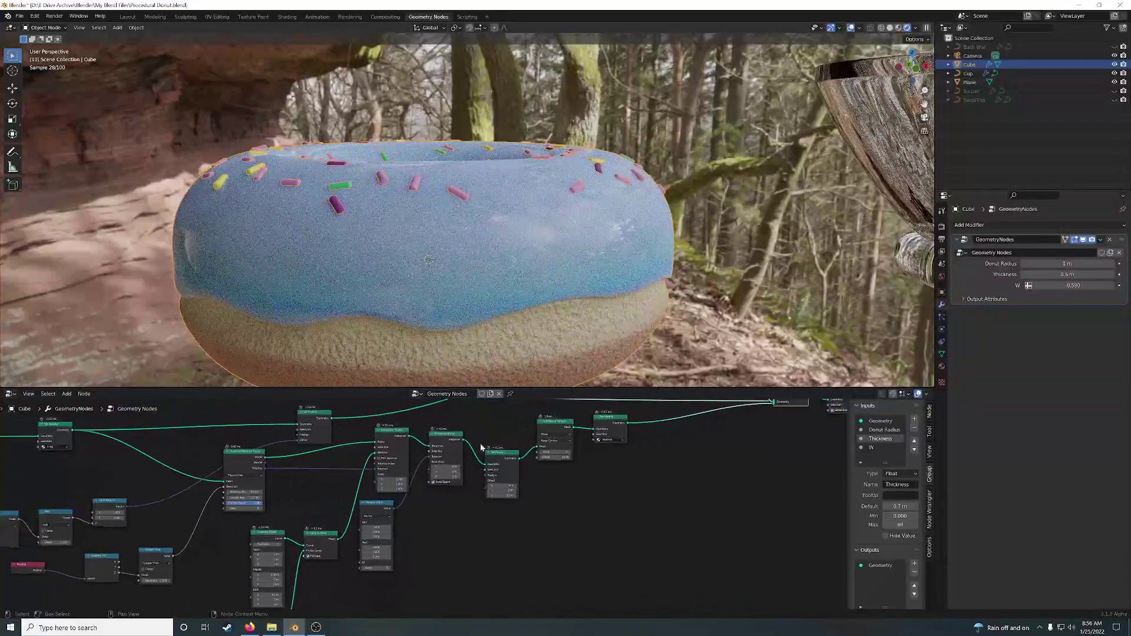
click(505, 463)
key(m)
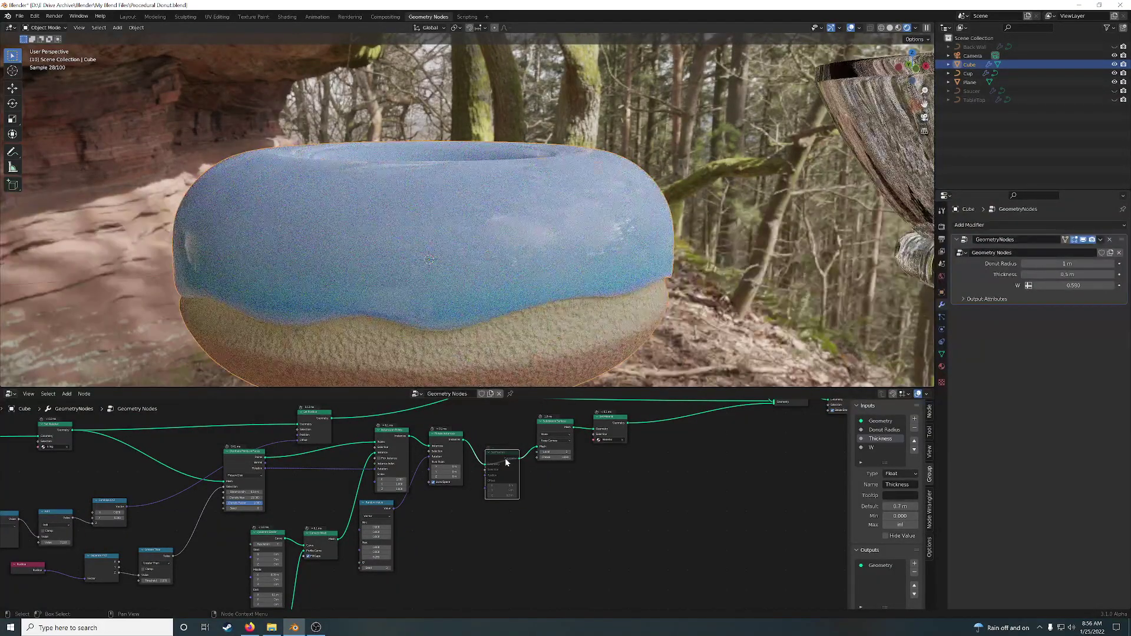
key(m)
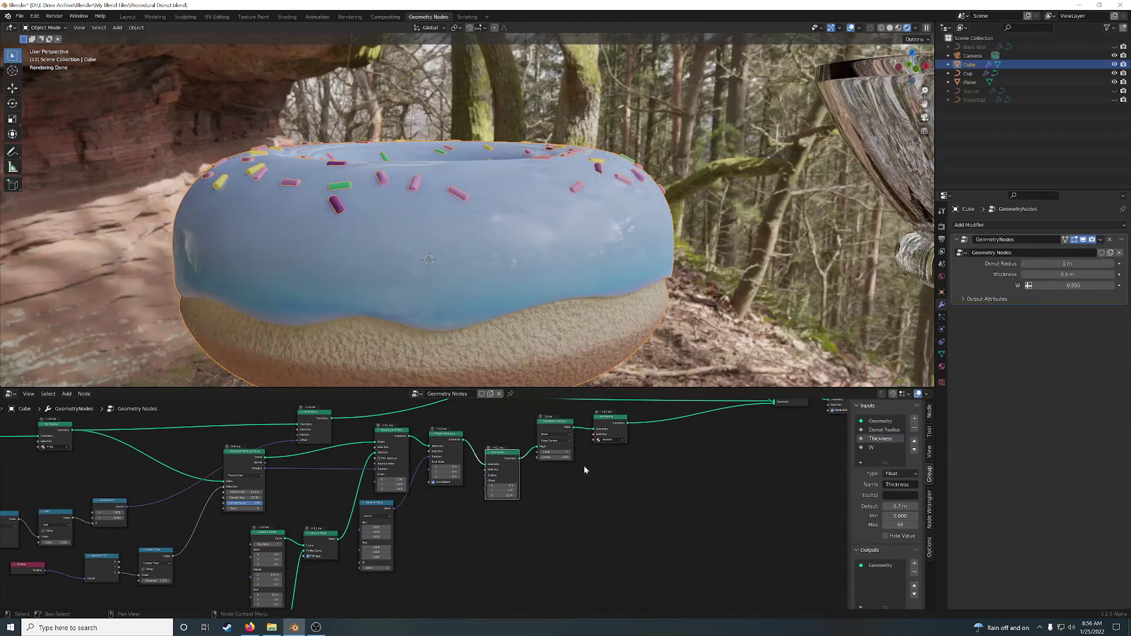
- Examine the remaining sprinkle nodes through Join Geometry to Set Shade Smooth, and review the complete geometry node tree
middle_drag(617, 477, 482, 502)
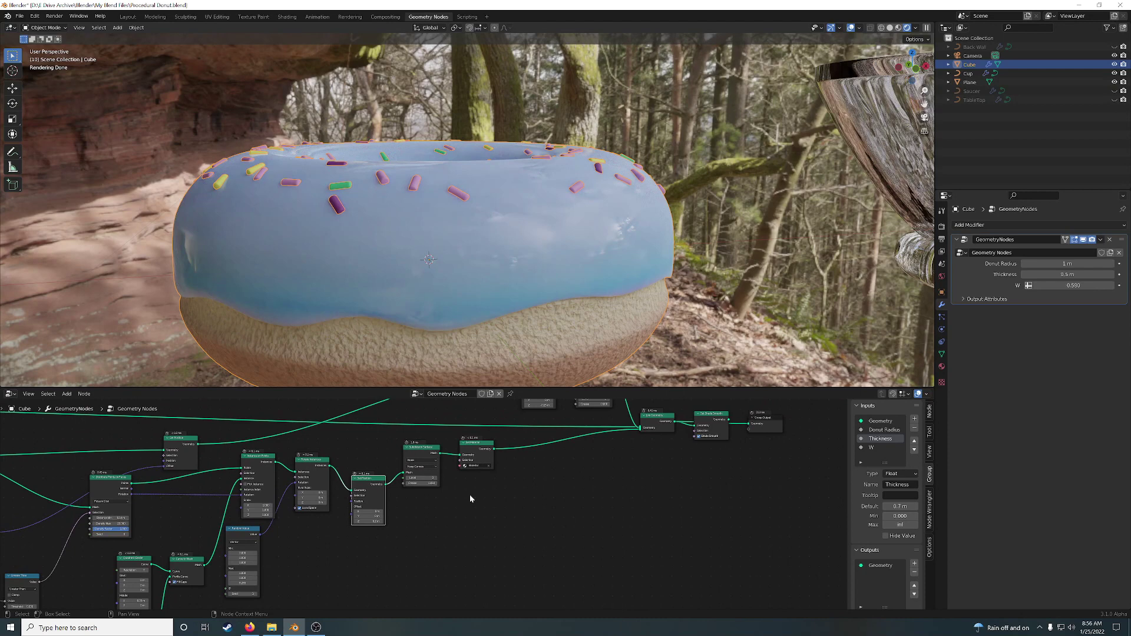
scroll(449, 475, up, 1)
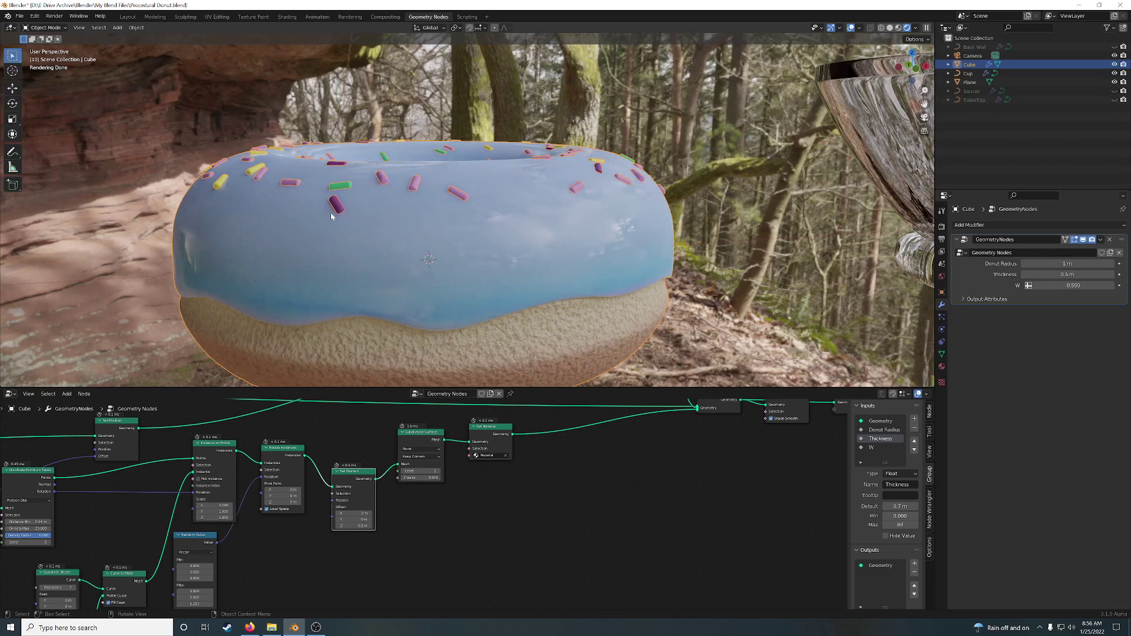
middle_drag(733, 471, 470, 532)
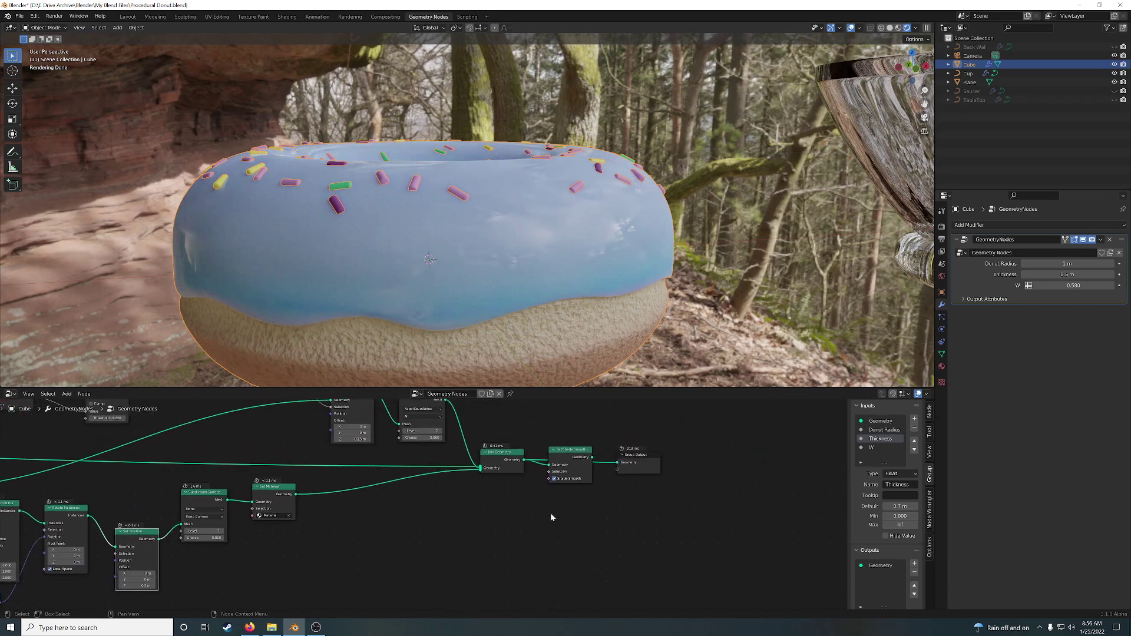
click(572, 462)
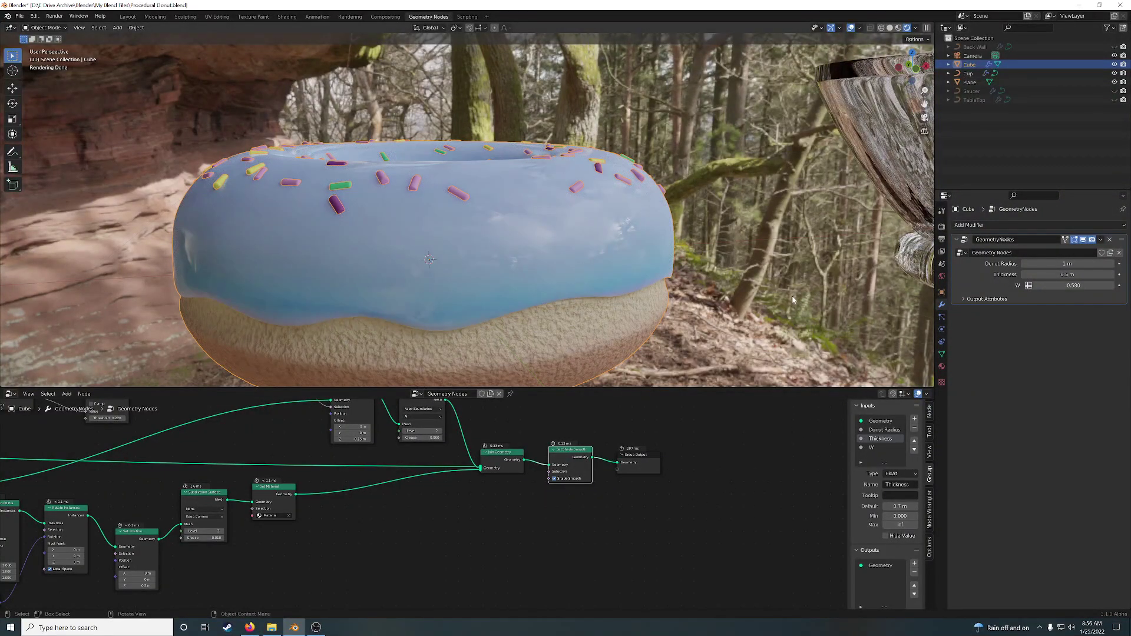
scroll(429, 505, down, 5)
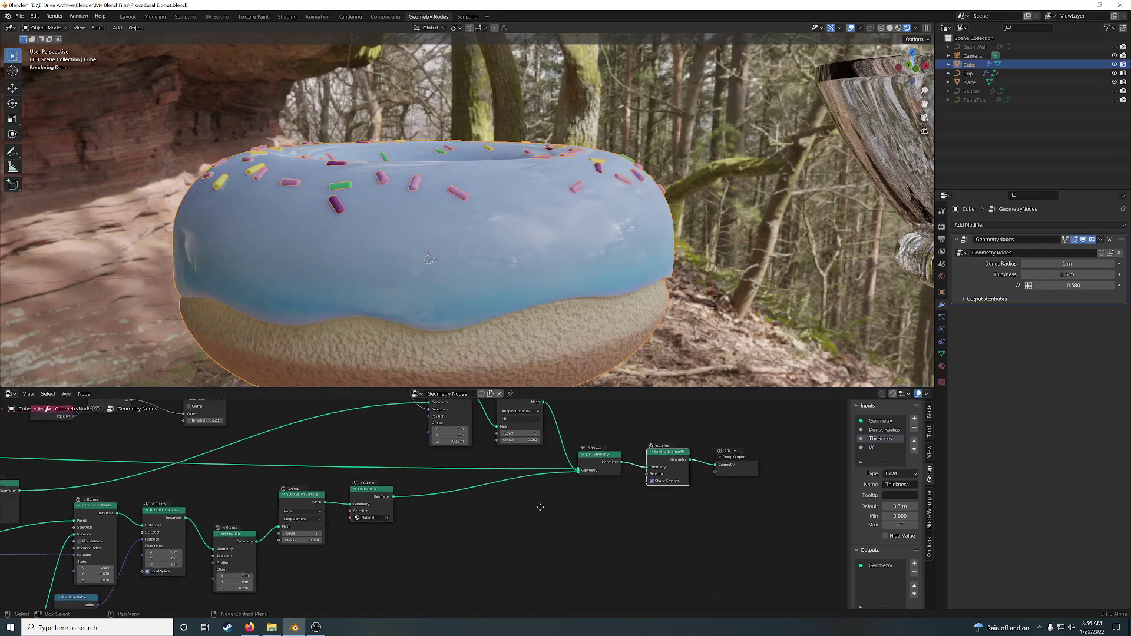
middle_drag(512, 532, 669, 530)
scroll(715, 477, down, 2)
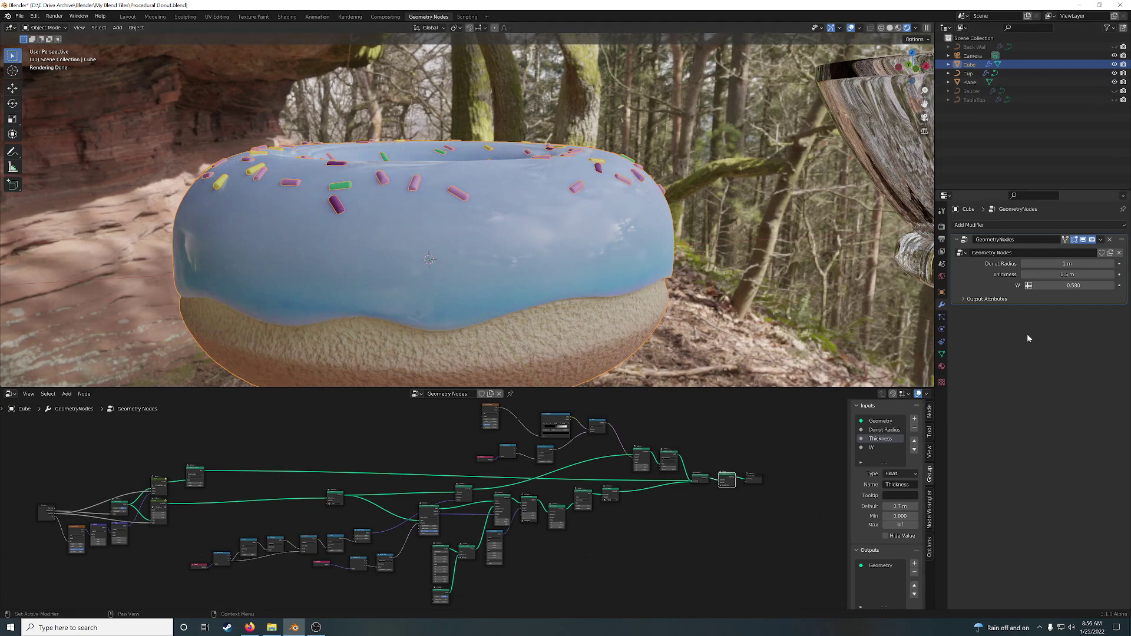
- Open the Donut material's nodes in the Shading workspace, set the viewport to rendered shading and view the donut's base up close
click(941, 367)
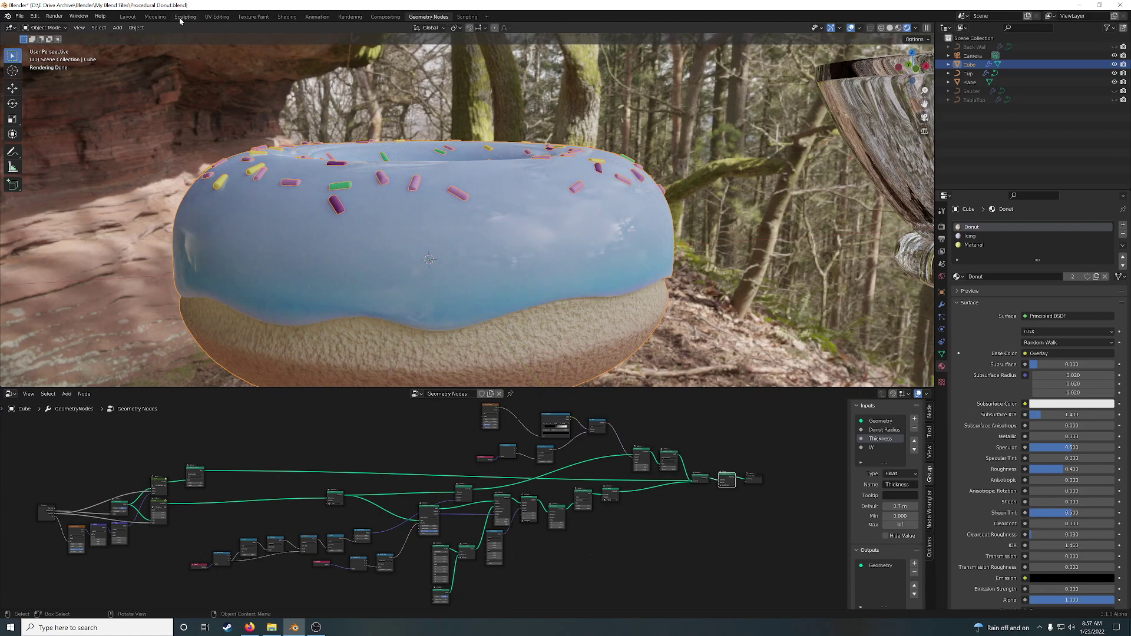
click(287, 17)
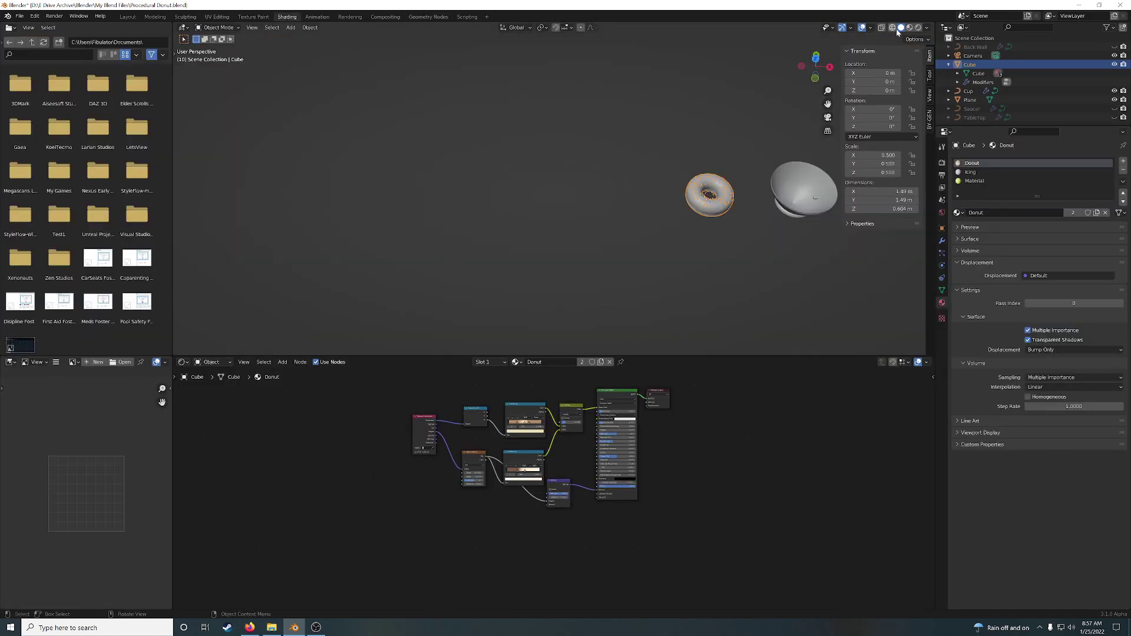
click(919, 28)
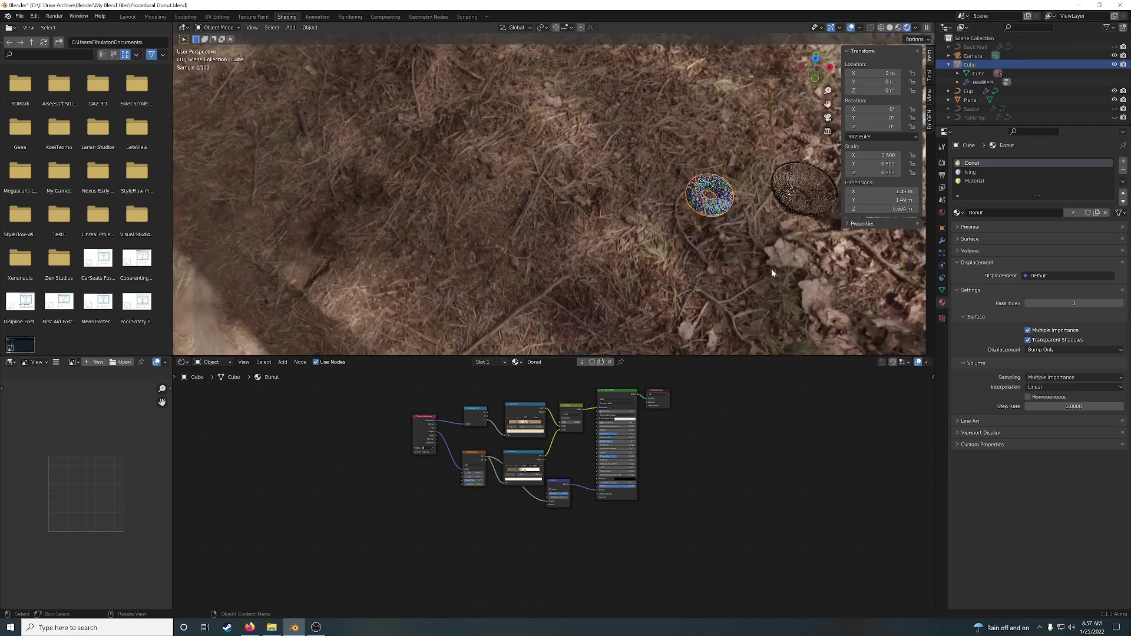
shift+middle_drag(771, 256, 676, 262)
scroll(628, 524, up, 5)
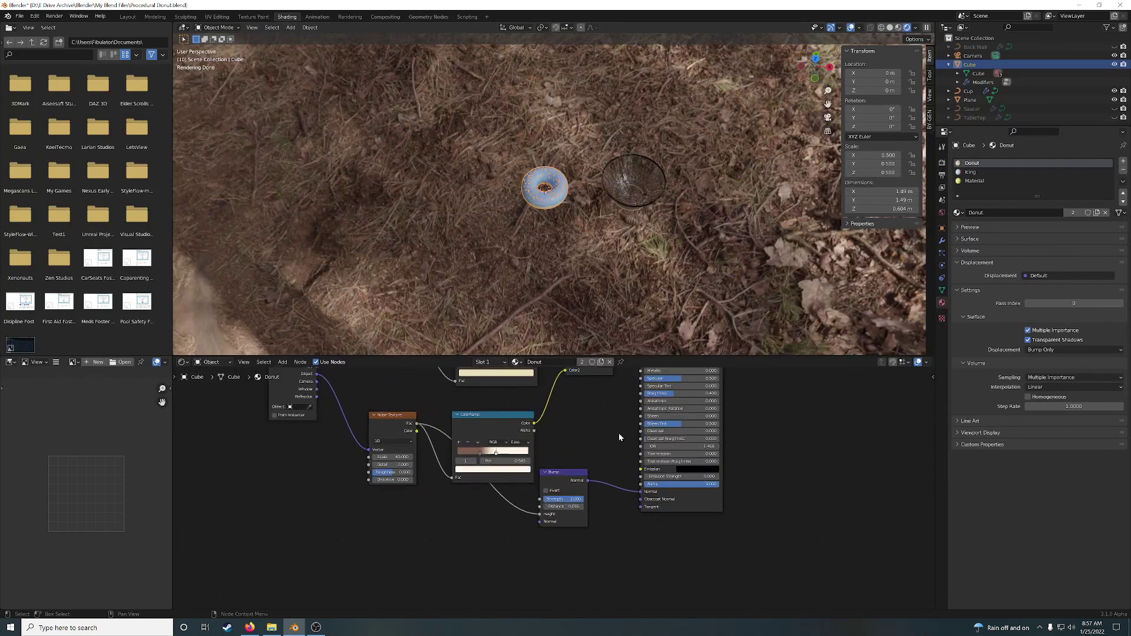
scroll(627, 524, up, 2)
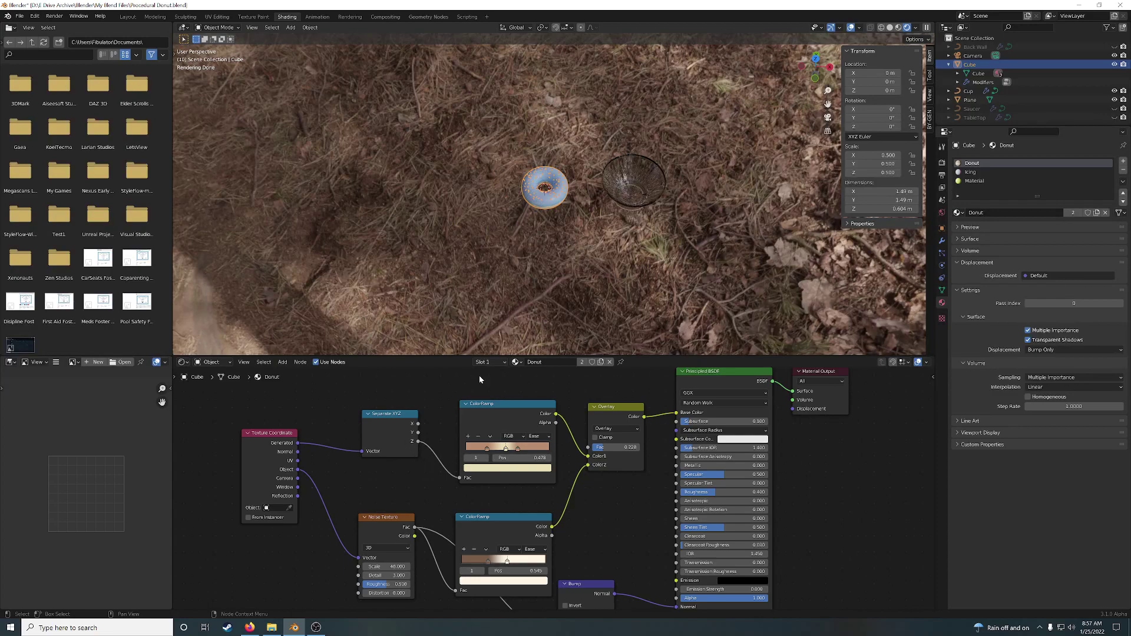
middle_drag(546, 238, 575, 253)
scroll(553, 146, up, 3)
scroll(586, 253, up, 6)
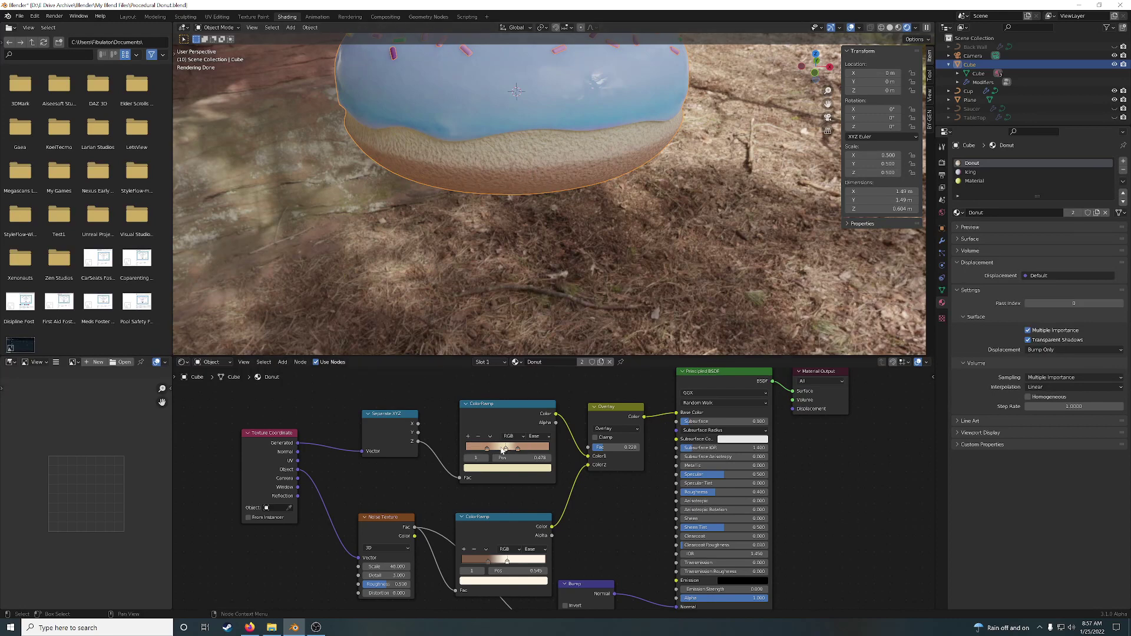
middle_drag(607, 540, 580, 523)
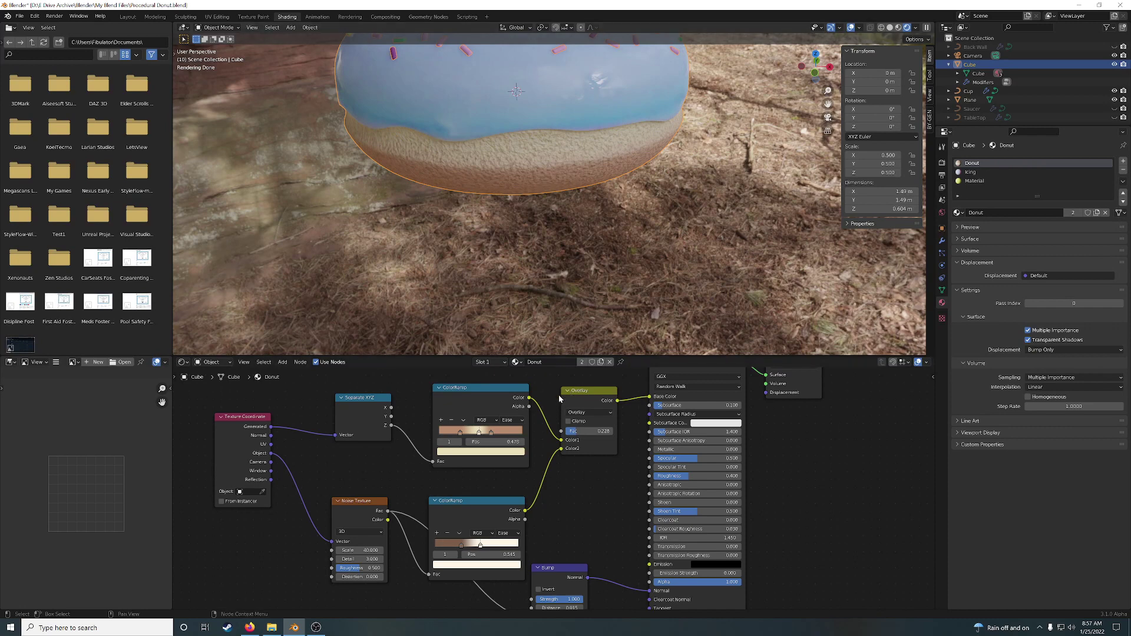
ctrl+click(492, 397)
key(alt+a)
alt+click(494, 396)
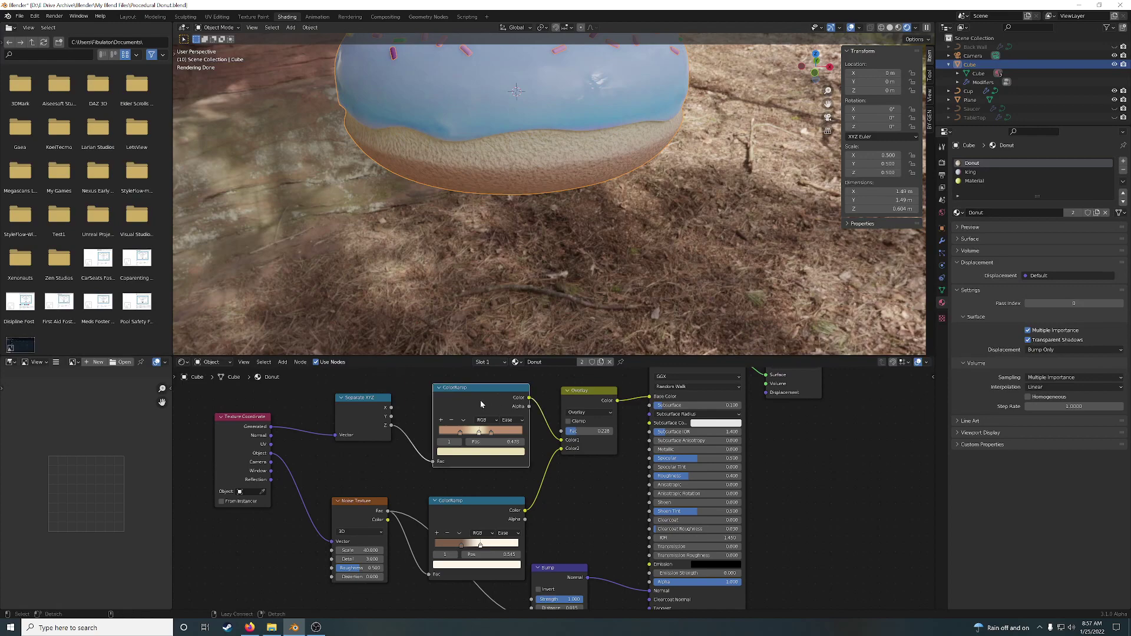
key(alt+d)
key(ctrl+z)
key(alt+a)
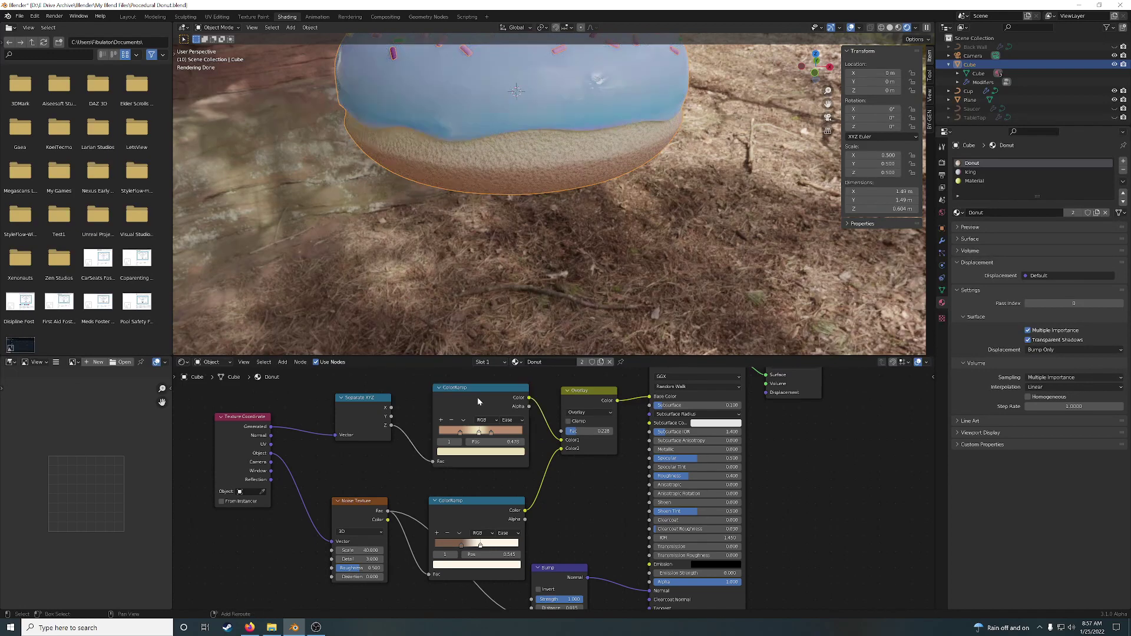
- Preview the ColorRamp fed by Separate XYZ and inspect its gradient around the donut's base and inner hole
click(477, 398)
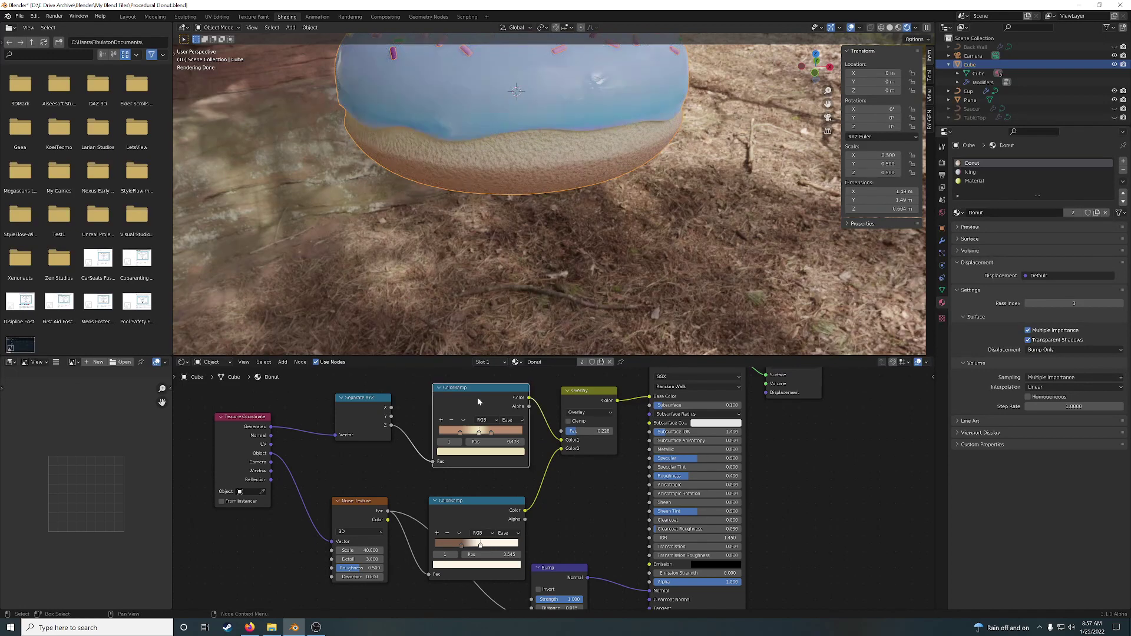
ctrl+shift+click(477, 397)
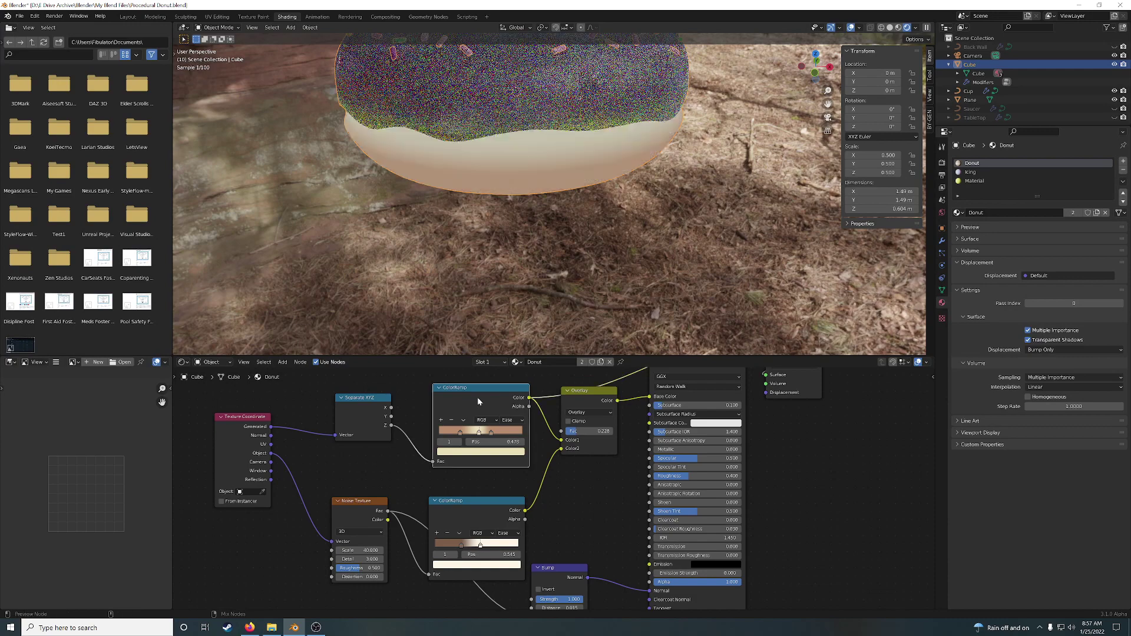
middle_drag(601, 477, 563, 540)
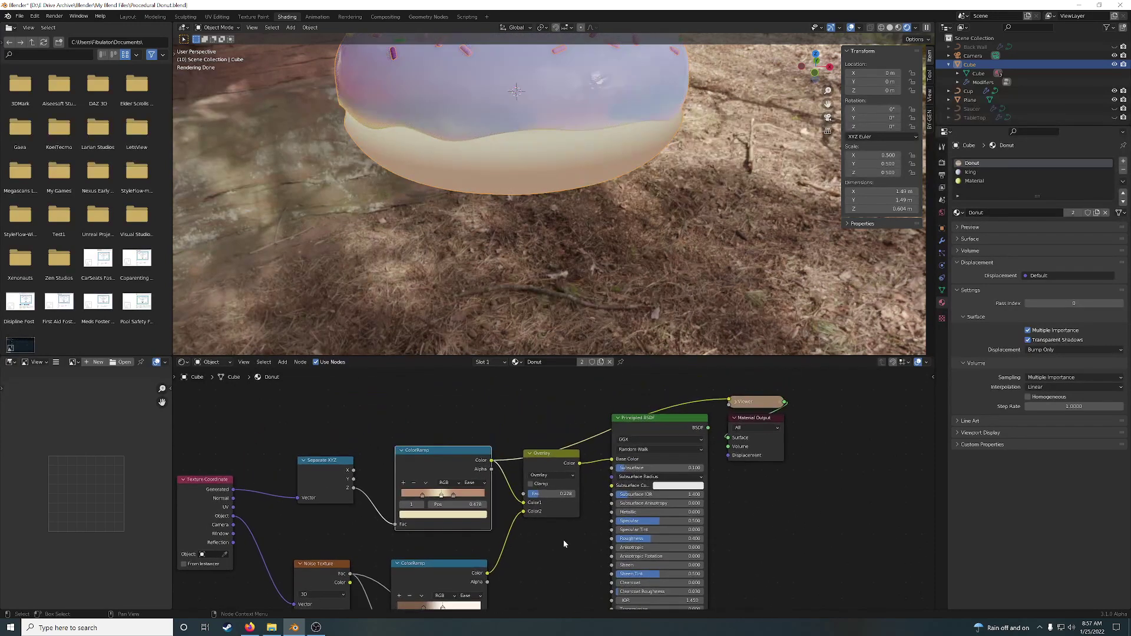
ctrl+shift+click(657, 424)
ctrl+shift+click(440, 467)
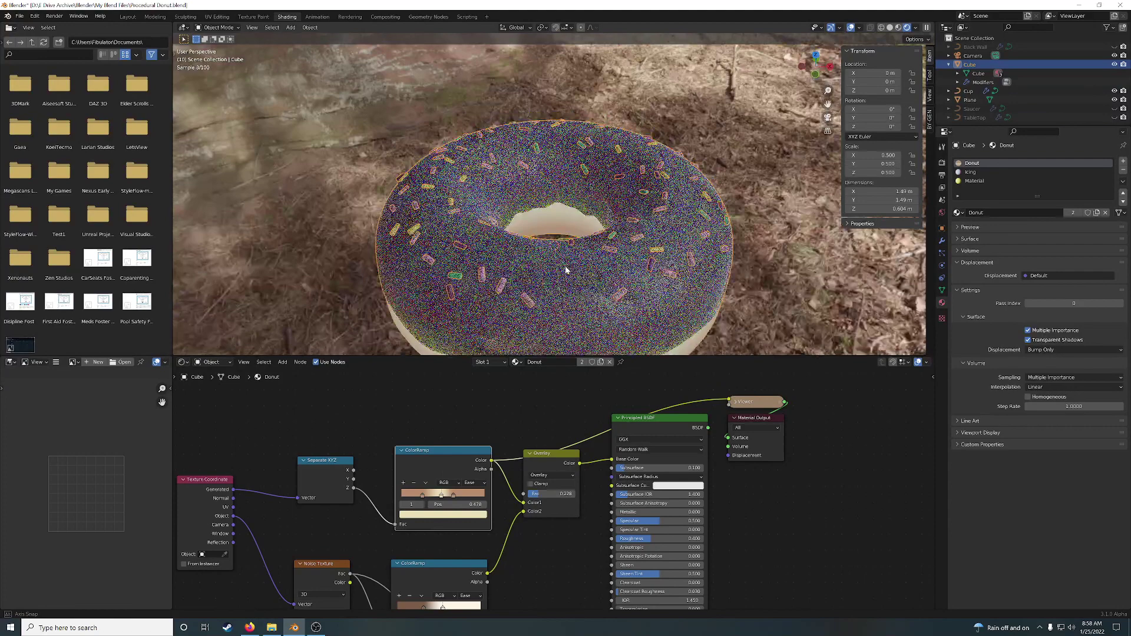
middle_drag(566, 269, 571, 258)
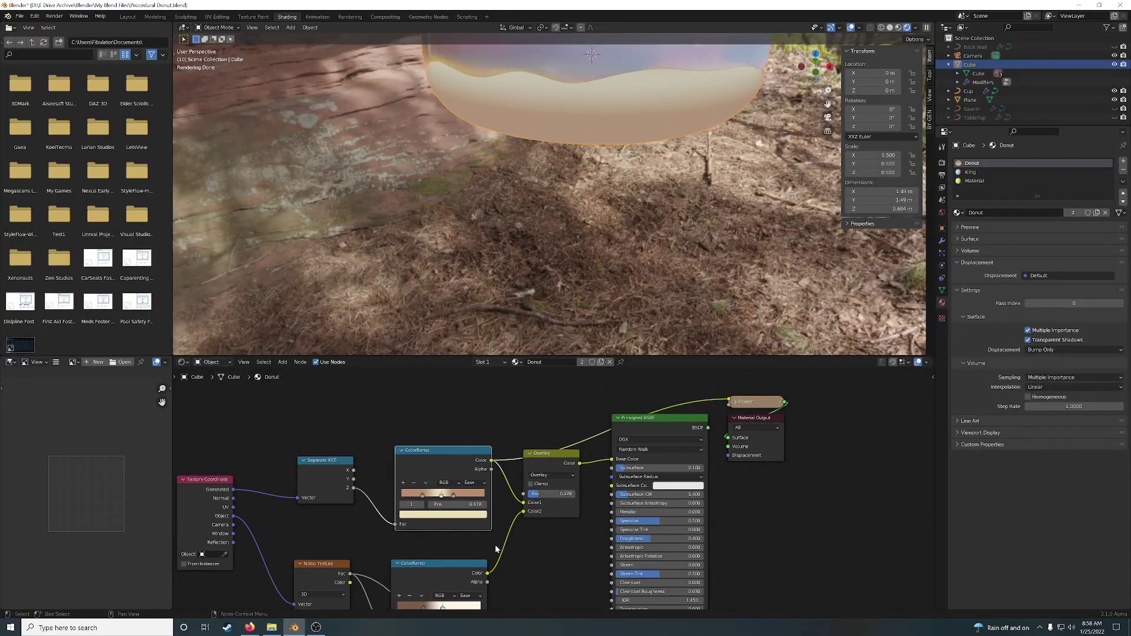
- Preview the noise-driven ColorRamp and the Overlay node, and route the Principled BSDF back to the material output
middle_drag(458, 564, 464, 491)
ctrl+shift+click(454, 503)
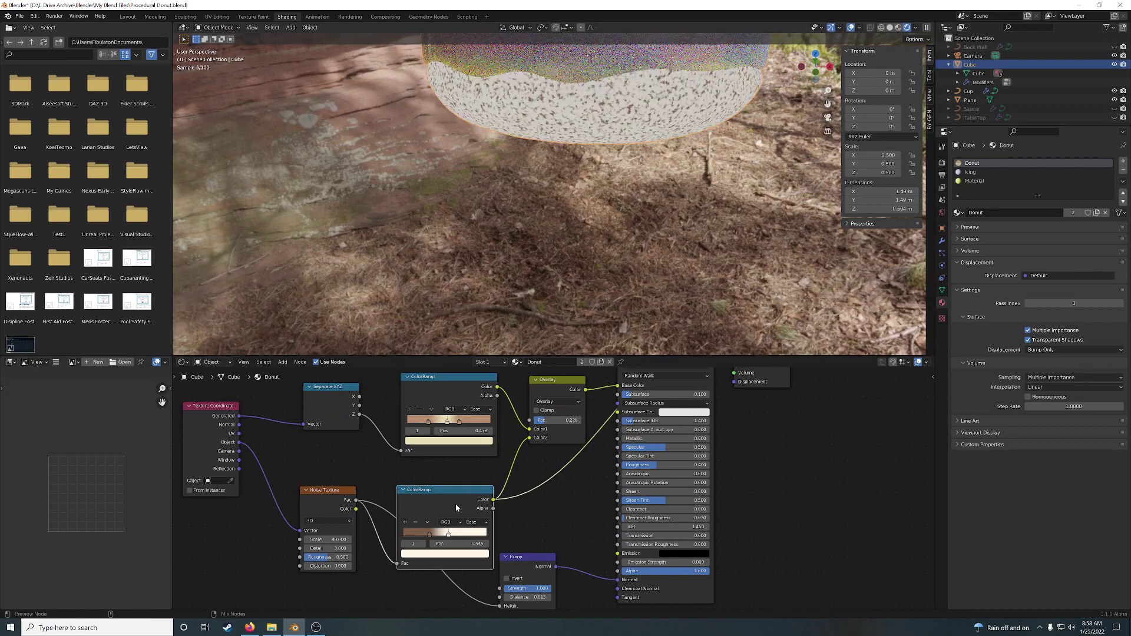
ctrl+shift+click(550, 385)
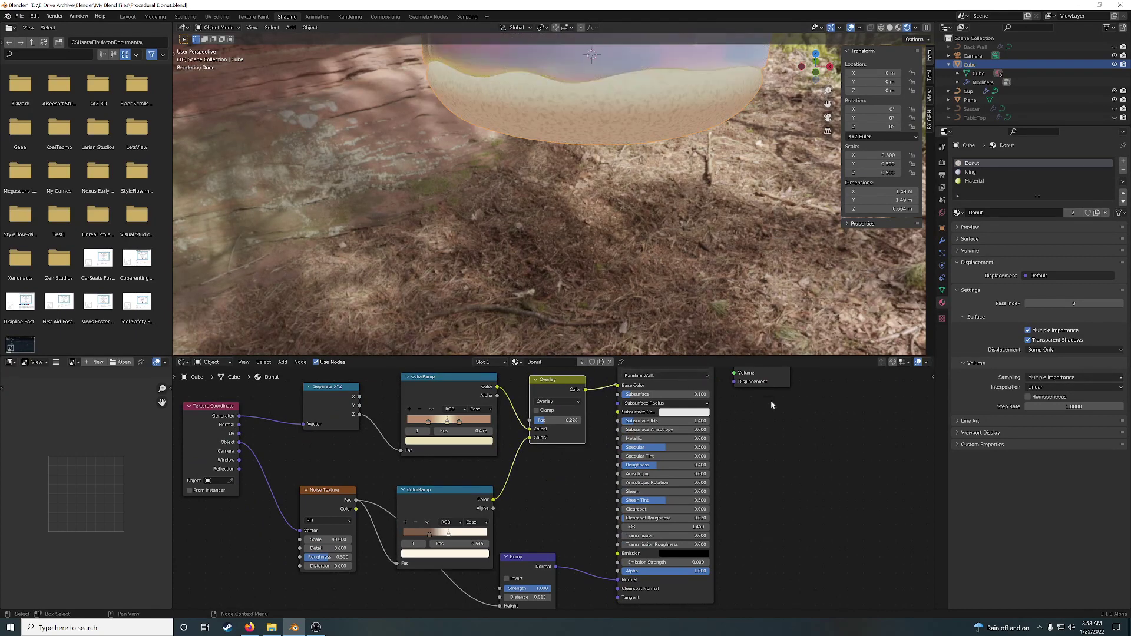
middle_drag(771, 403, 757, 477)
ctrl+shift+click(651, 406)
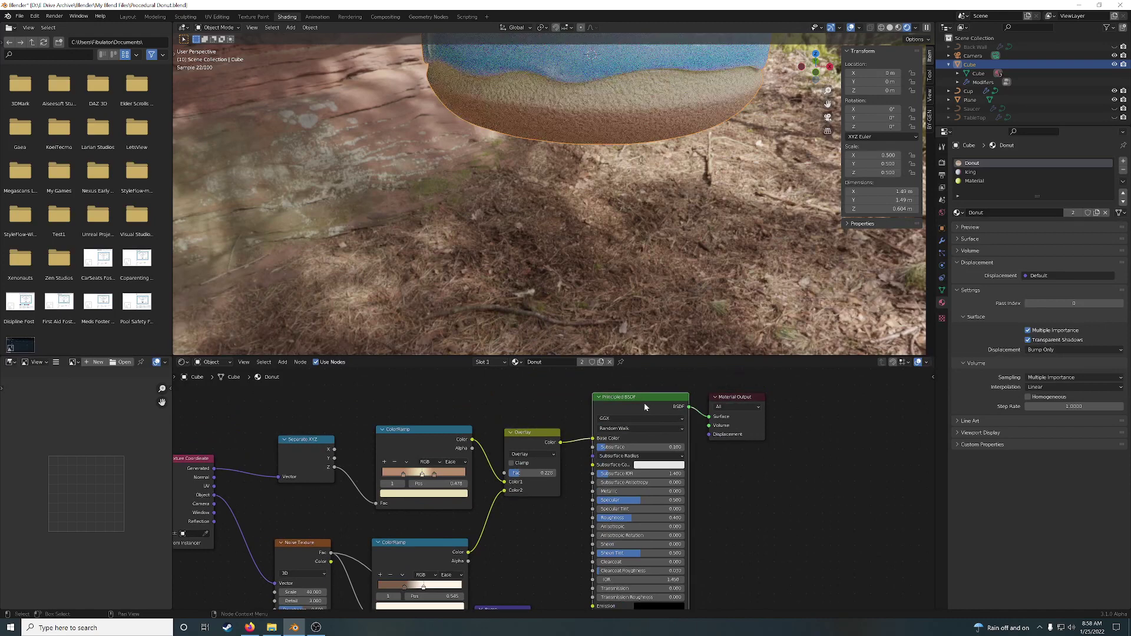
- Move the Bump node slightly closer to the noise-driven ColorRamp in the Donut material
middle_drag(536, 527, 520, 425)
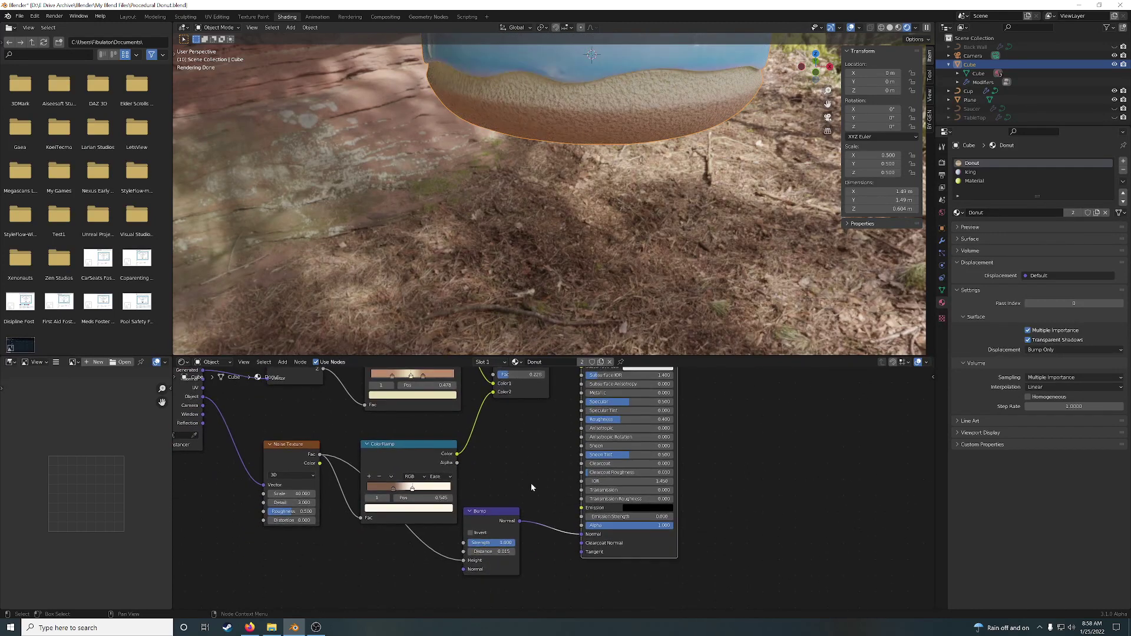
drag(487, 518, 459, 531)
middle_drag(536, 490, 518, 555)
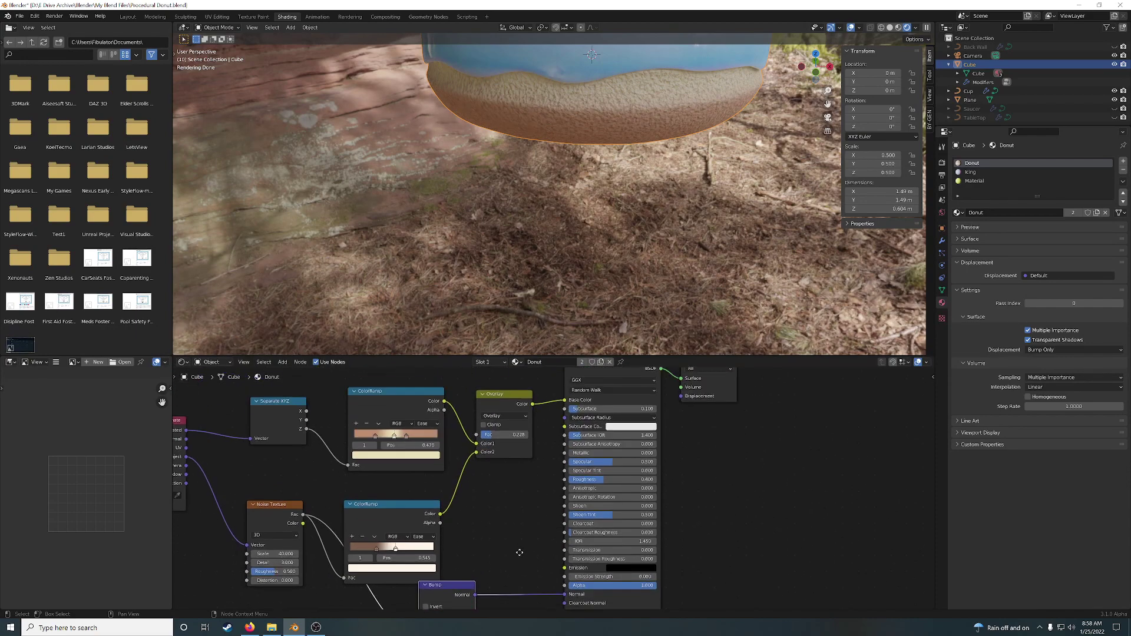
- Preview the Overlay node's blended color once more, restore the Principled BSDF preview and review the whole Donut material
ctrl+shift+click(491, 407)
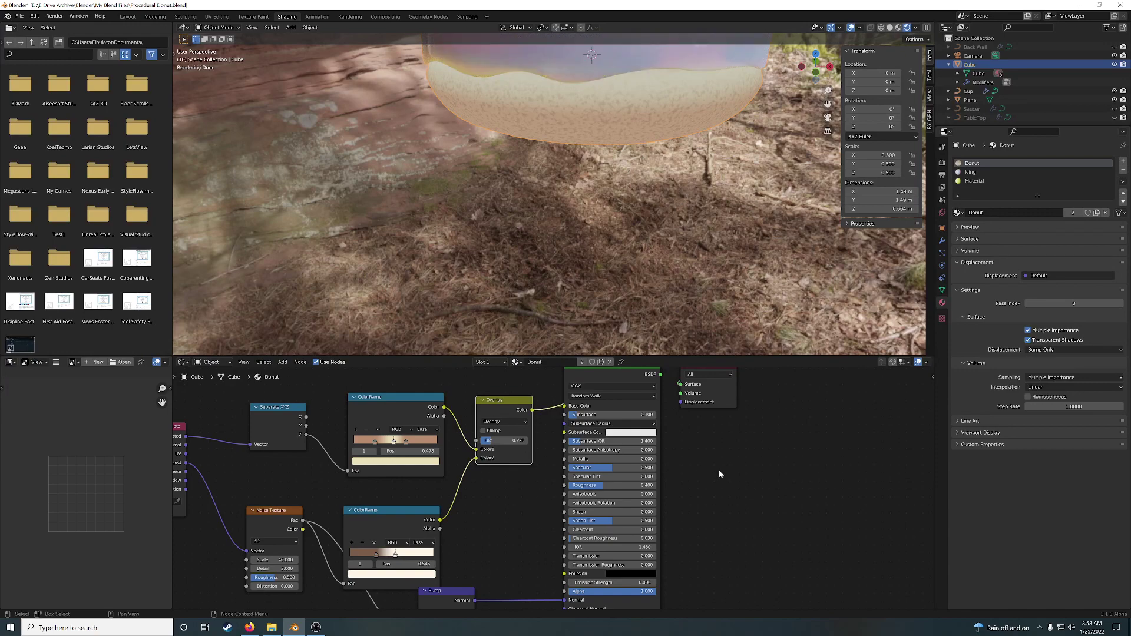
middle_drag(711, 475, 702, 509)
ctrl+shift+click(596, 400)
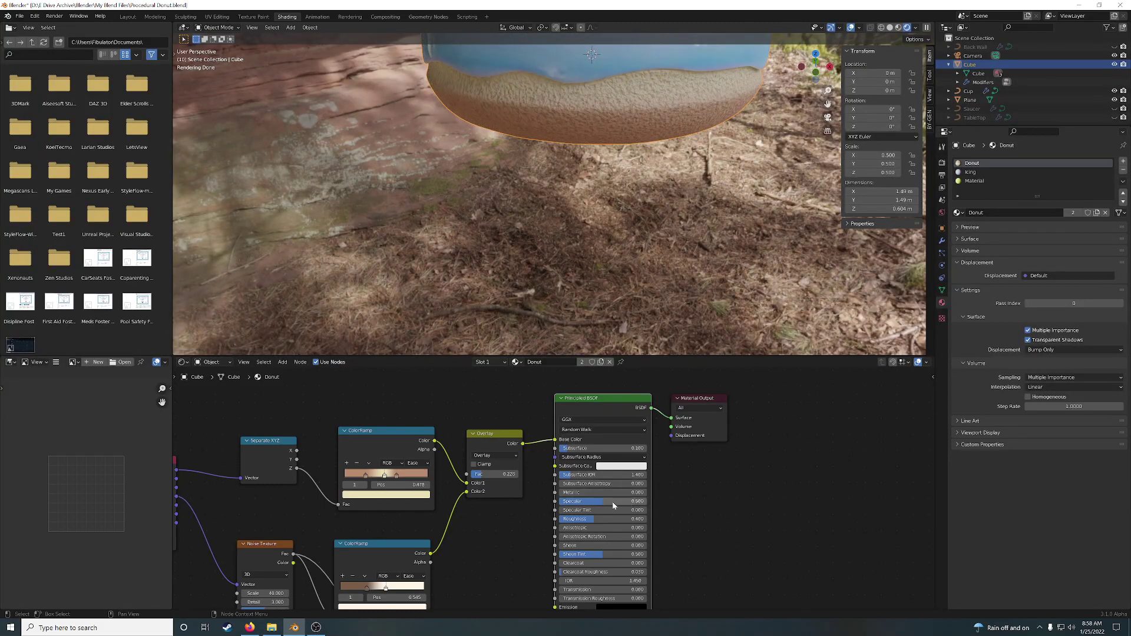
scroll(698, 508, down, 1)
middle_drag(700, 524, 701, 473)
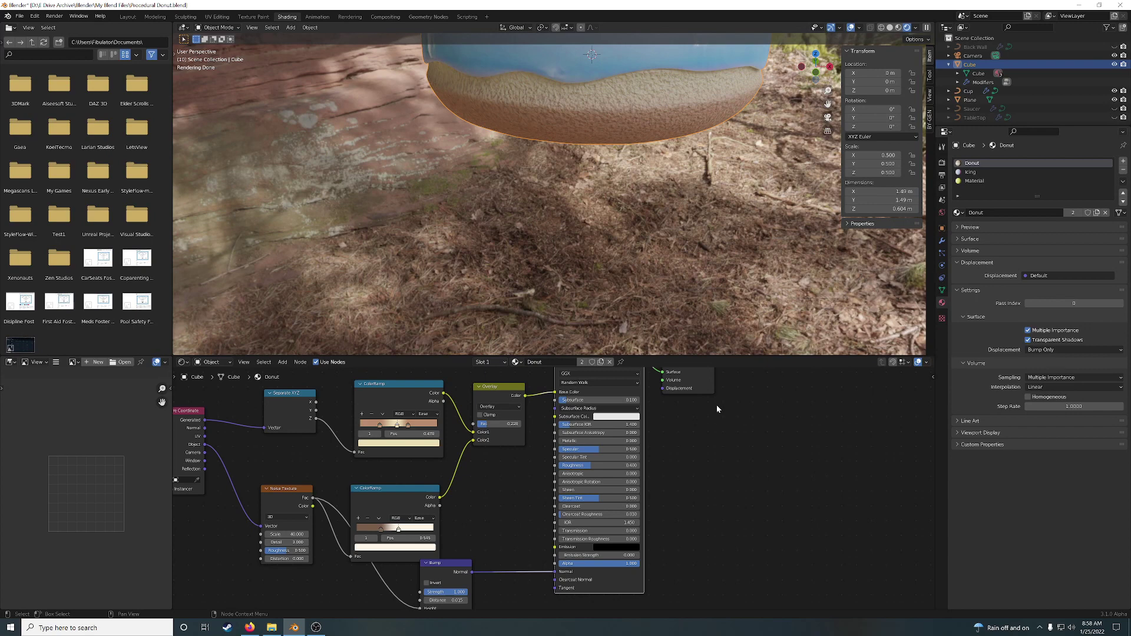
scroll(716, 405, down, 1)
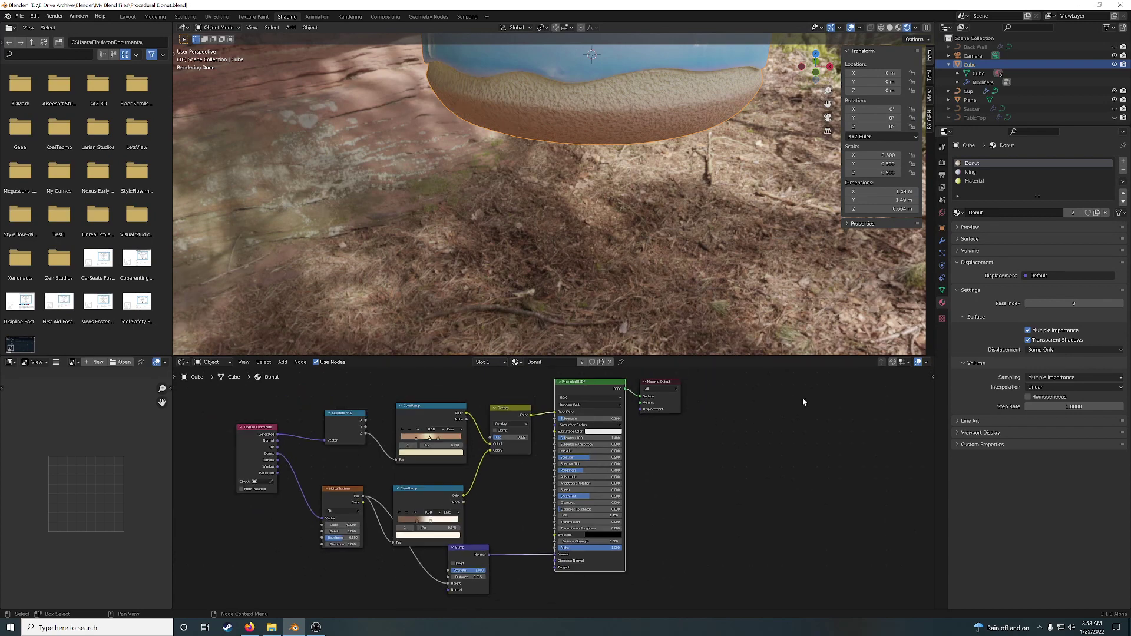
- Show the Icing material's nodes and frame the whole donut in the viewport
click(979, 172)
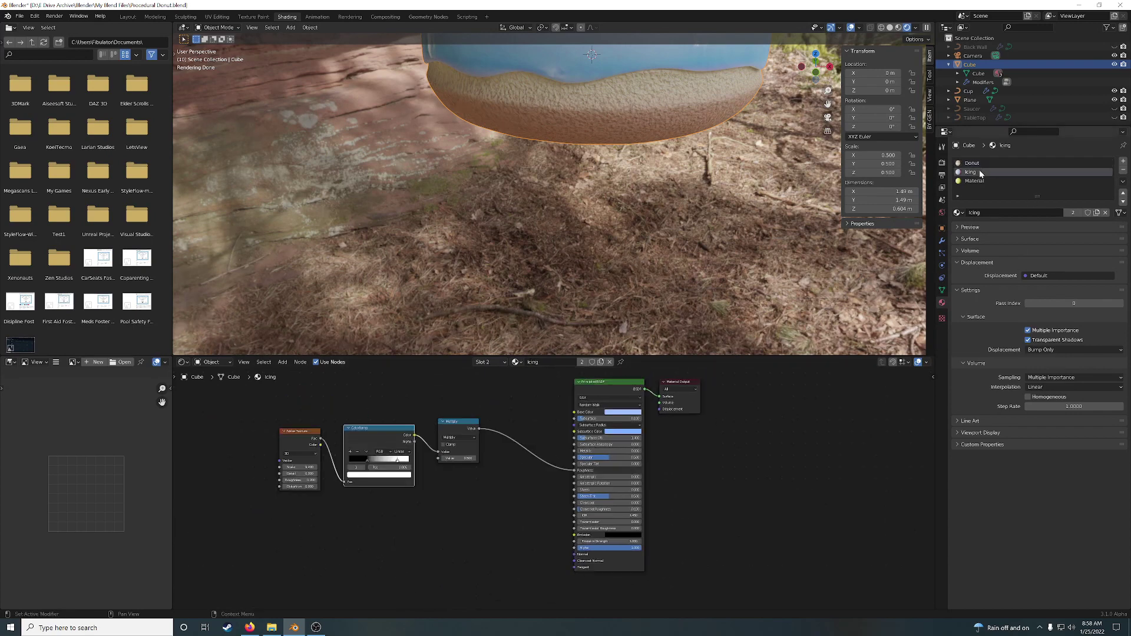
scroll(544, 489, up, 3)
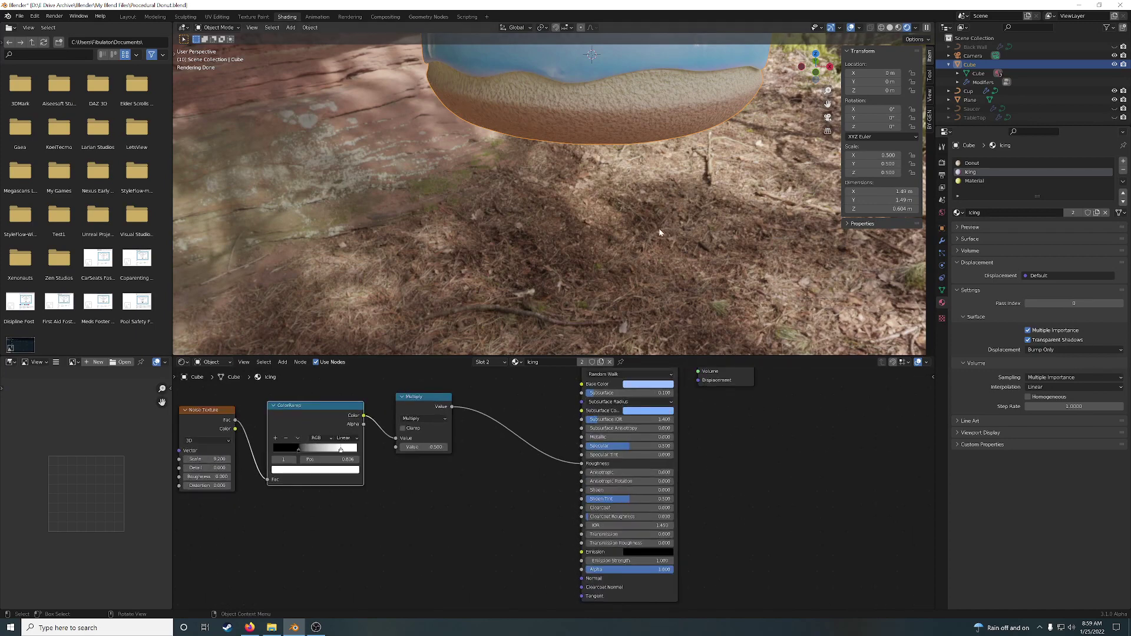
key(KP_Decimal)
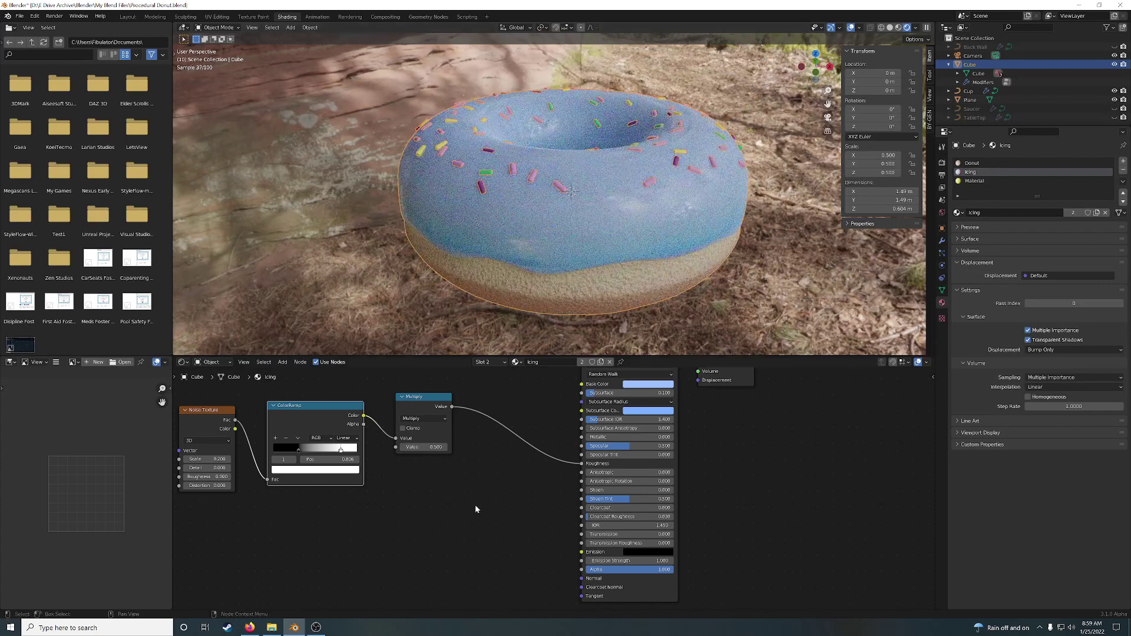
- Show the nodes of the sprinkles' material named Material and review its Object Info, ColorRamp and Principled BSDF chain
middle_drag(457, 511, 501, 510)
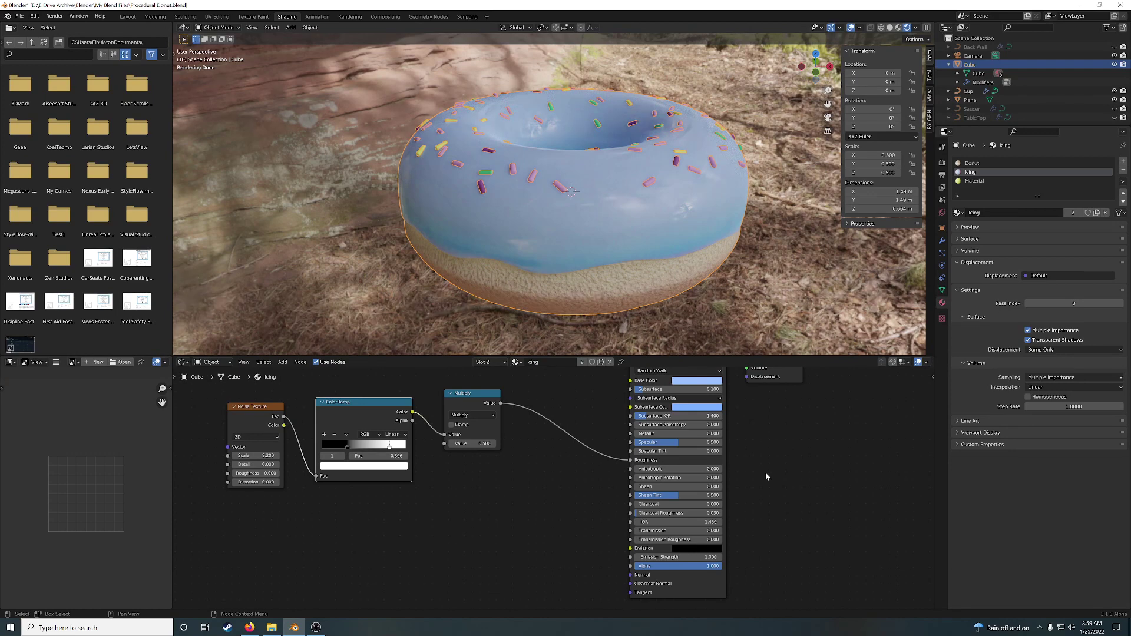
click(977, 182)
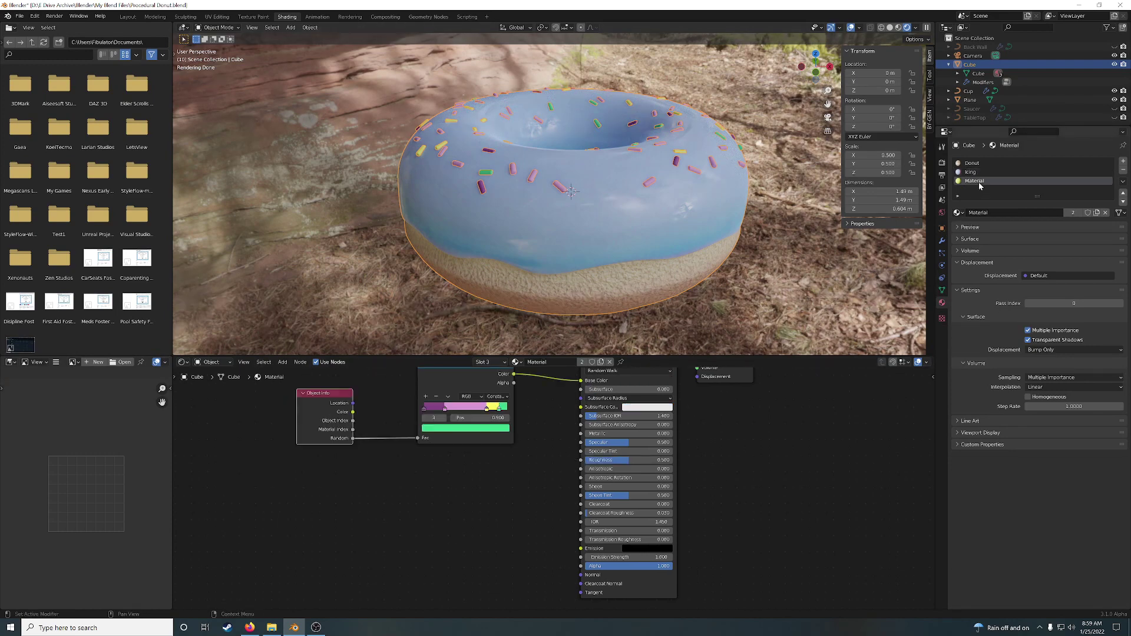
middle_drag(447, 494, 448, 522)
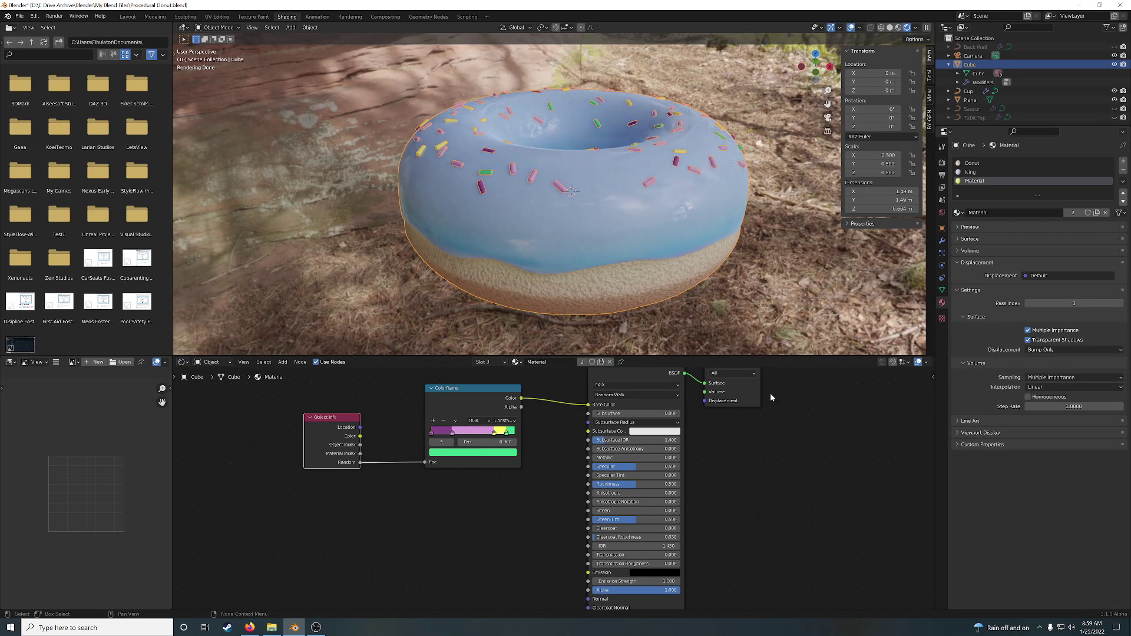
click(949, 64)
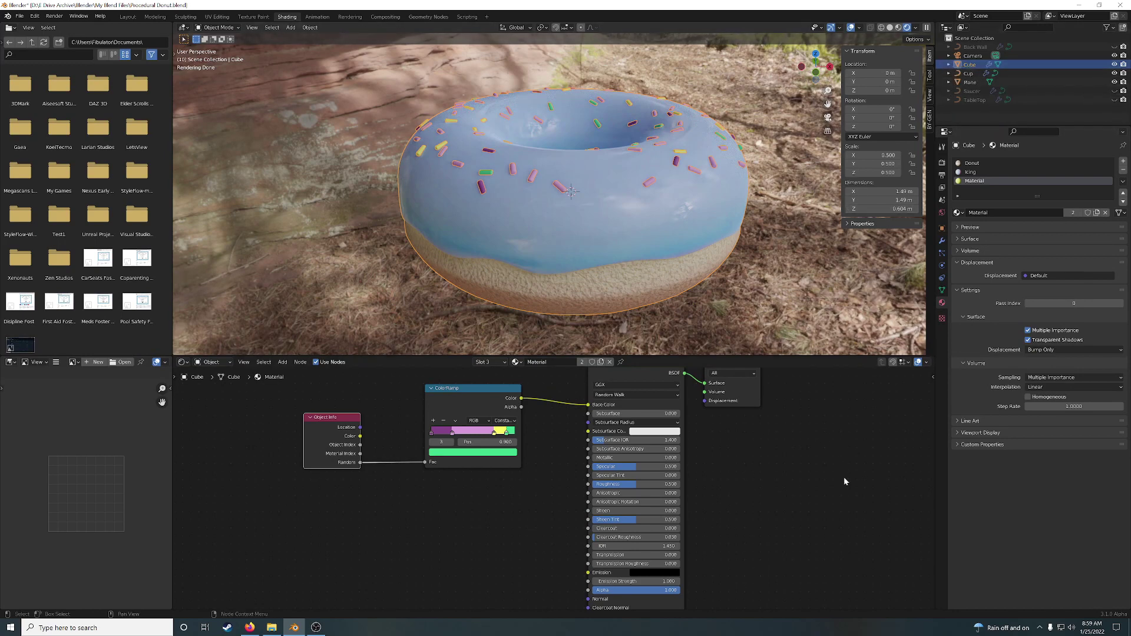
key(Home)
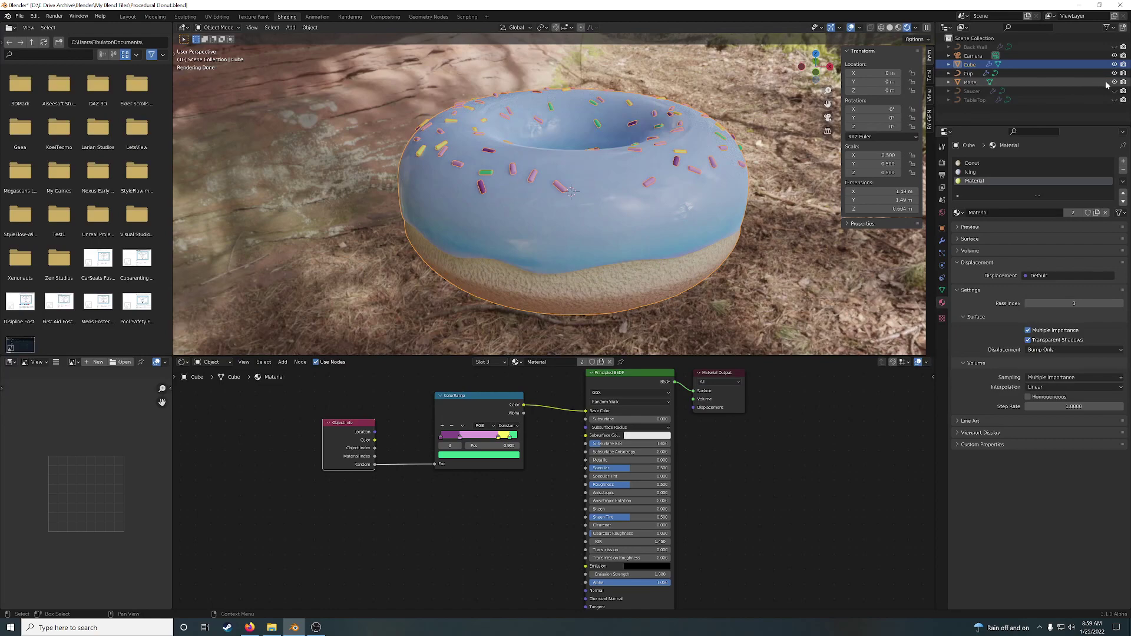
- Unhide the TableTop object, select it and show its CounterTop geometry nodes
click(1114, 100)
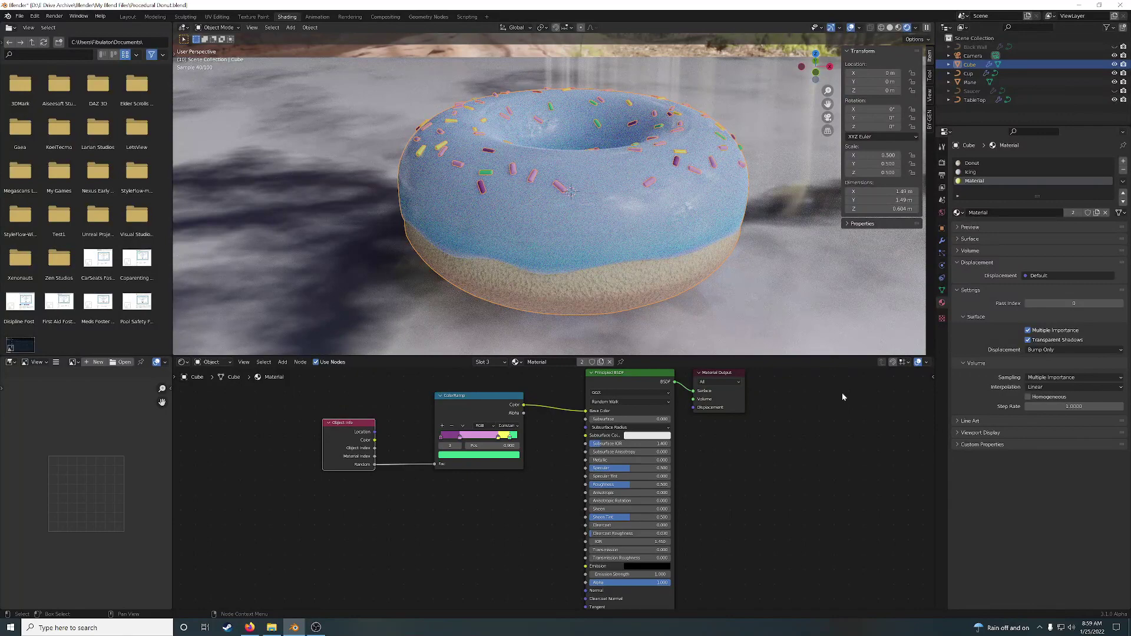
click(973, 101)
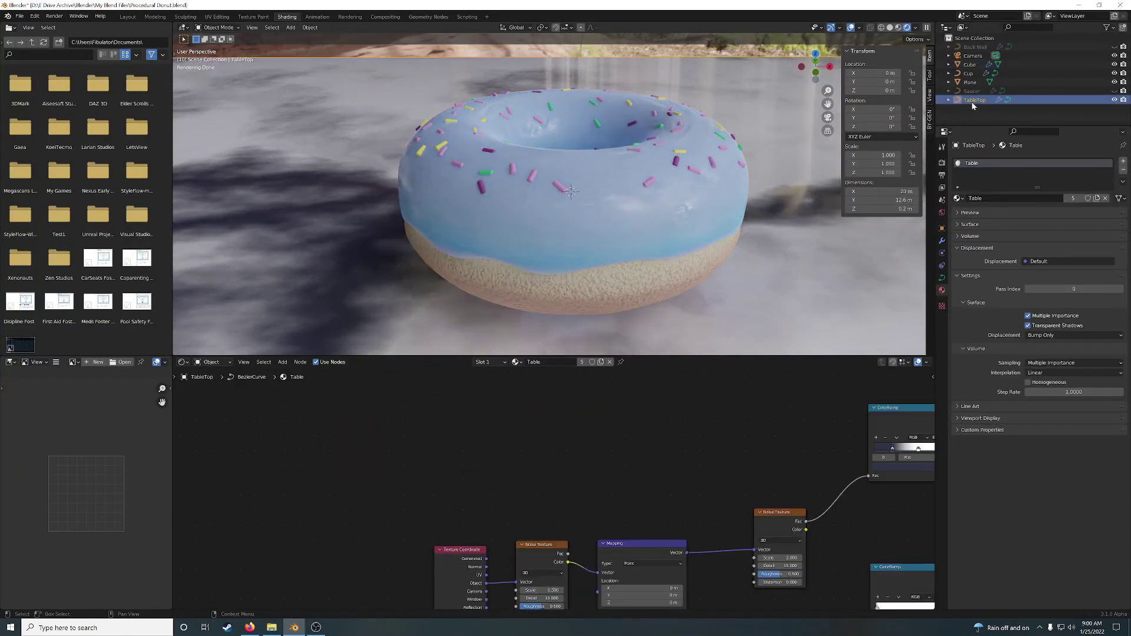
click(435, 18)
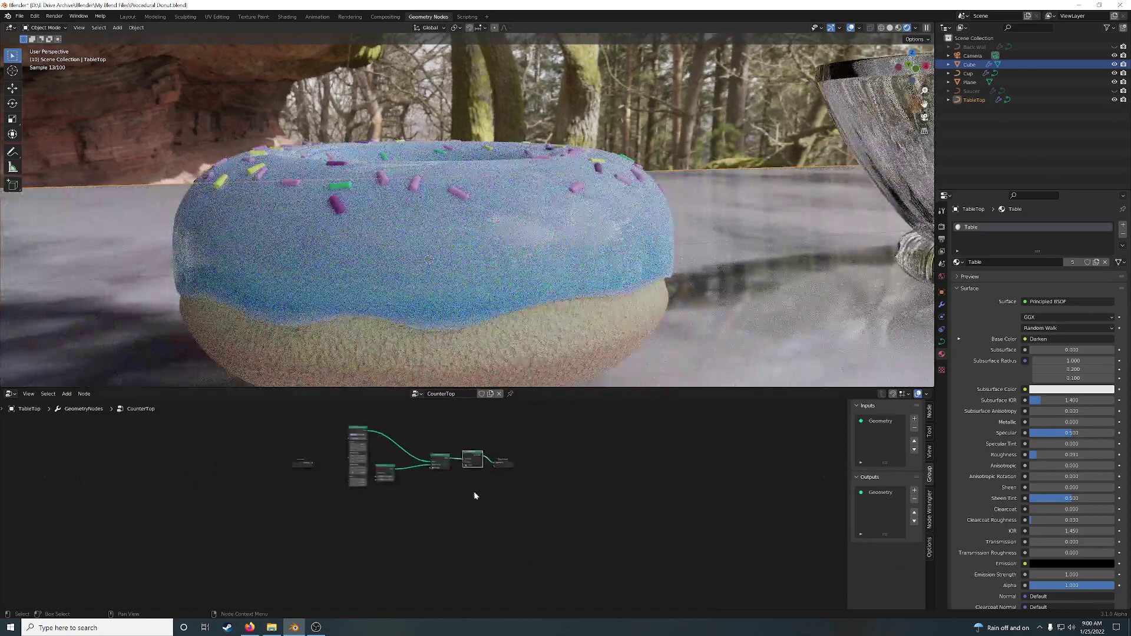
middle_drag(651, 377, 751, 235)
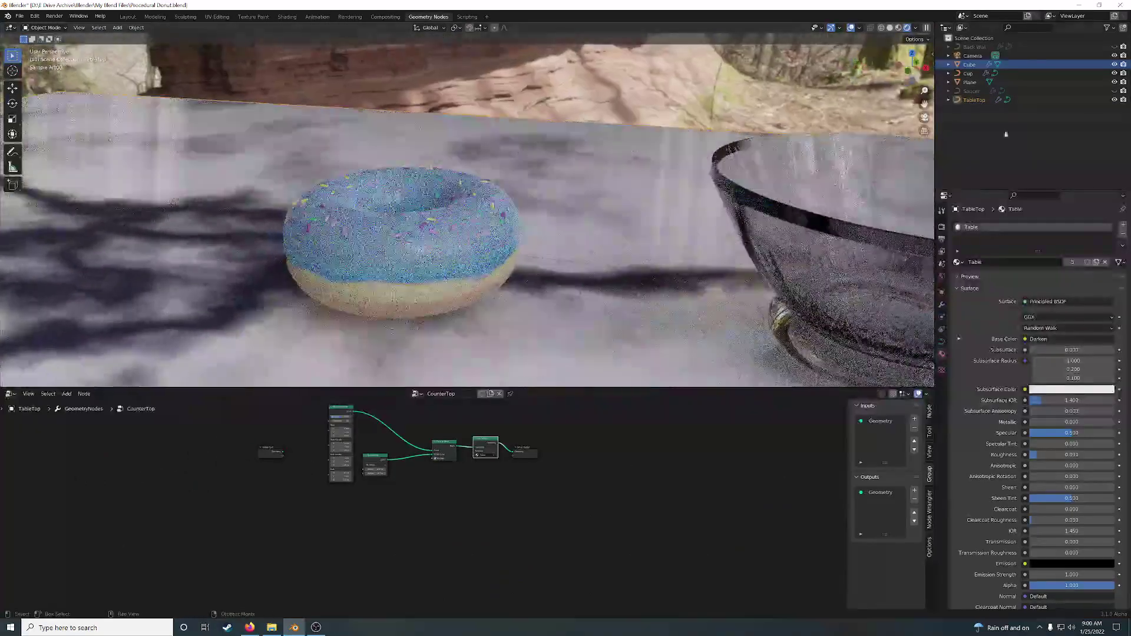
- Unhide the Back Wall object behind the table top and examine the CounterTop node tree
click(1114, 46)
scroll(429, 529, up, 2)
middle_drag(443, 493, 522, 544)
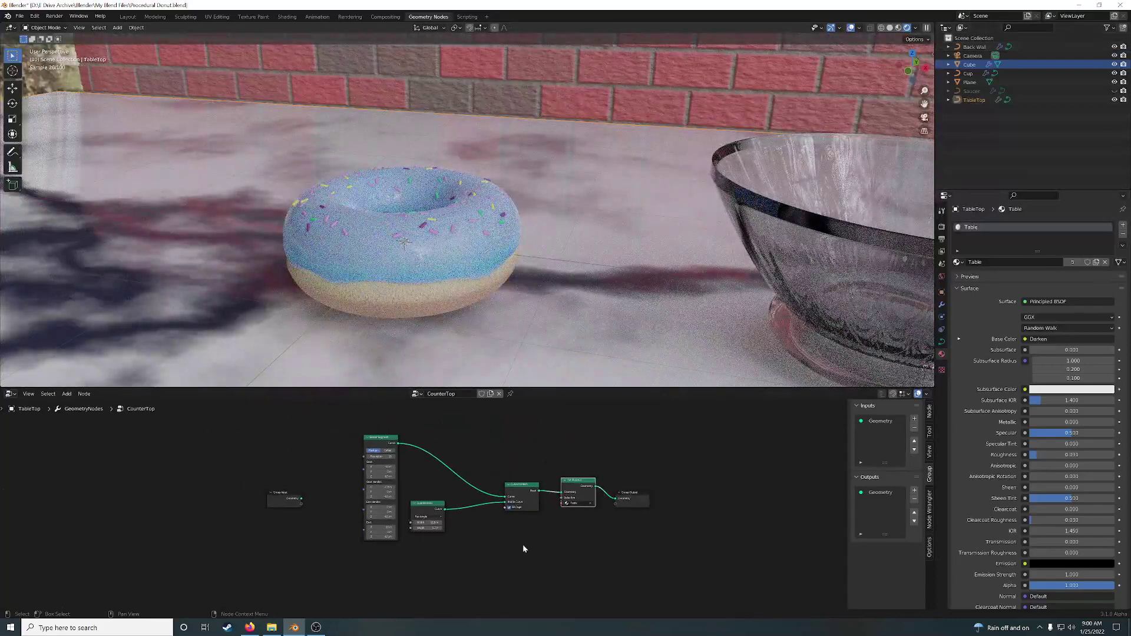
scroll(524, 546, up, 2)
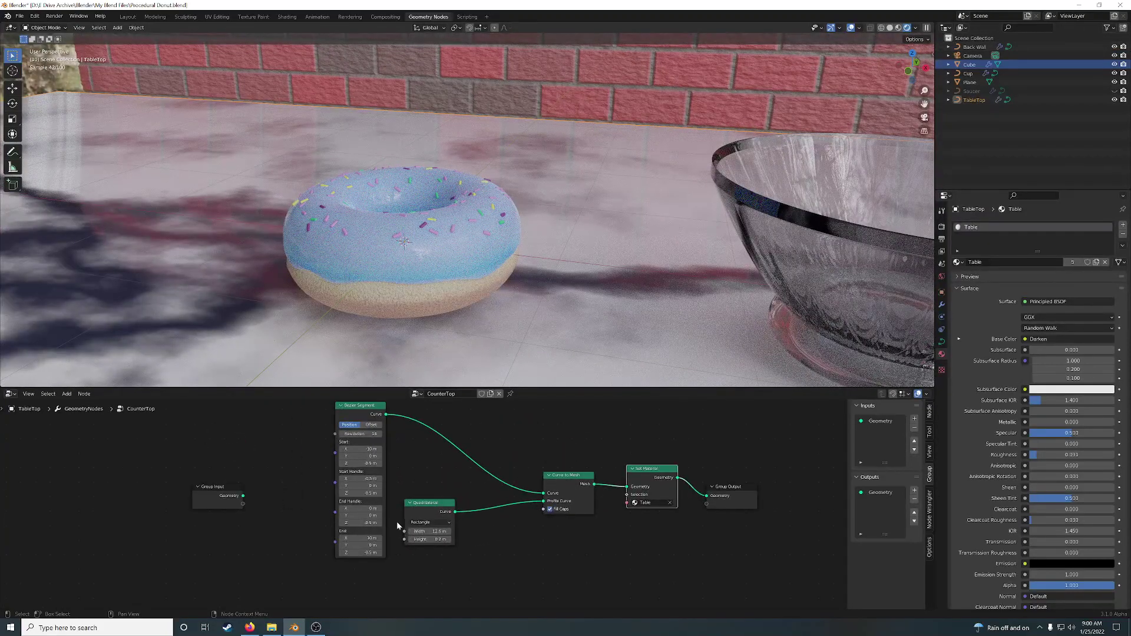
- Rearrange the CounterTop nodes so the Bezier Segment node sits directly above the Quadrilateral node
drag(436, 507, 431, 544)
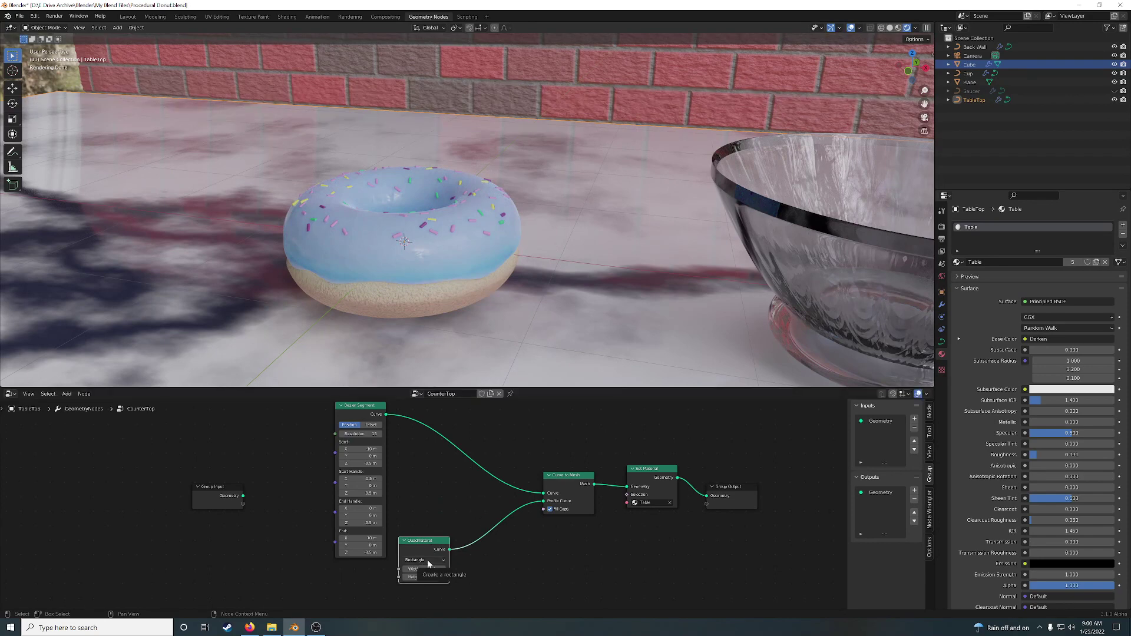
click(365, 412)
drag(365, 412, 428, 386)
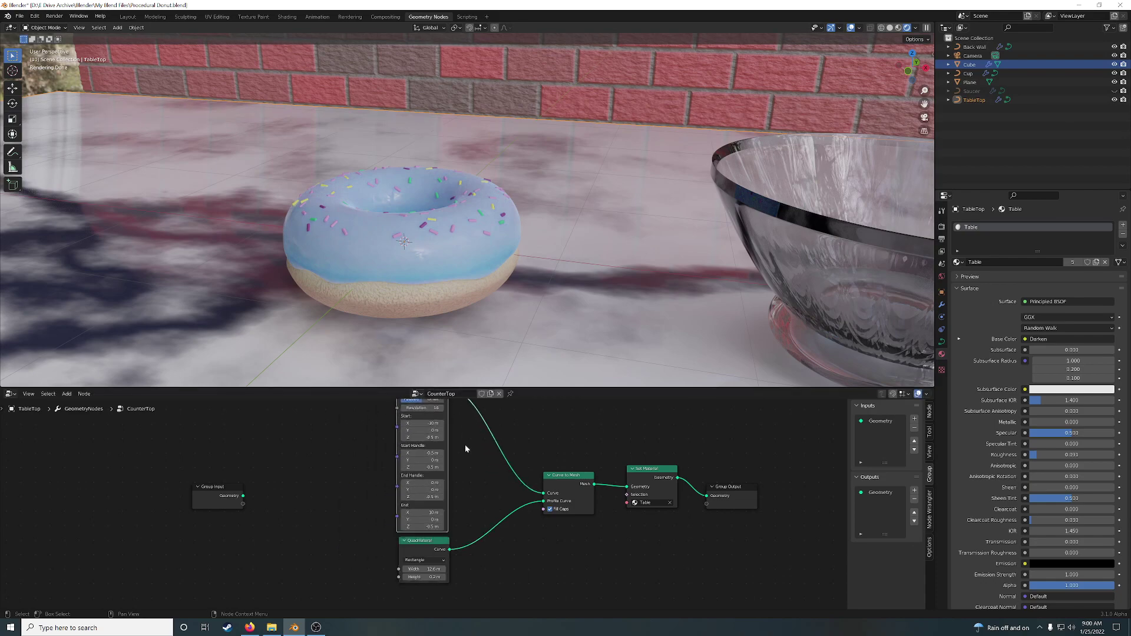
scroll(463, 479, down, 1)
scroll(463, 479, down, 1)
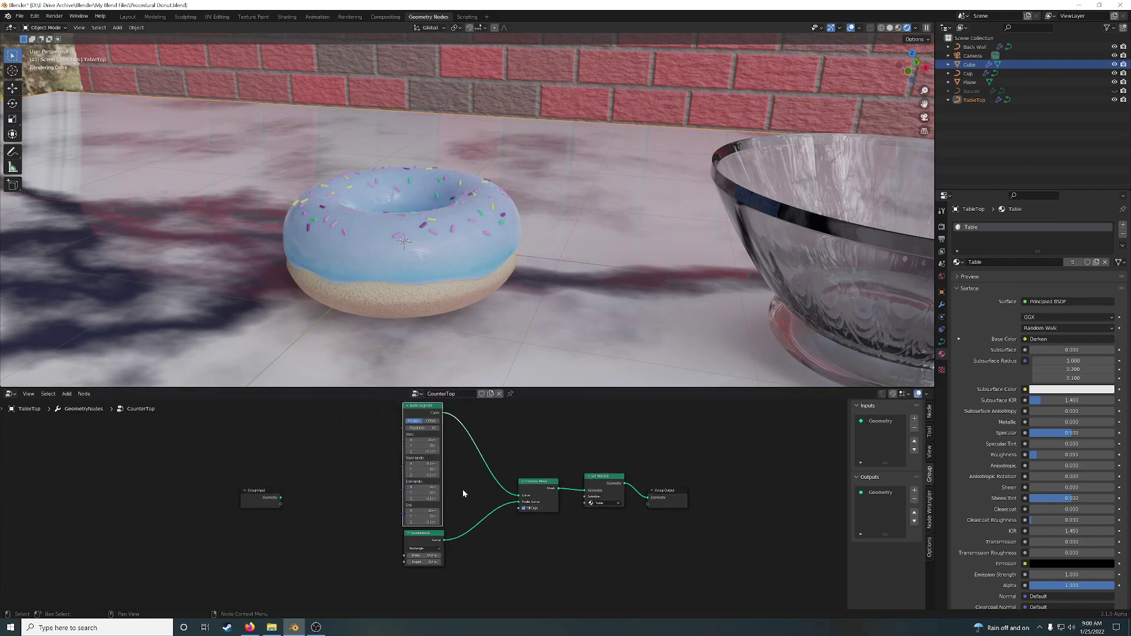
- Examine the table top from several angles along with the Bezier Segment, Quadrilateral and Curve to Mesh nodes that build it
scroll(413, 265, down, 5)
middle_drag(413, 265, 454, 294)
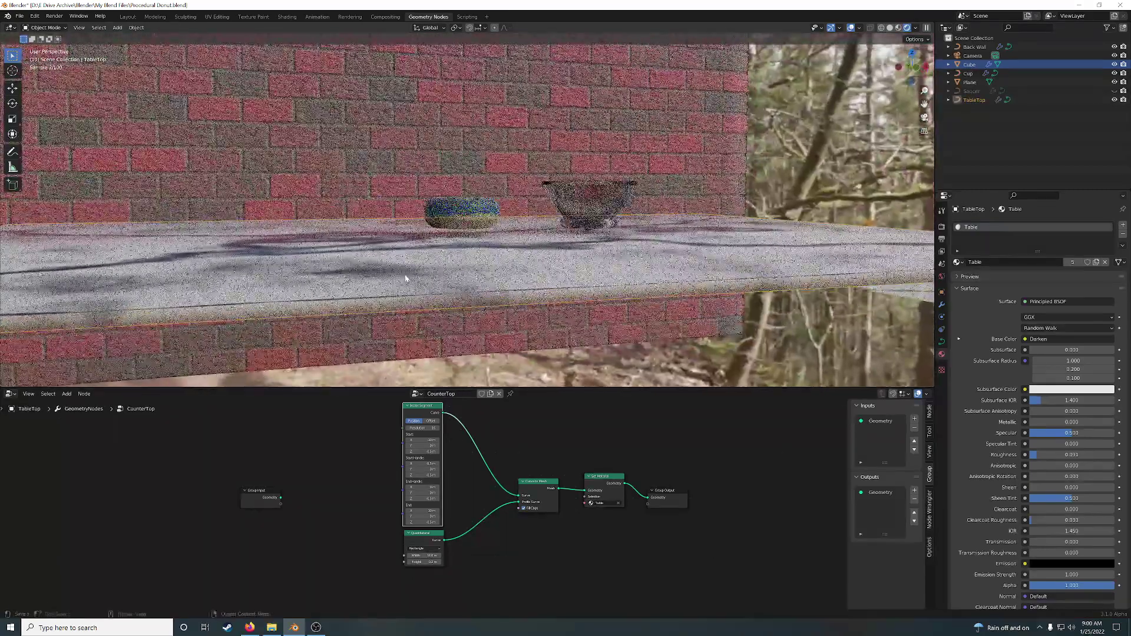
scroll(524, 324, up, 2)
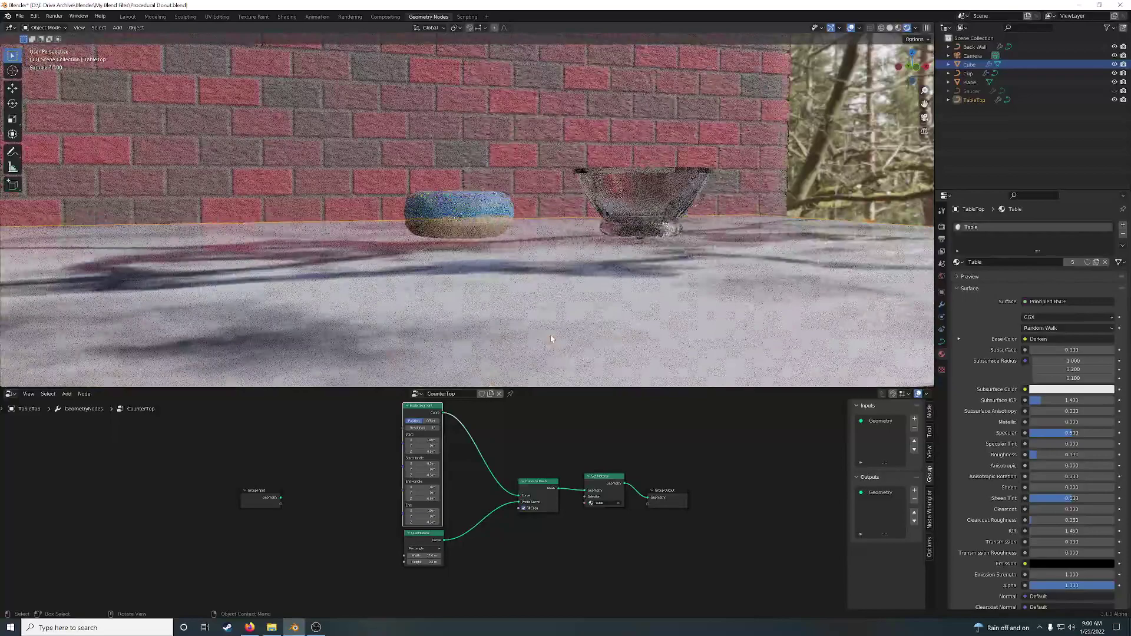
middle_drag(552, 338, 551, 298)
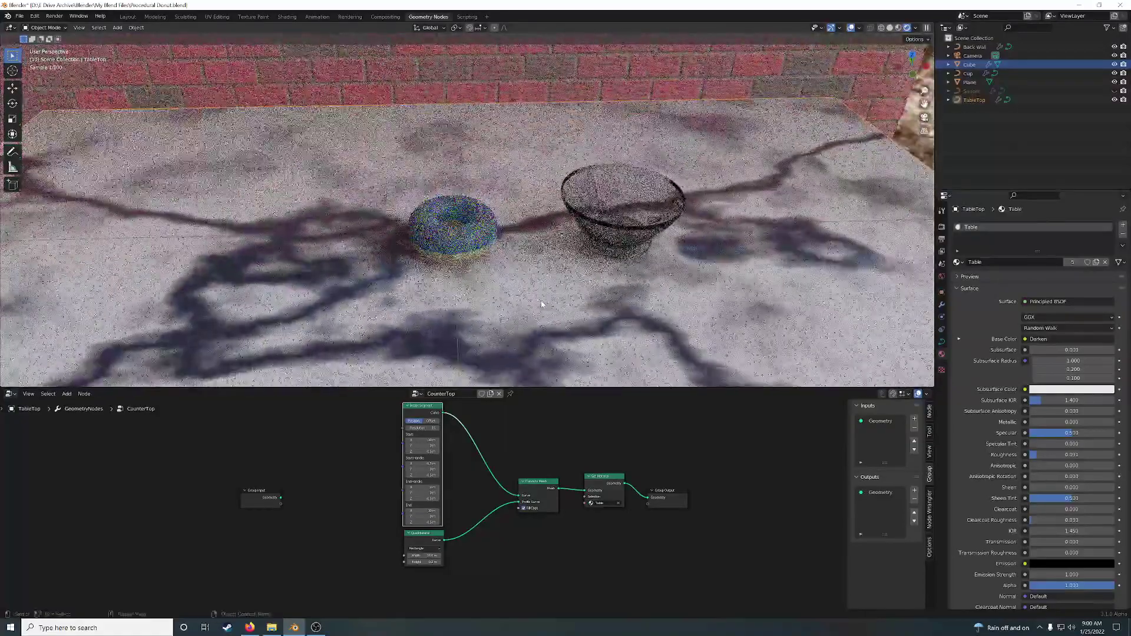
scroll(486, 488, up, 3)
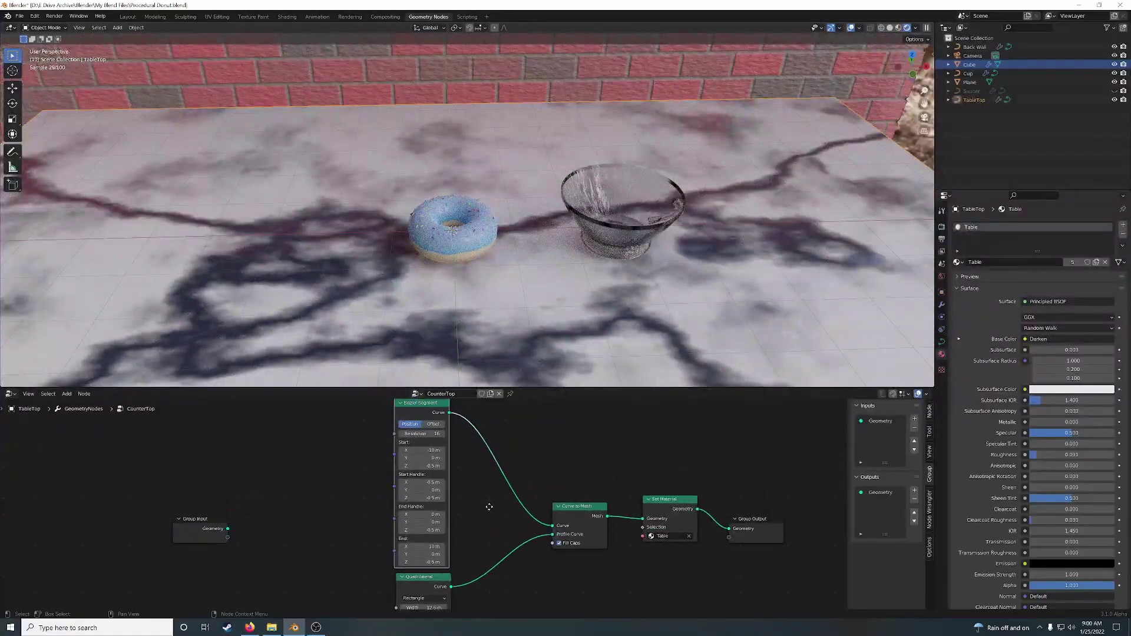
scroll(512, 509, up, 1)
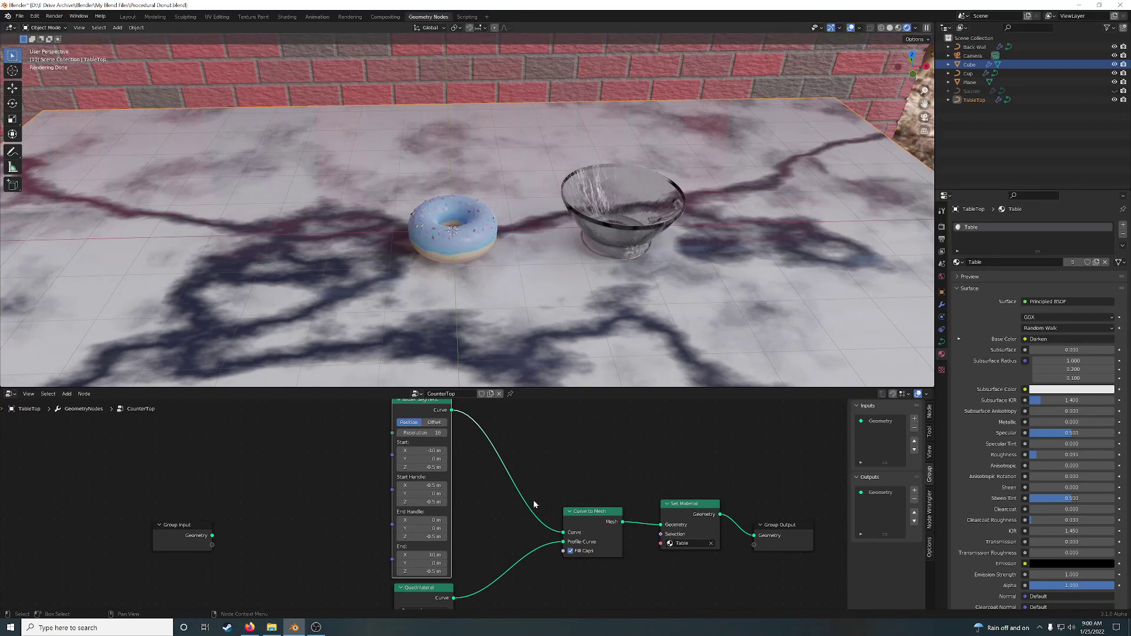
scroll(476, 481, down, 1)
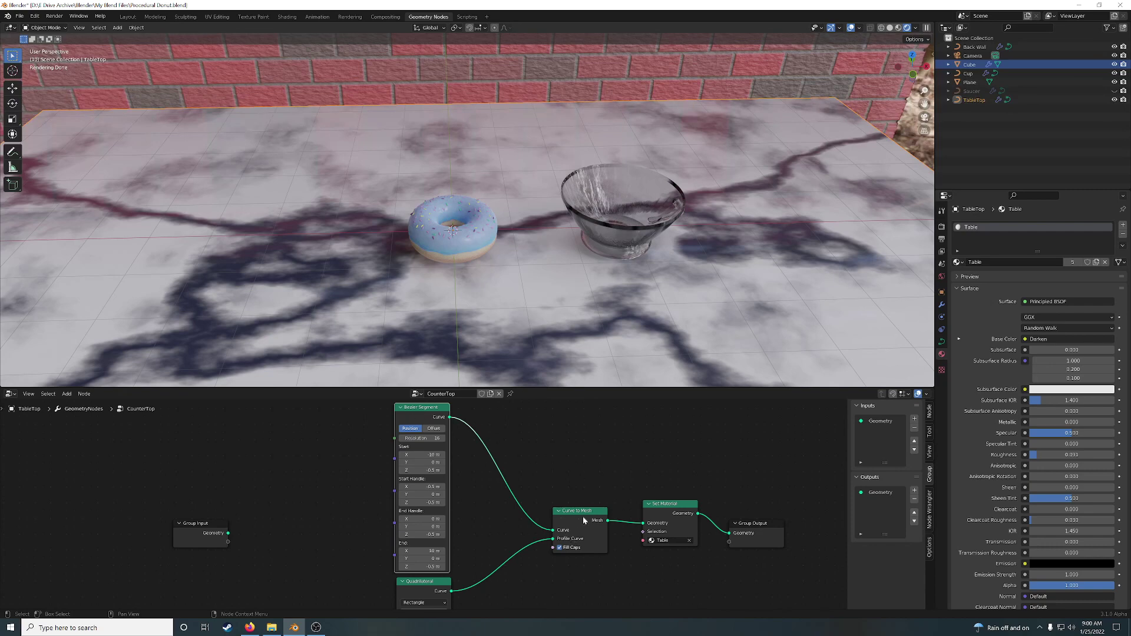
middle_drag(392, 595, 378, 564)
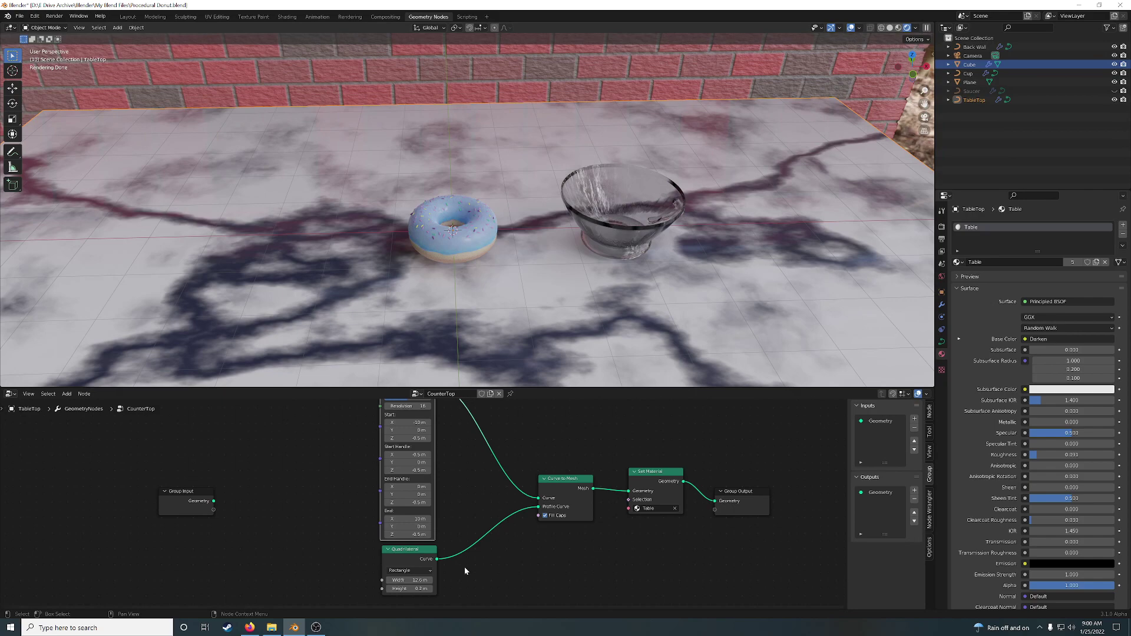
- Try the Trapezoid and Kite modes on the Quadrilateral profile node and inspect the table top's shape from below
click(424, 570)
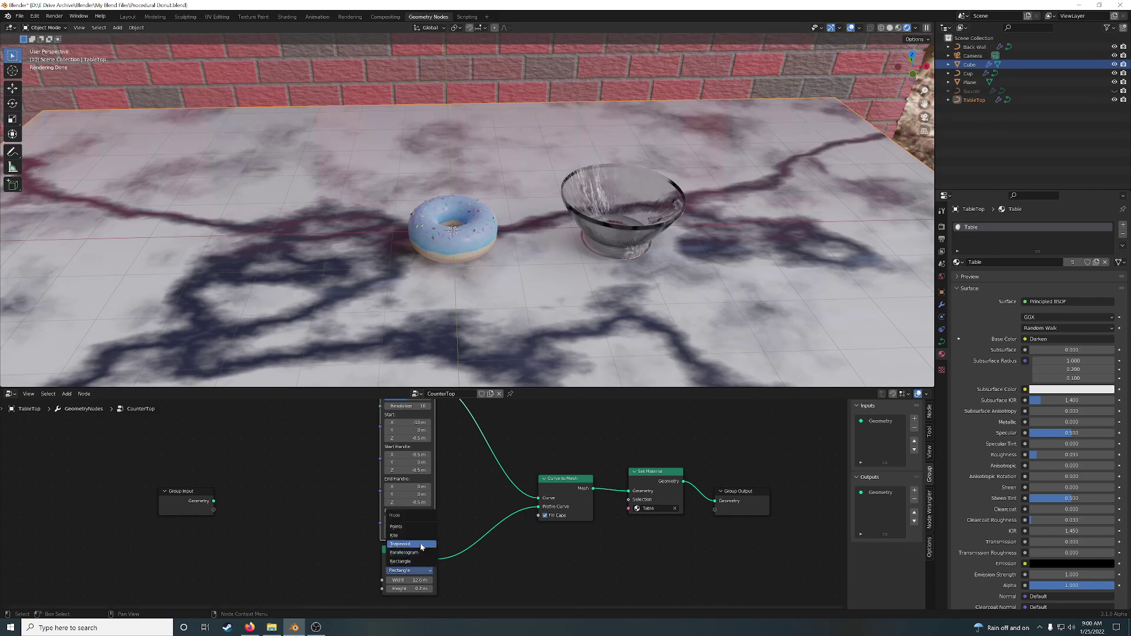
click(422, 544)
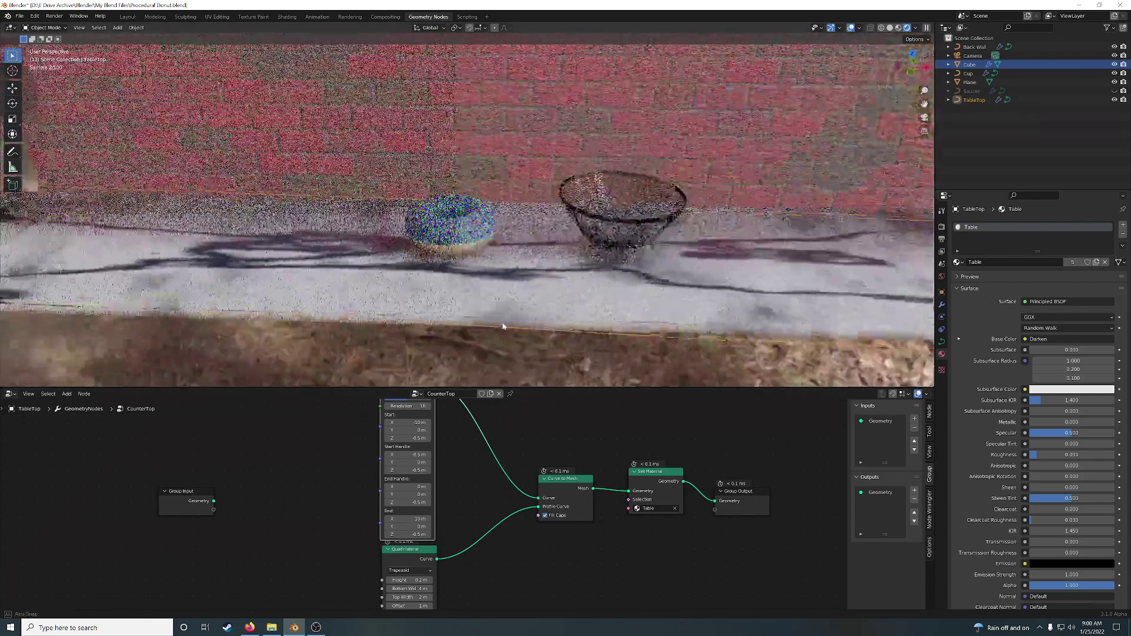
middle_drag(503, 326, 416, 291)
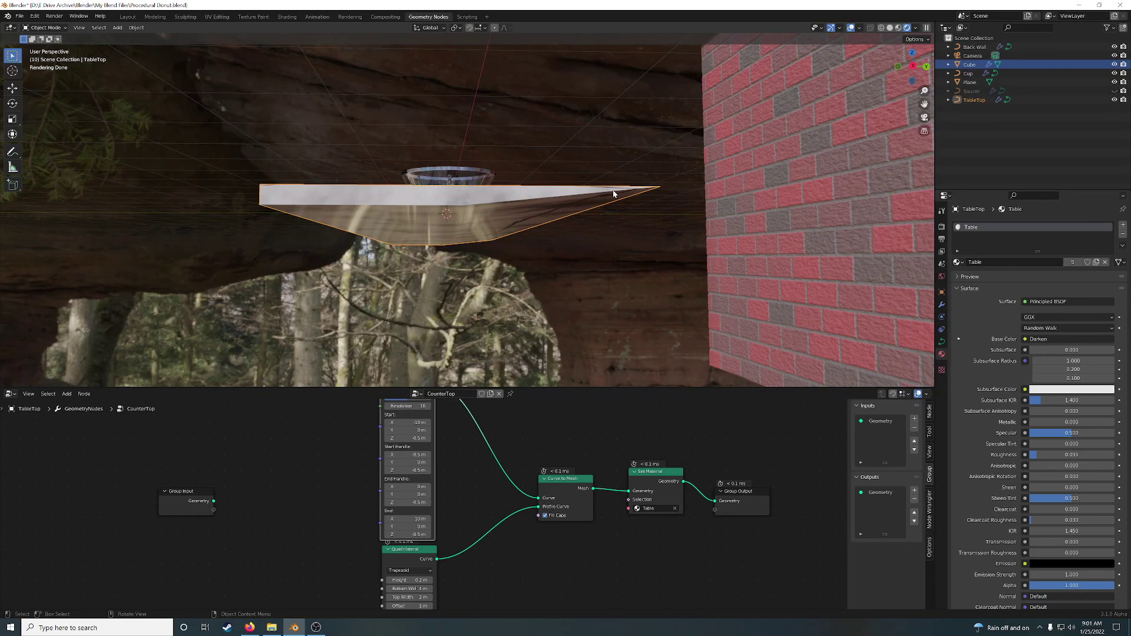
click(408, 571)
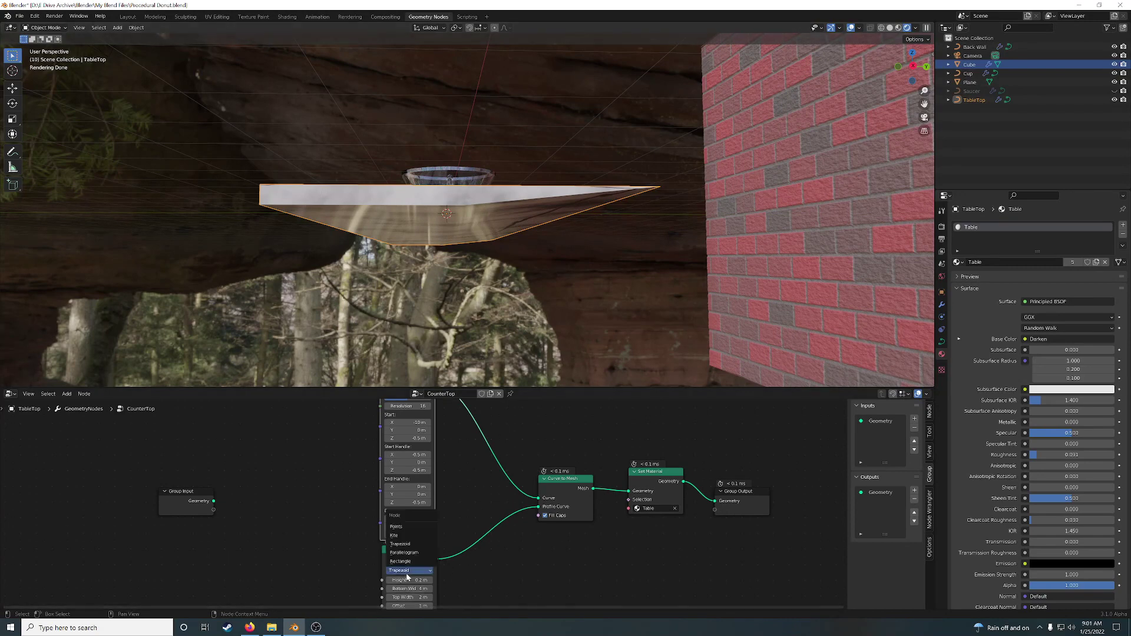
click(395, 535)
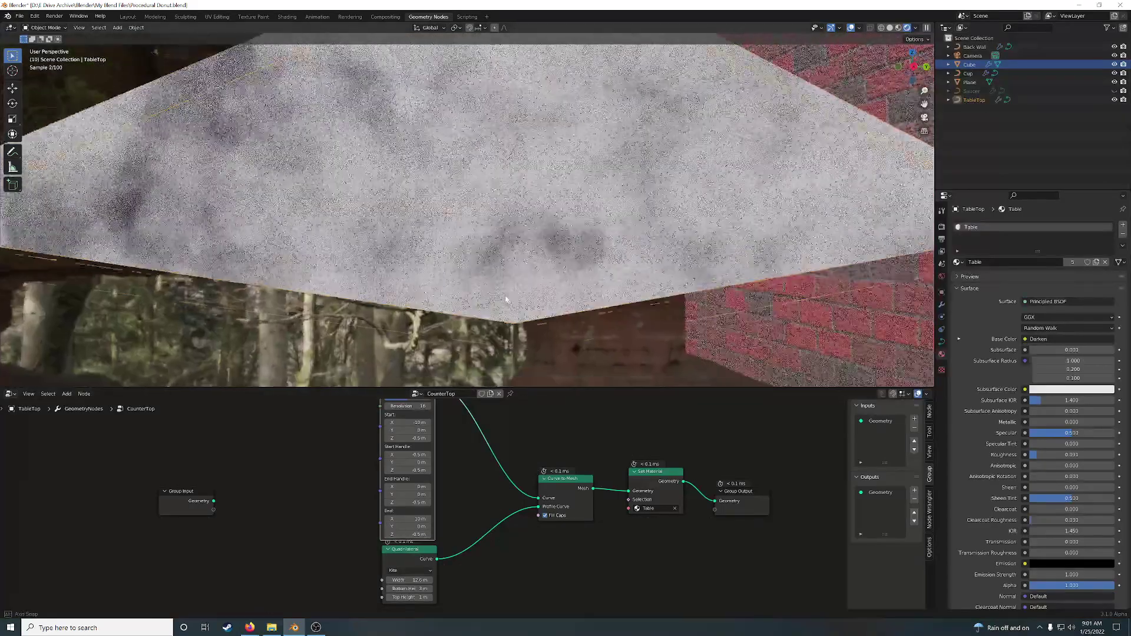
mouse_move(505, 305)
middle_down()
mouse_move(528, 310)
mouse_move(494, 297)
middle_up()
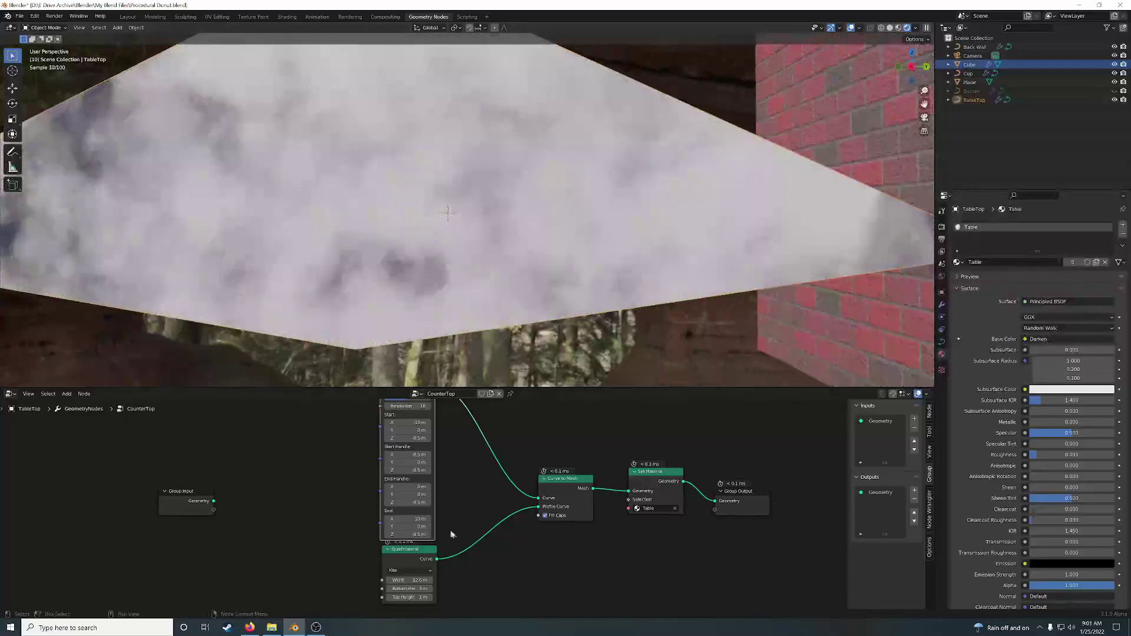
click(412, 570)
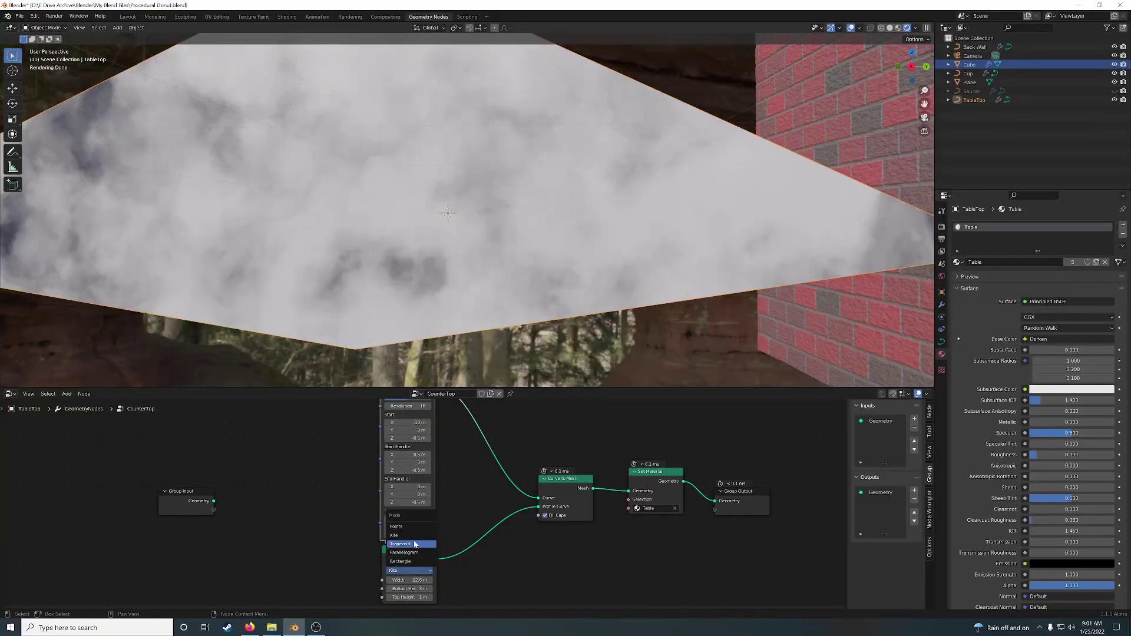
click(414, 543)
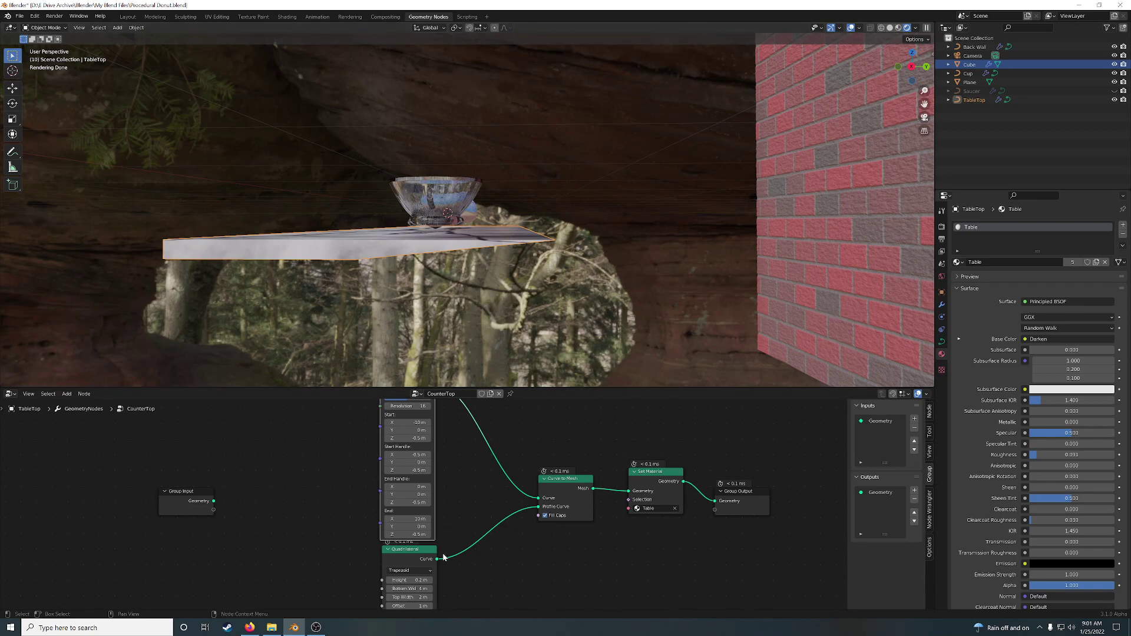
- Set the Quadrilateral profile node back to Rectangle and review the whole table top
click(409, 570)
click(409, 570)
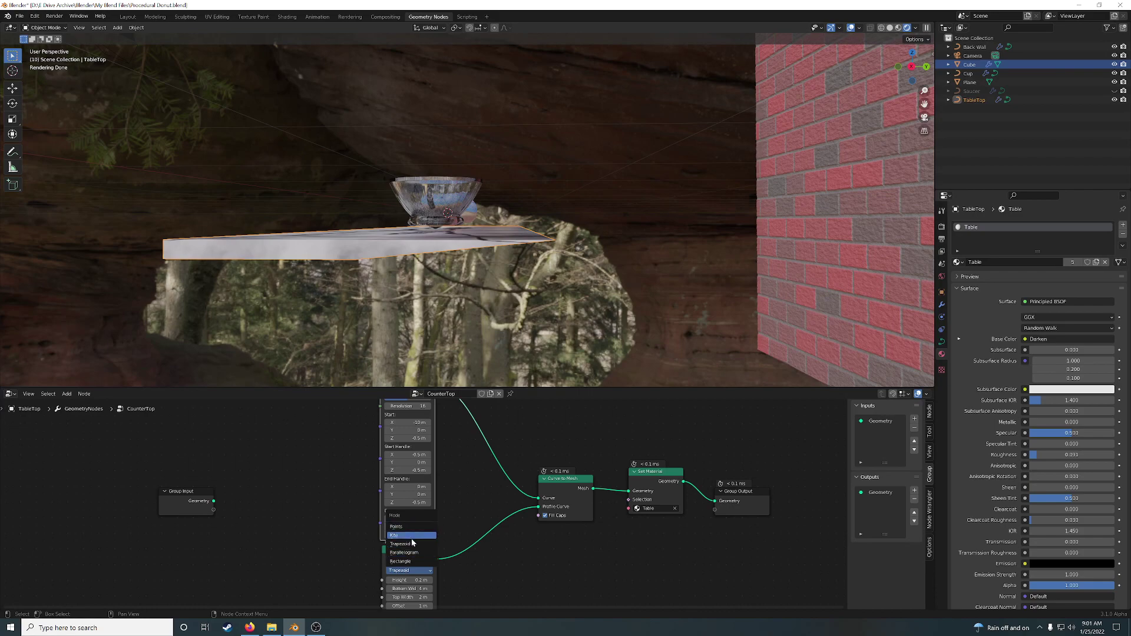
click(413, 562)
middle_drag(494, 329, 552, 353)
middle_drag(617, 444, 568, 460)
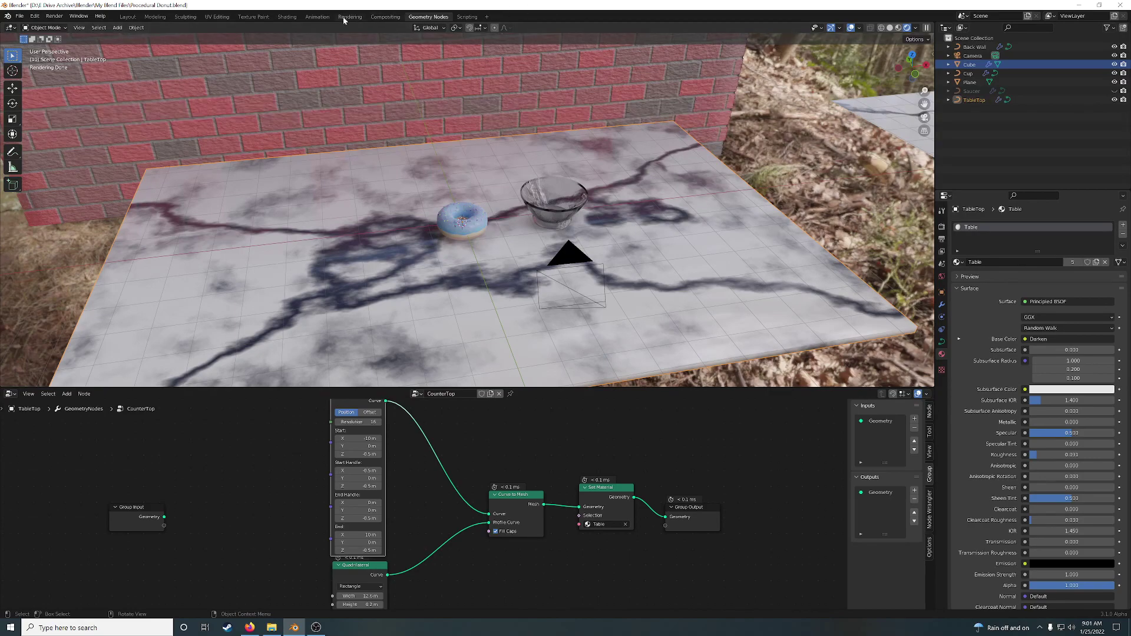
- In the Shading workspace, connect the first Noise Texture's Color straight to the second Noise Texture's Vector and delete the Table material's Mapping node
click(286, 16)
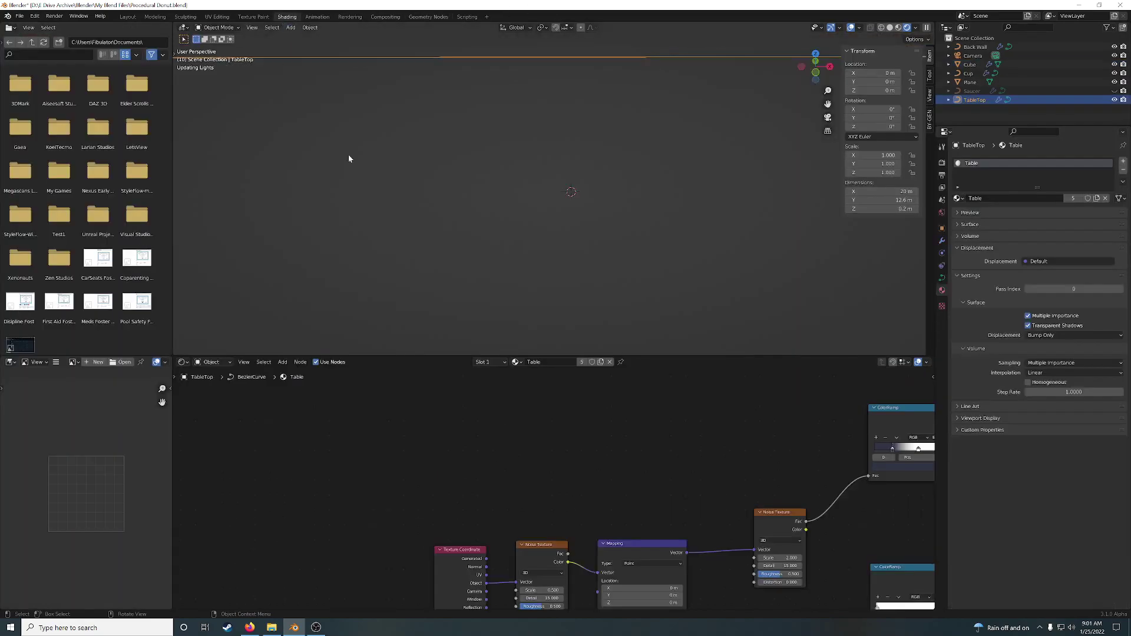
scroll(498, 415, down, 1)
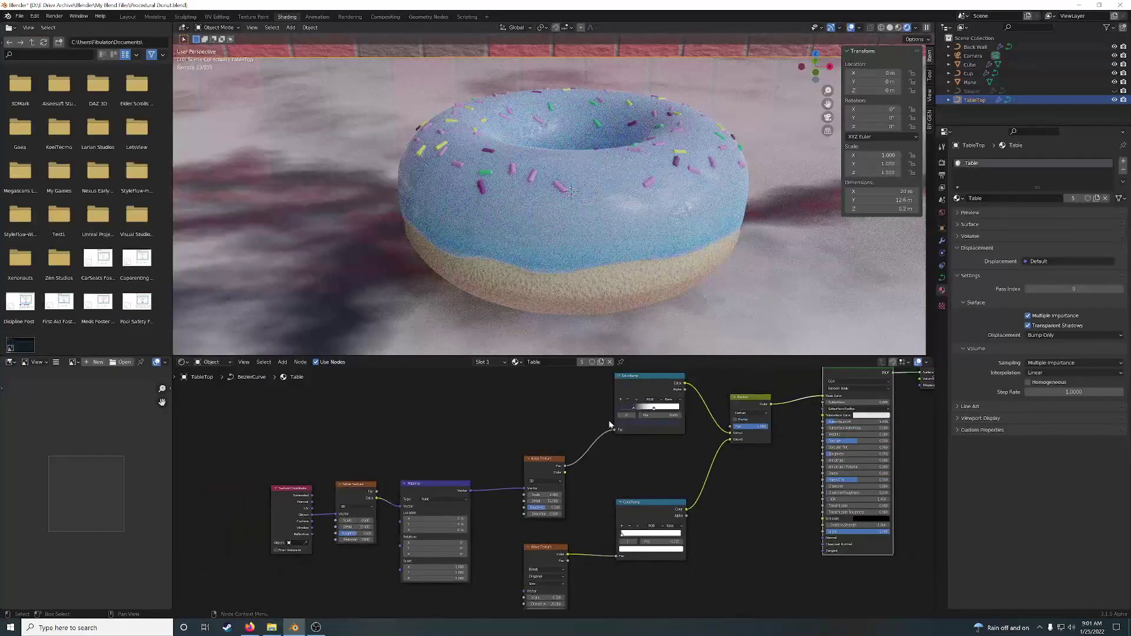
scroll(394, 475, up, 4)
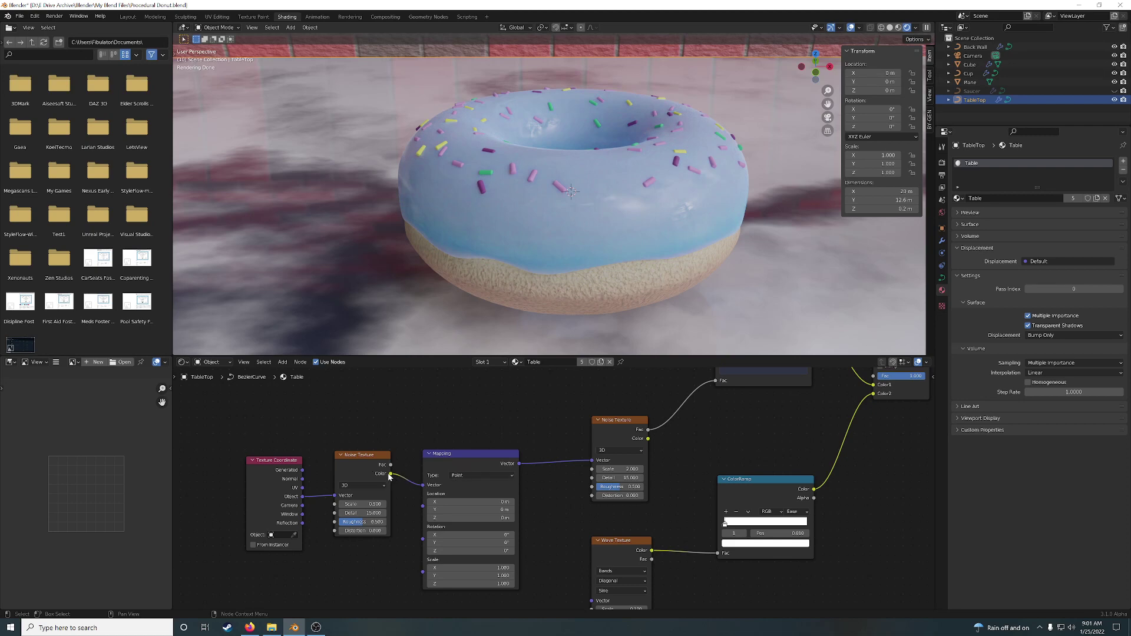
drag(391, 474, 578, 462)
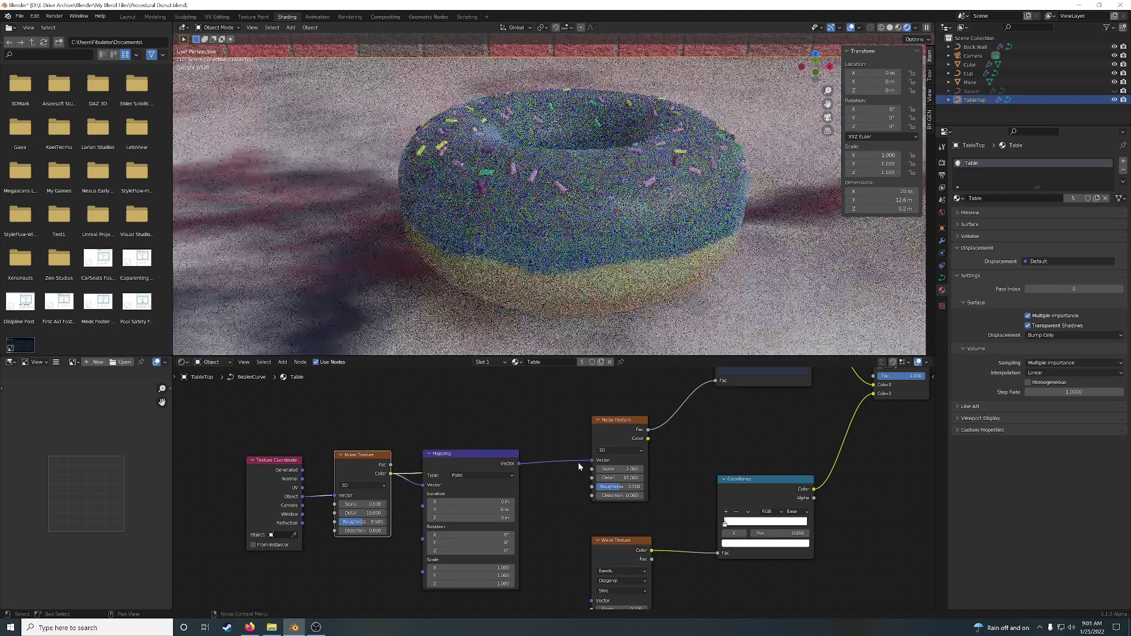
drag(469, 464, 467, 511)
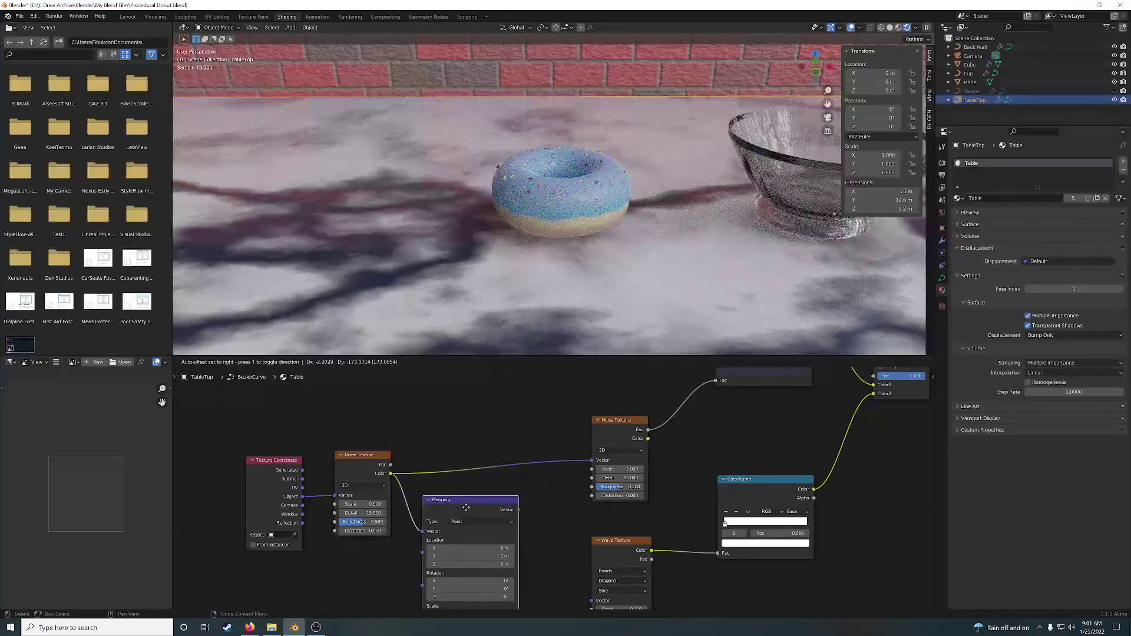
key(x)
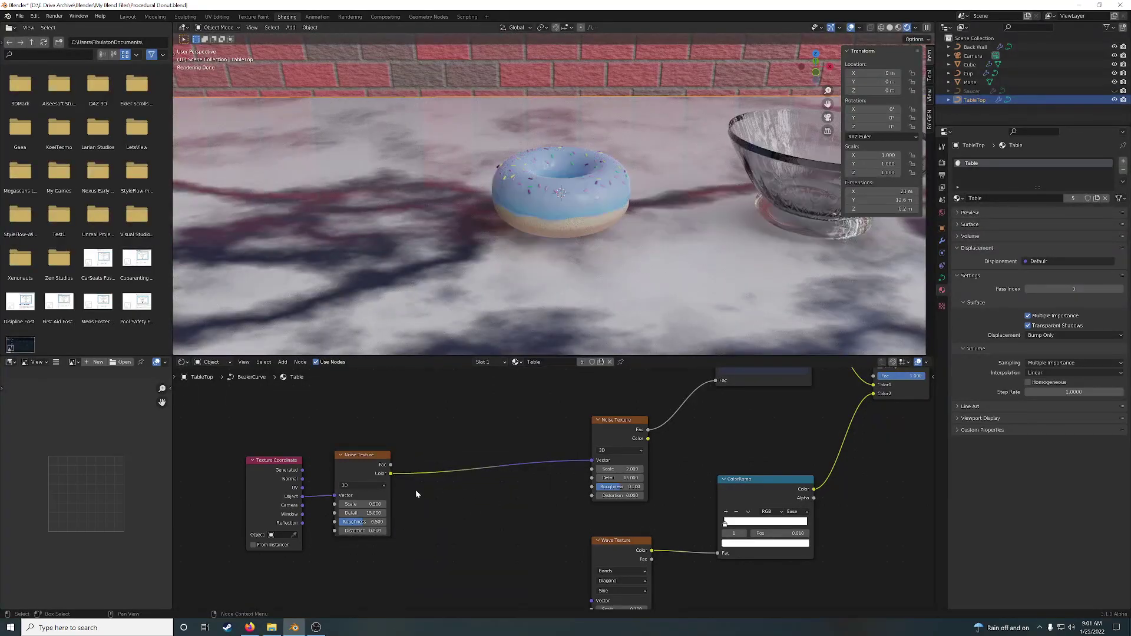
- Move the Texture Coordinate and first Noise Texture nodes together close to the second Noise Texture
scroll(543, 261, down, 3)
drag(251, 425, 380, 564)
drag(374, 471, 499, 439)
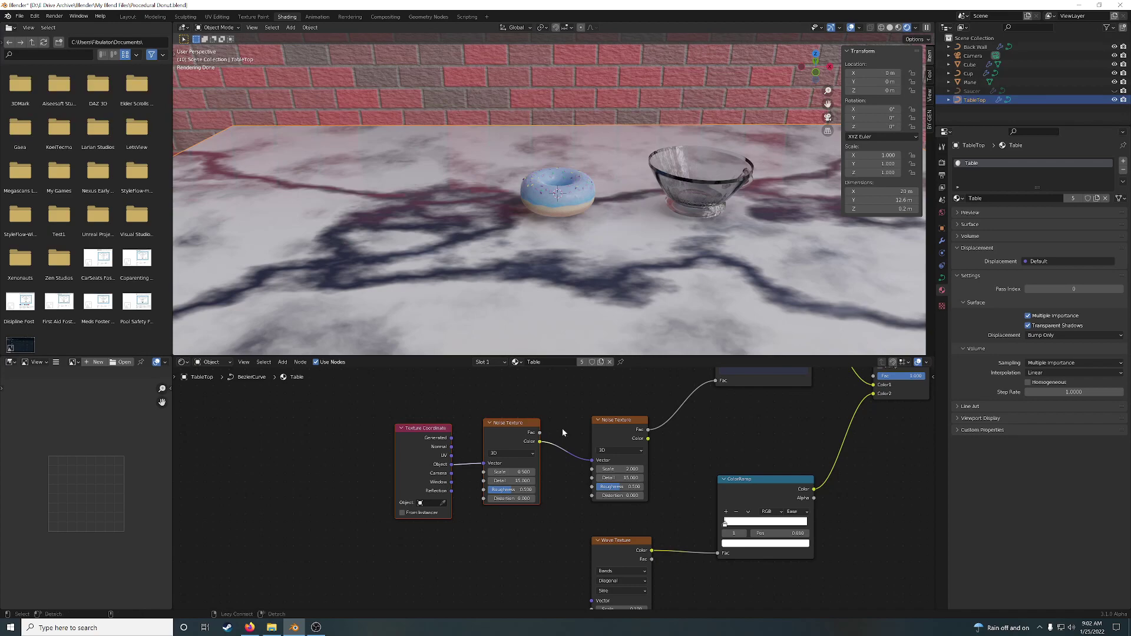
- Preview the first Noise Texture, the second Noise Texture and the upper ColorRamp one after another on the table top
ctrl+shift+click(509, 431)
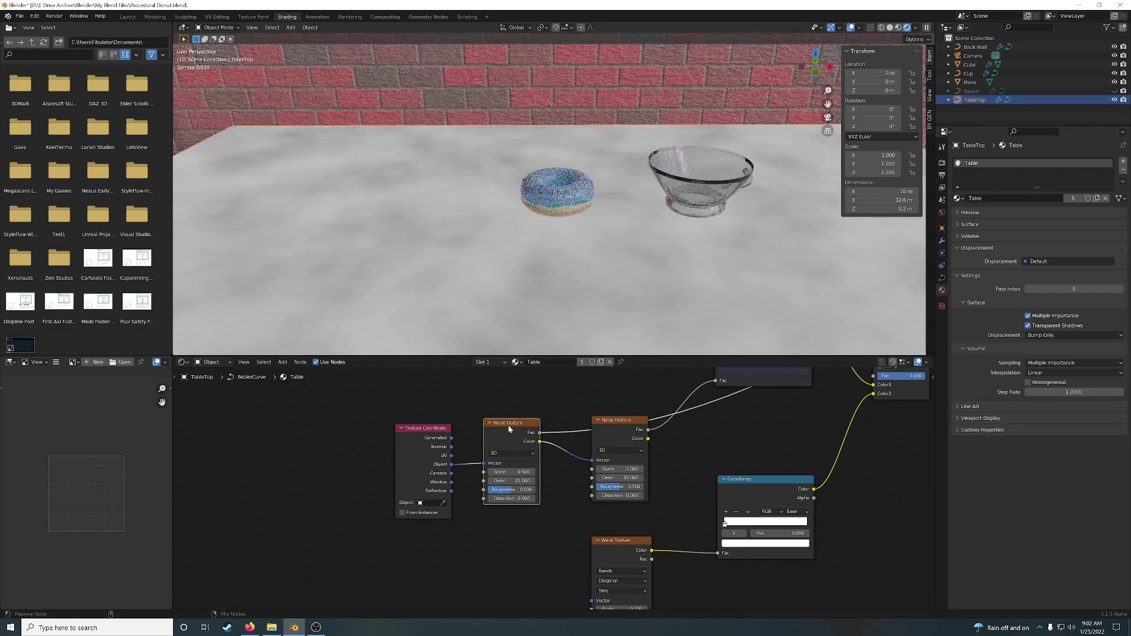
scroll(577, 270, down, 6)
scroll(544, 284, up, 3)
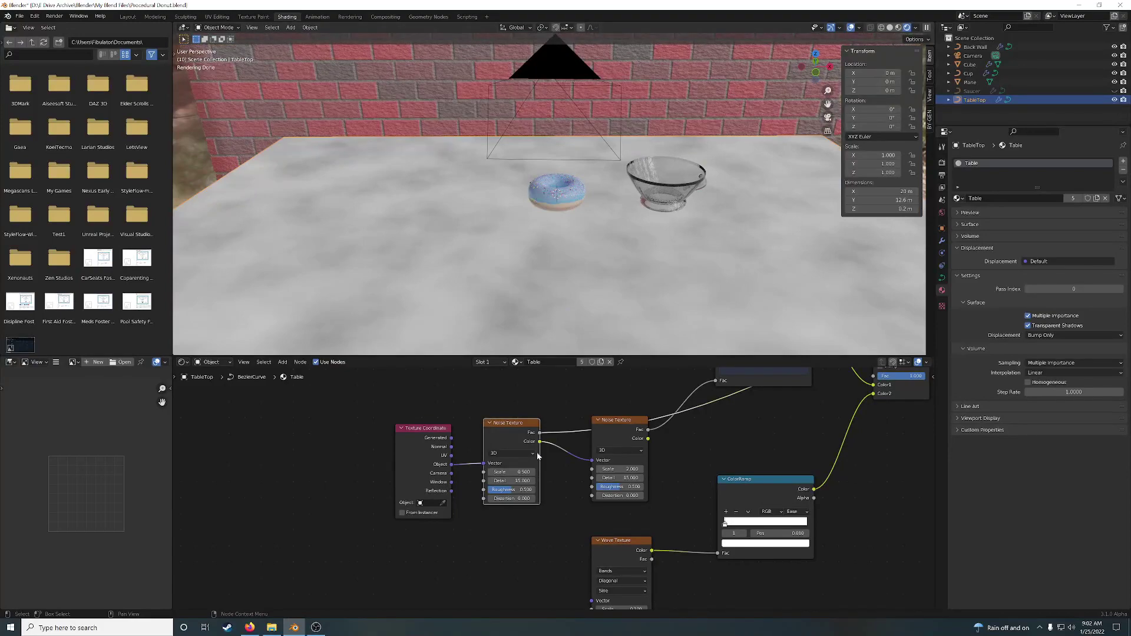
drag(610, 421, 610, 425)
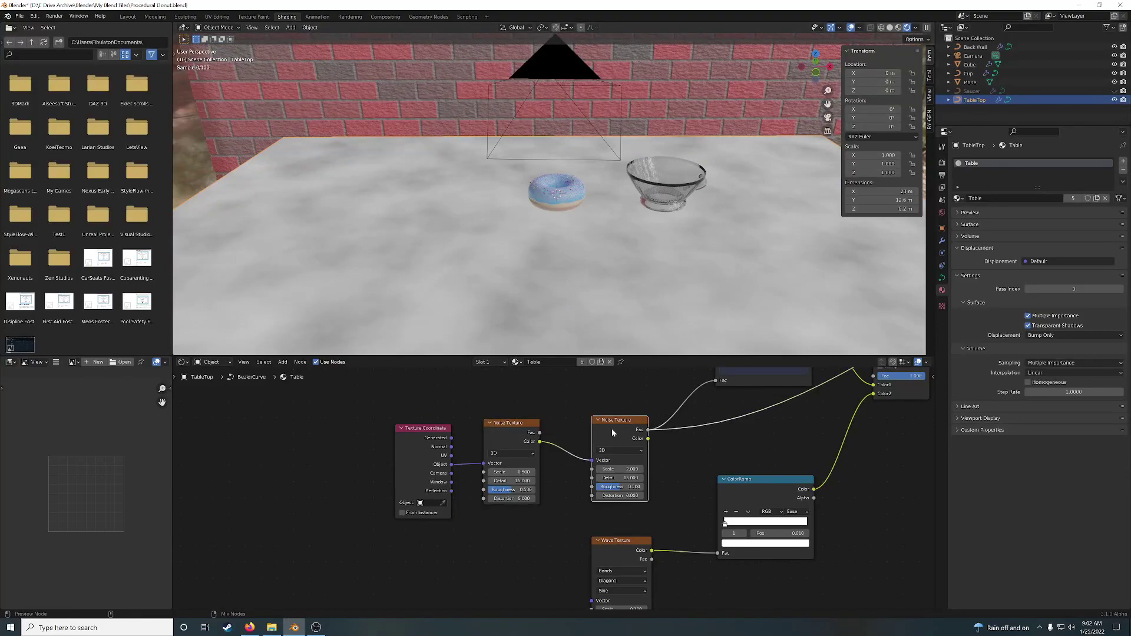
middle_drag(720, 453, 535, 531)
ctrl+shift+click(567, 395)
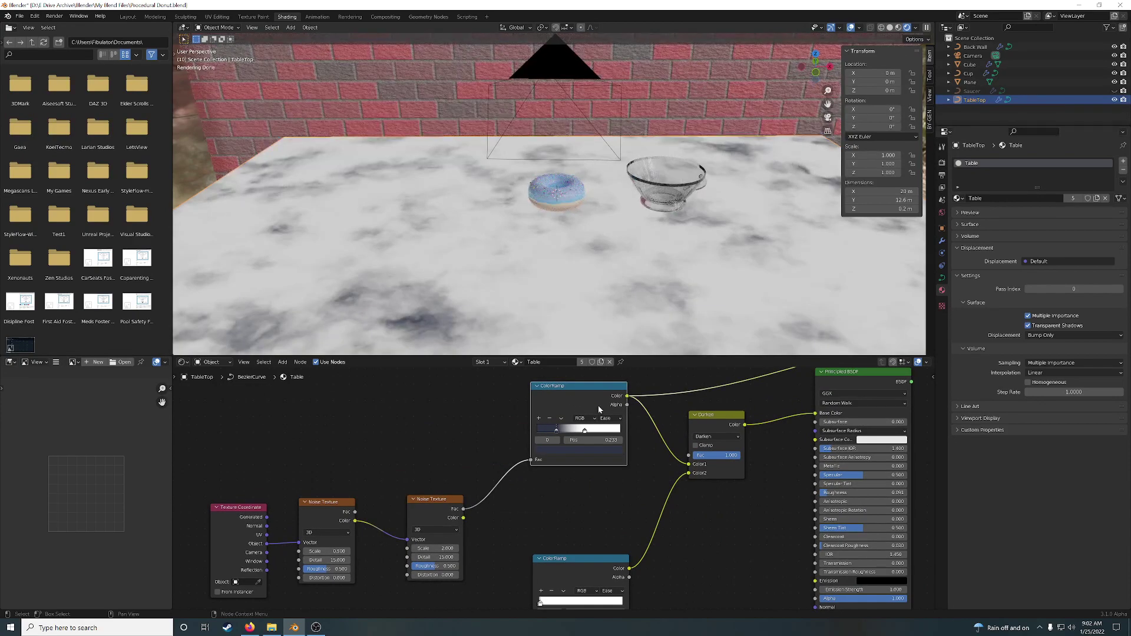
- Preview the Wave Texture alone and the Darken node that combines both patterns on the table top
middle_drag(611, 527, 647, 402)
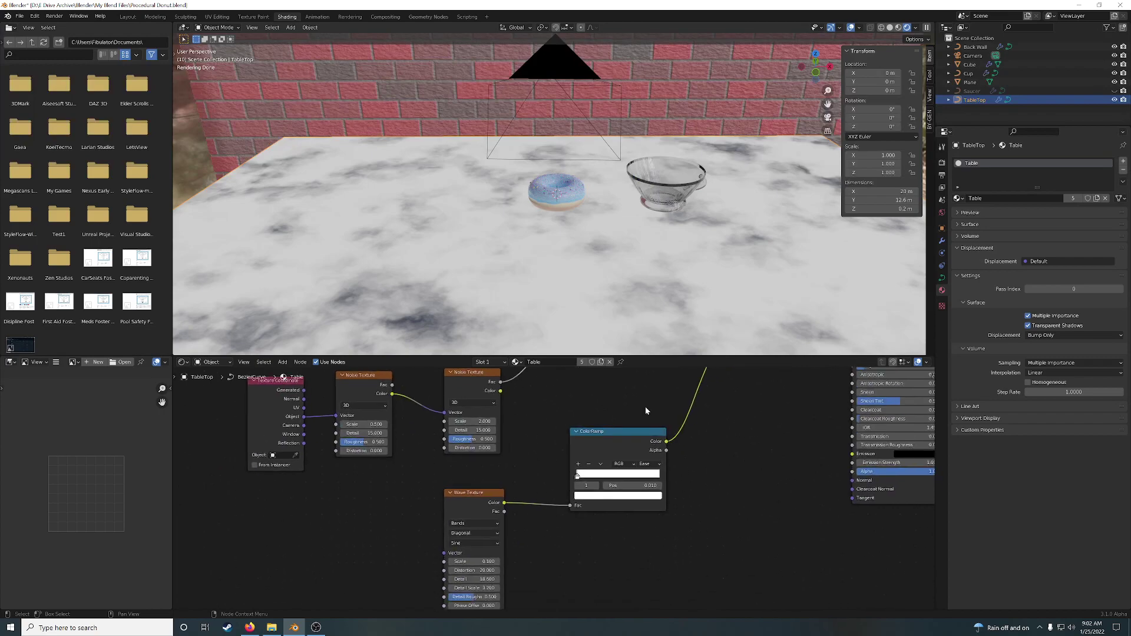
ctrl+shift+click(468, 503)
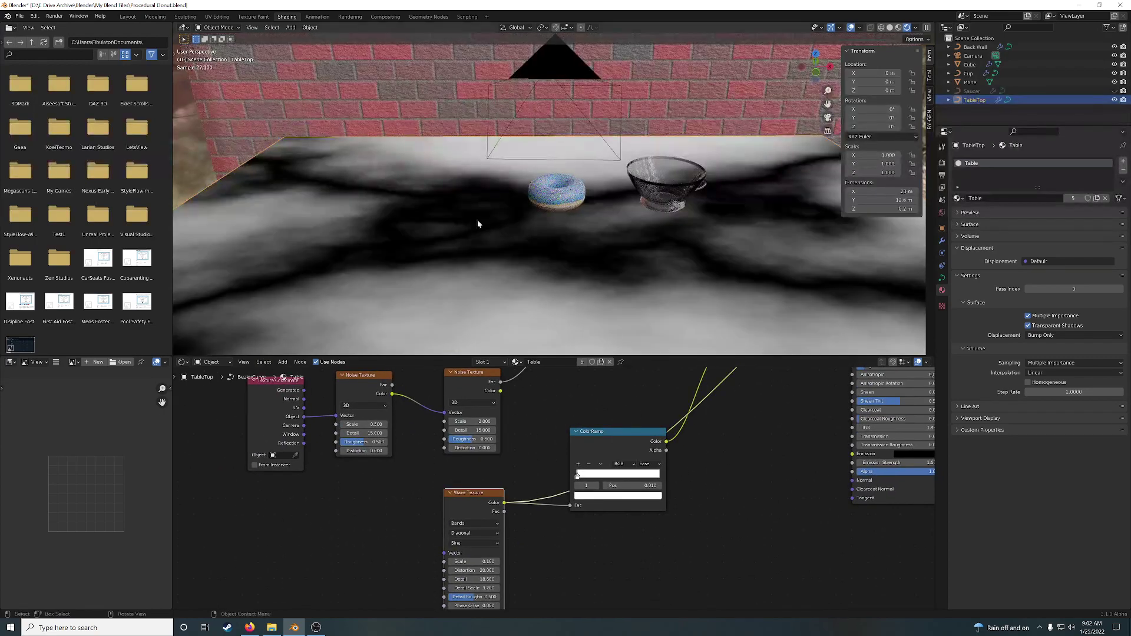
middle_drag(745, 434, 608, 525)
ctrl+shift+click(623, 388)
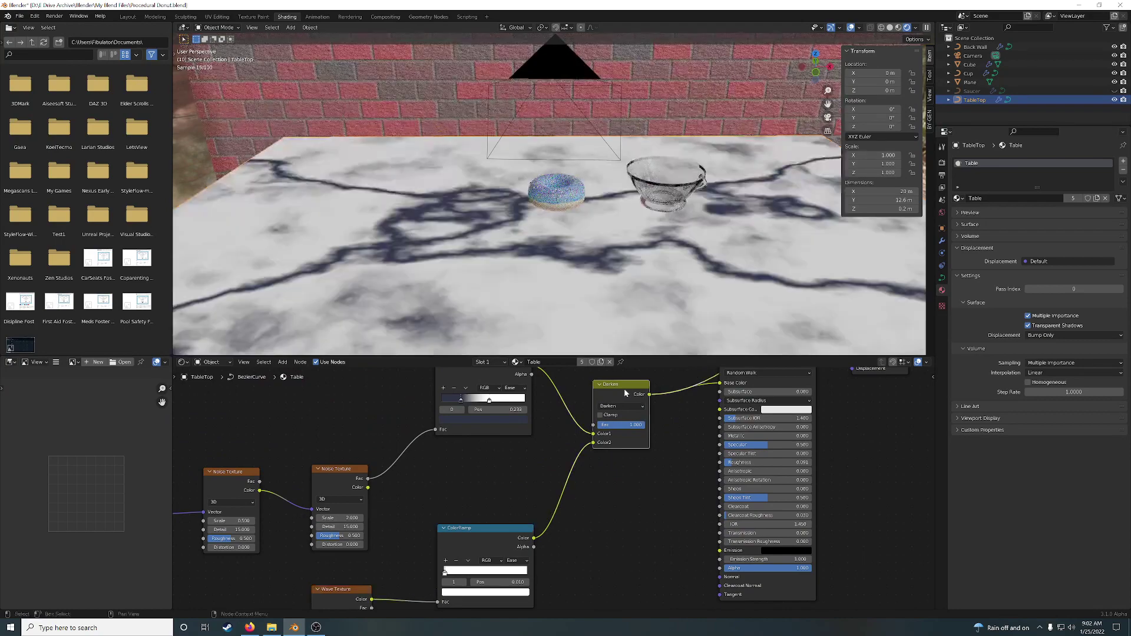
- Compare the lower ColorRamp's output with the raw Wave Texture that feeds it
middle_drag(487, 537, 570, 489)
ctrl+shift+click(564, 491)
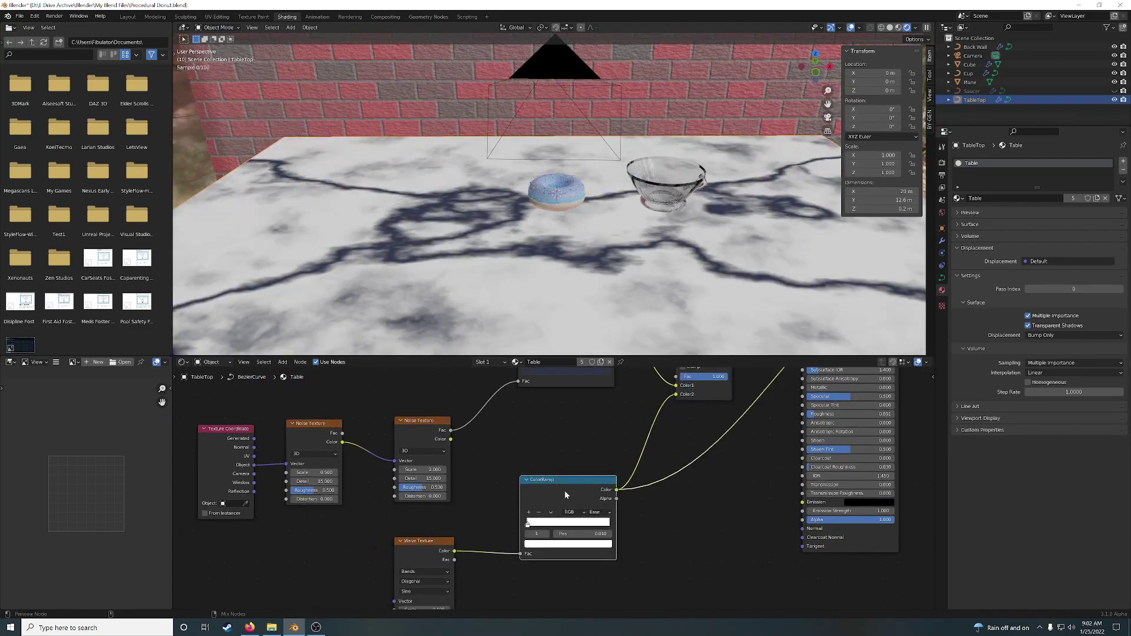
ctrl+shift+click(421, 543)
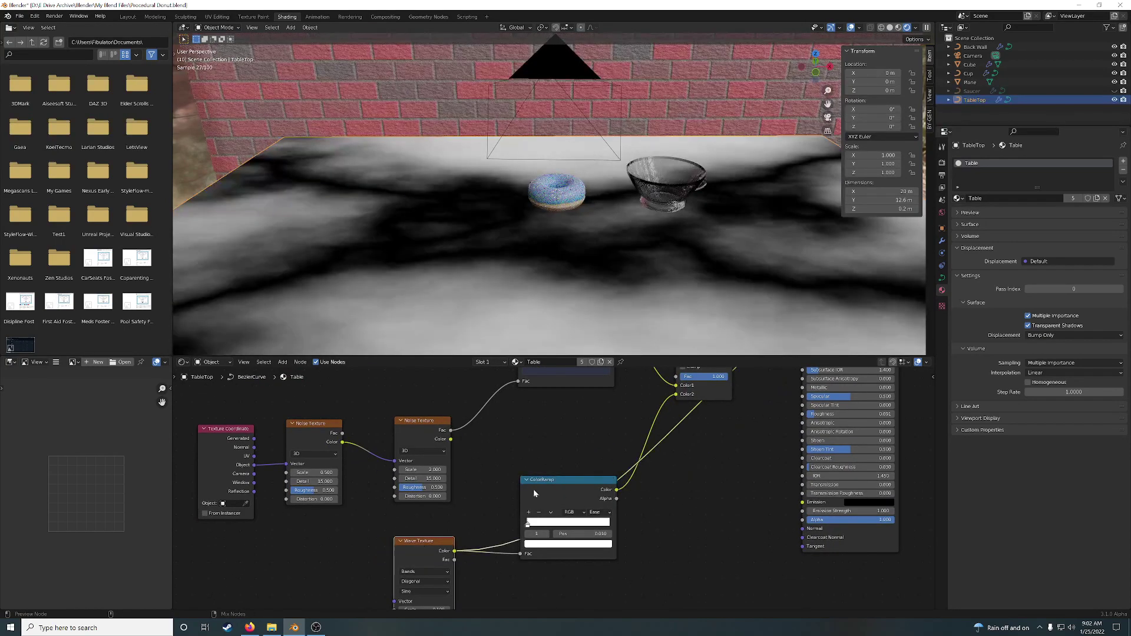
ctrl+shift+click(533, 489)
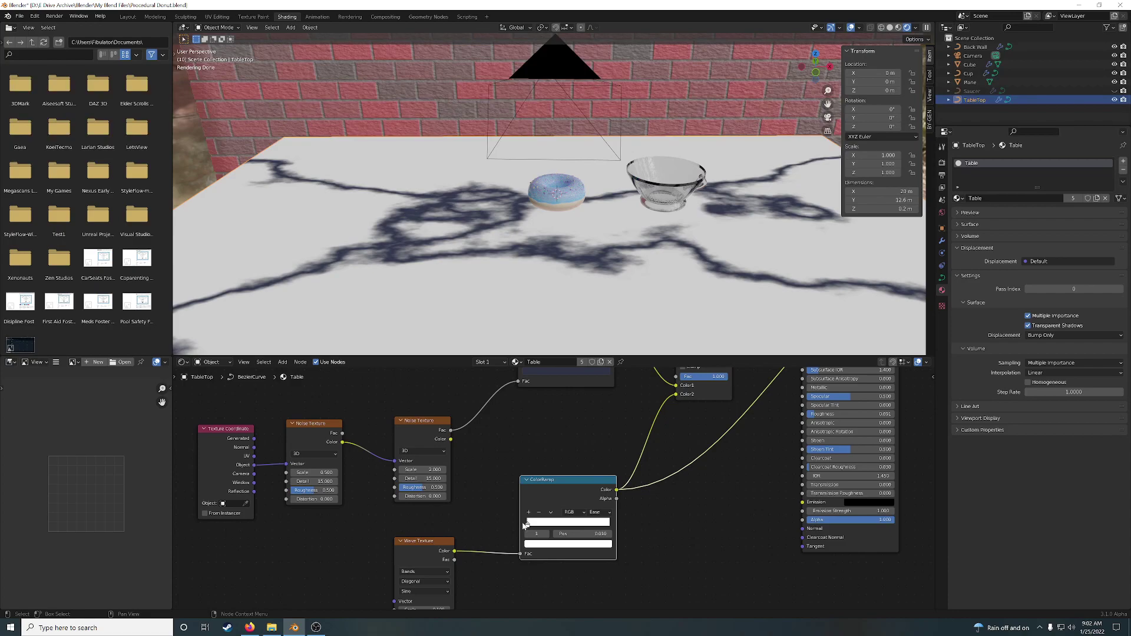
- Try shifting a color stop on the lower ColorRamp to widen the marble veins, and undo the change
mouse_move(529, 526)
mouse_down()
mouse_move(599, 524)
mouse_move(535, 524)
mouse_move(542, 532)
mouse_up()
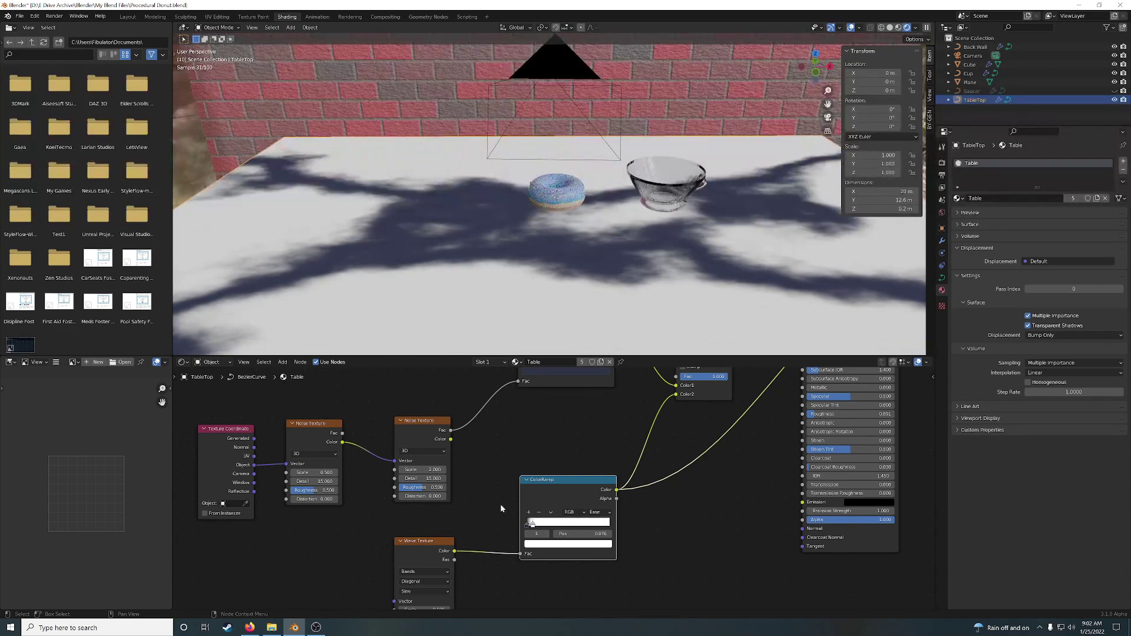
key(ctrl+z)
key(ctrl+z)
key(ctrl+z)
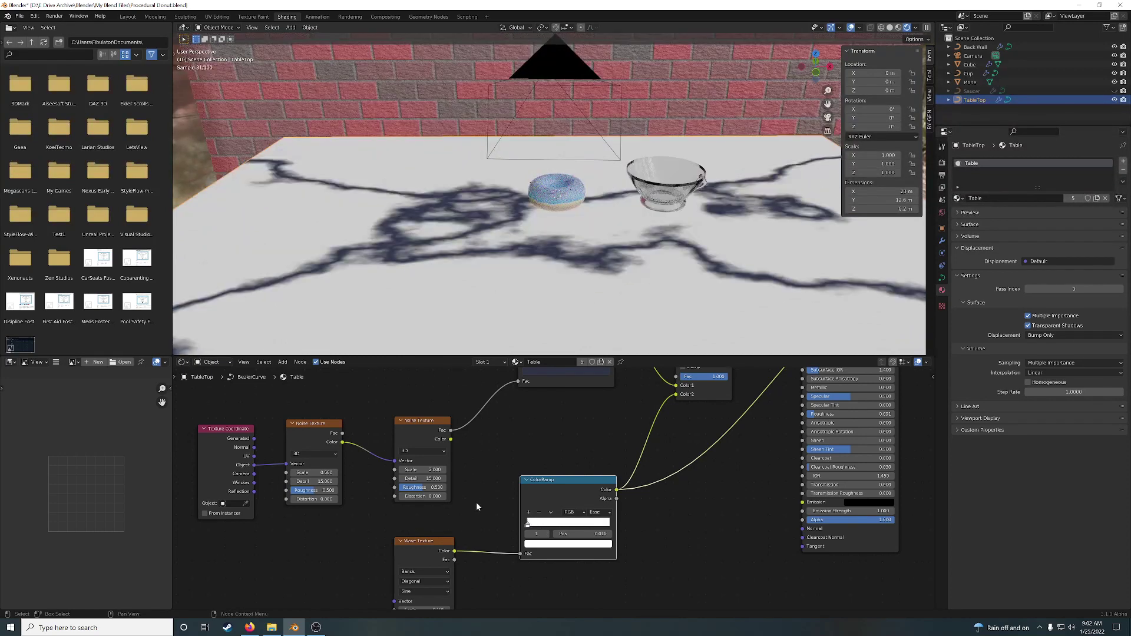
- Preview the Darken node's combined marble pattern and reconnect the Principled BSDF to the Material Output
scroll(580, 436, down, 1)
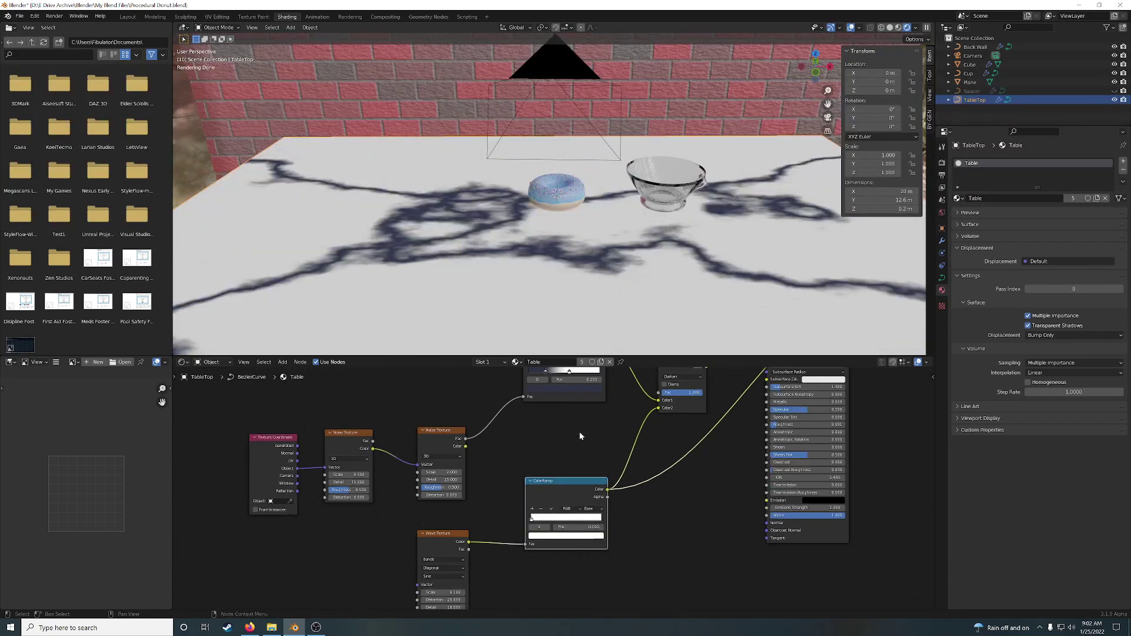
middle_drag(617, 433, 493, 500)
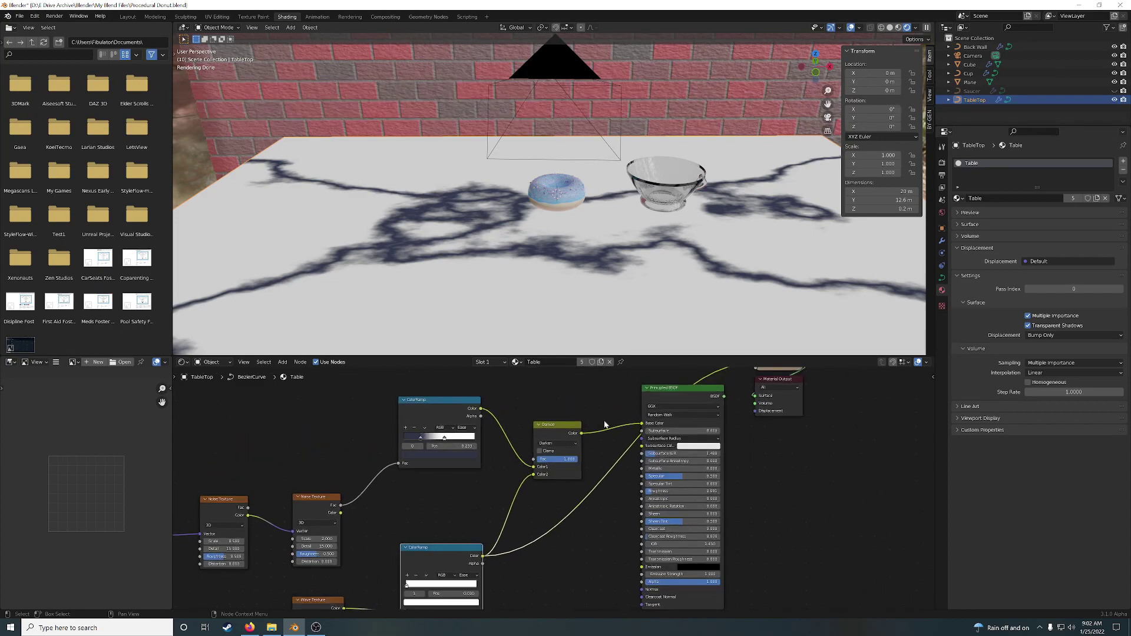
drag(605, 424, 604, 424)
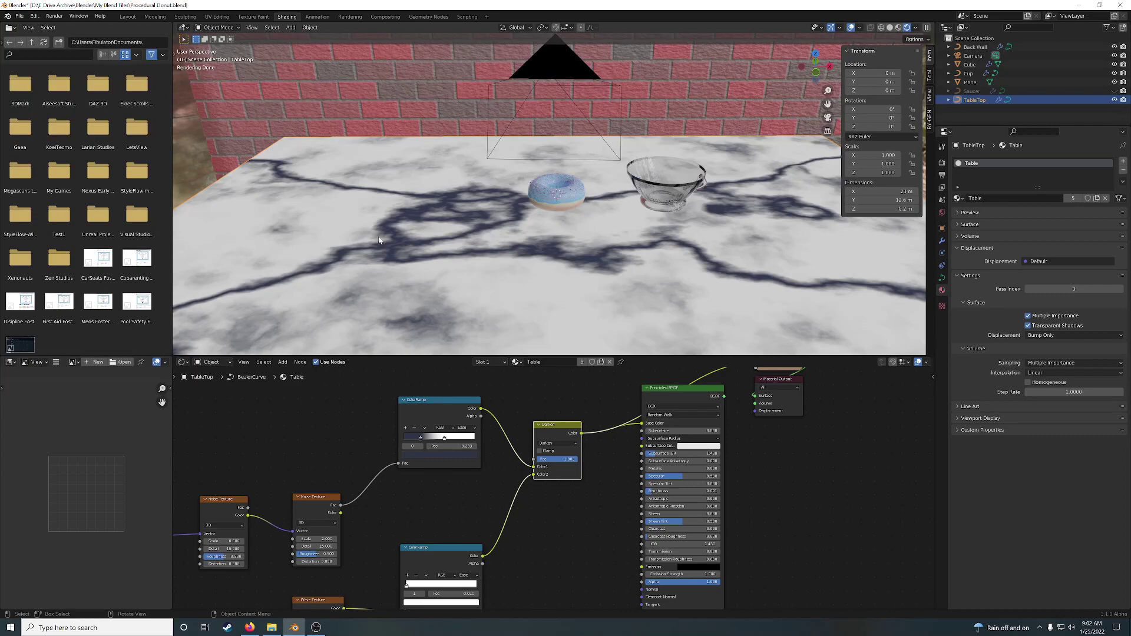
ctrl+shift+click(667, 391)
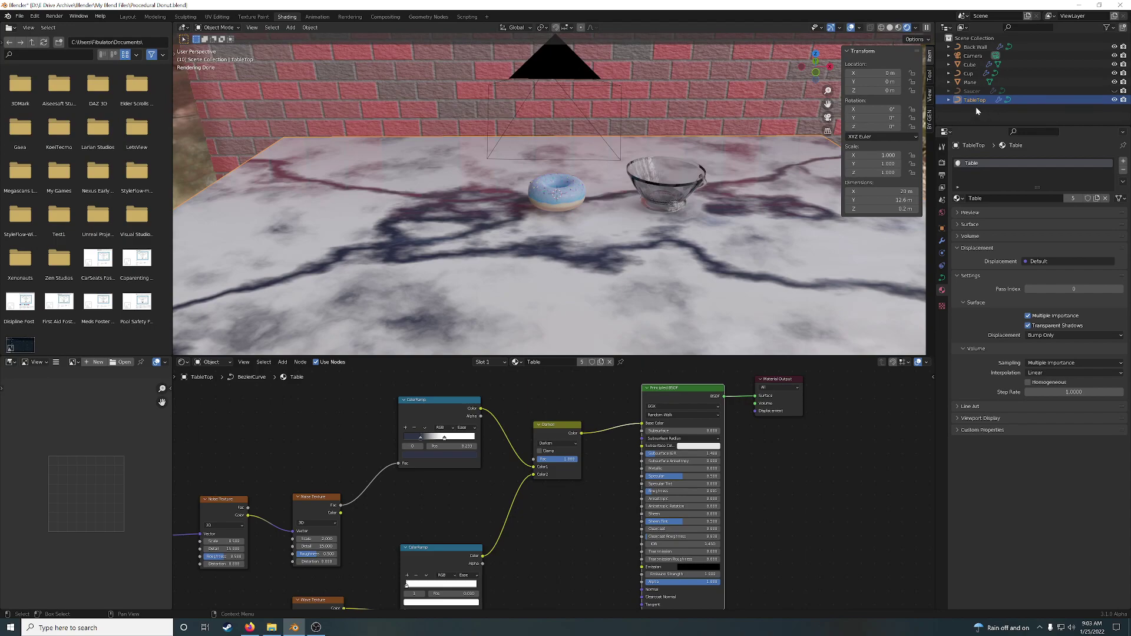
- Select the Saucer object and make it visible under the donut
click(978, 91)
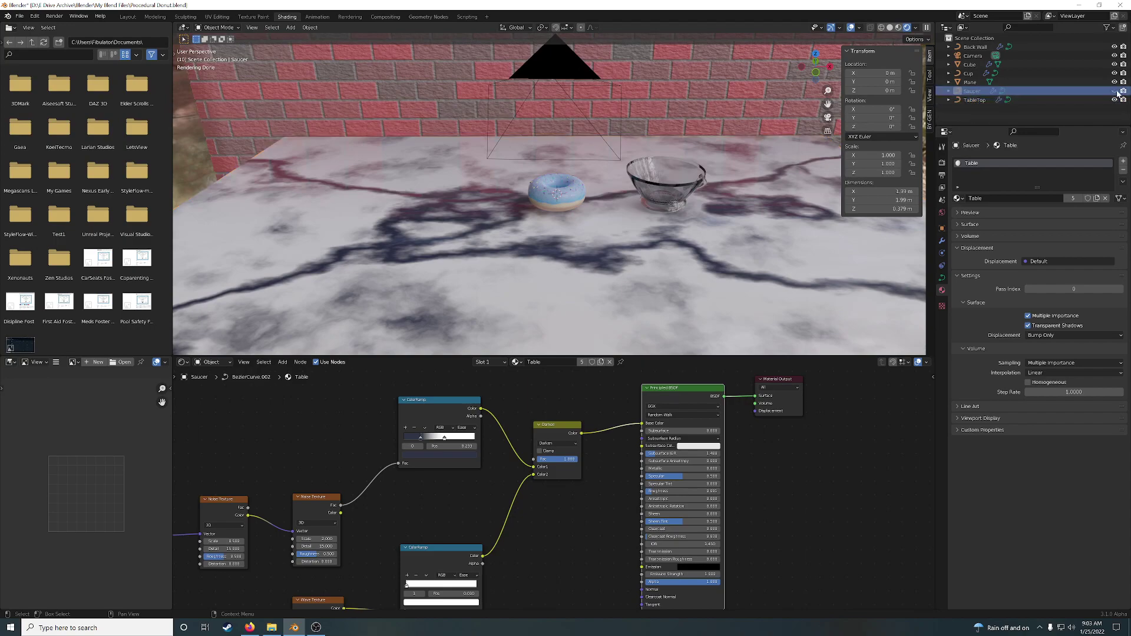
click(1114, 91)
scroll(677, 203, up, 5)
scroll(677, 203, up, 3)
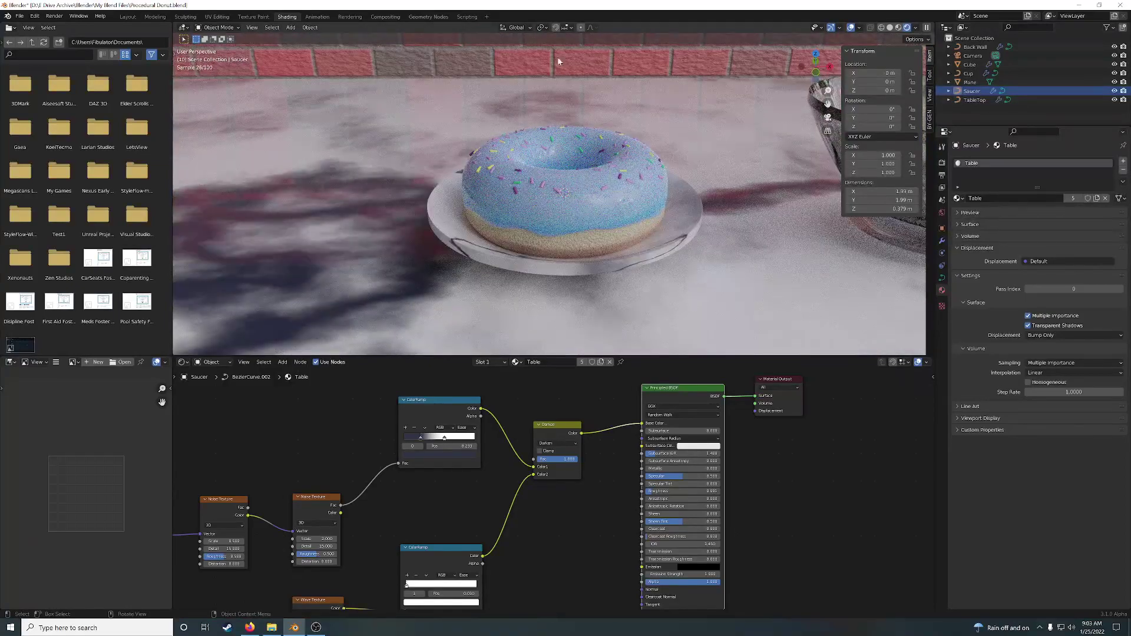
- In the Geometry Nodes workspace, hide the donut's Cube object and bring the Saucer's node tree into view
click(428, 17)
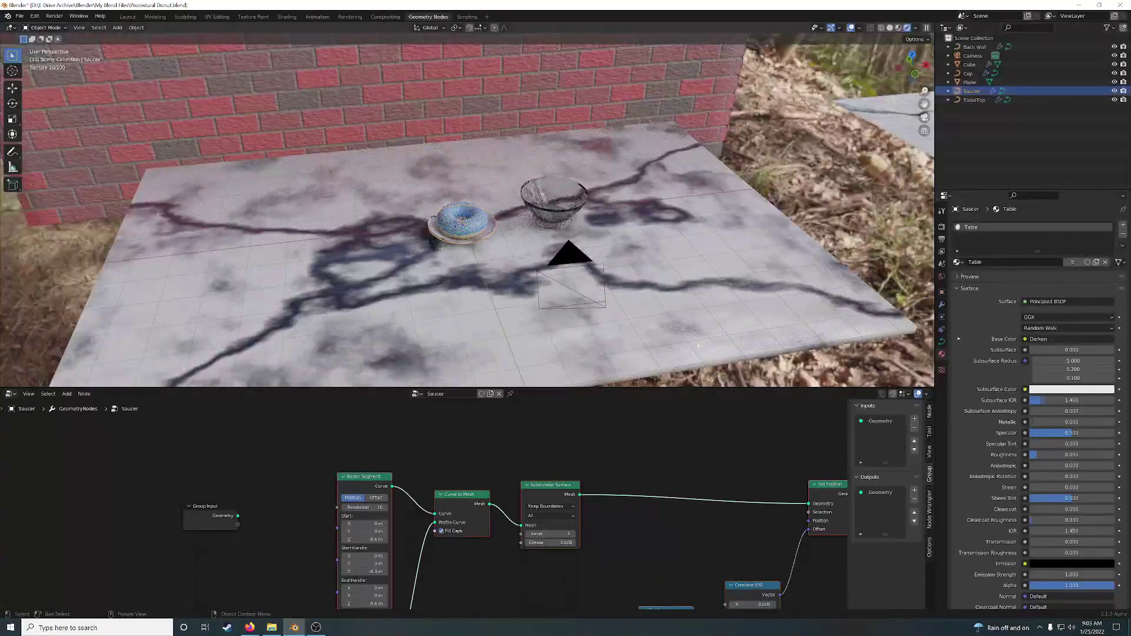
click(1114, 64)
scroll(471, 300, up, 5)
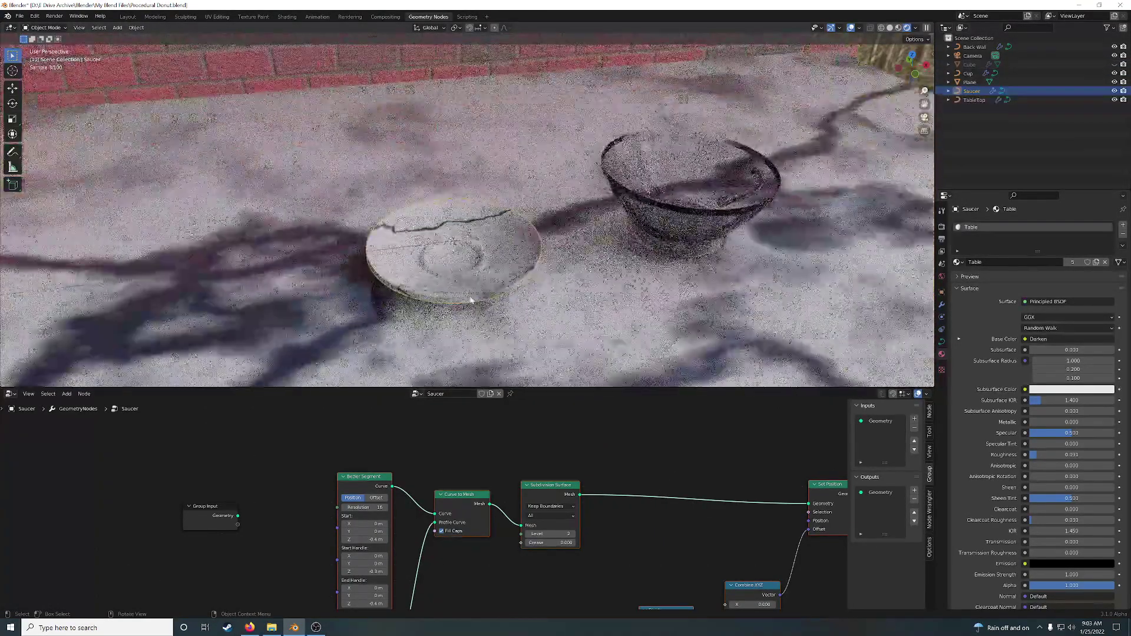
middle_drag(655, 432, 647, 370)
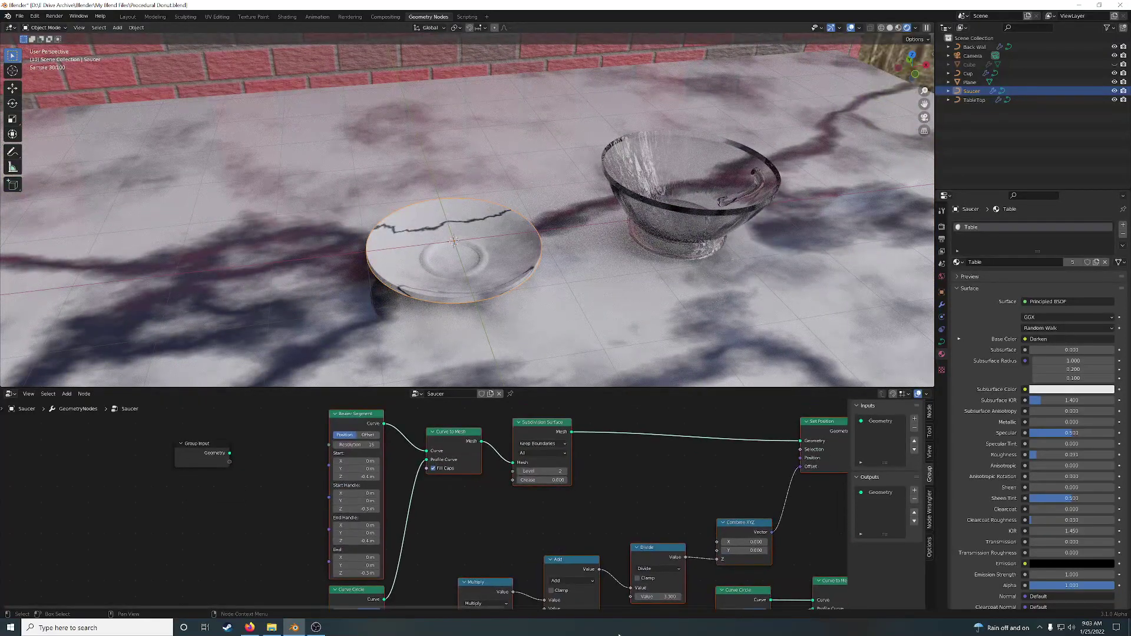
scroll(593, 527, down, 3)
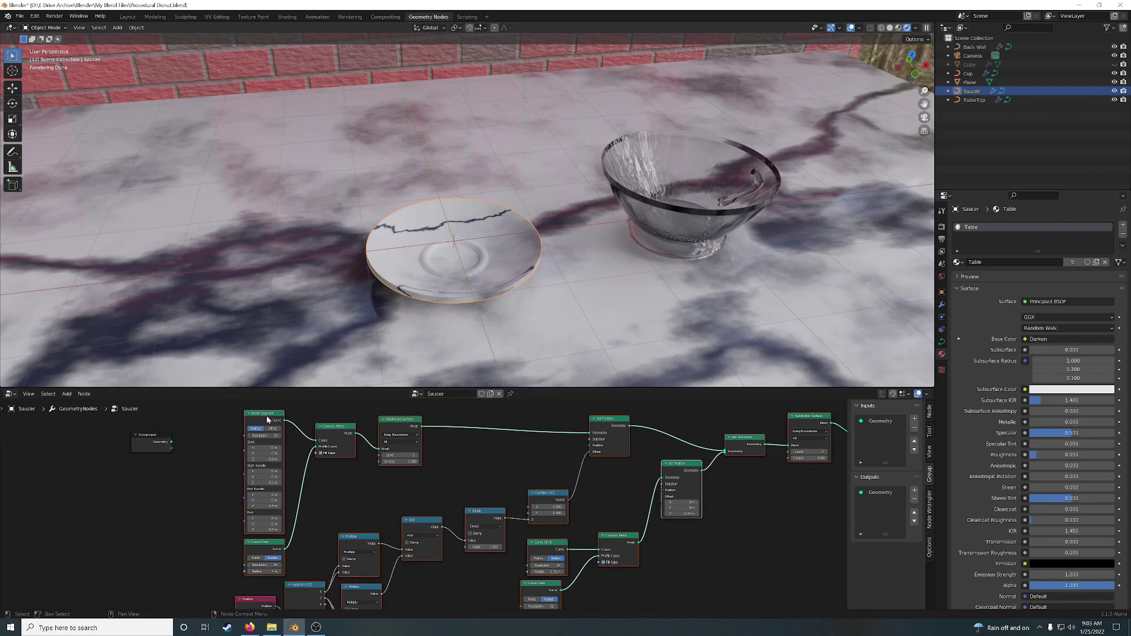
- Preview the output of the saucer's first Curve to Mesh node and inspect the base disc from the side
ctrl+shift+click(328, 433)
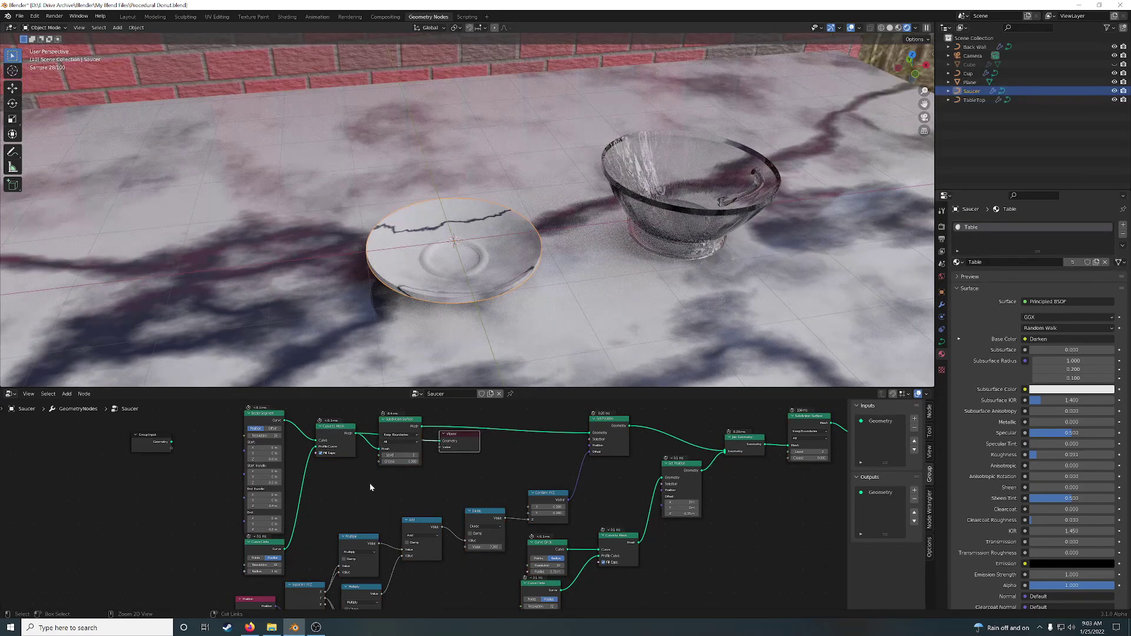
key(ctrl+z)
ctrl+shift+click(333, 434)
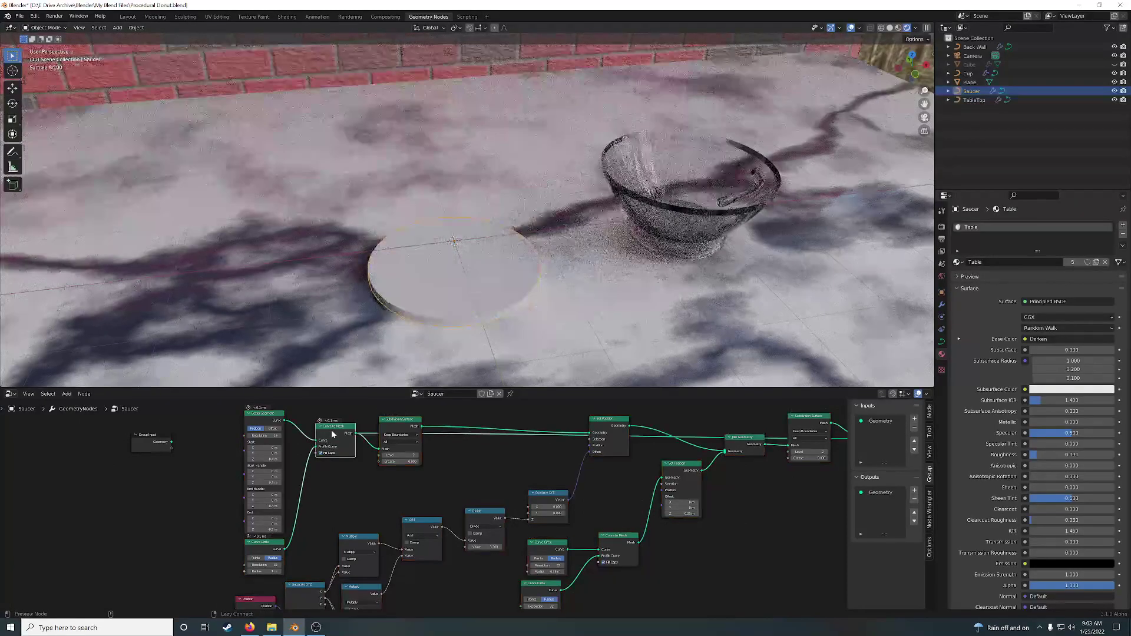
middle_drag(527, 353, 527, 315)
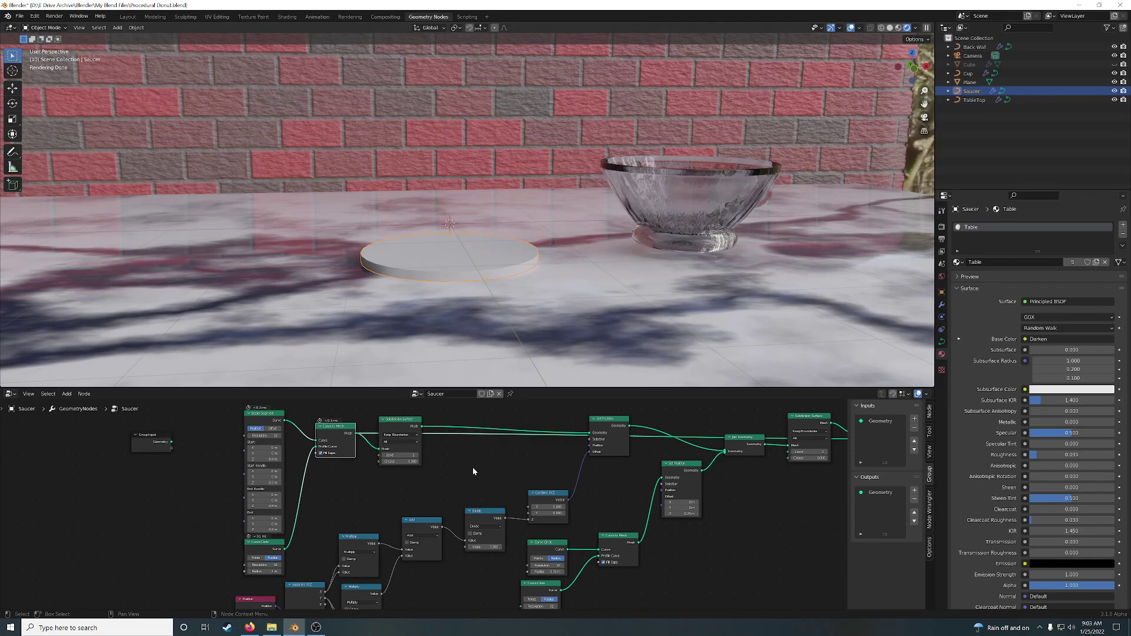
scroll(477, 464, up, 2)
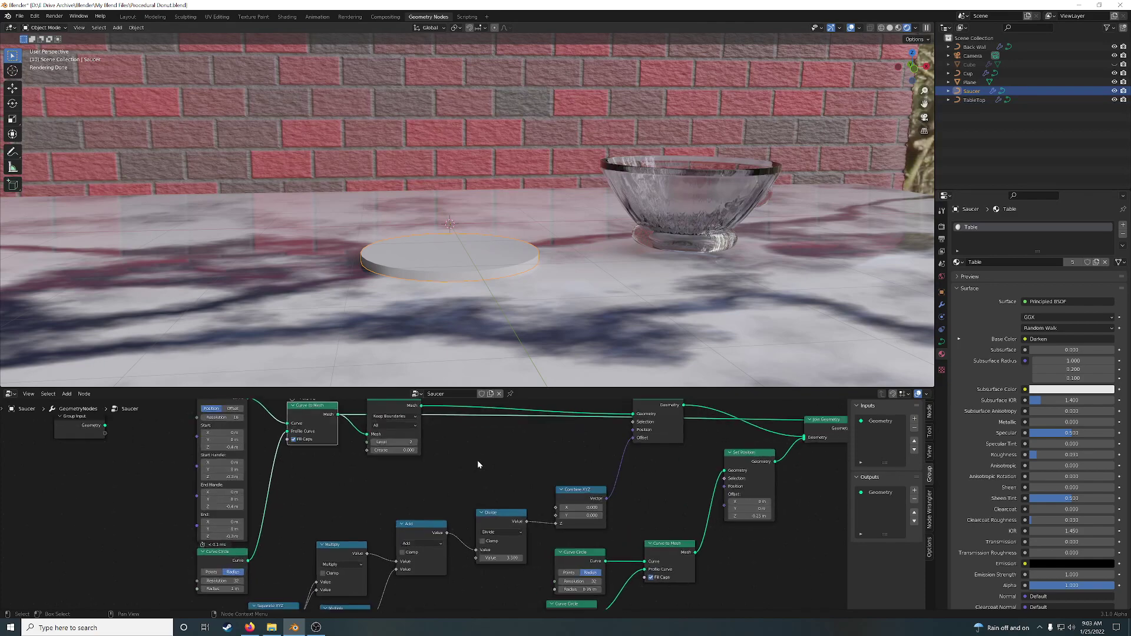
- Preview the saucer's upper Set Position node and examine the Position, Multiply, Add and Divide nodes driving its offset
middle_drag(477, 464, 490, 434)
ctrl+shift+click(489, 457)
scroll(444, 534, down, 2)
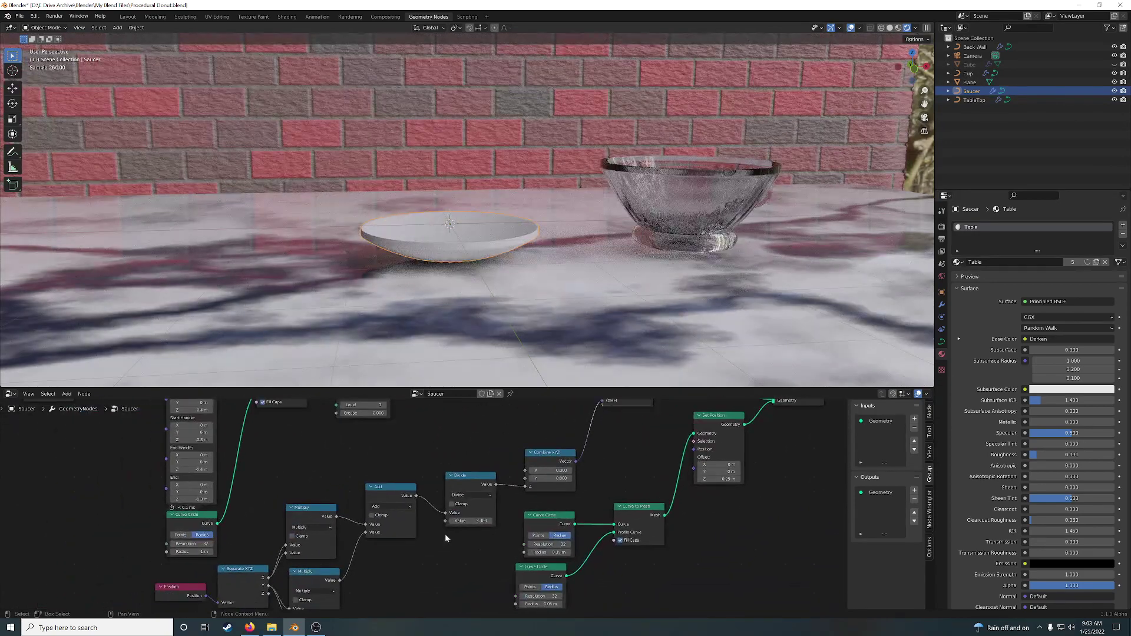
scroll(444, 534, down, 1)
scroll(438, 533, down, 1)
middle_drag(410, 554, 446, 531)
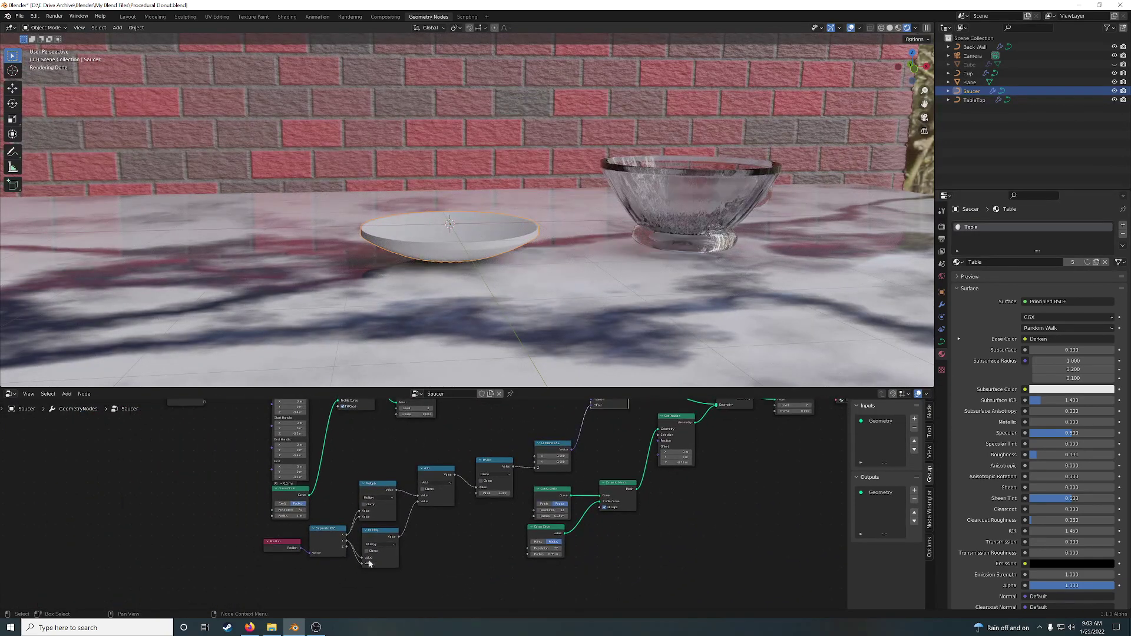
- Try different divisors, including 10, in the saucer's Divide node to compare how steeply the dish curves
scroll(347, 547, up, 2)
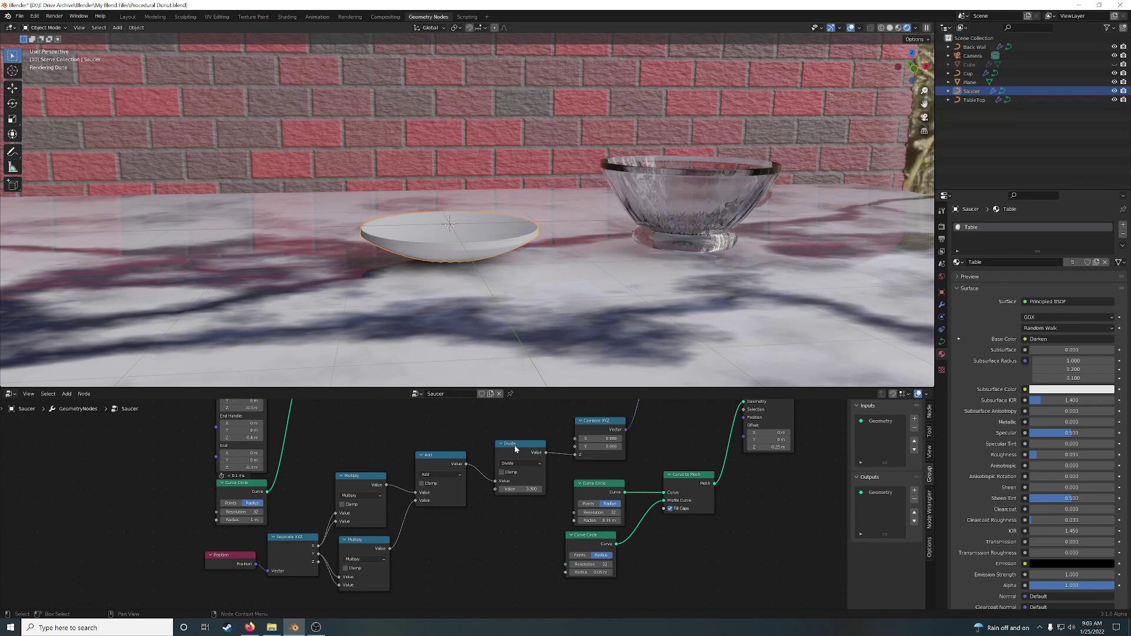
mouse_move(530, 498)
mouse_down()
mouse_move(565, 498)
mouse_move(419, 488)
mouse_move(524, 489)
mouse_up()
click(523, 489)
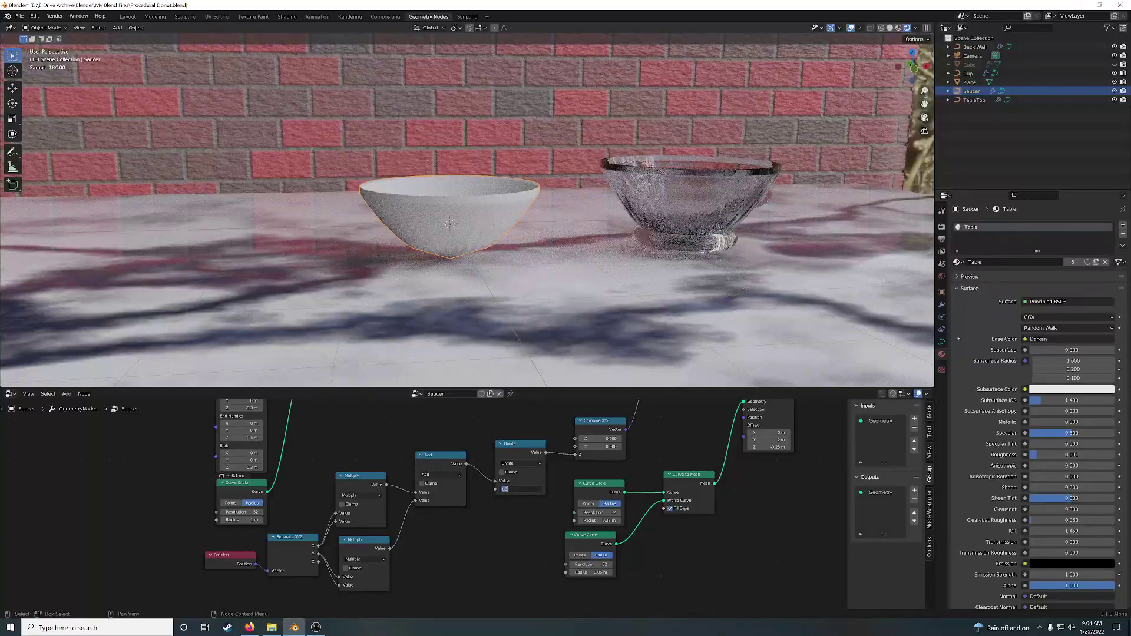
text(10)
key(Return)
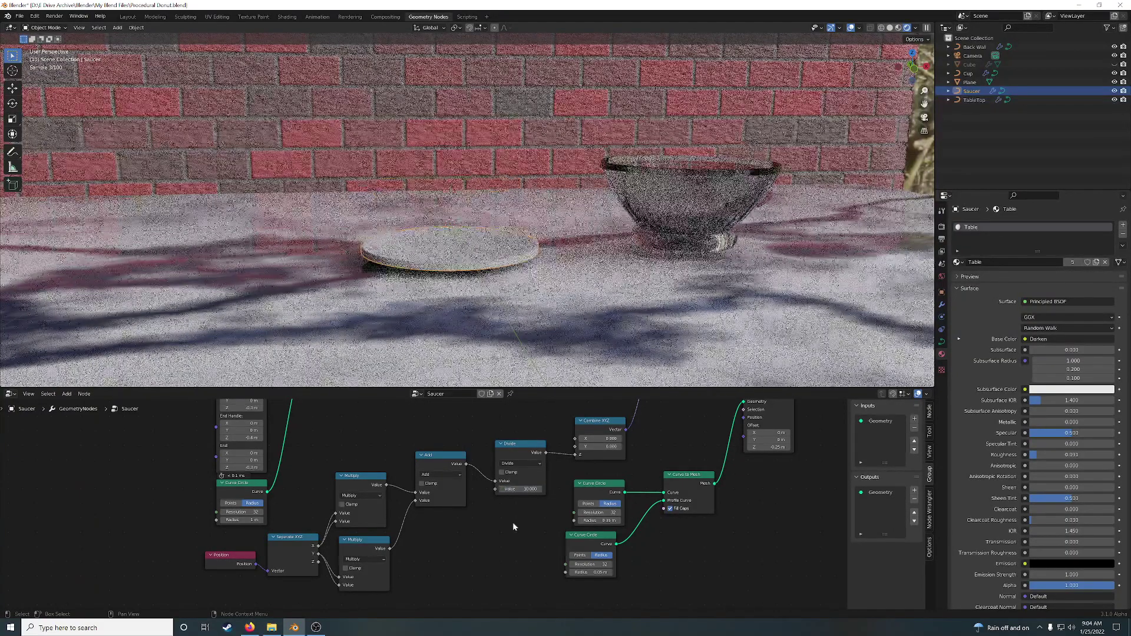
drag(519, 488, 520, 489)
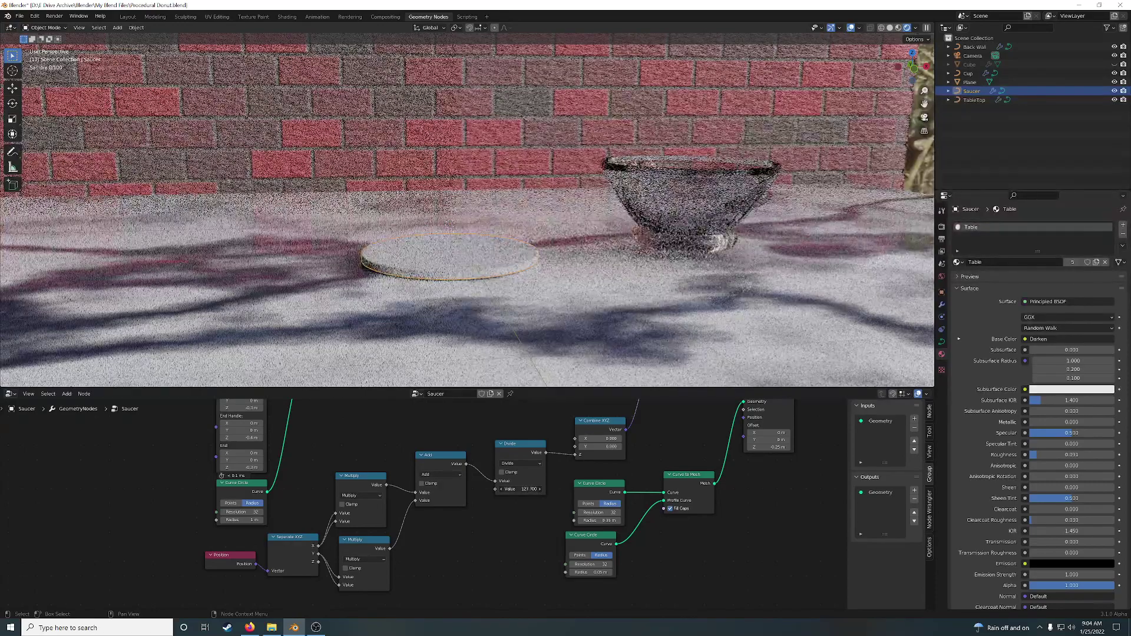
drag(519, 488, 520, 488)
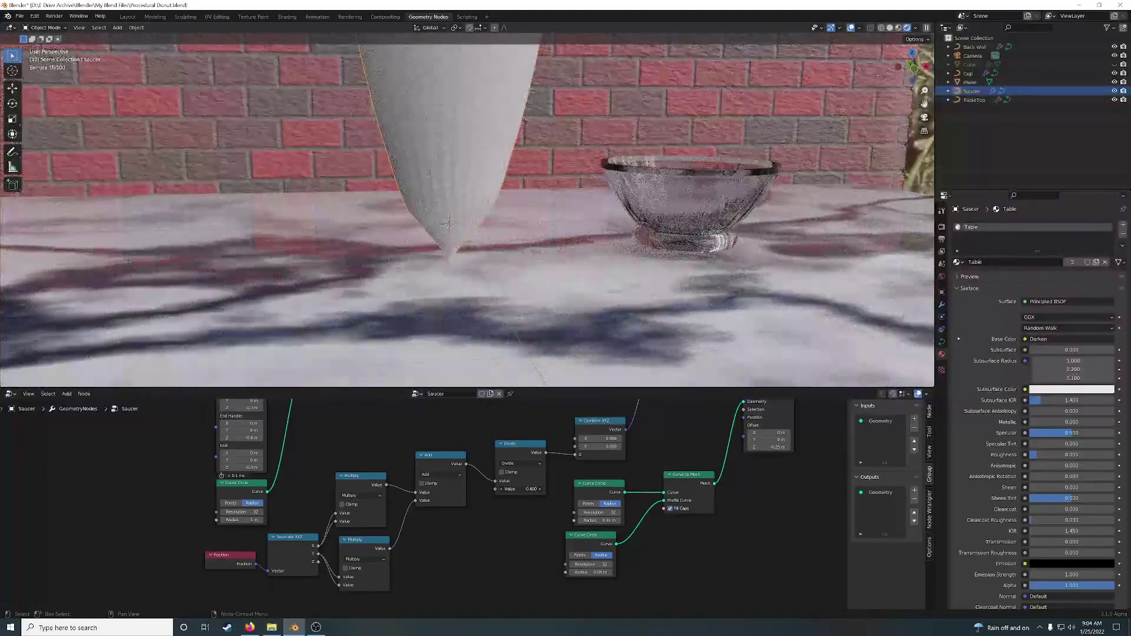
- Set the Divide node's value to 3.3
click(520, 489)
text(3.3)
key(Return)
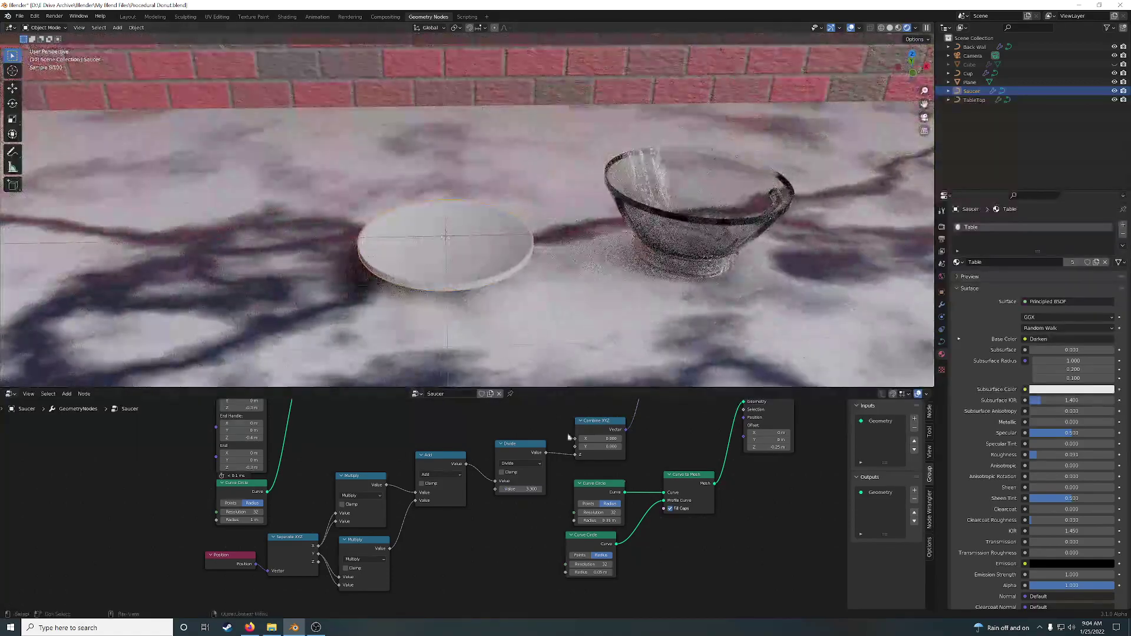
- Preview the ring produced by the saucer's lower Curve to Mesh node, removing the stray Viewer node
middle_drag(704, 433, 445, 522)
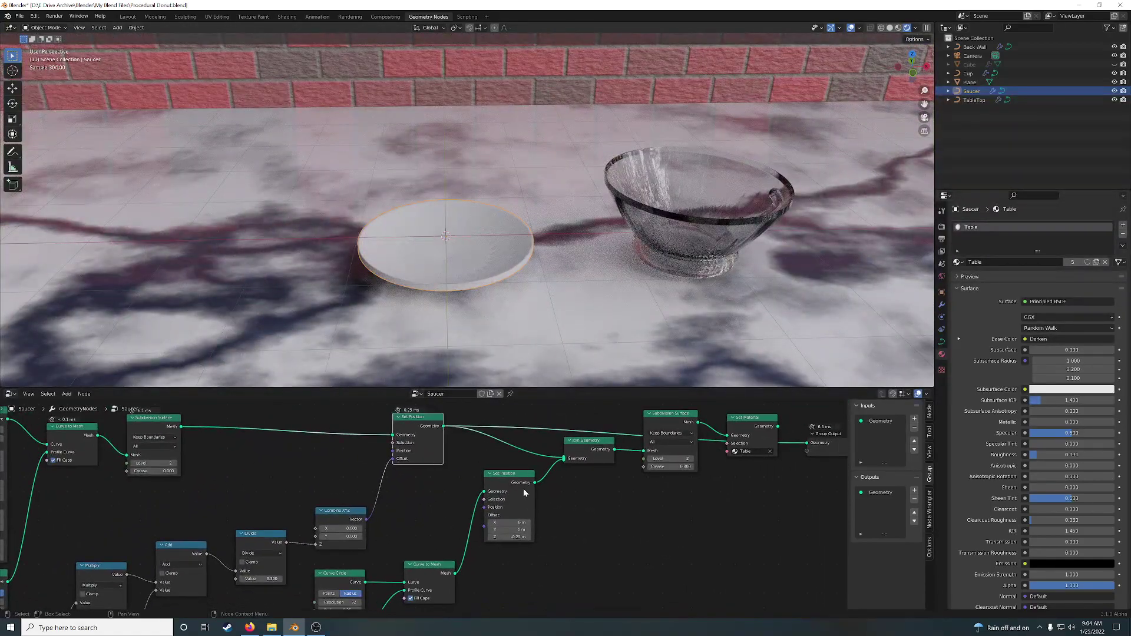
middle_drag(579, 527, 620, 454)
drag(383, 543, 395, 539)
ctrl+shift+click(471, 496)
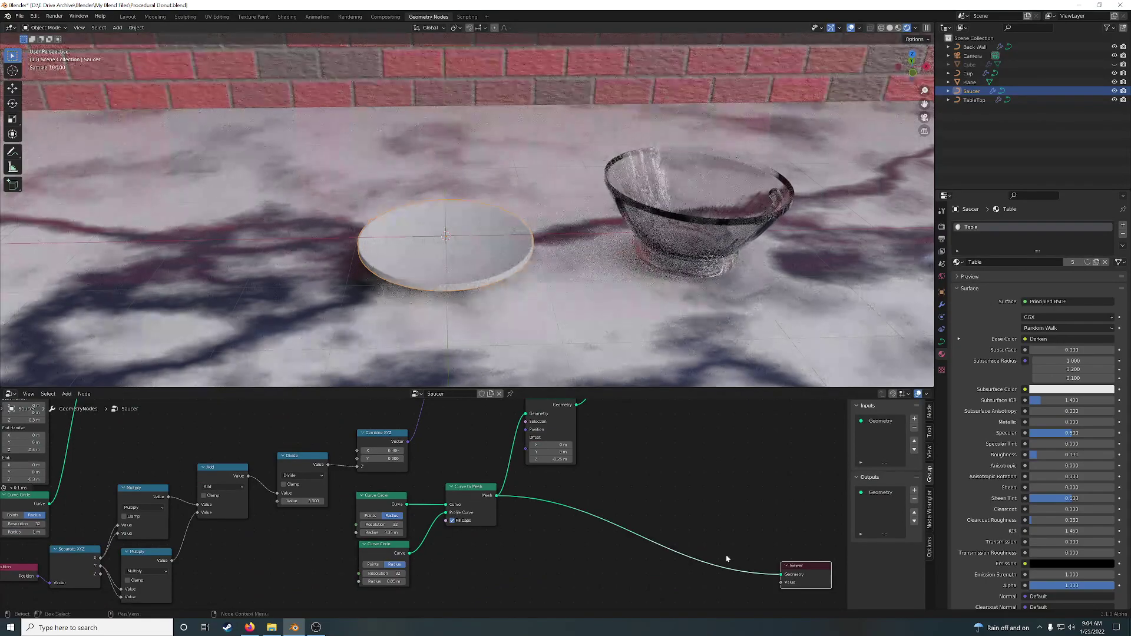
click(804, 568)
key(x)
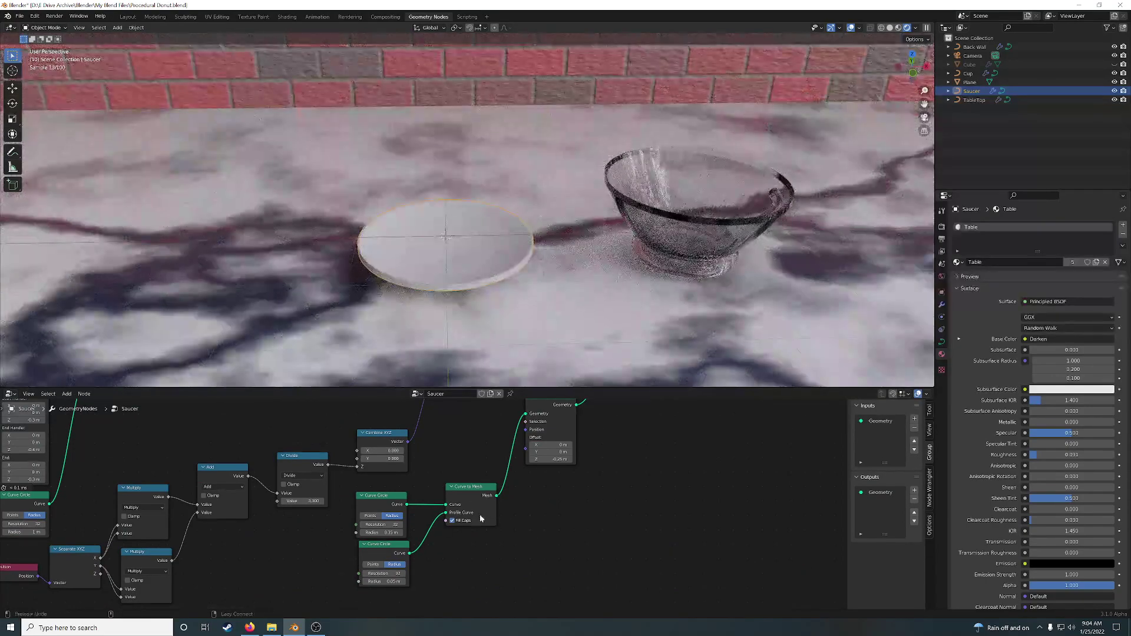
ctrl+shift+click(473, 492)
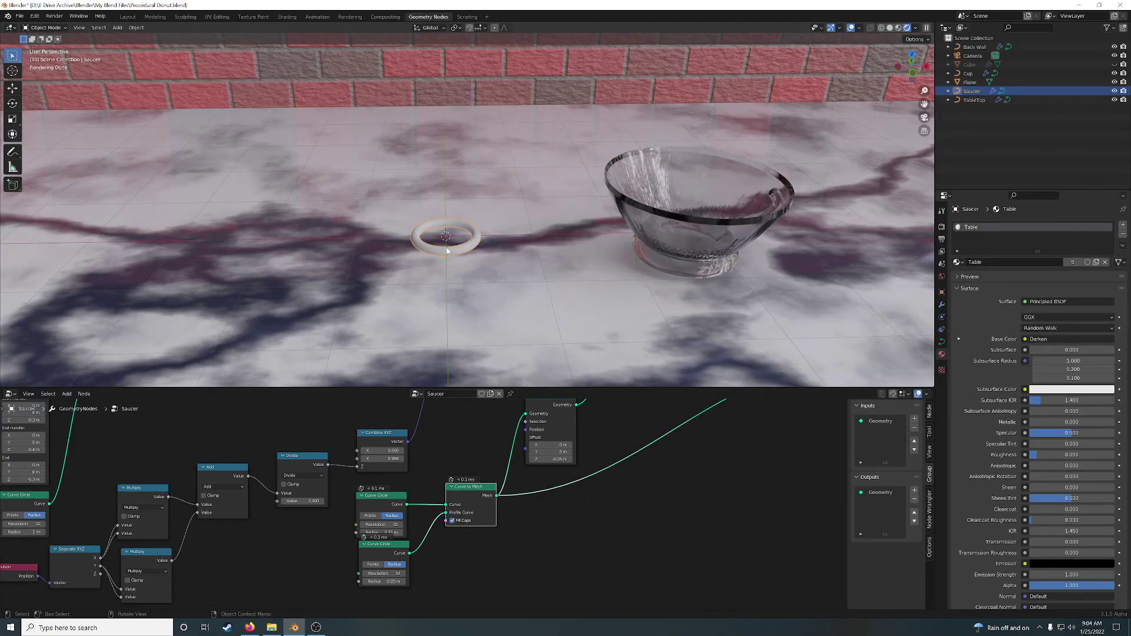
- Preview the lower Set Position, Join Geometry and Set Material nodes in turn, ending with the complete saucer linked to the Group Output
middle_drag(662, 462, 573, 528)
ctrl+shift+click(462, 478)
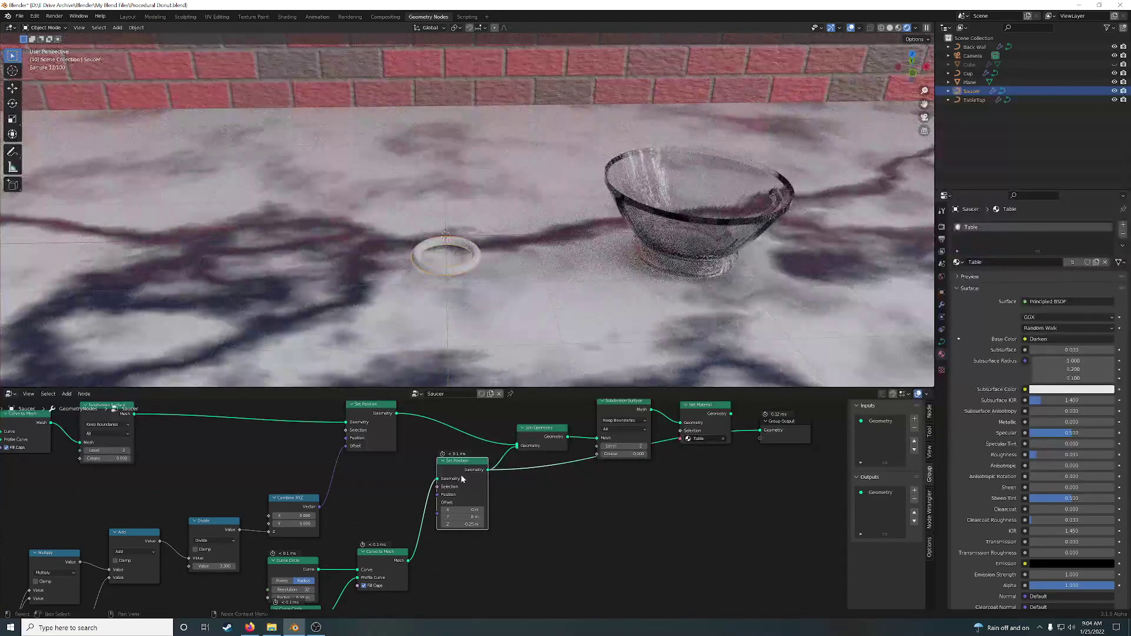
ctrl+shift+click(541, 439)
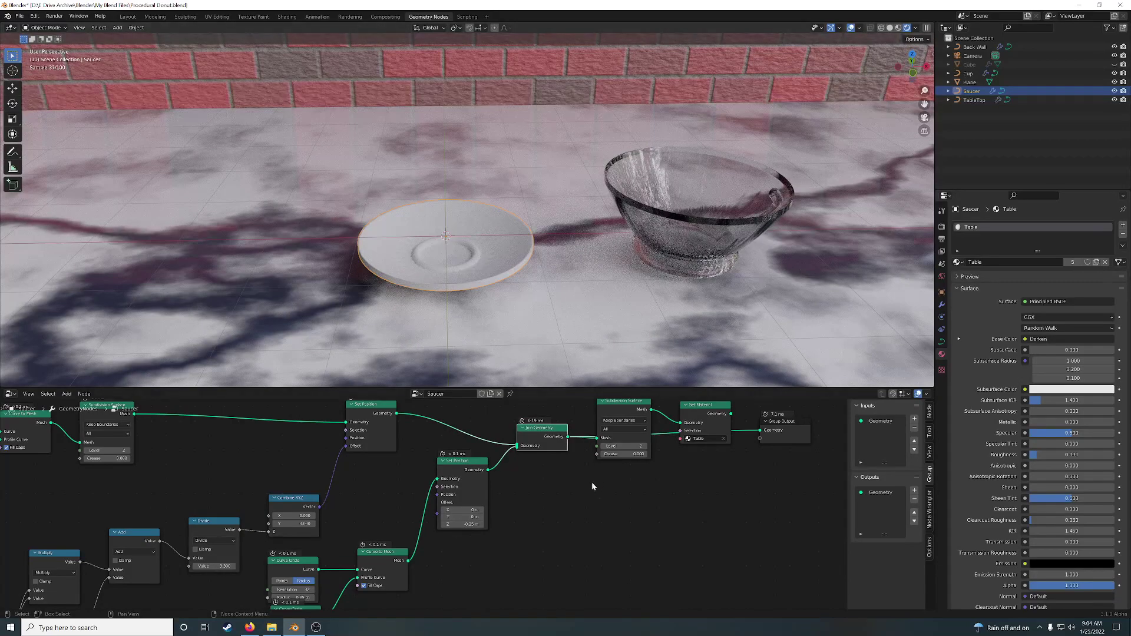
middle_drag(591, 482, 513, 520)
ctrl+shift+click(626, 451)
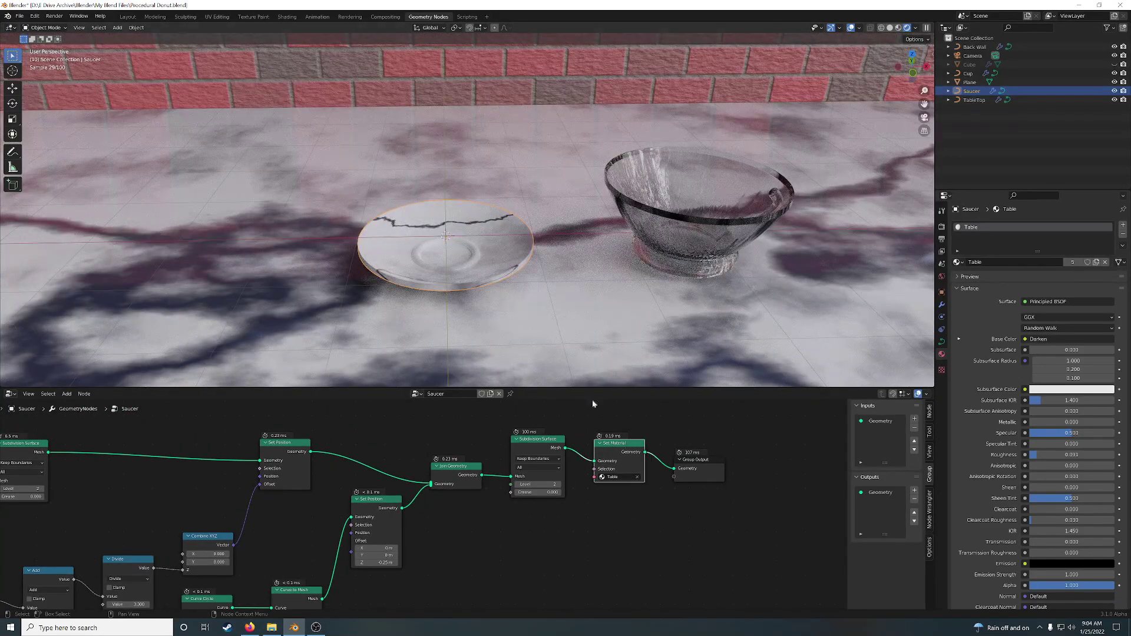
scroll(678, 518, down, 3)
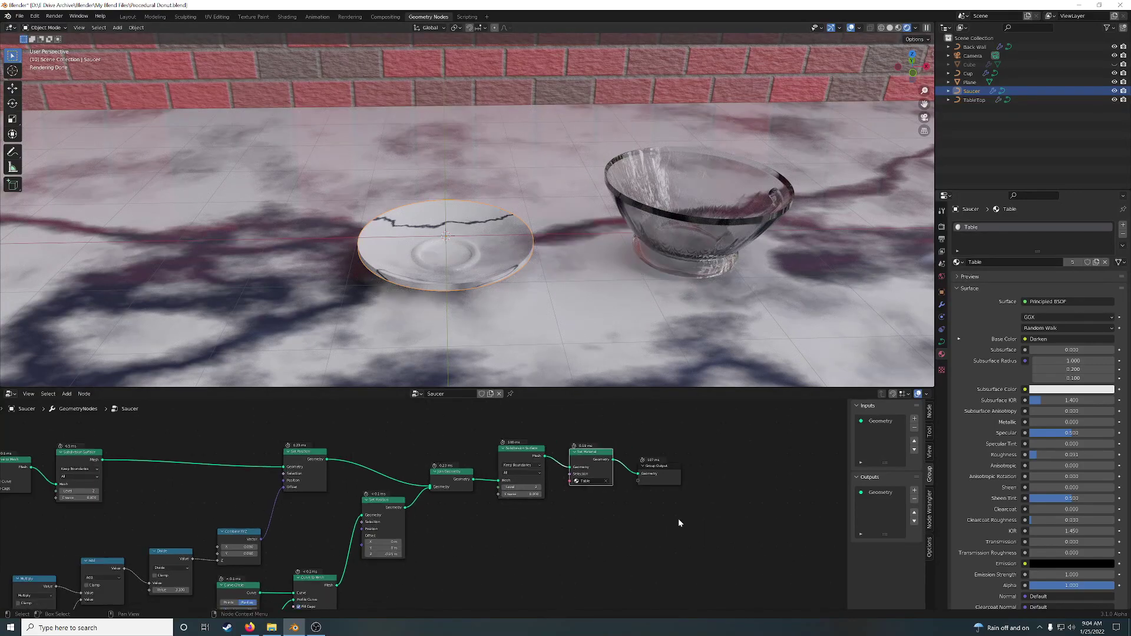
scroll(631, 526, down, 2)
middle_drag(518, 513, 658, 465)
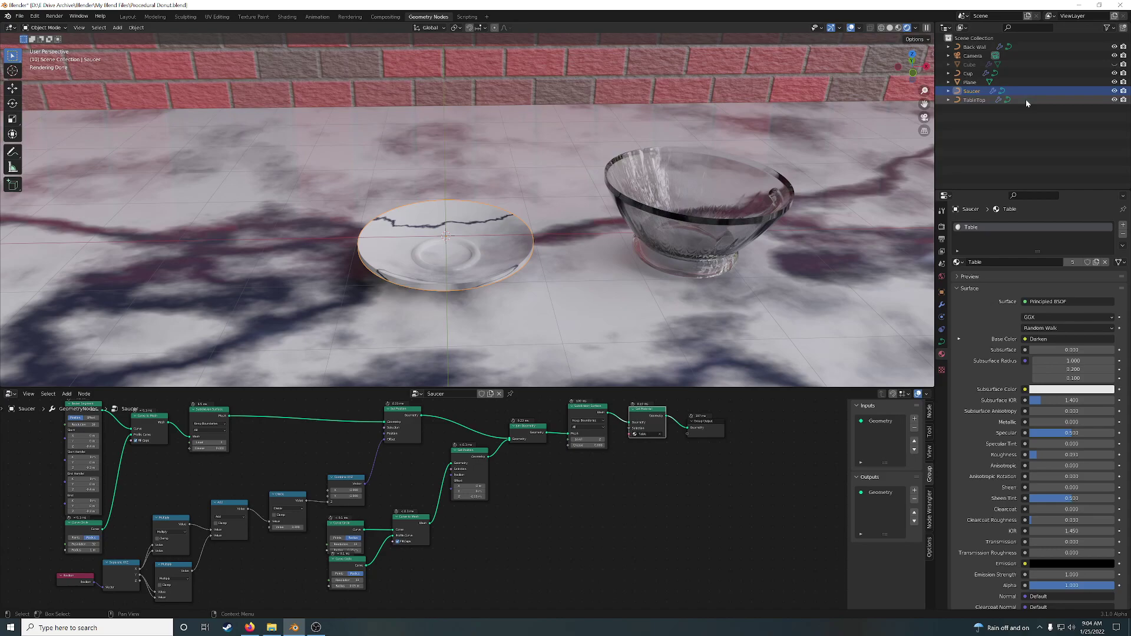
- Hide and show the Plane object again, and bring the Back Wall's geometry node tree into view
click(1114, 83)
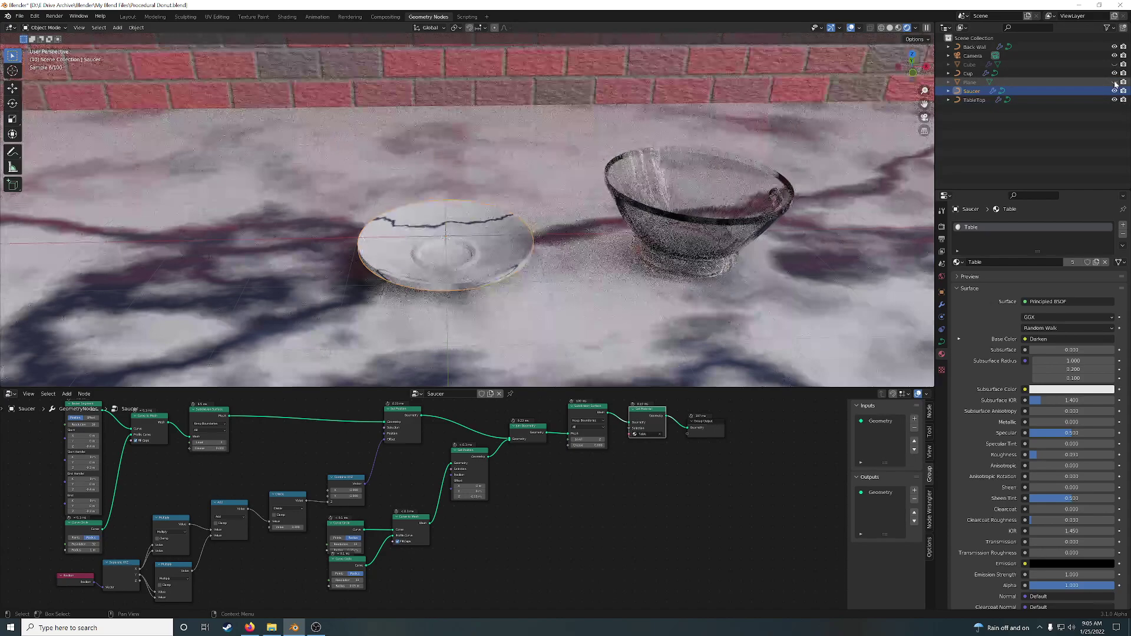
click(1114, 83)
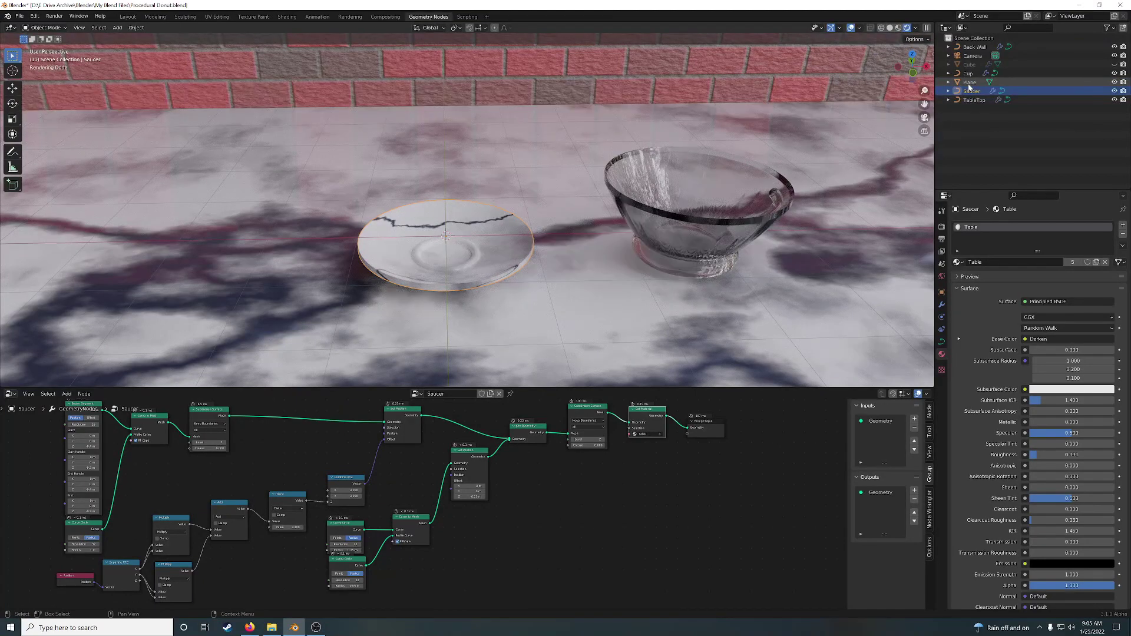
click(974, 47)
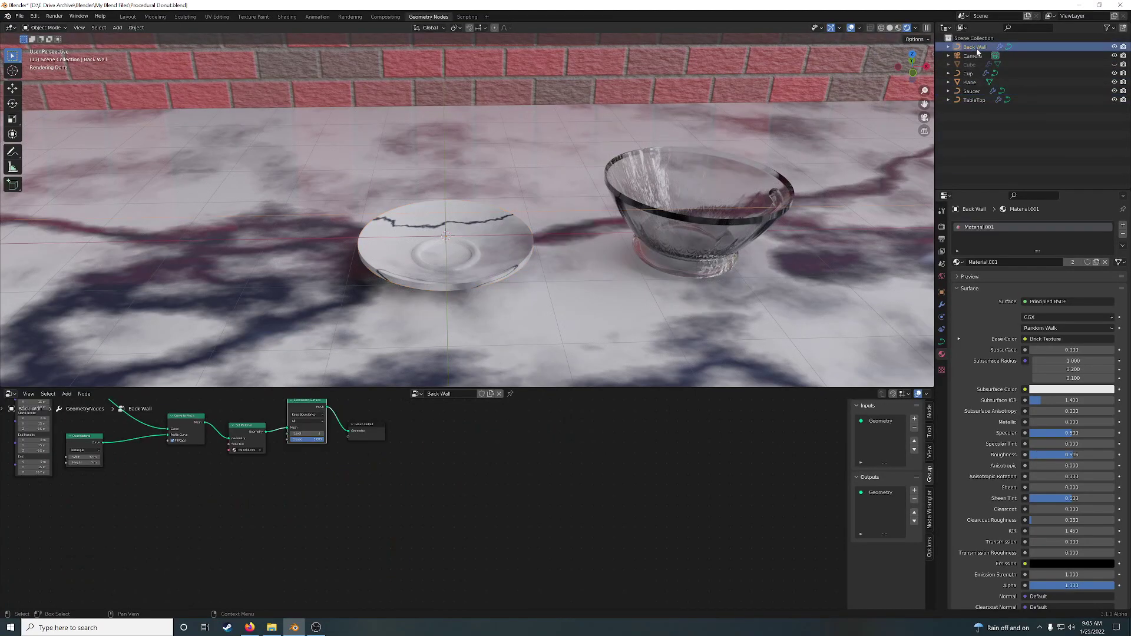
key(Home)
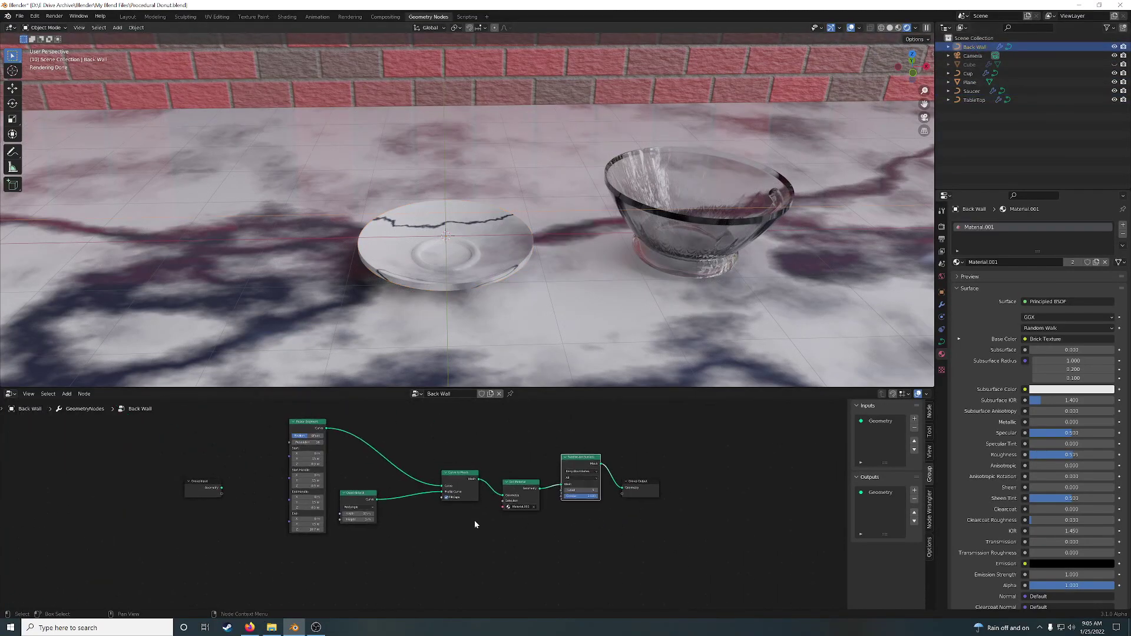
scroll(404, 528, up, 2)
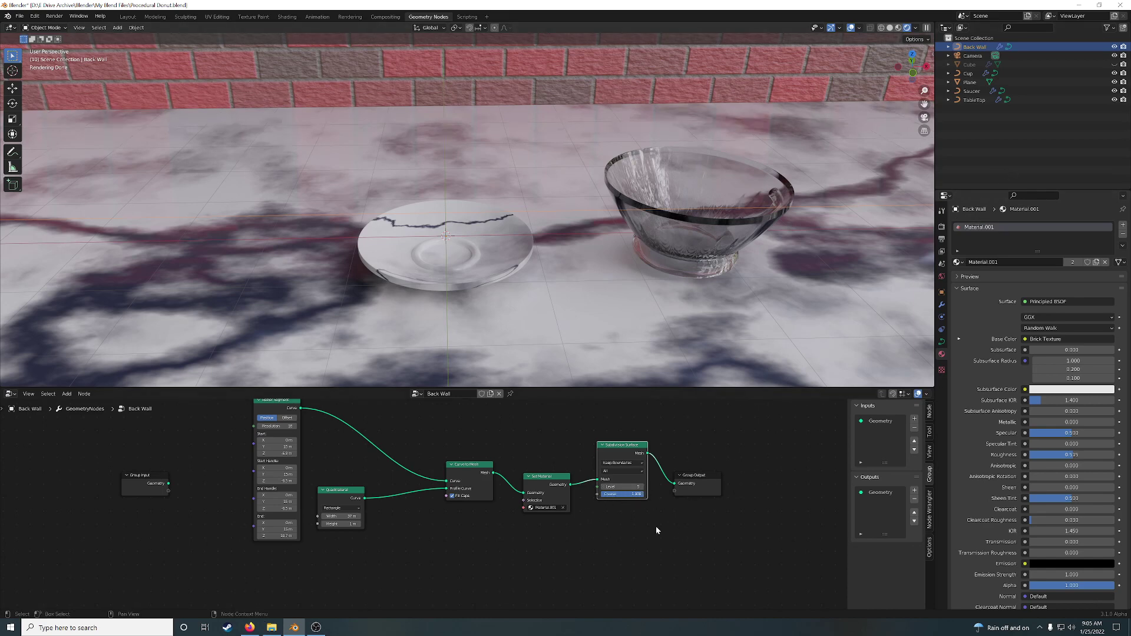
- Add a Subdivide Mesh node at level 5 below the Subdivision Surface node and wire it between Set Material and Group Output
key(shift+a)
text(sub)
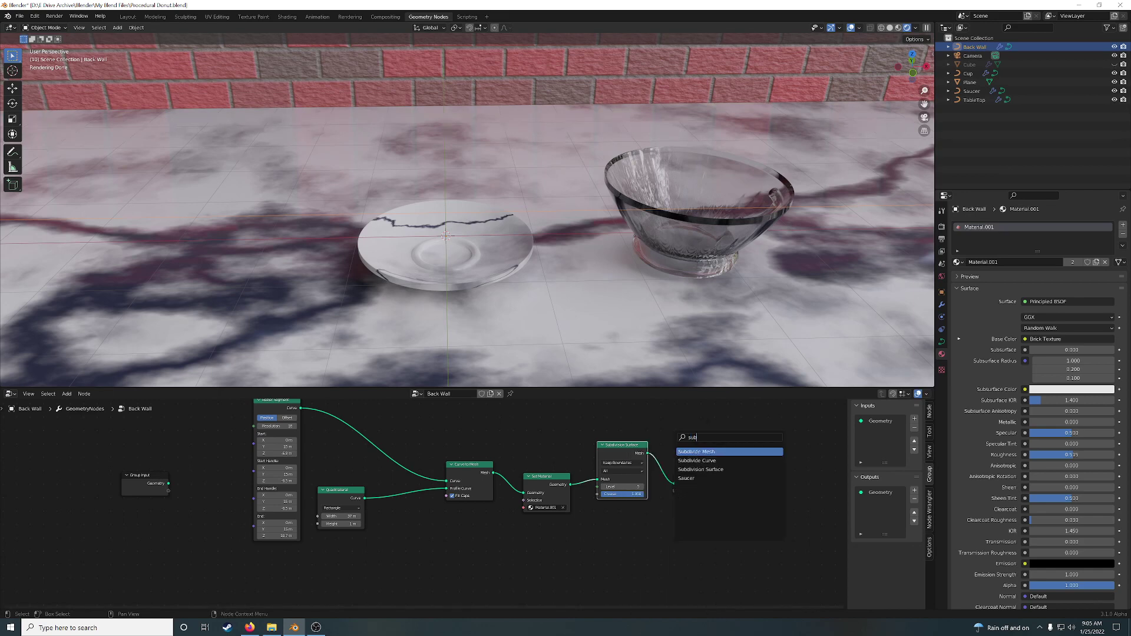
key(Return)
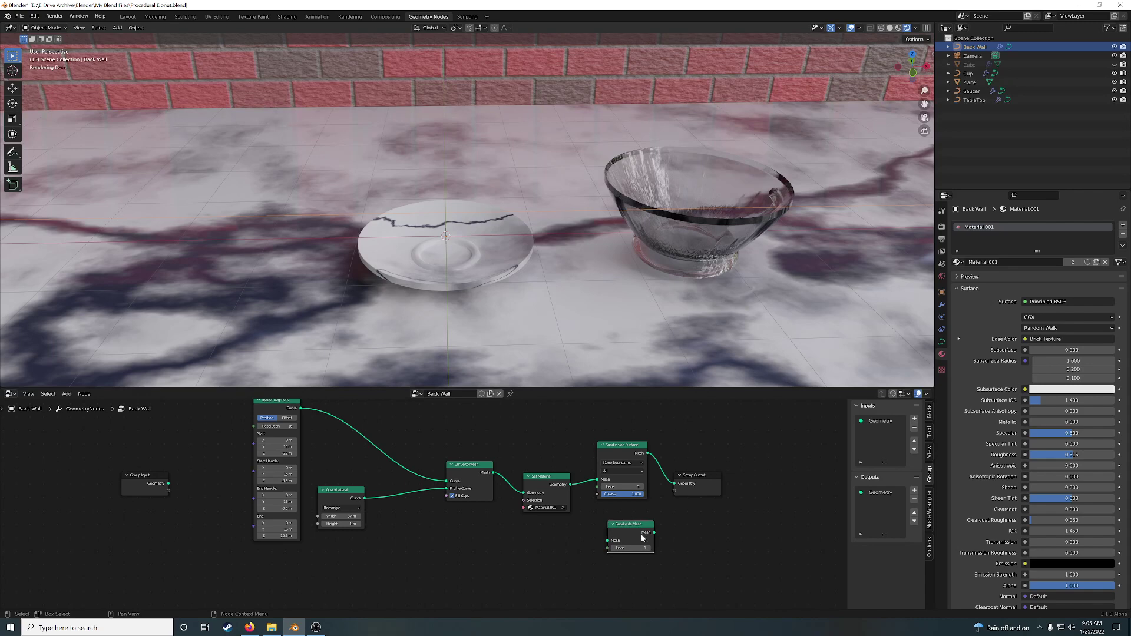
drag(627, 533, 619, 526)
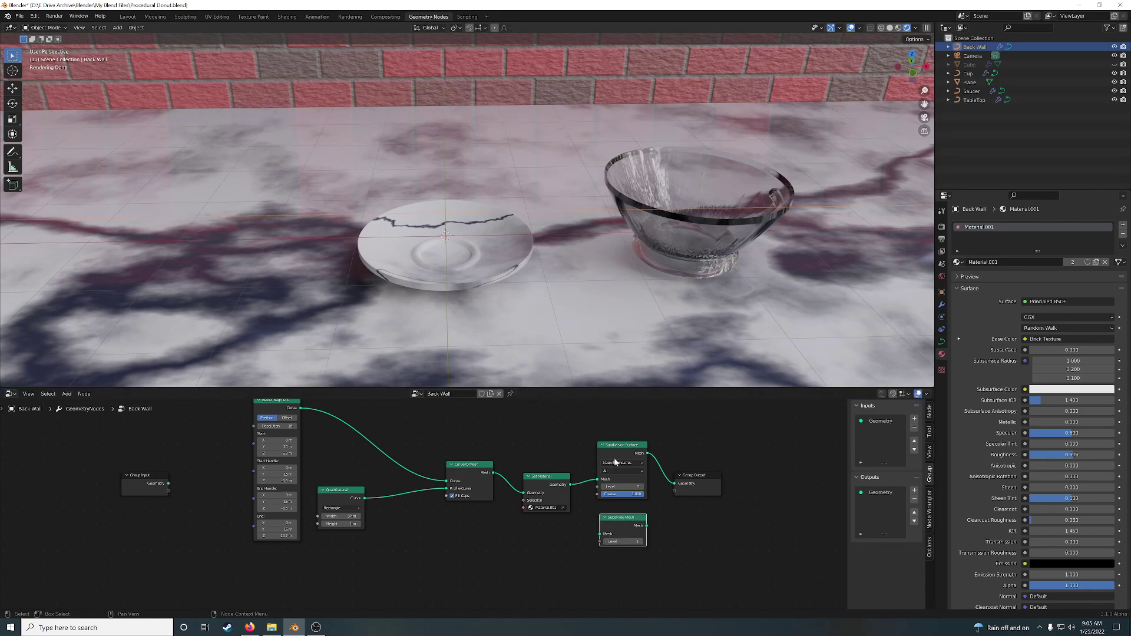
drag(622, 541, 647, 541)
drag(570, 484, 675, 483)
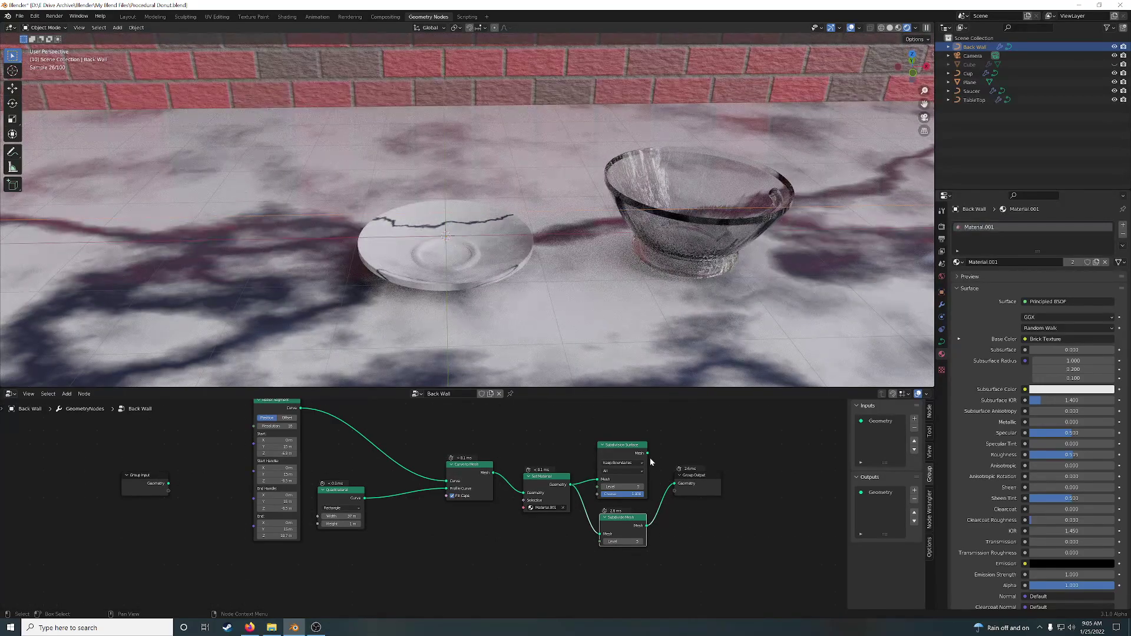
- Reconnect the Subdivision Surface node to the Group Output and inspect the whole wall in solid X-ray shading
drag(648, 453, 675, 484)
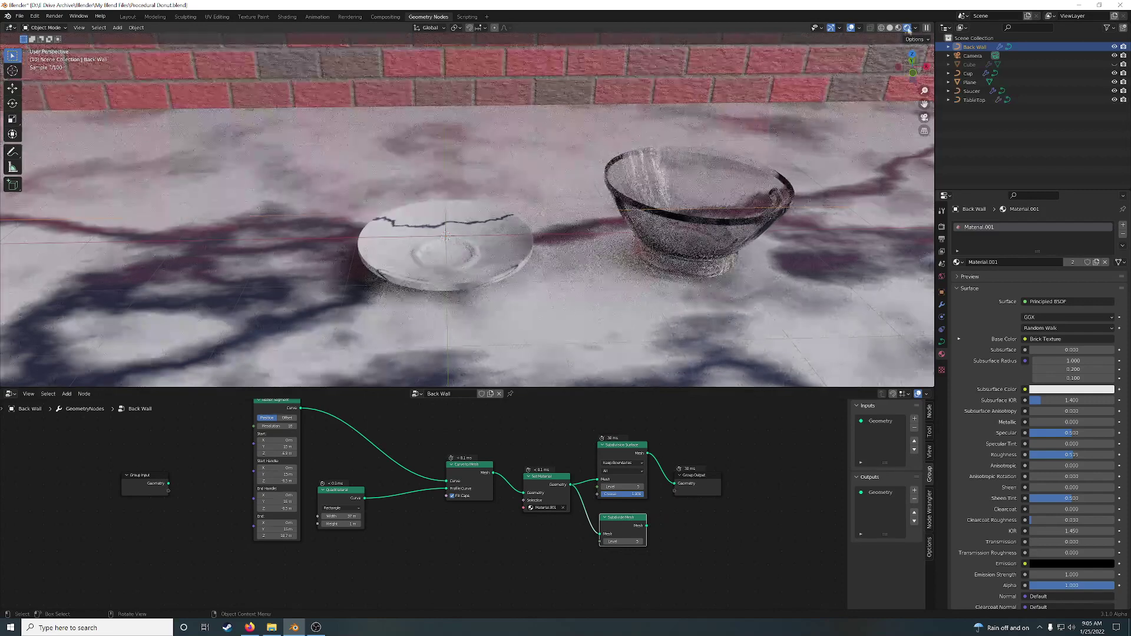
click(890, 28)
click(881, 27)
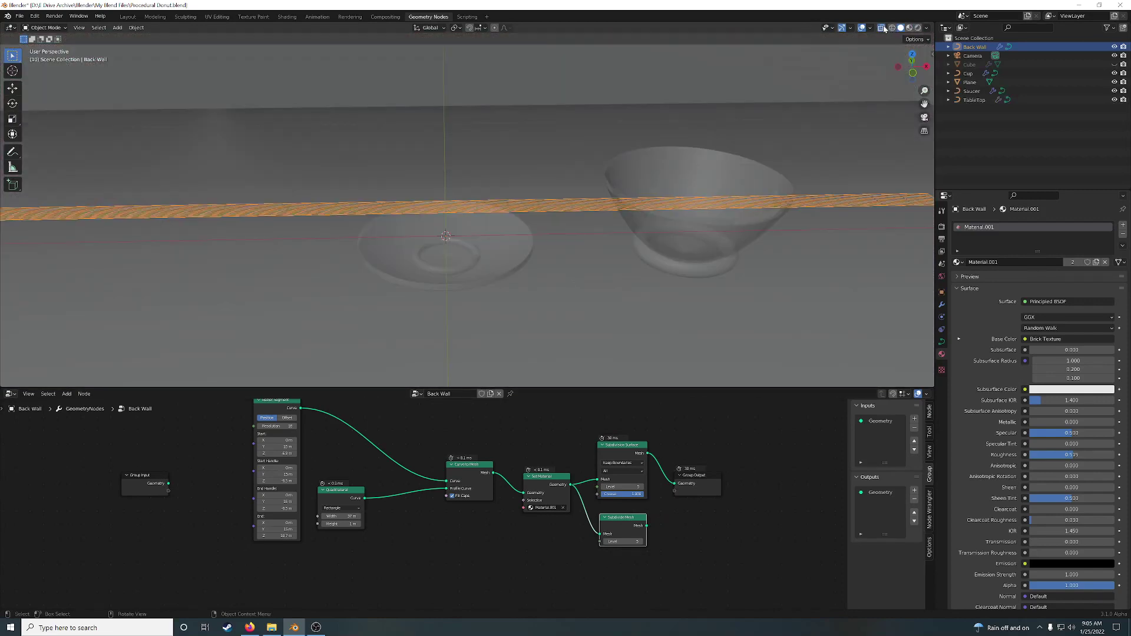
middle_drag(709, 156, 674, 202)
scroll(662, 239, down, 5)
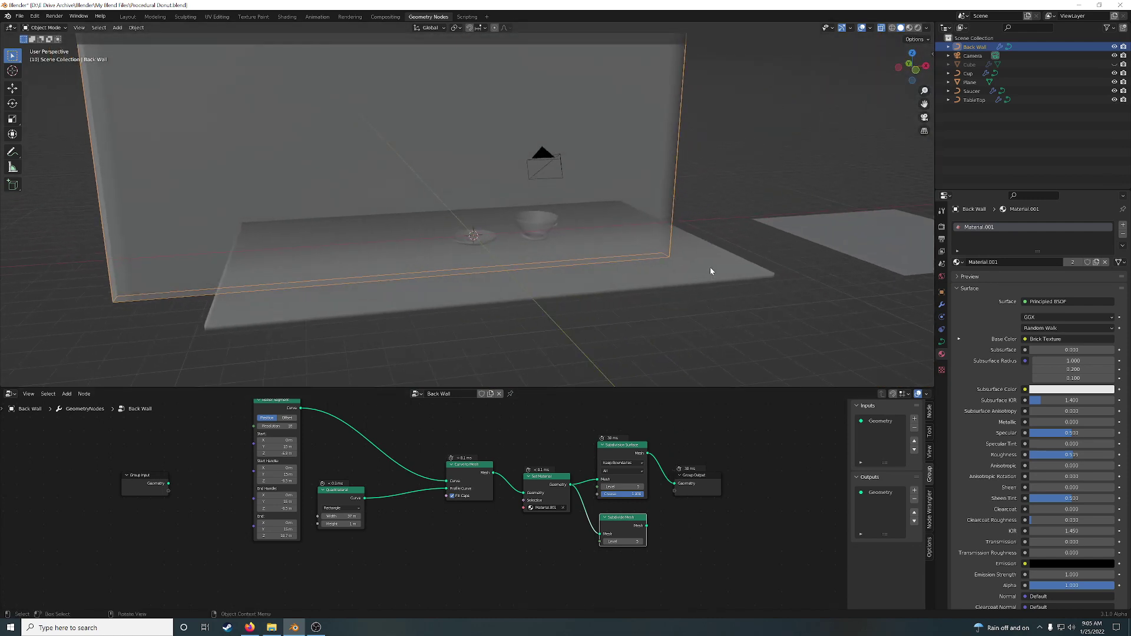
middle_drag(770, 238, 763, 200)
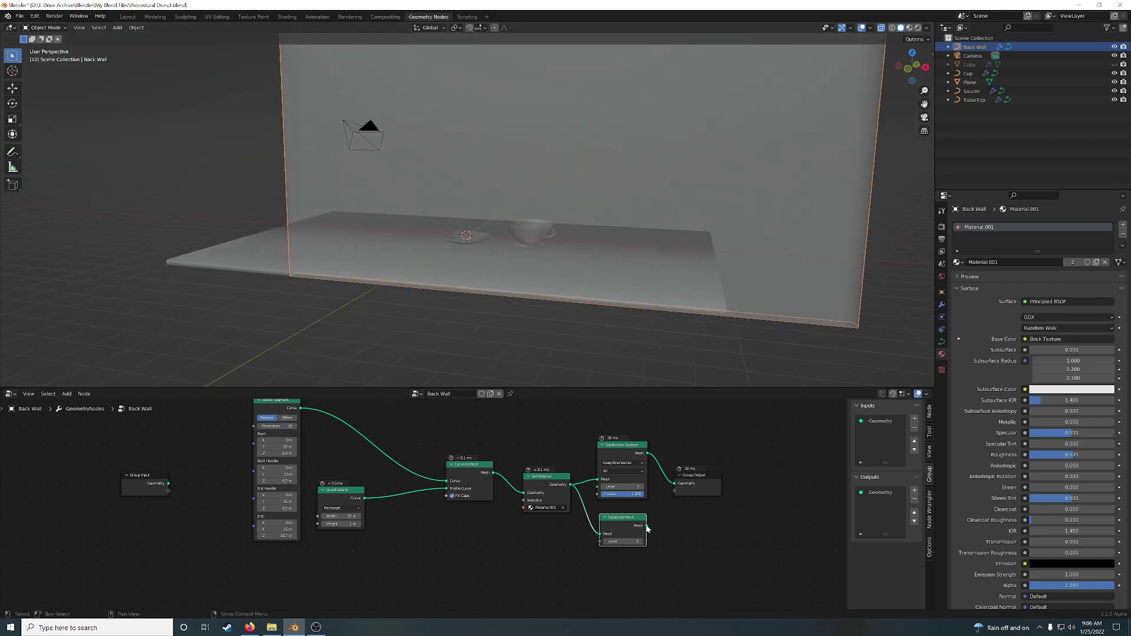
- Route the Subdivide Mesh node's output to the Group Output and inspect the wall's mesh density in wireframe
drag(648, 525, 675, 484)
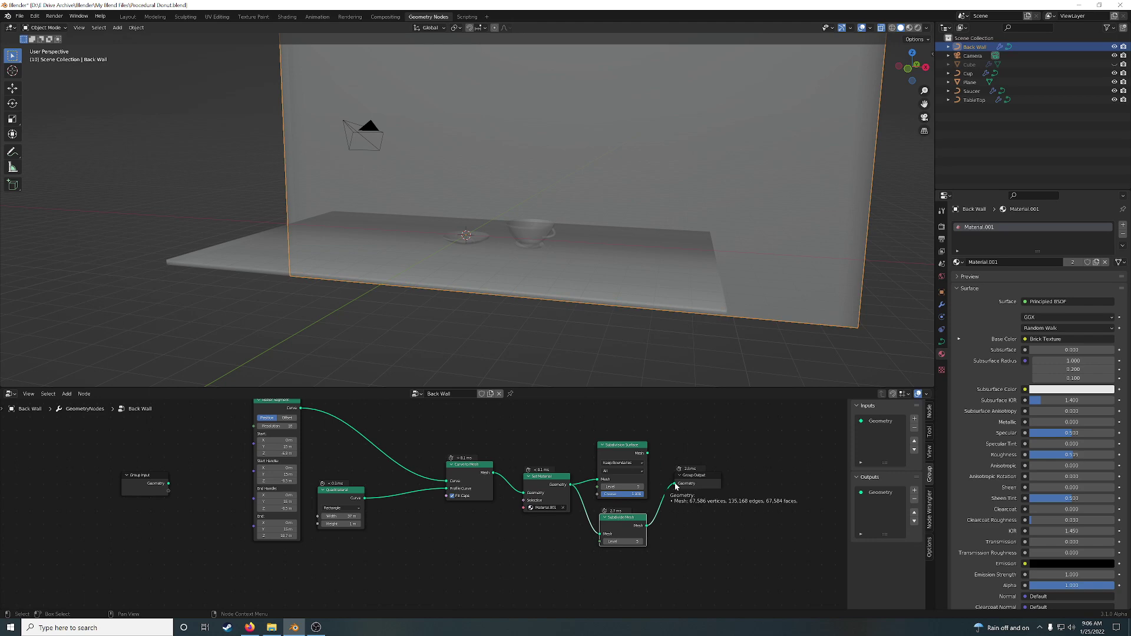
scroll(764, 312, up, 2)
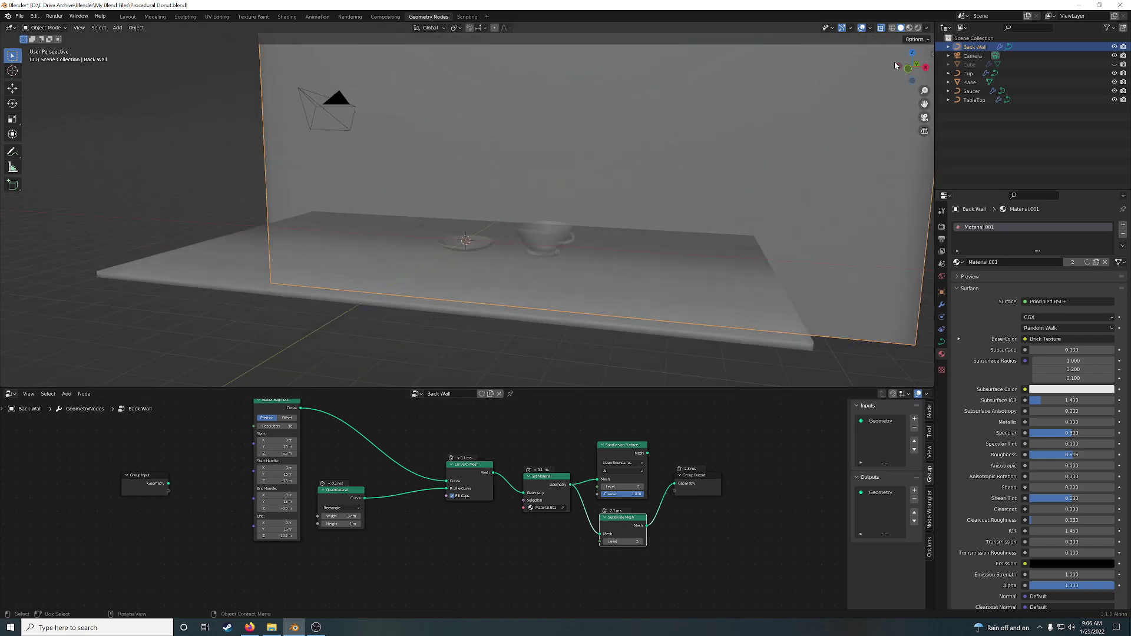
click(891, 28)
mouse_move(651, 207)
middle_down()
mouse_move(677, 201)
mouse_move(655, 195)
middle_up()
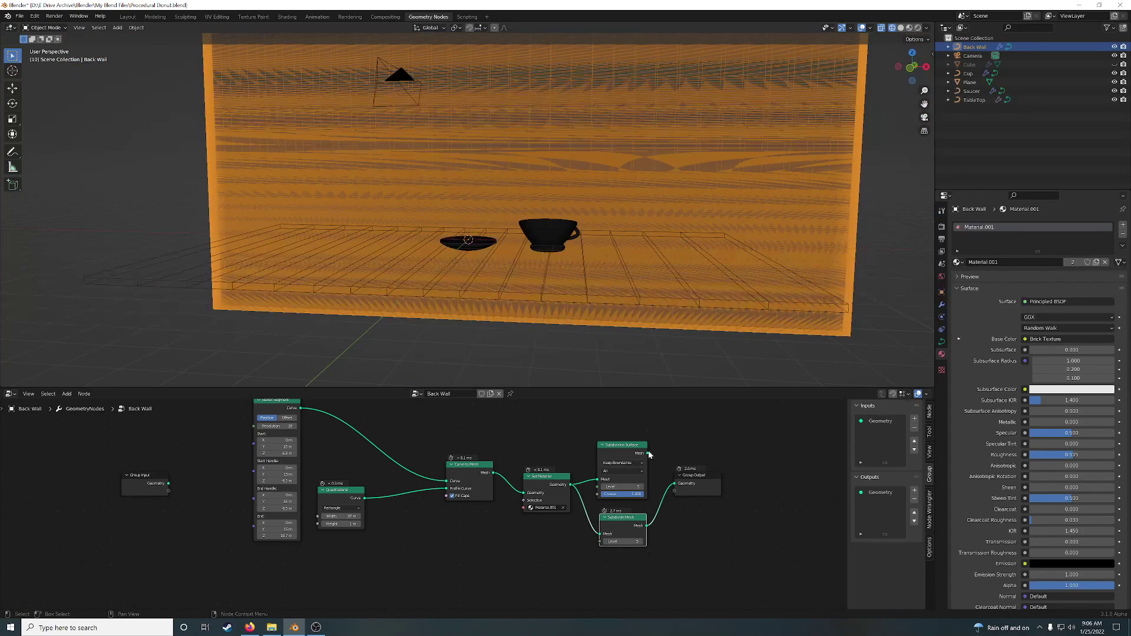
- Link the Subdivision Surface node back to the Group Output and display the scene in Material Preview shading
drag(648, 454, 676, 488)
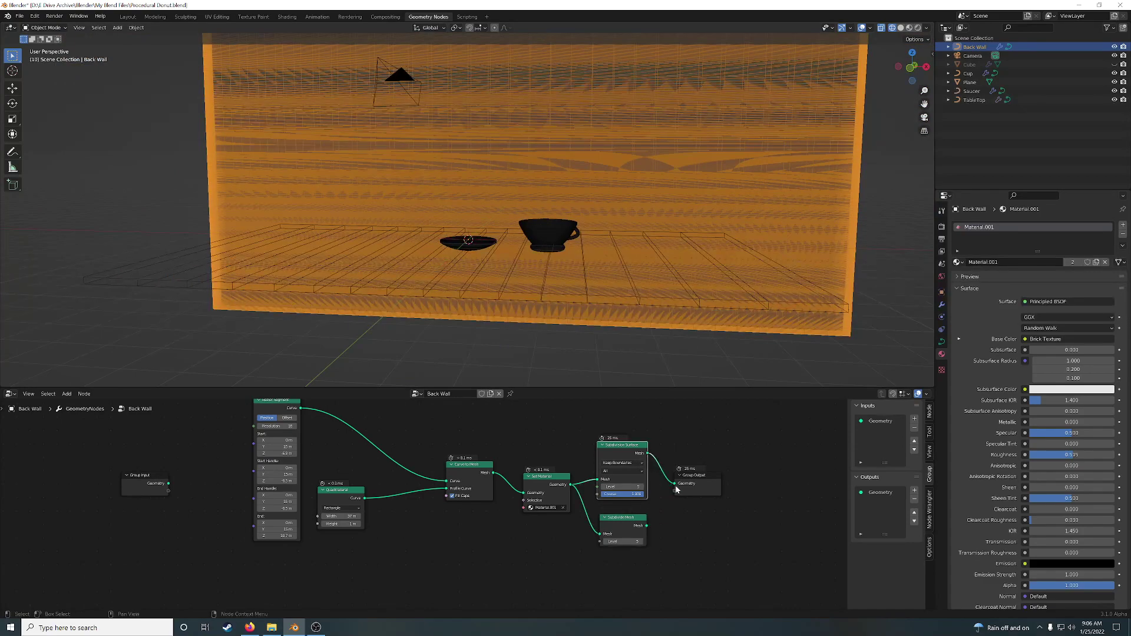
mouse_move(750, 290)
middle_down()
mouse_move(659, 298)
mouse_move(759, 295)
mouse_move(769, 277)
mouse_move(743, 299)
middle_up()
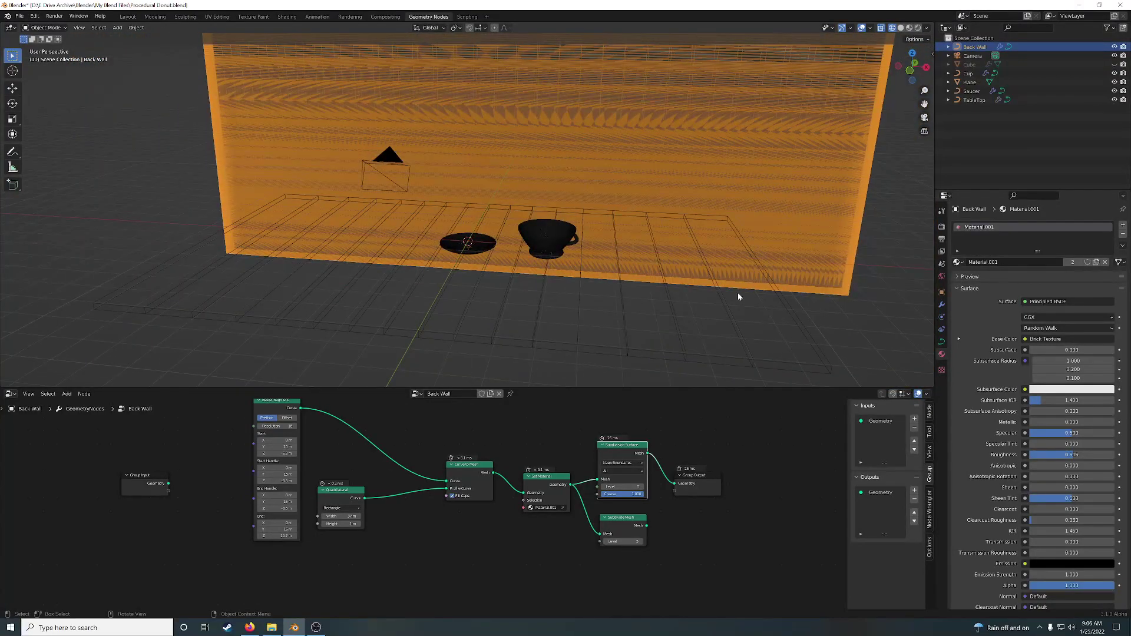
key(ctrl+z)
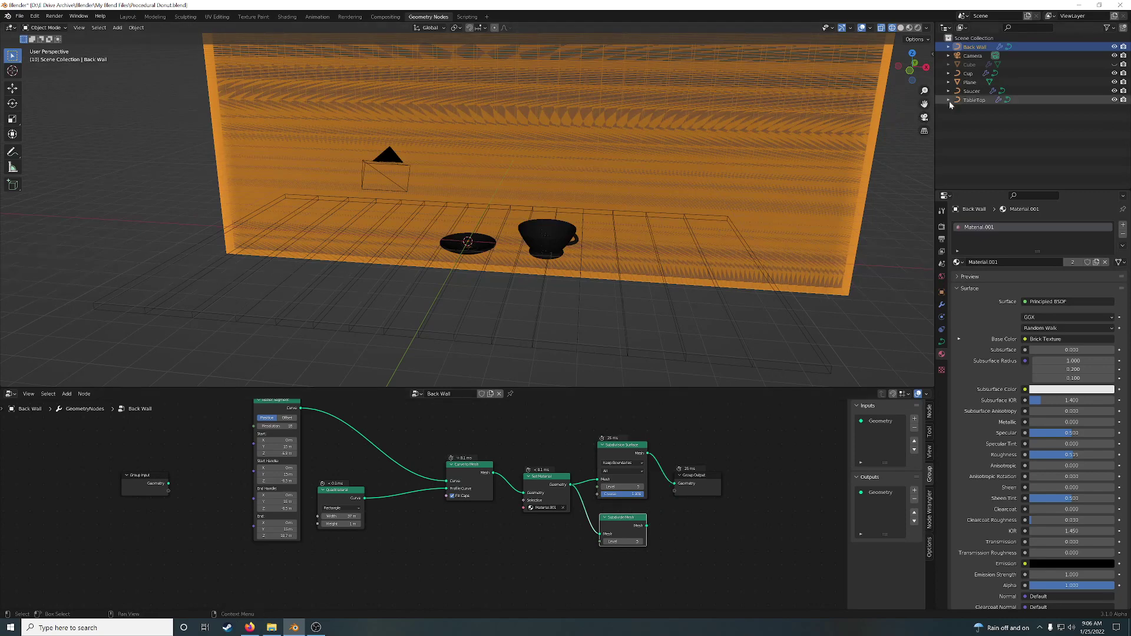
click(909, 27)
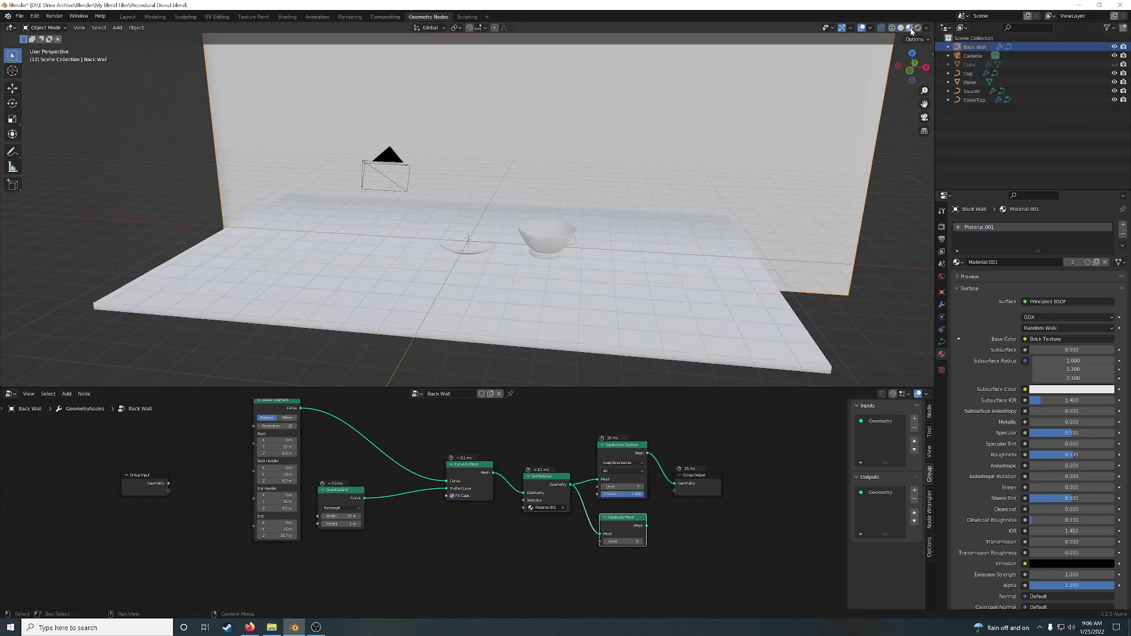
- Select the Cup and examine its geometry node tree alongside the bowl, base and handle in the viewport
click(967, 74)
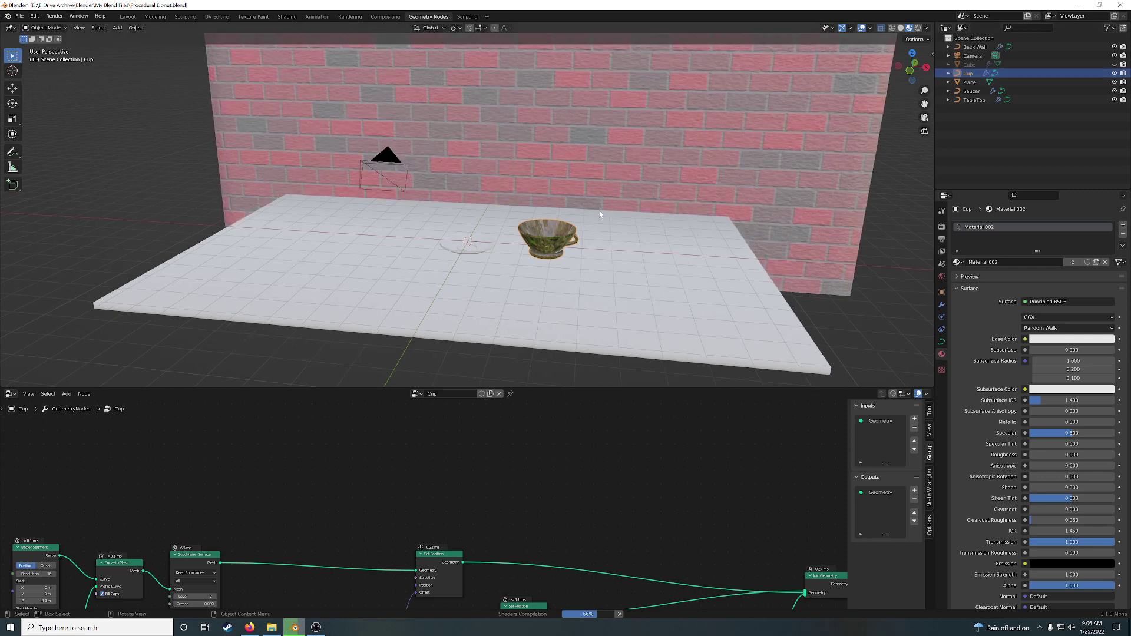
scroll(661, 277, up, 5)
middle_drag(661, 277, 511, 256)
scroll(511, 256, up, 3)
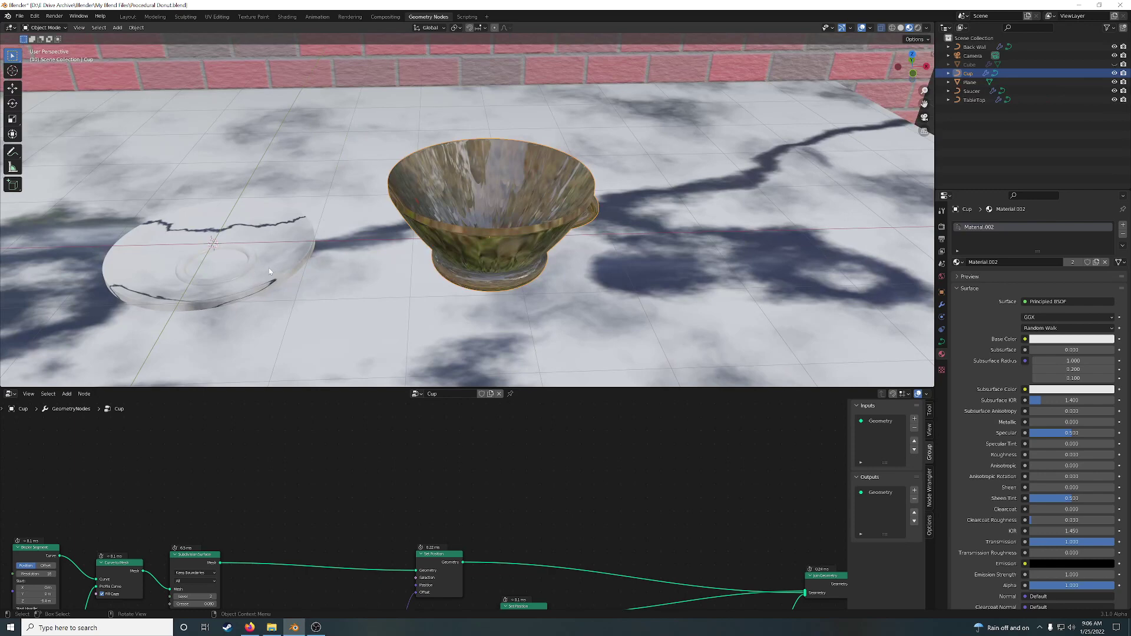
scroll(395, 441, down, 5)
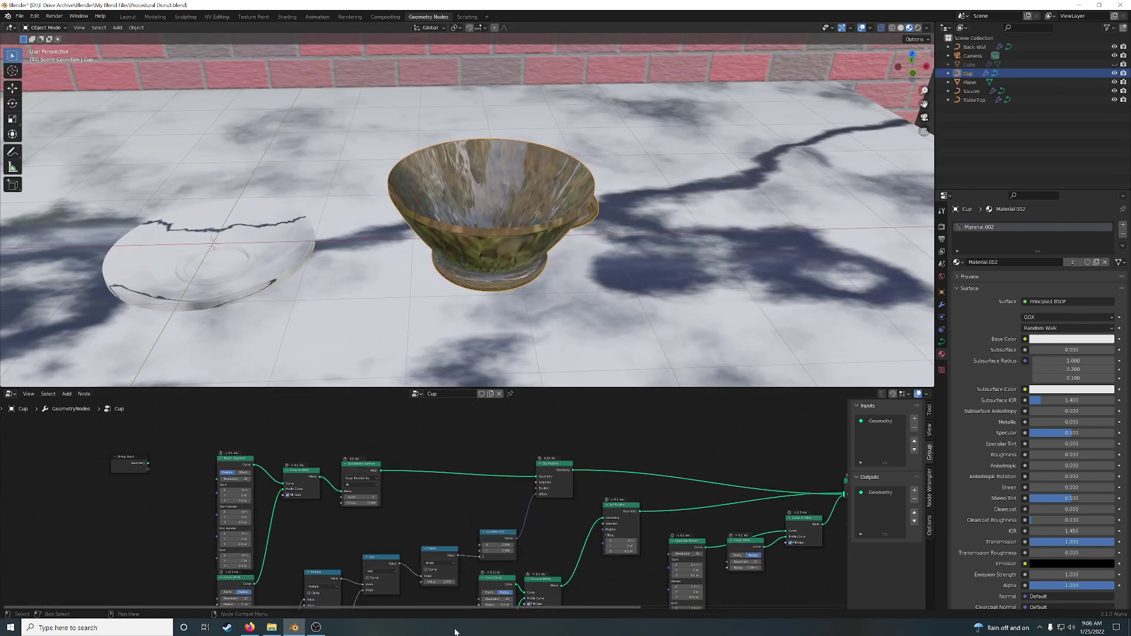
middle_drag(432, 501, 451, 441)
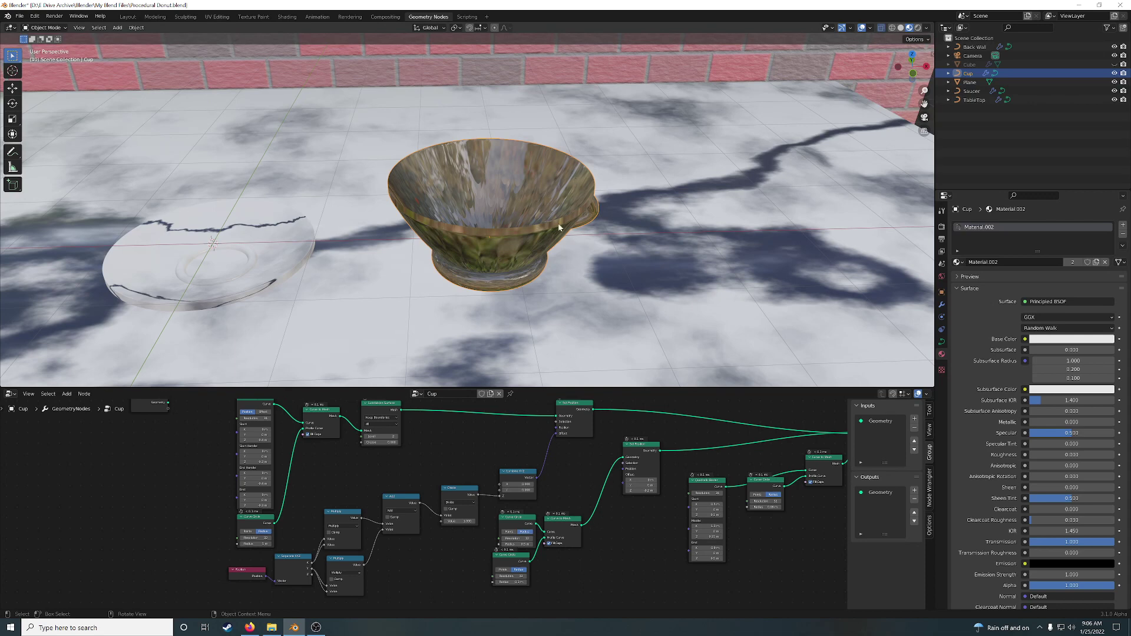
middle_drag(568, 507, 550, 507)
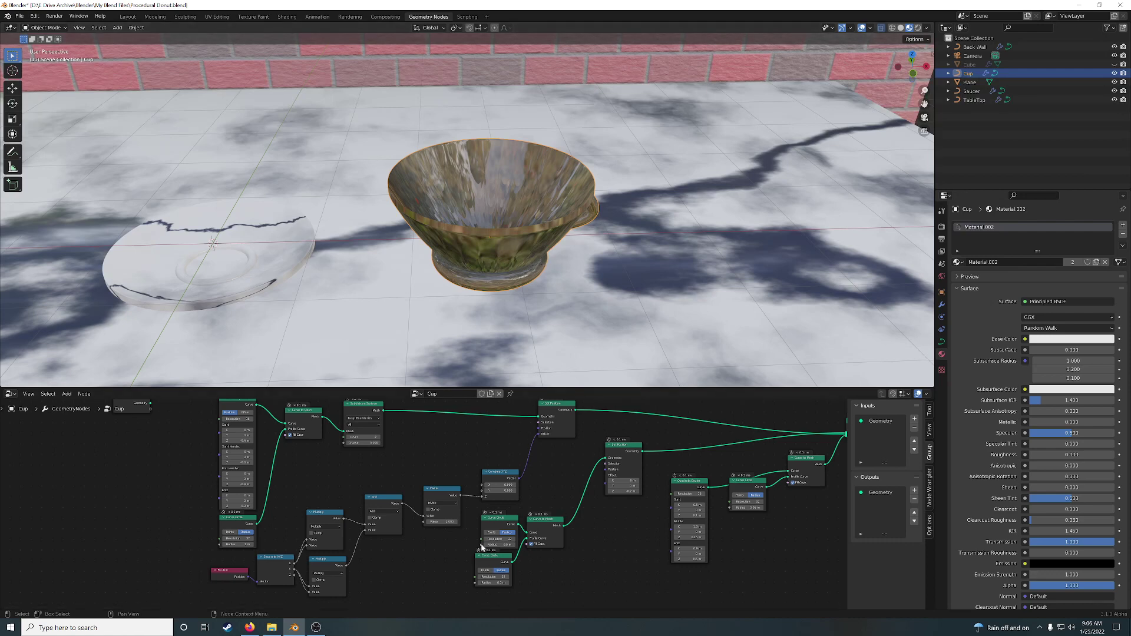
middle_drag(621, 499, 428, 533)
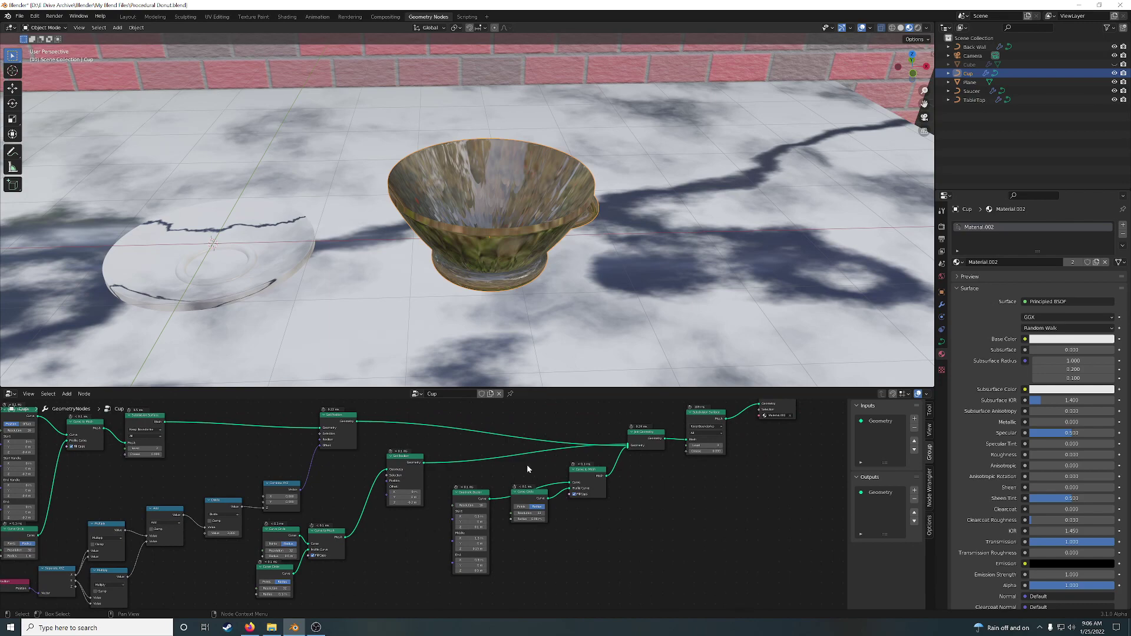
middle_drag(645, 281, 582, 238)
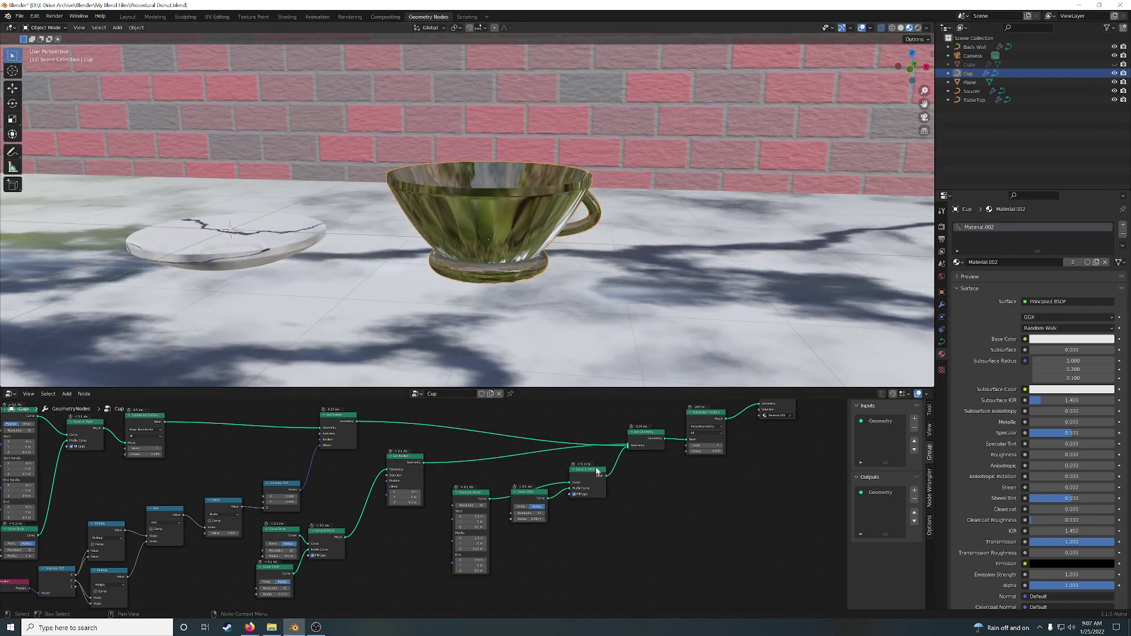
- Separate the handle's Curve Circle node from its Quadratic Bezier node and preview only the handle's Curve to Mesh output
drag(519, 492, 509, 532)
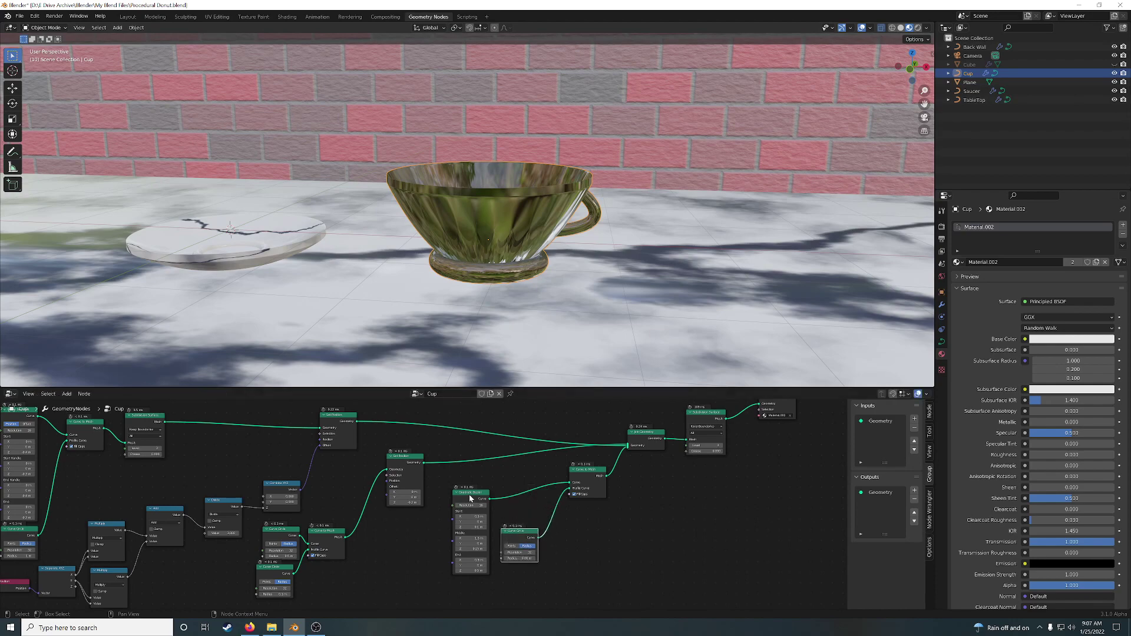
drag(470, 498, 471, 490)
scroll(539, 504, up, 2)
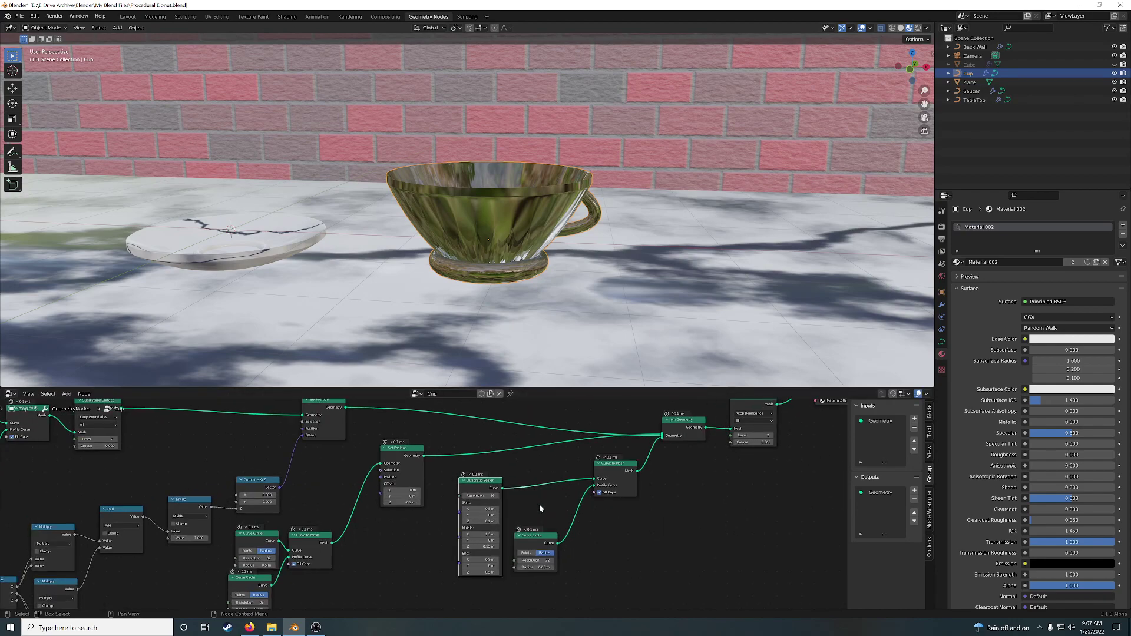
ctrl+shift+click(649, 465)
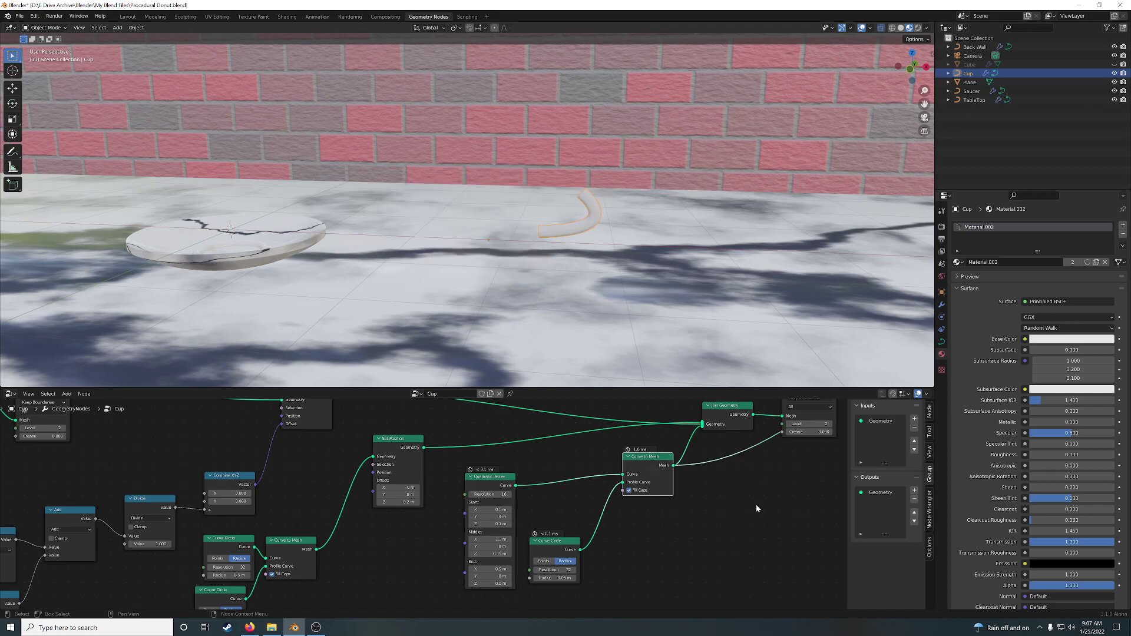
mouse_move(631, 233)
middle_down()
mouse_move(685, 253)
mouse_move(638, 245)
middle_up()
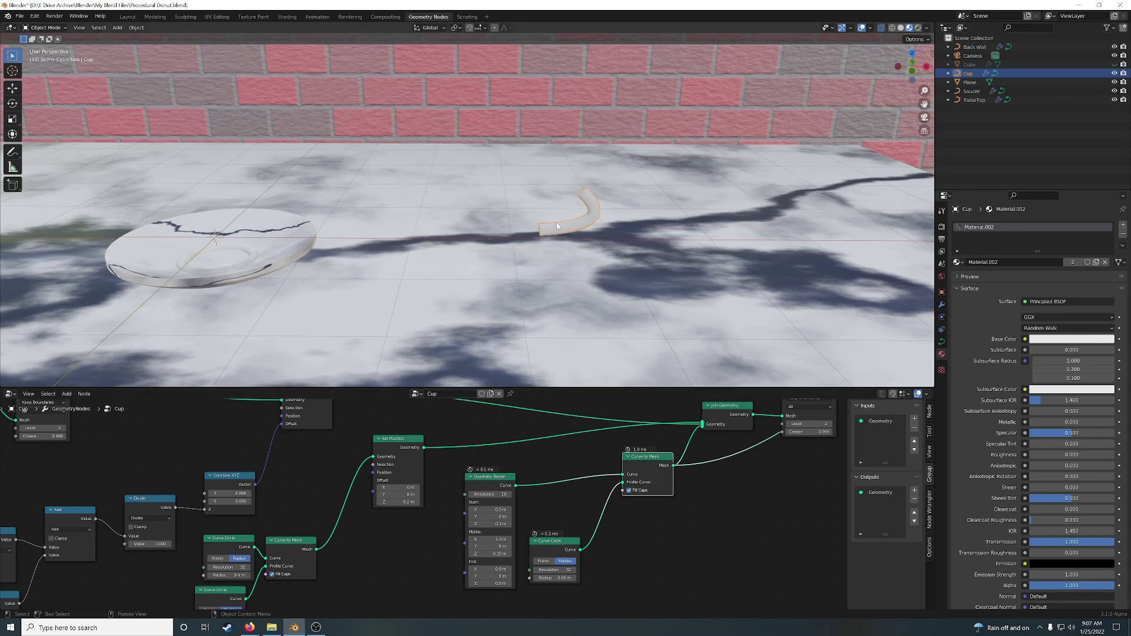
- Preview the handle's Quadratic Bezier curve on its own, examine its path, and nudge the neighbouring curve nodes
ctrl+shift+click(498, 484)
middle_drag(613, 212, 578, 187)
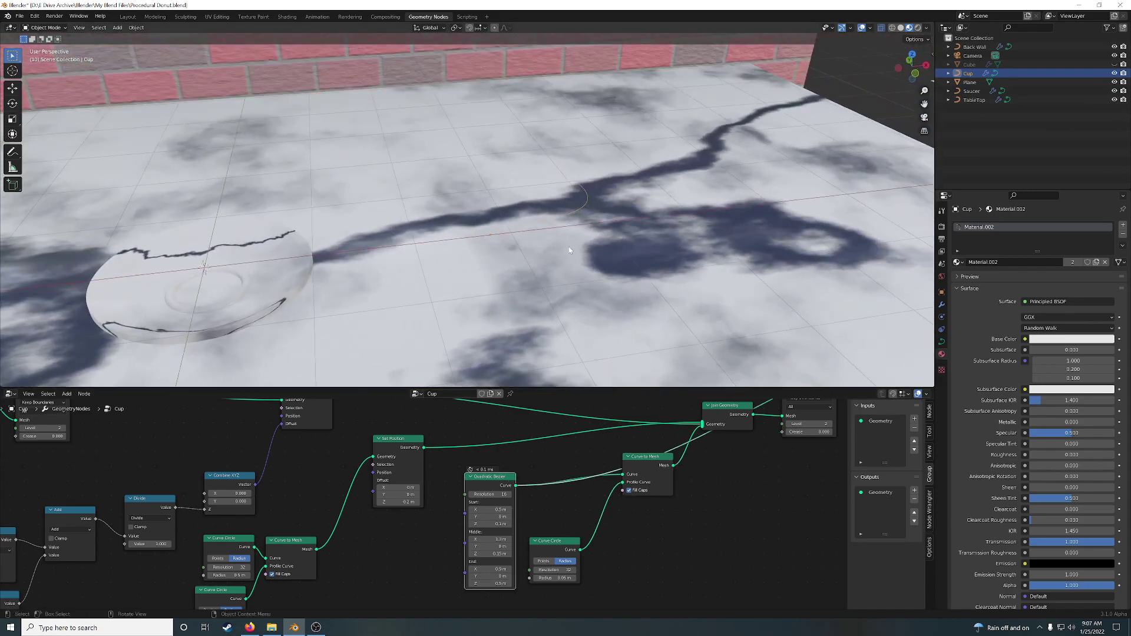
drag(479, 486, 474, 470)
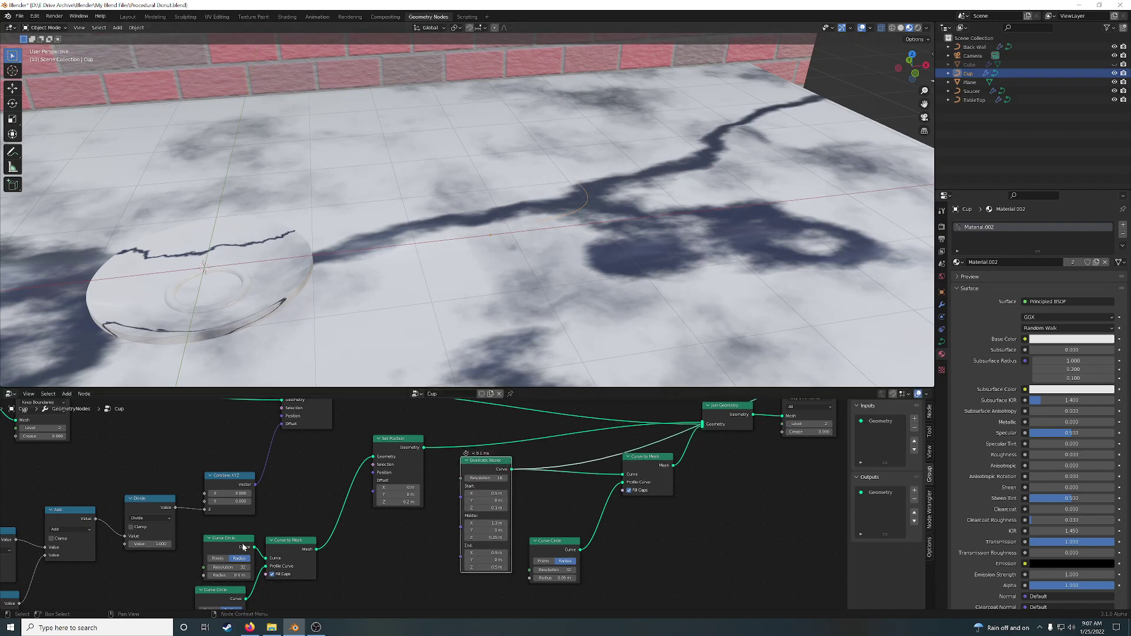
drag(233, 546, 223, 543)
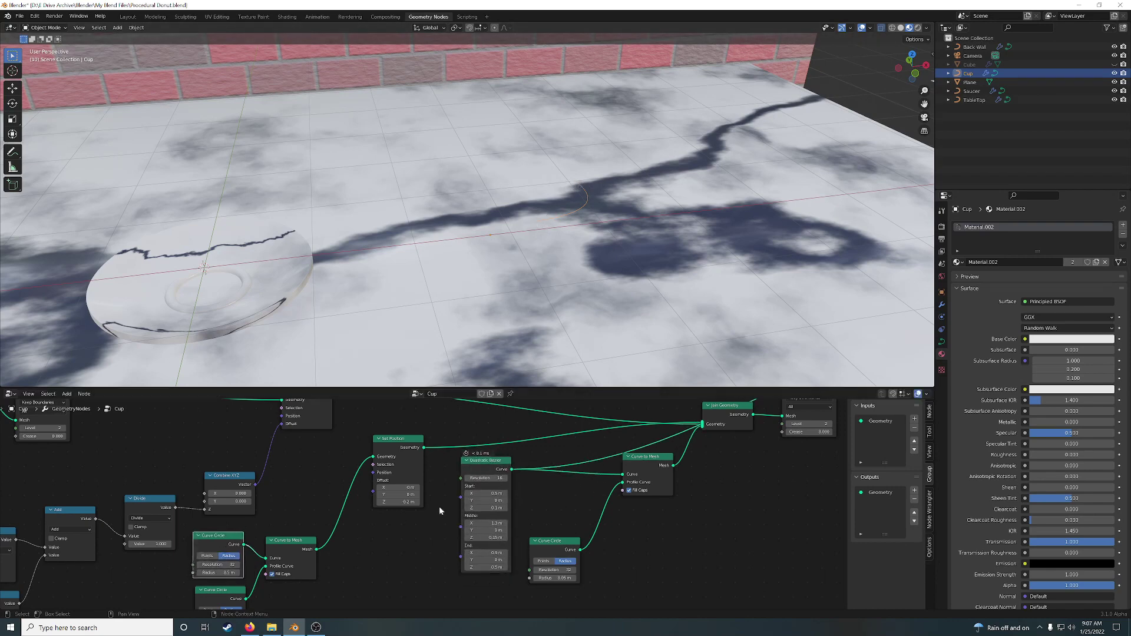
drag(474, 470, 468, 480)
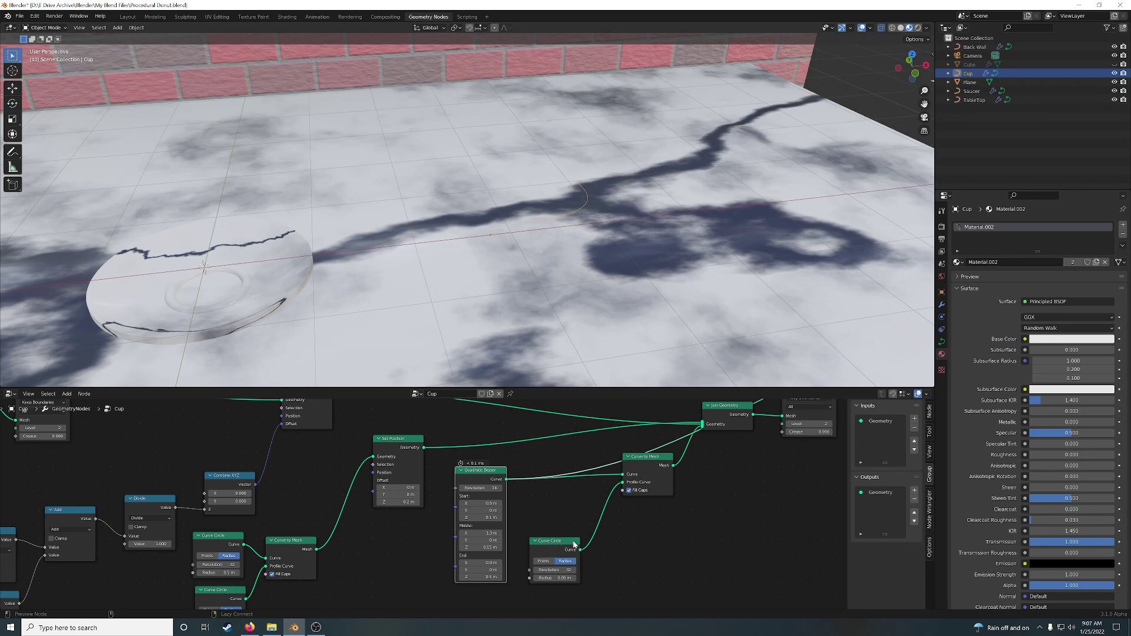
- Preview the handle's Curve to Mesh output and try shifting the Quadratic Bezier's start point along X
ctrl+shift+click(645, 459)
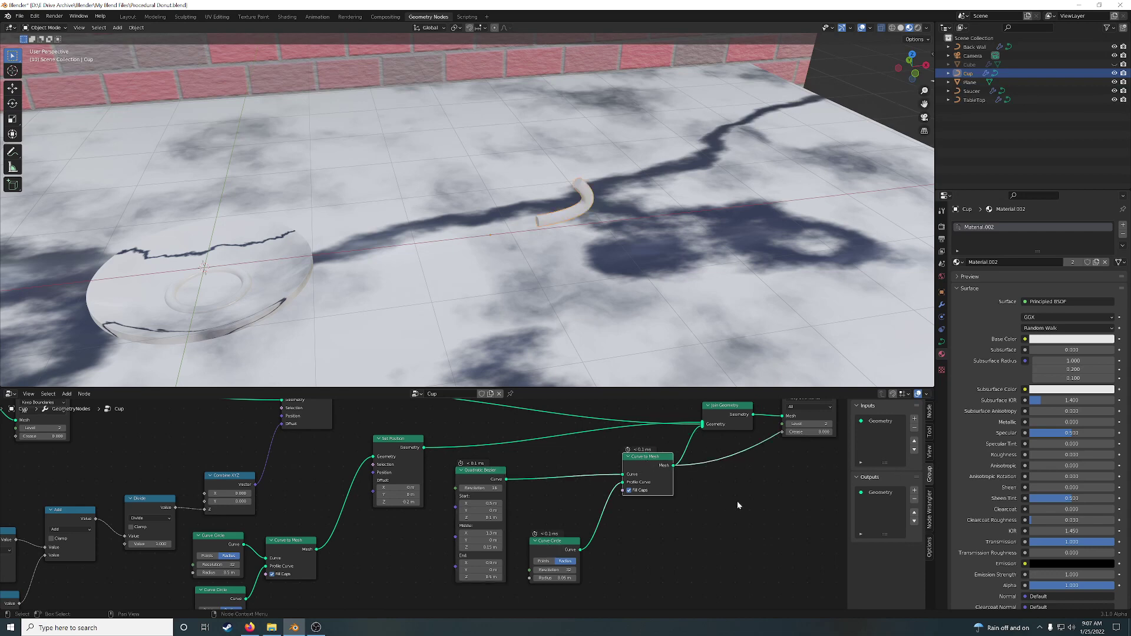
click(480, 502)
text(5.6)
key(Return)
drag(480, 502, 447, 503)
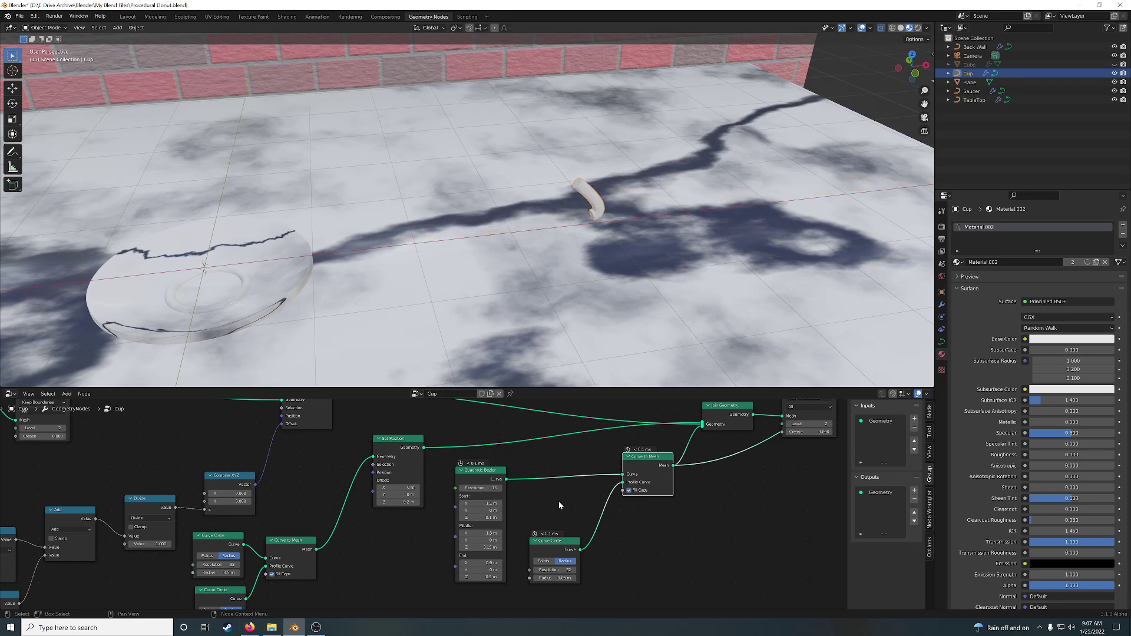
- Connect the Set Material node's geometry to the Group Output and inspect the complete cup beside the saucer
middle_drag(580, 482, 629, 543)
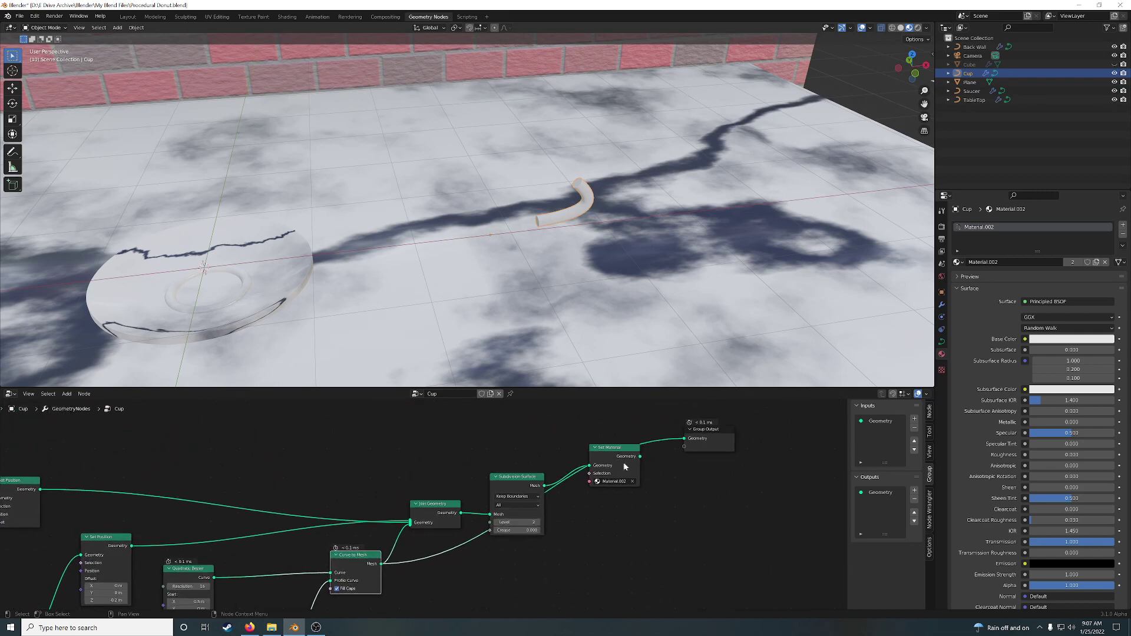
drag(639, 456, 683, 438)
middle_drag(621, 360, 546, 297)
scroll(515, 307, up, 4)
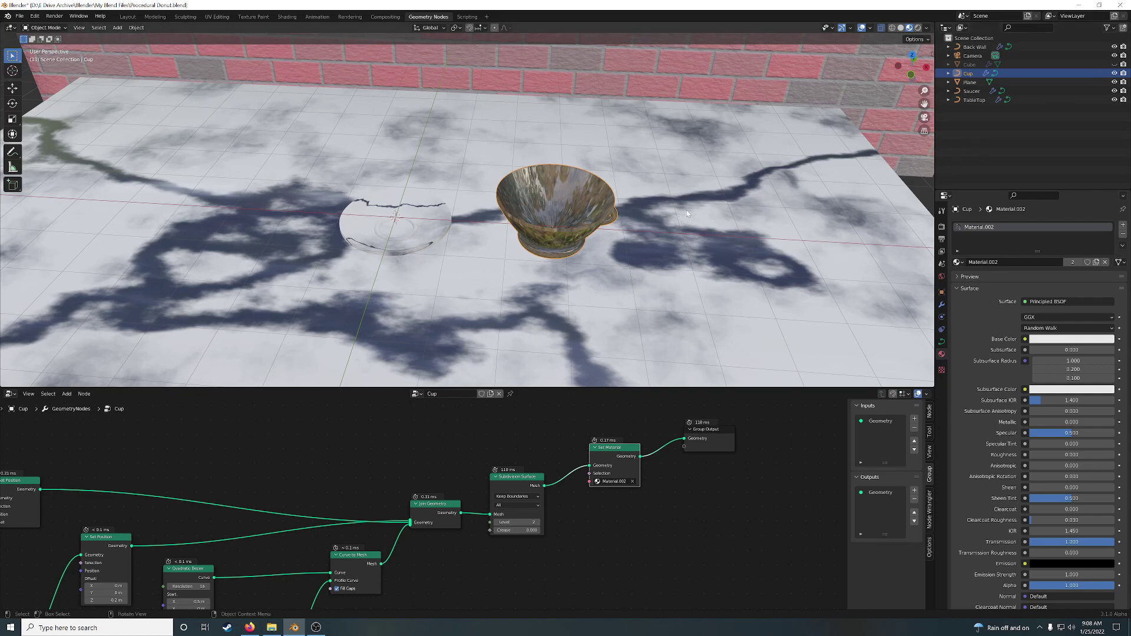
middle_drag(687, 214, 692, 211)
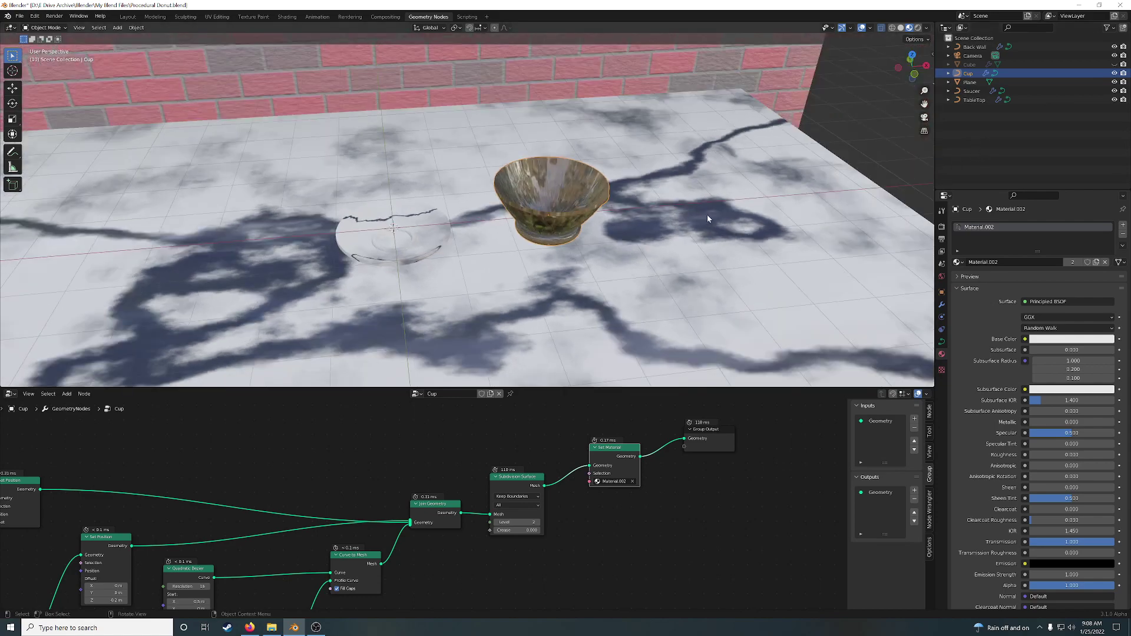
middle_drag(706, 218, 692, 216)
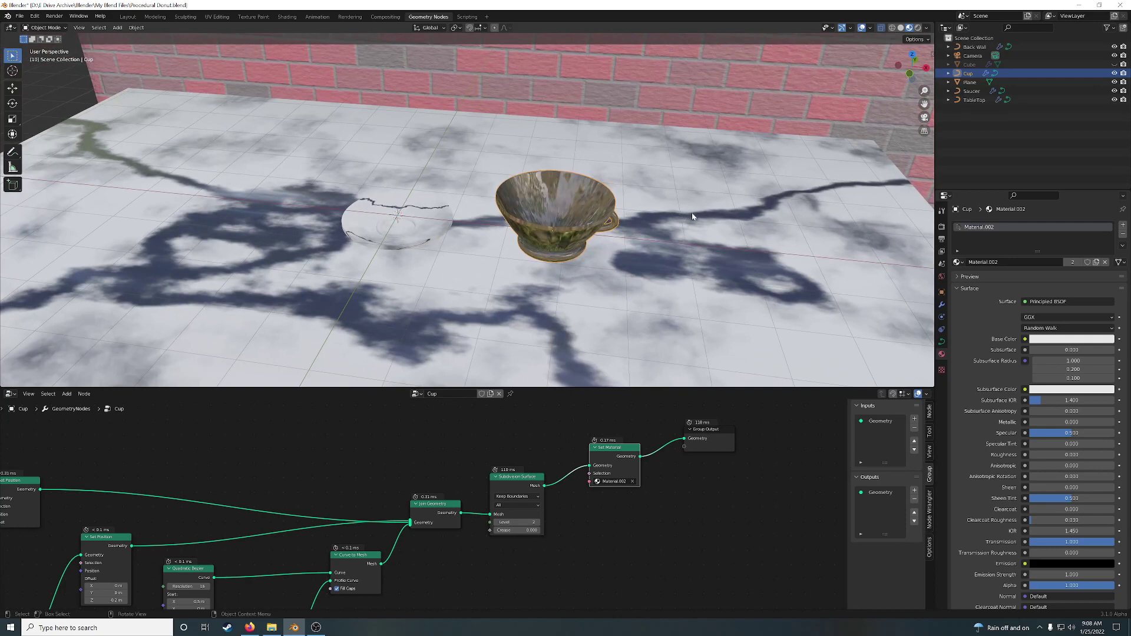